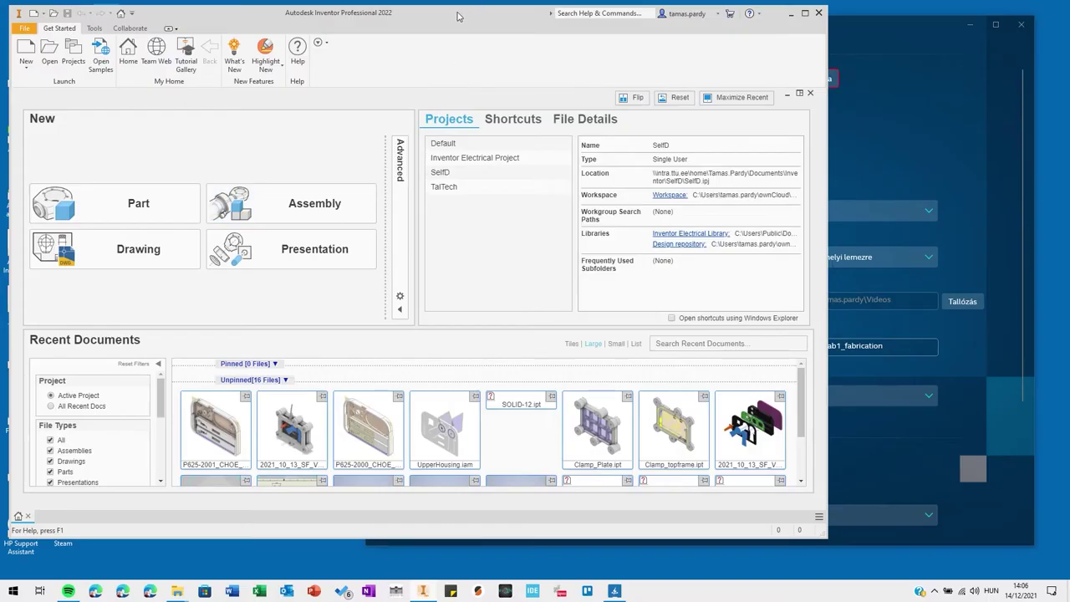
Step: Maximize the Inventor window so the home page fills the screen
double_click(457, 16)
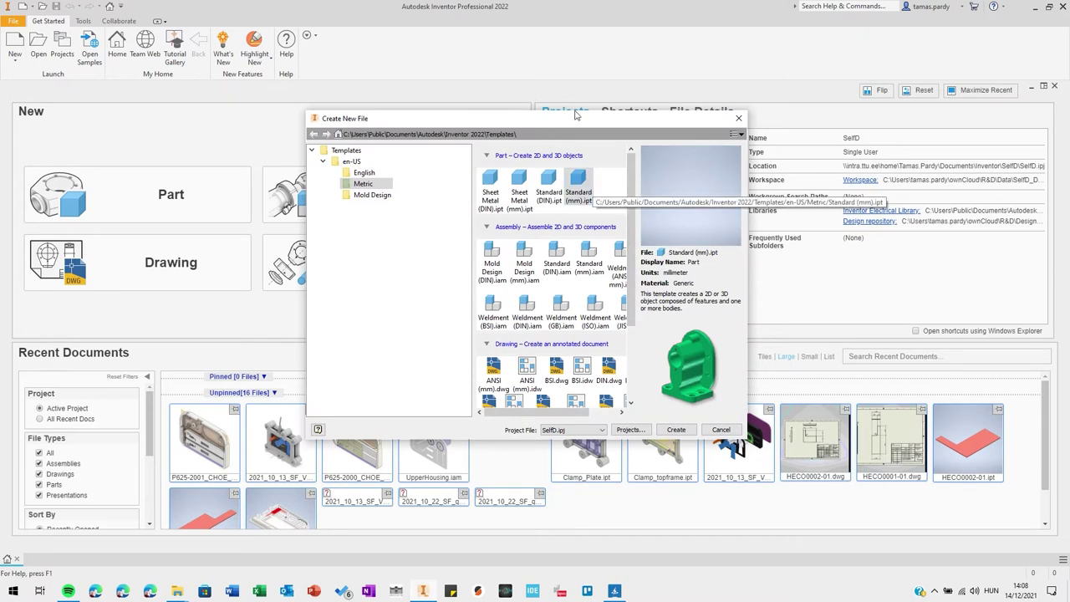
Step: Create a new part from the Metric Standard (mm).ipt template
drag(577, 122, 532, 129)
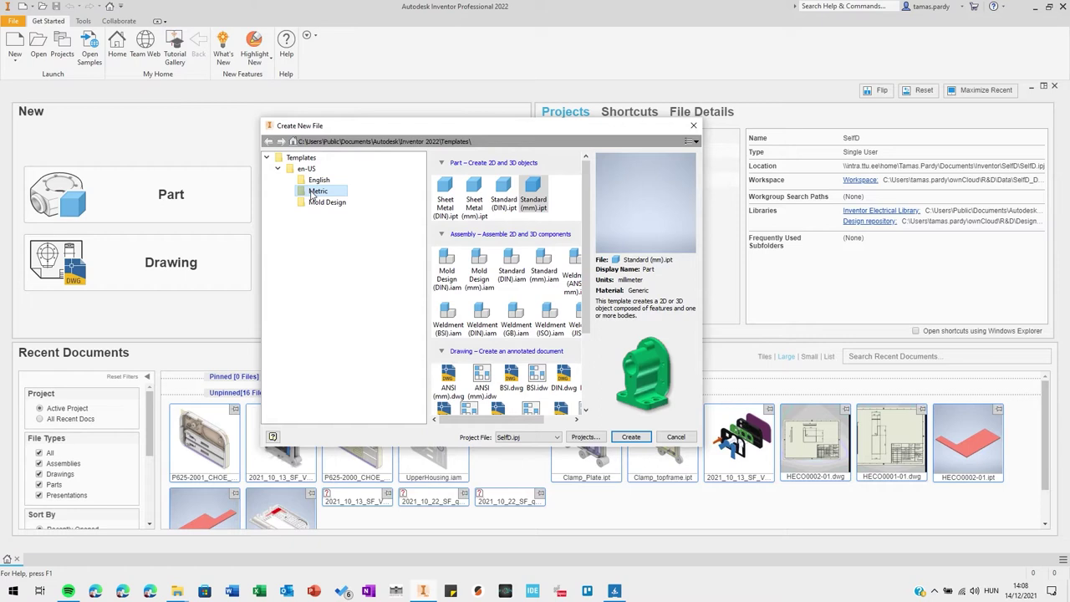
click(316, 191)
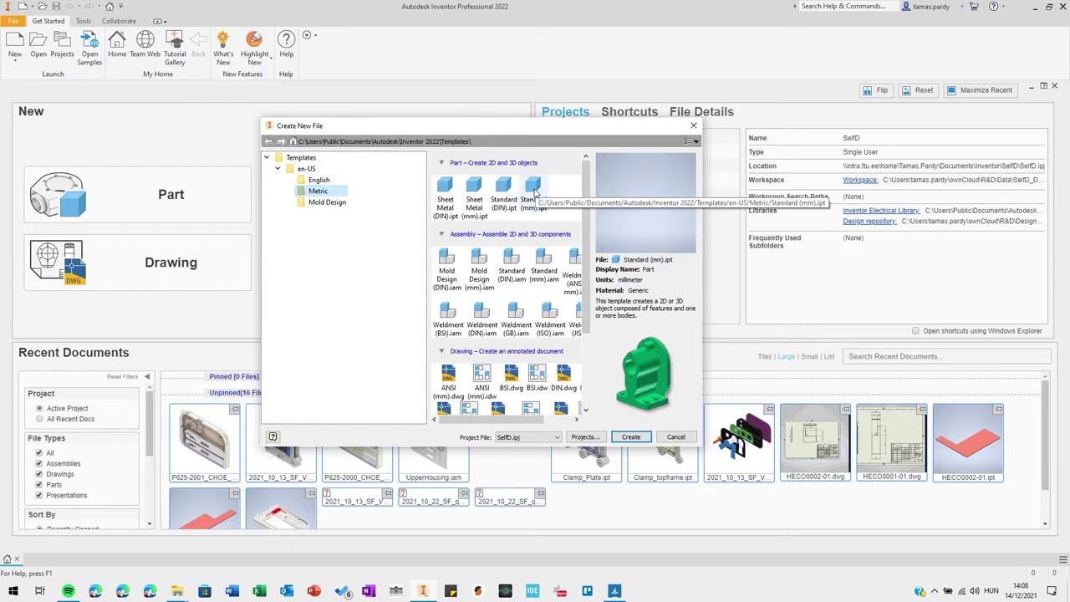
double_click(533, 191)
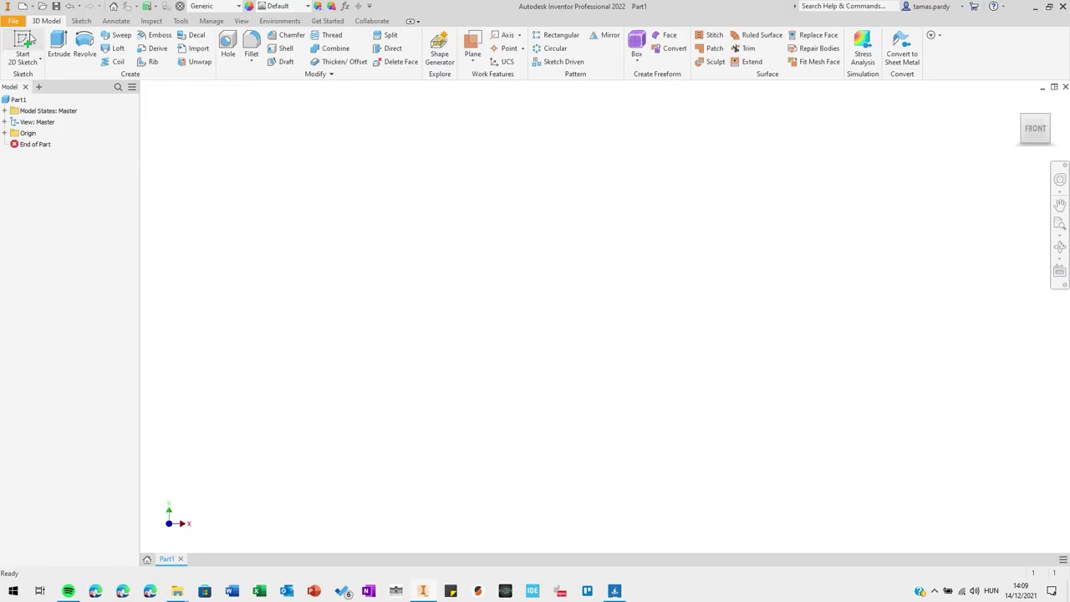
Step: Start a sketch on the XZ plane with a centre-point rectangle anchored at the origin
click(25, 42)
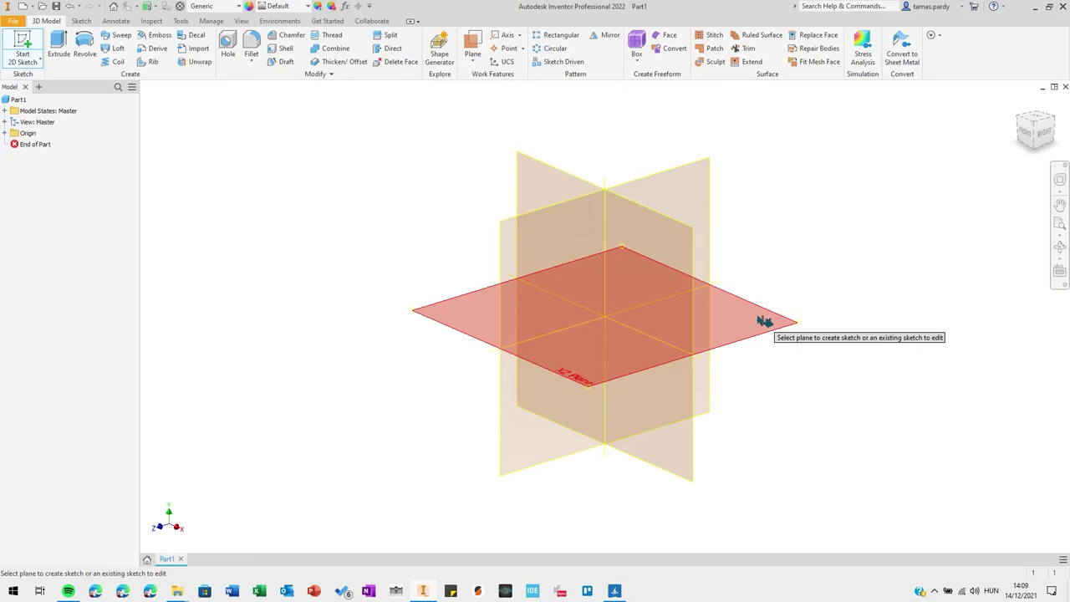
click(763, 321)
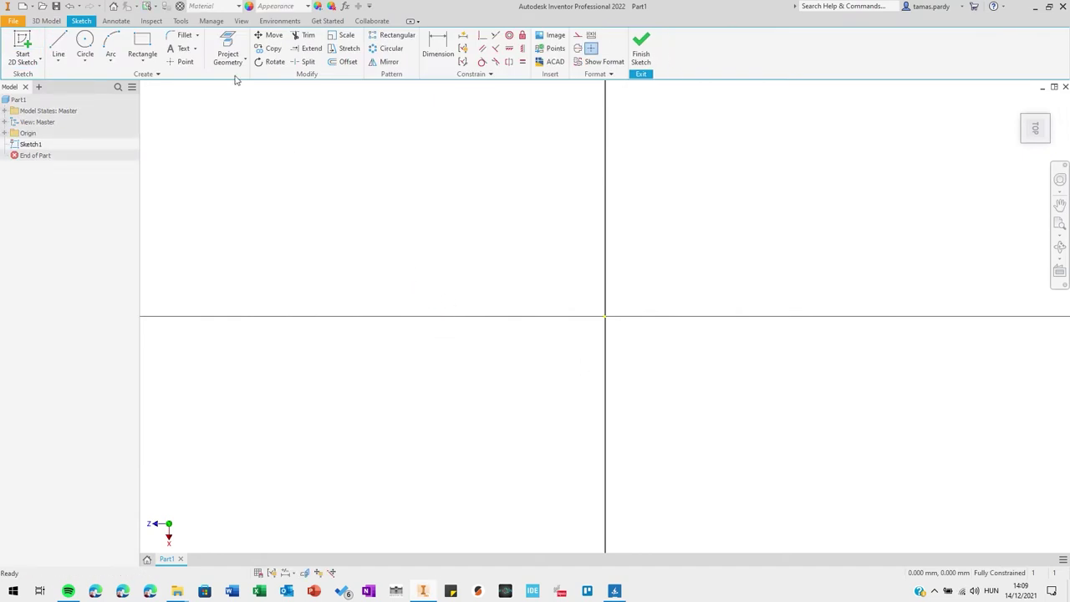
click(139, 55)
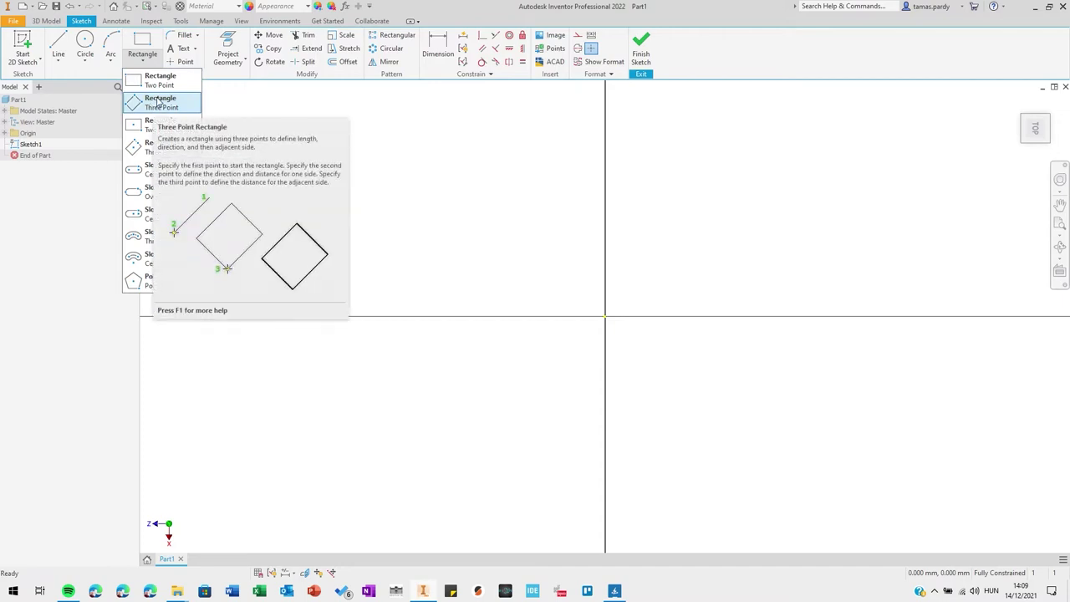
click(159, 124)
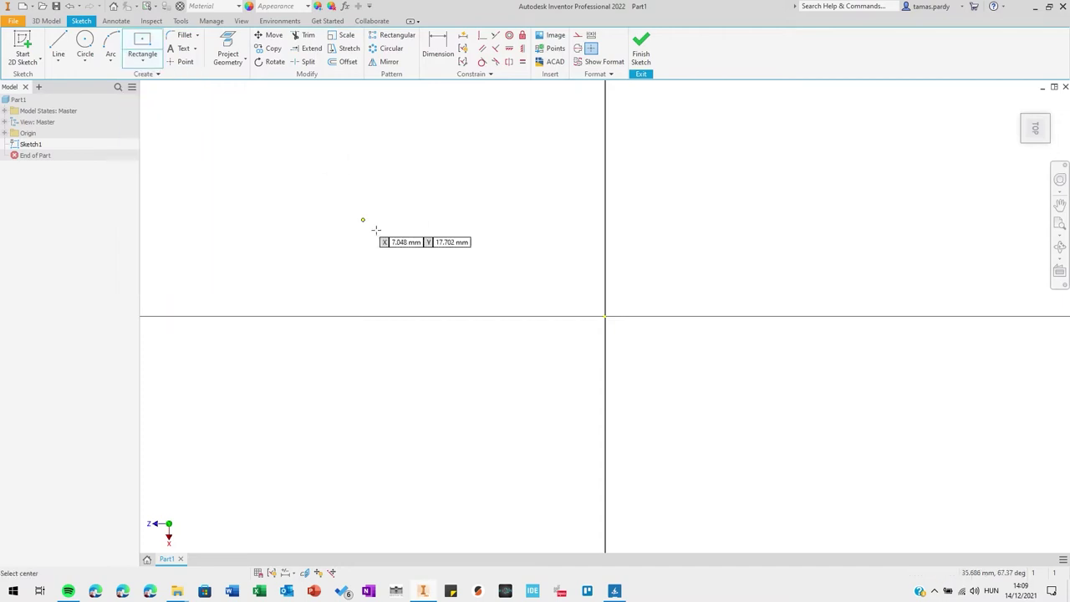
click(605, 316)
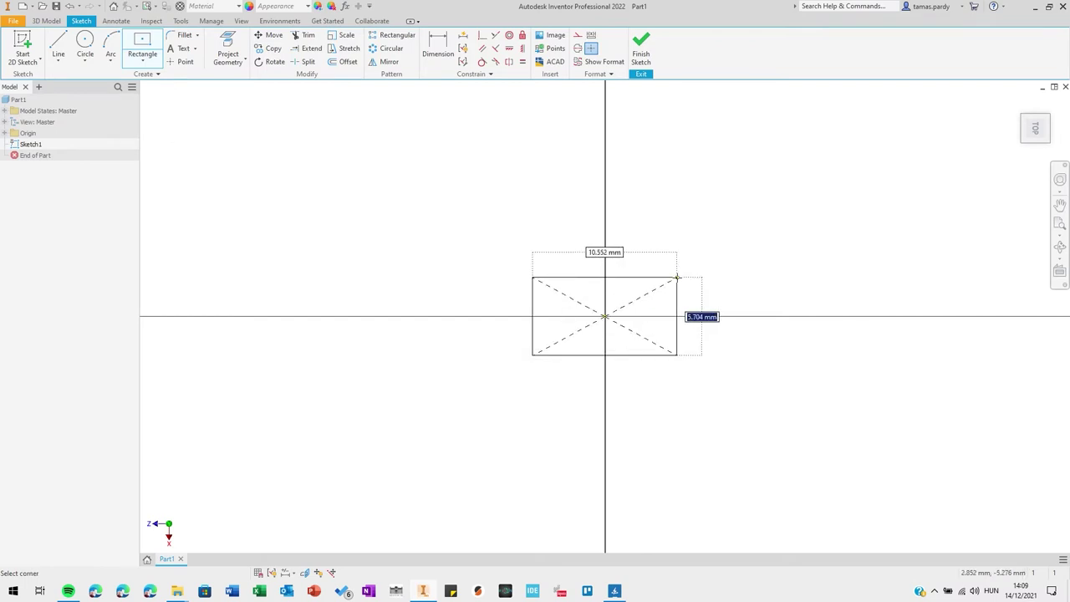
Step: Size the rectangle 25 mm high by 75 mm wide and place it
text(25)
key(Tab)
text(75)
key(Tab)
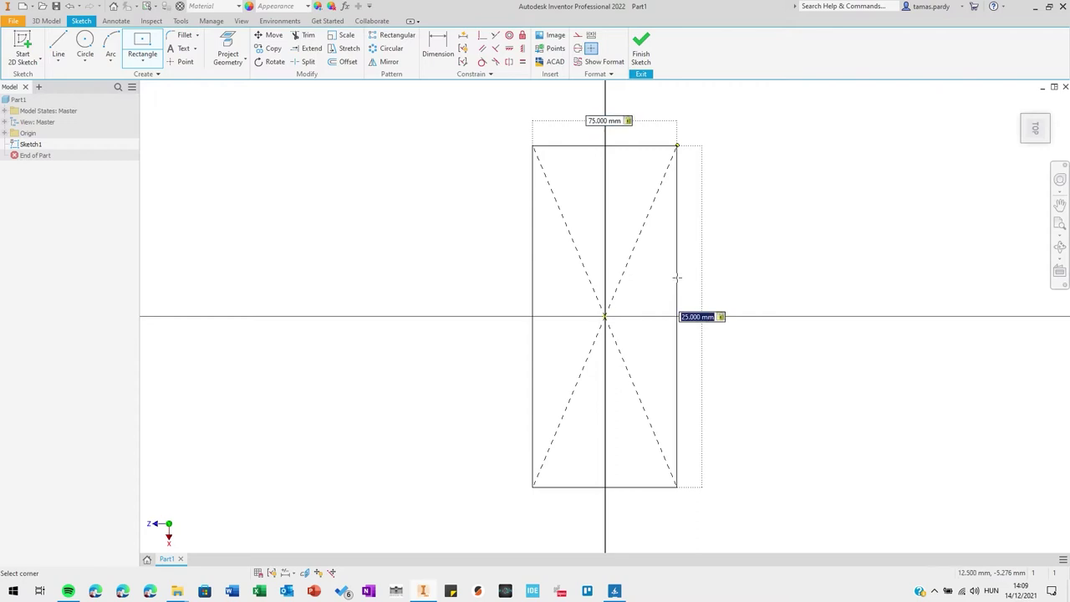
scroll(651, 268, up, 3)
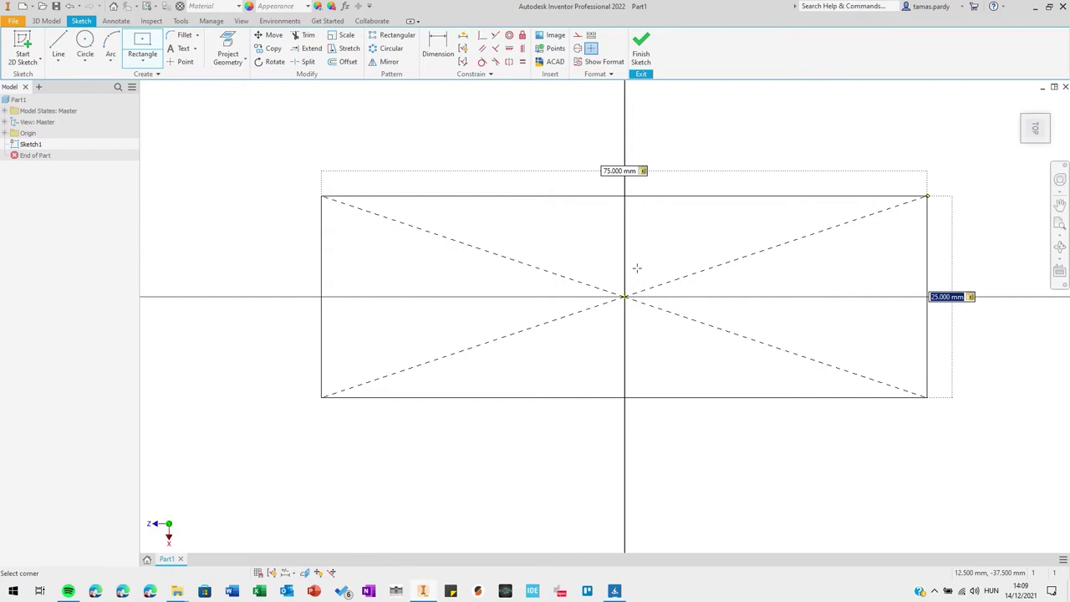
key(Return)
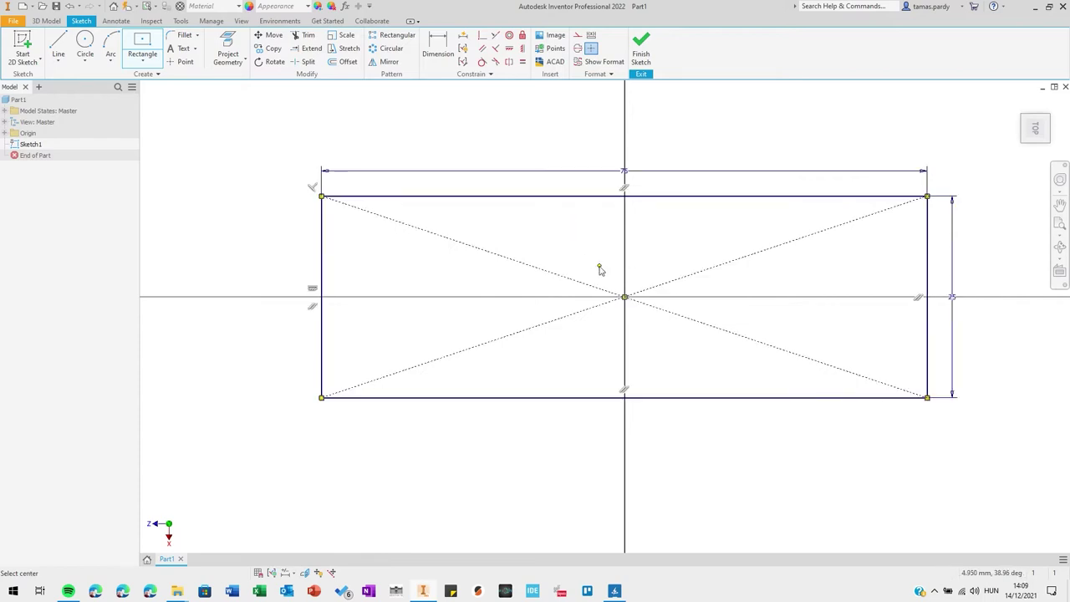
key(Escape)
scroll(530, 281, up, 1)
scroll(525, 287, down, 1)
scroll(527, 289, up, 3)
scroll(525, 289, down, 3)
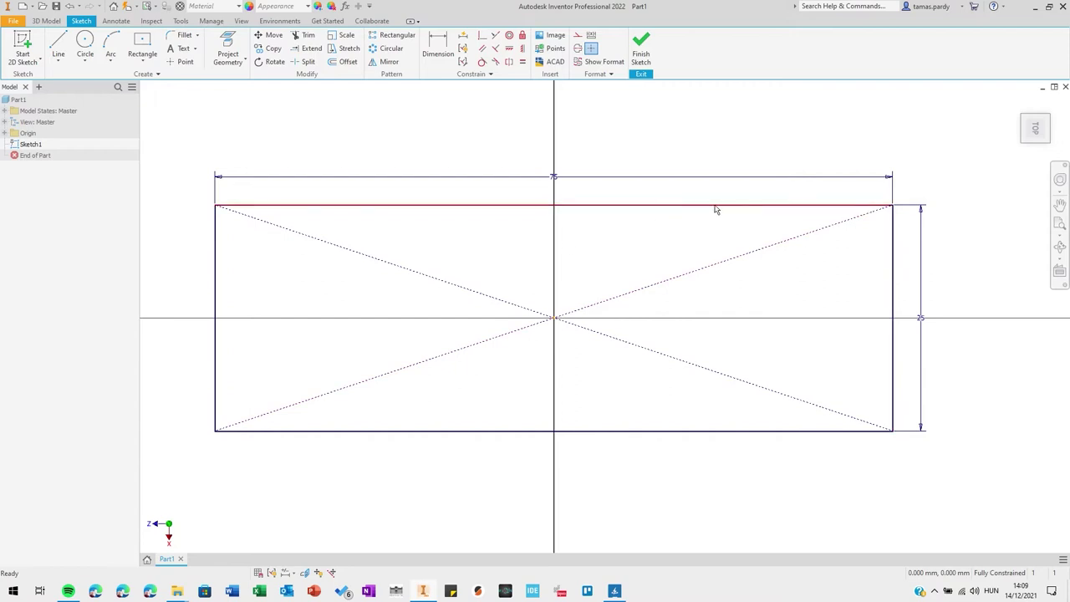
Step: Finish the sketch and extrude the rectangle 1.5 mm into a thin plate
click(650, 50)
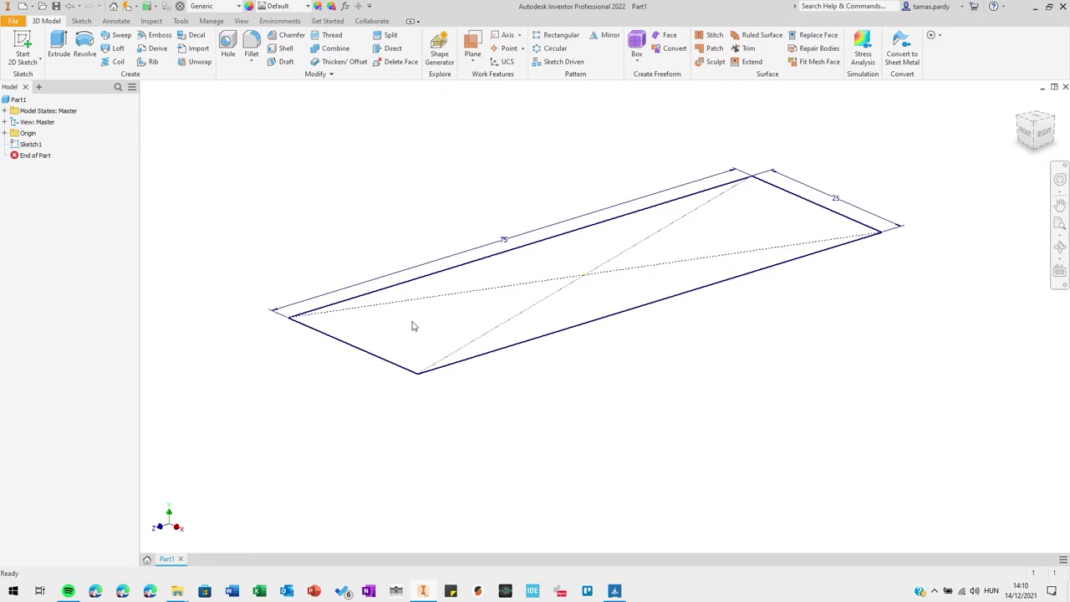
click(58, 45)
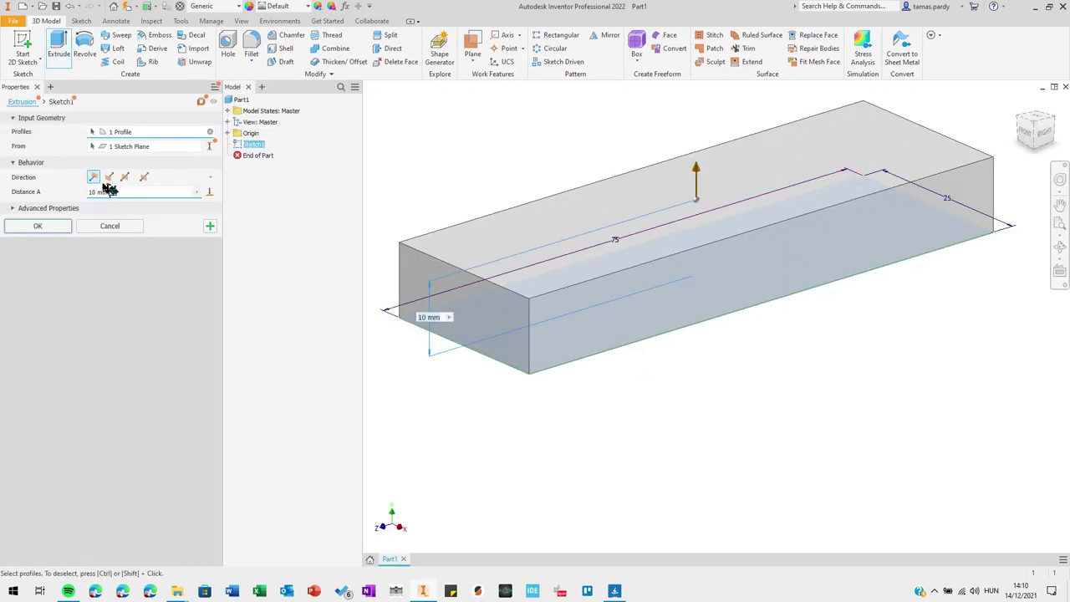
text(1.5)
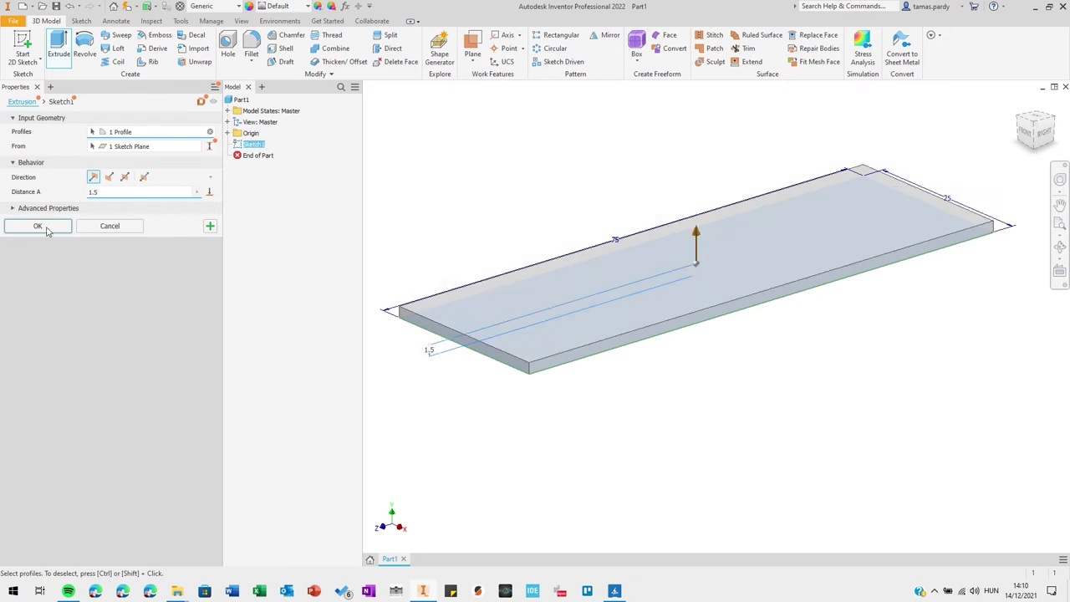
click(47, 228)
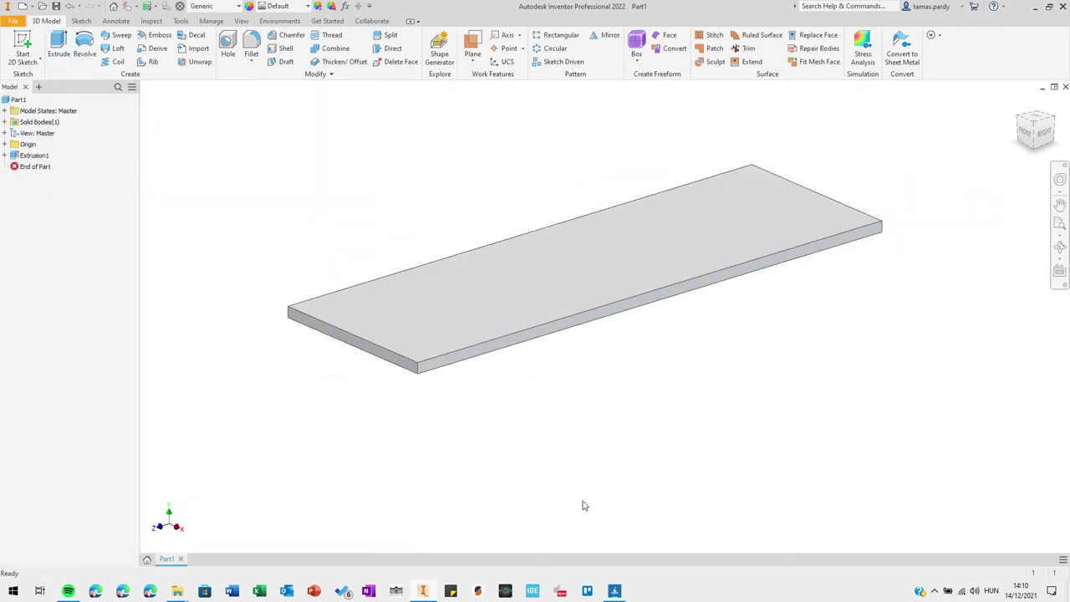
click(614, 591)
click(615, 591)
shift+middle_drag(348, 231, 328, 249)
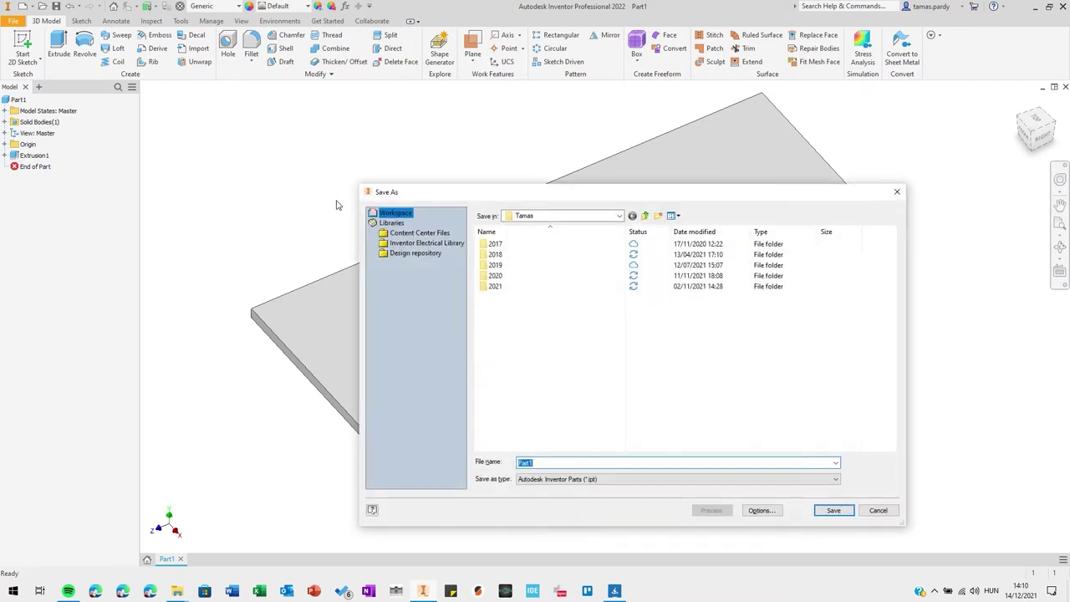
Step: Save the part as Draft.ipt in the Downloads folder
click(619, 215)
click(542, 238)
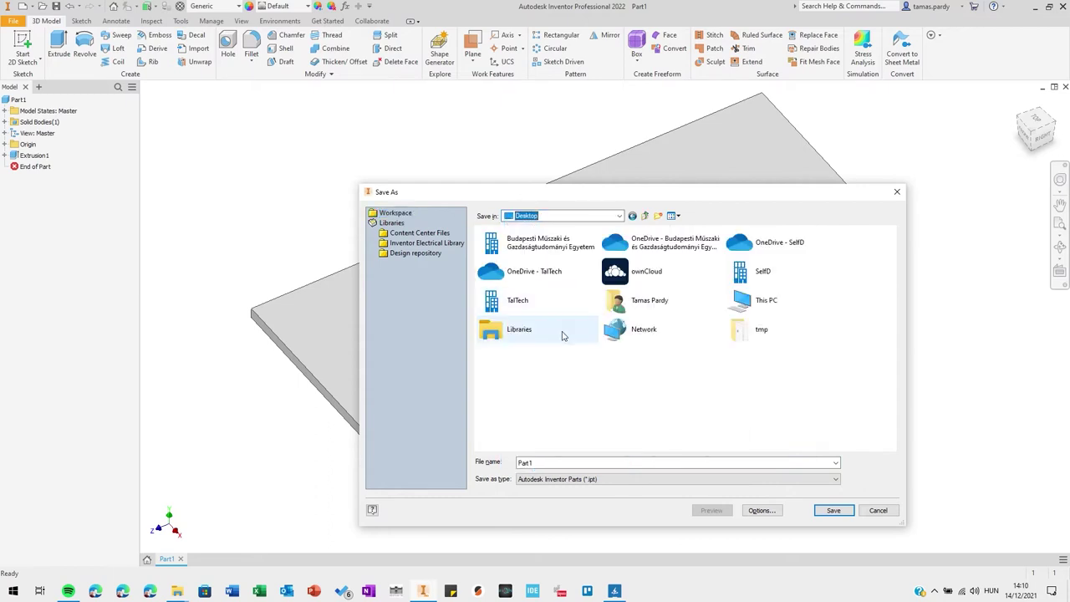
click(615, 217)
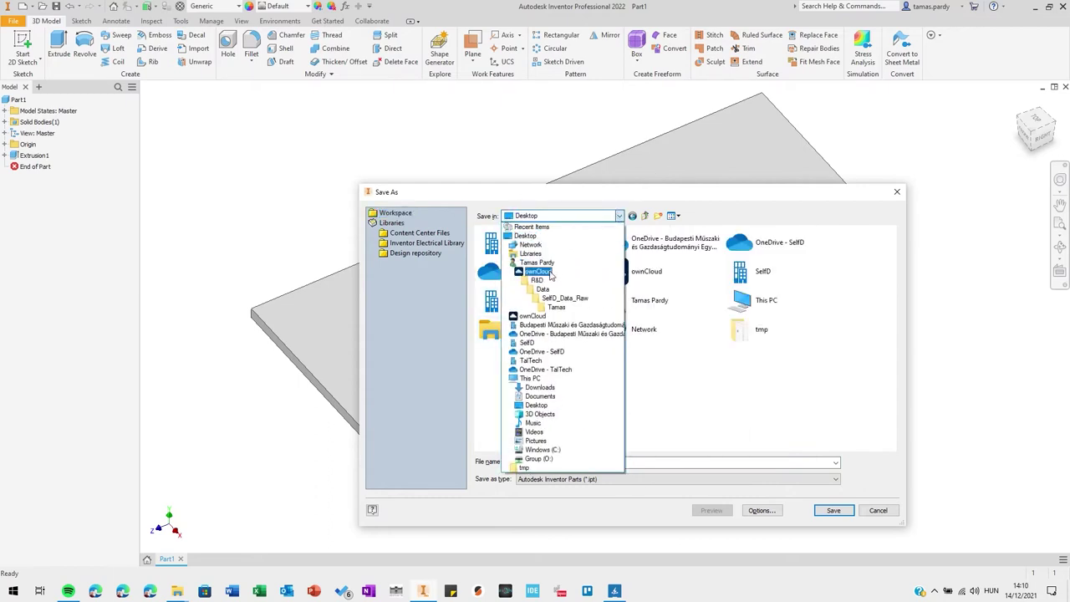
click(539, 387)
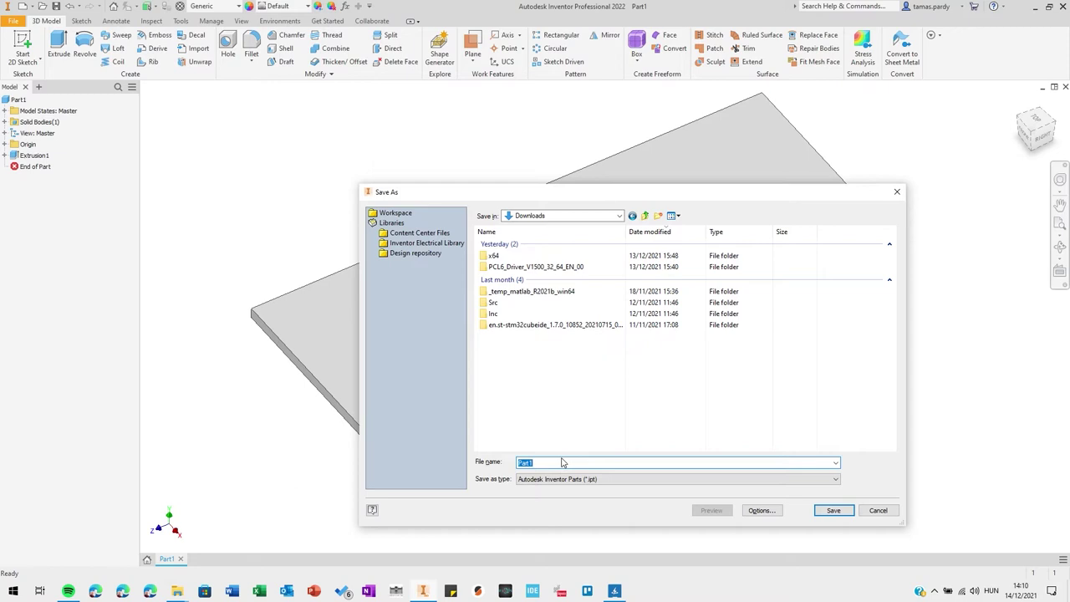
text(Draft)
click(618, 216)
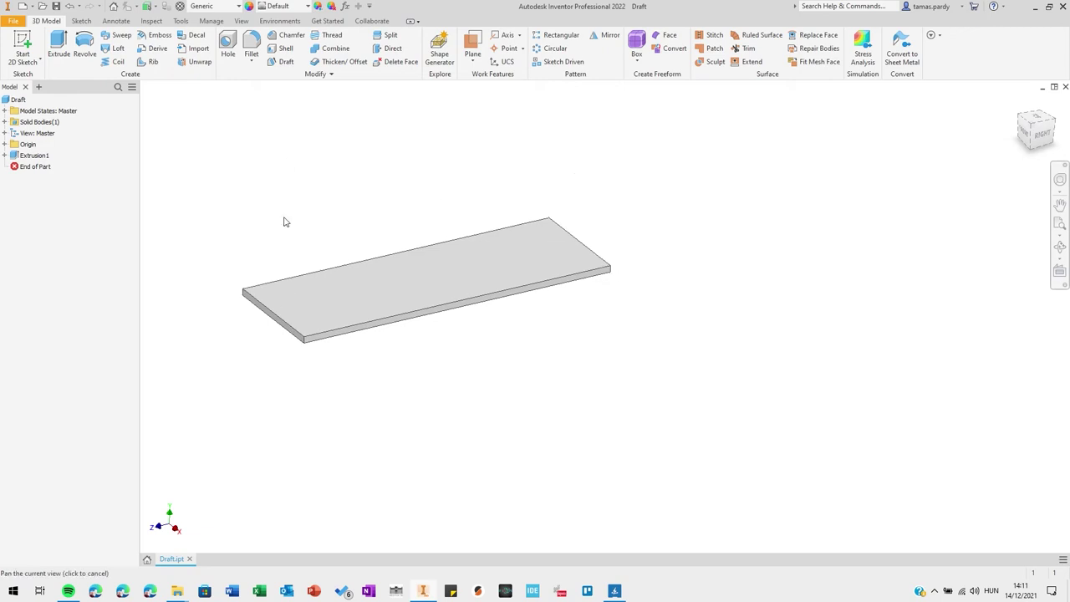
click(22, 47)
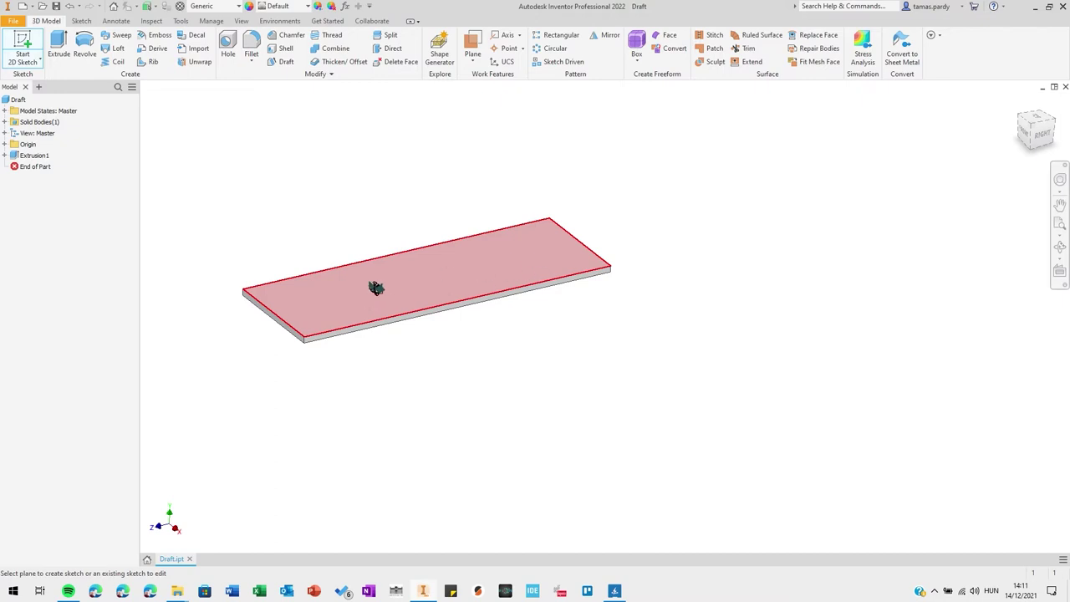
Step: Sketch a 2 mm circle near the top-left corner of the plate's top face
click(358, 290)
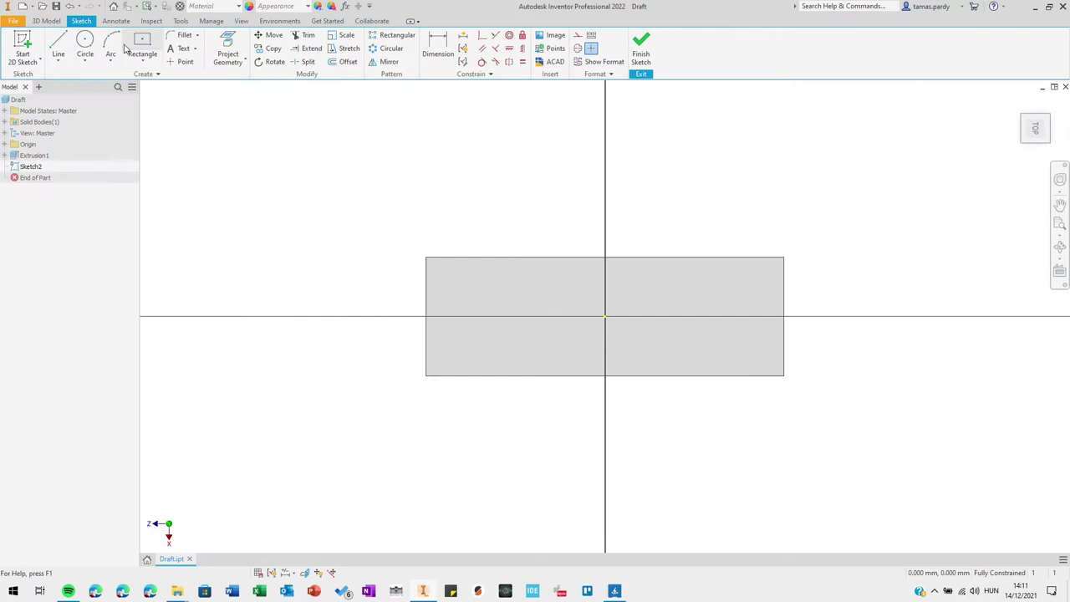
click(83, 42)
click(445, 278)
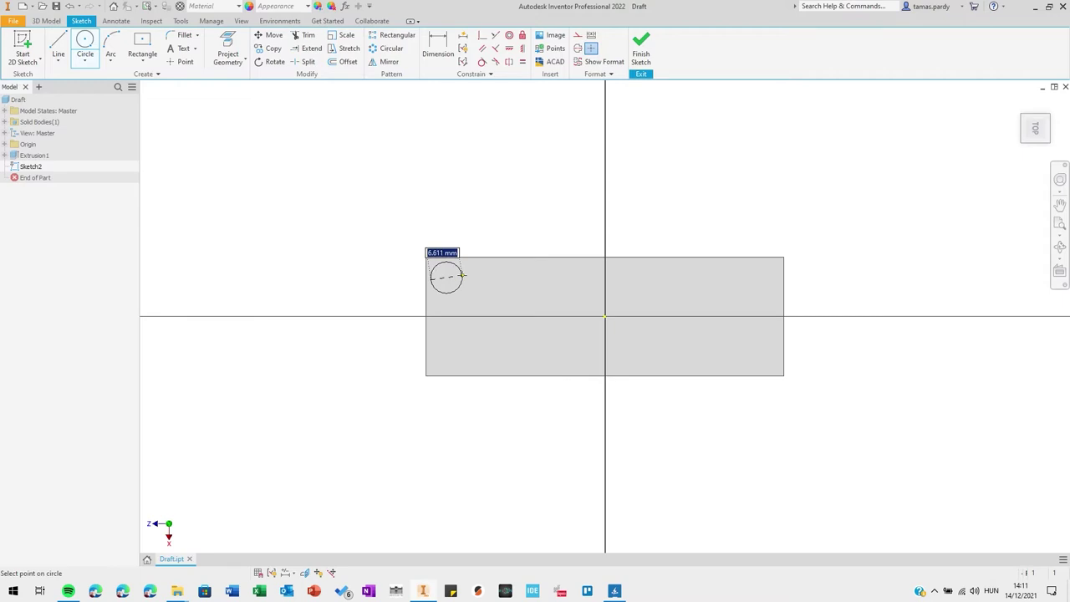
text(2)
key(Tab)
click(461, 276)
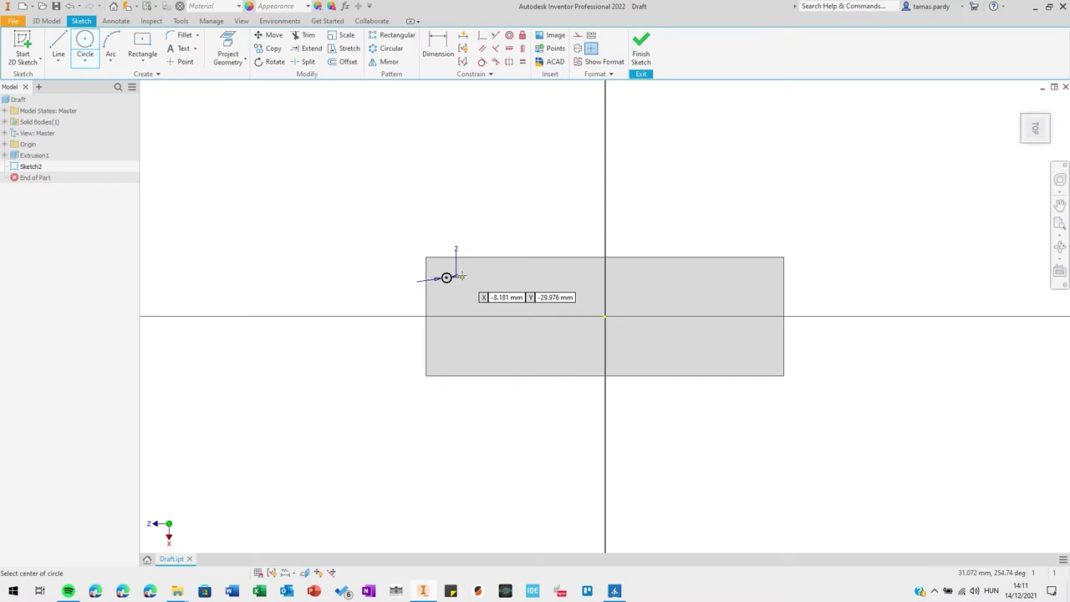
scroll(410, 281, up, 5)
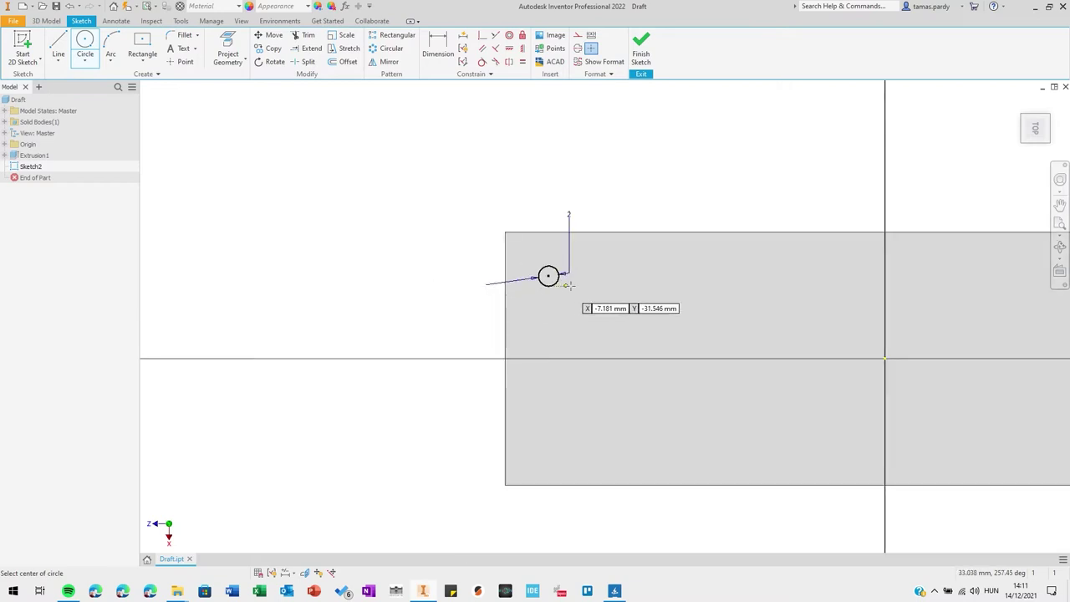
scroll(535, 286, down, 2)
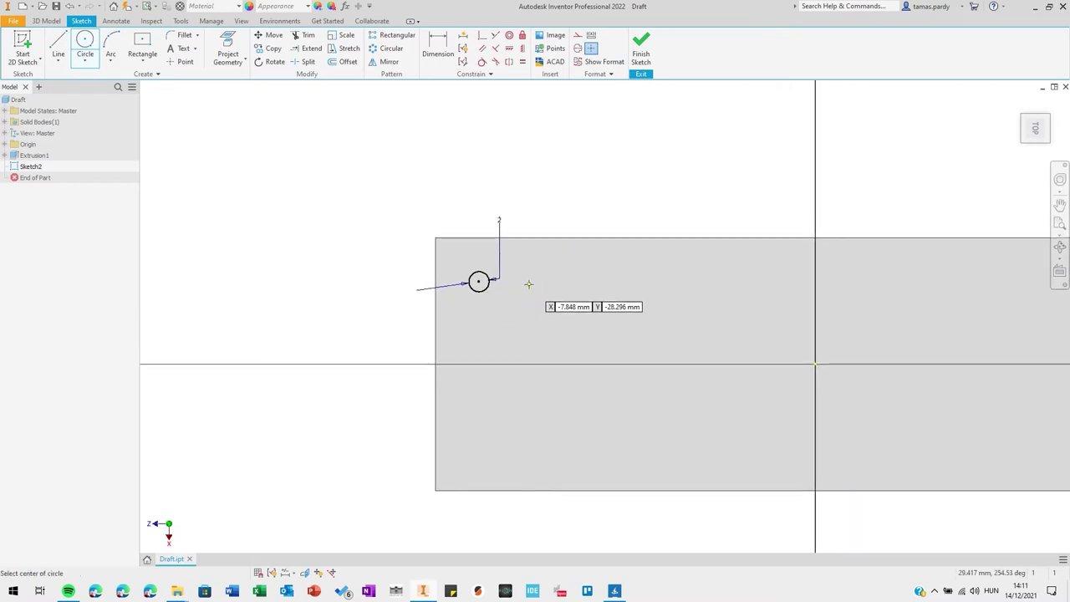
Step: Dimension the circle 6.5 mm from the plate's left and top edges
click(440, 50)
click(437, 257)
click(477, 282)
click(493, 208)
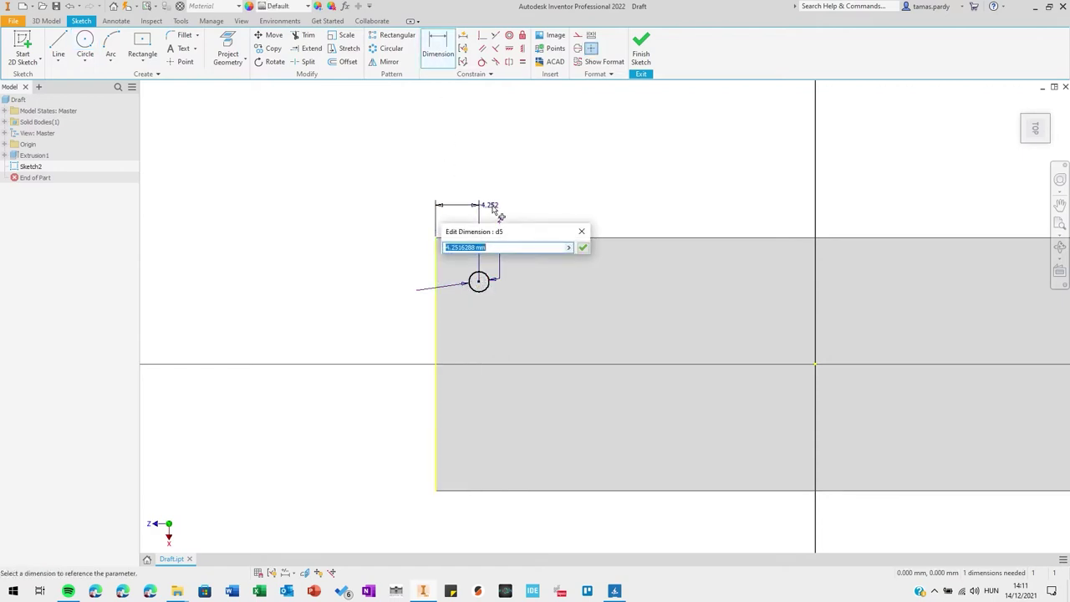
text(6.5)
key(Return)
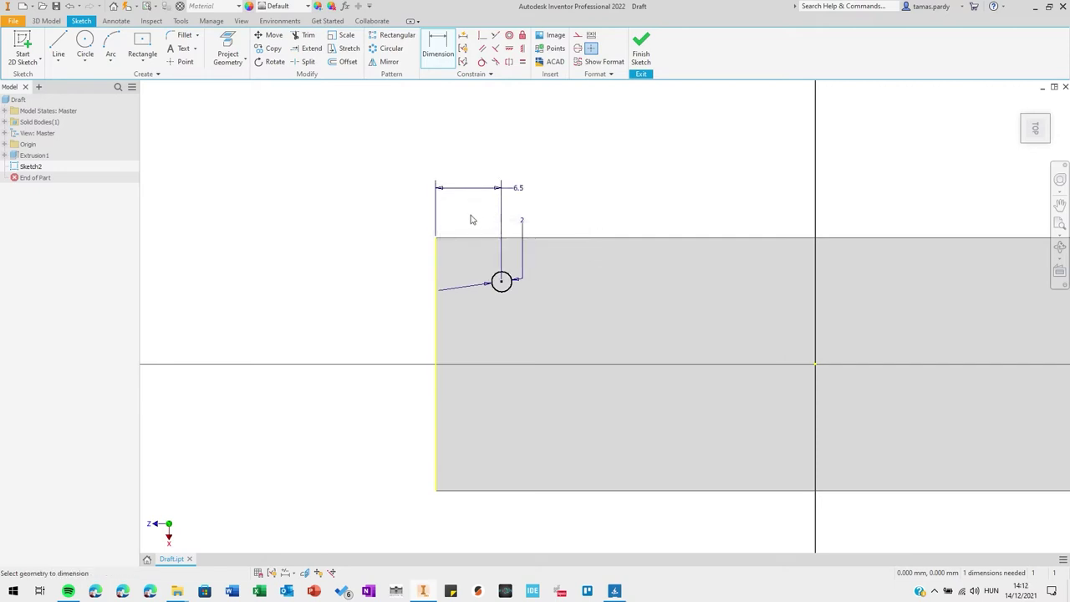
click(471, 238)
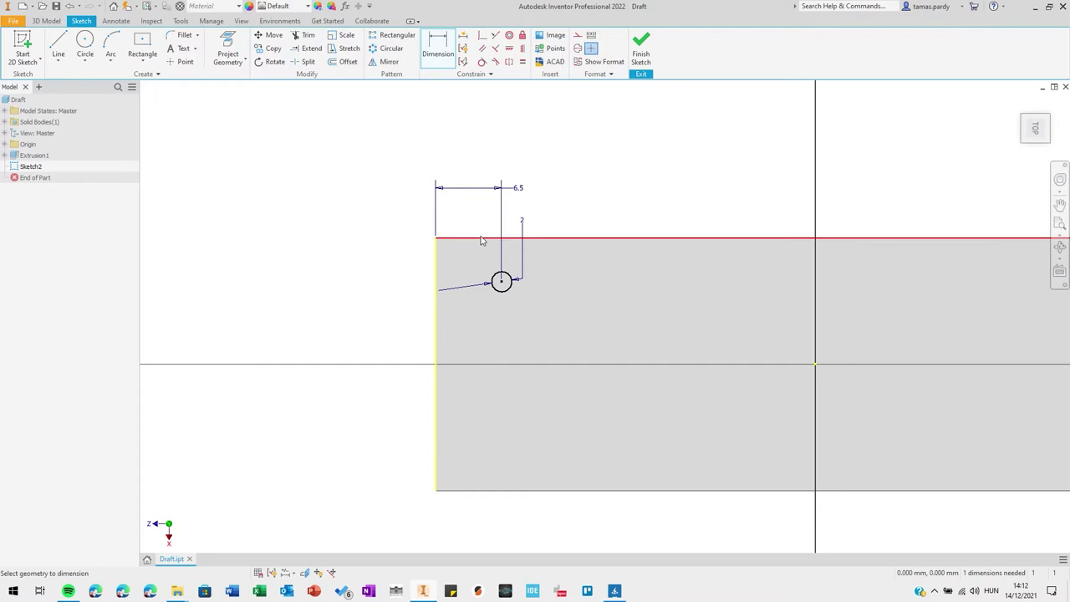
click(501, 281)
click(380, 290)
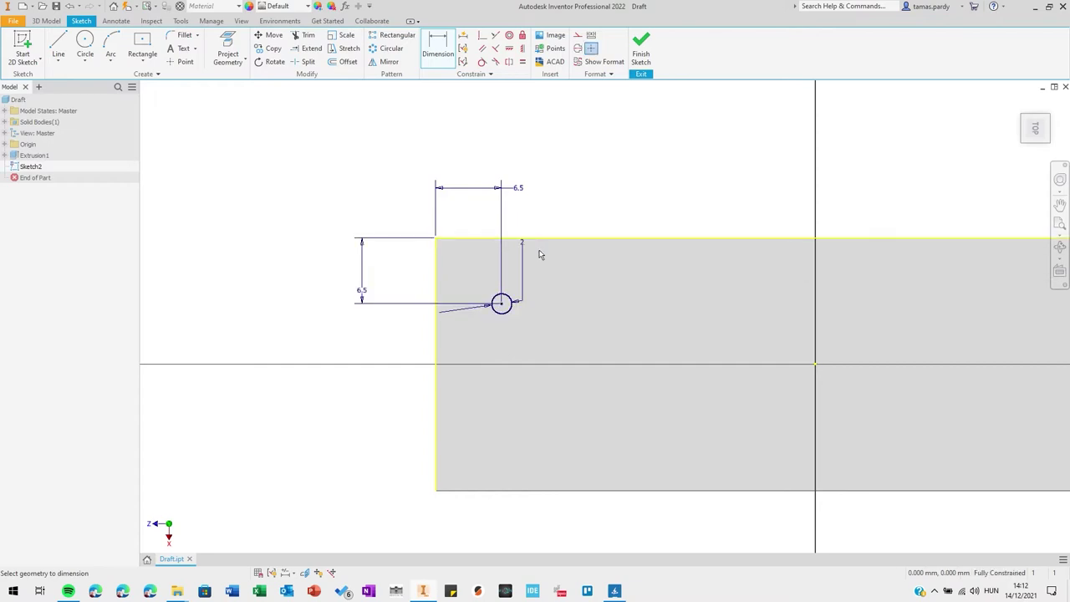
mouse_move(552, 242)
middle_down()
mouse_move(576, 206)
mouse_move(472, 269)
middle_up()
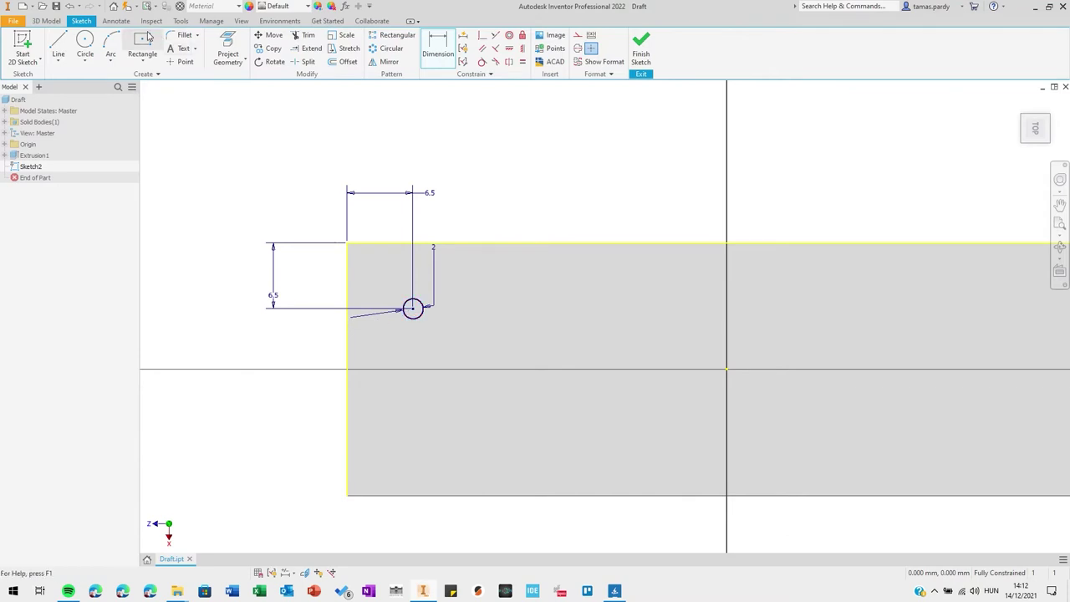
Step: Add a 1.5 mm inner circle to the first hole and a matching hole near the lower-left corner
click(85, 46)
click(413, 308)
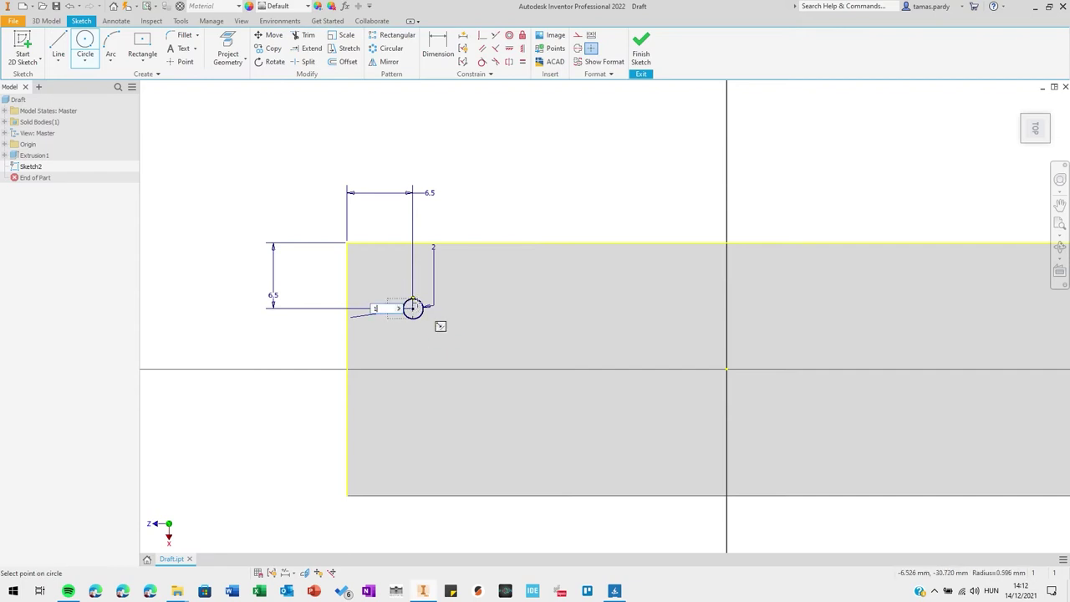
text(1.5)
key(Return)
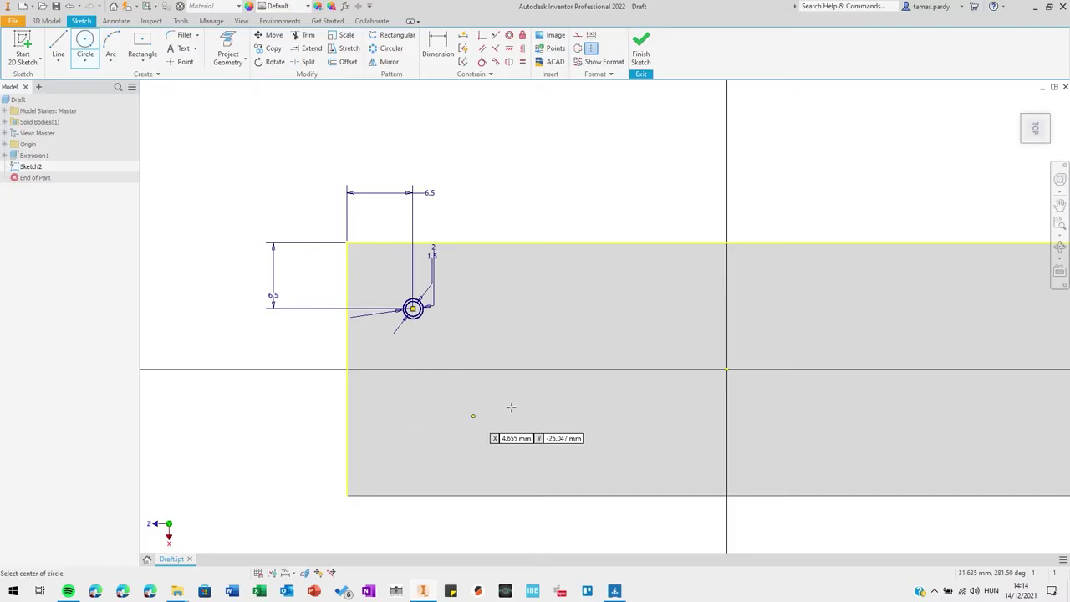
scroll(537, 404, up, 2)
scroll(535, 396, down, 3)
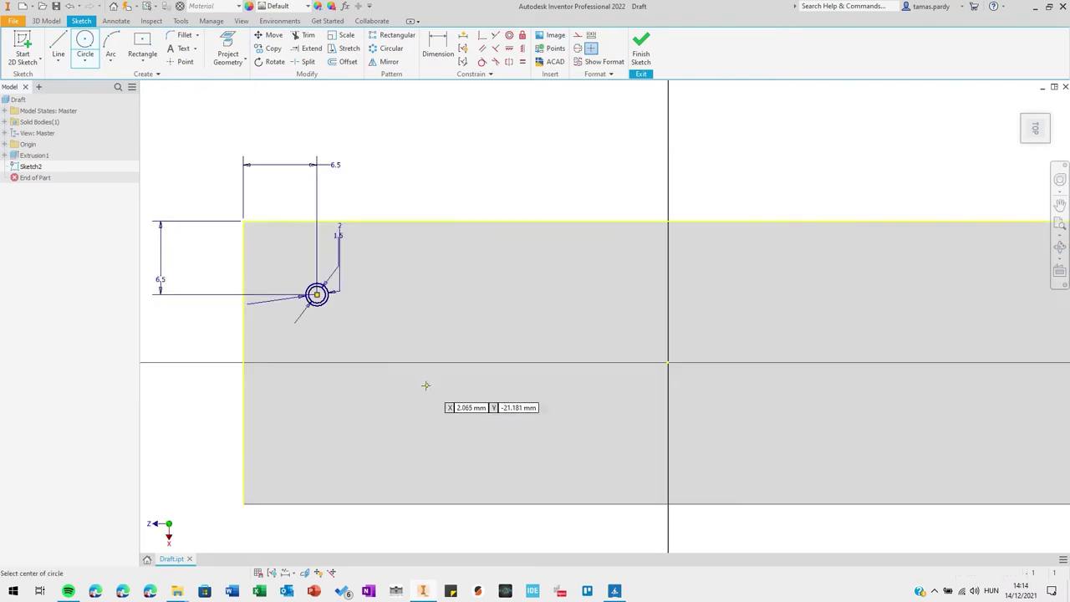
click(315, 443)
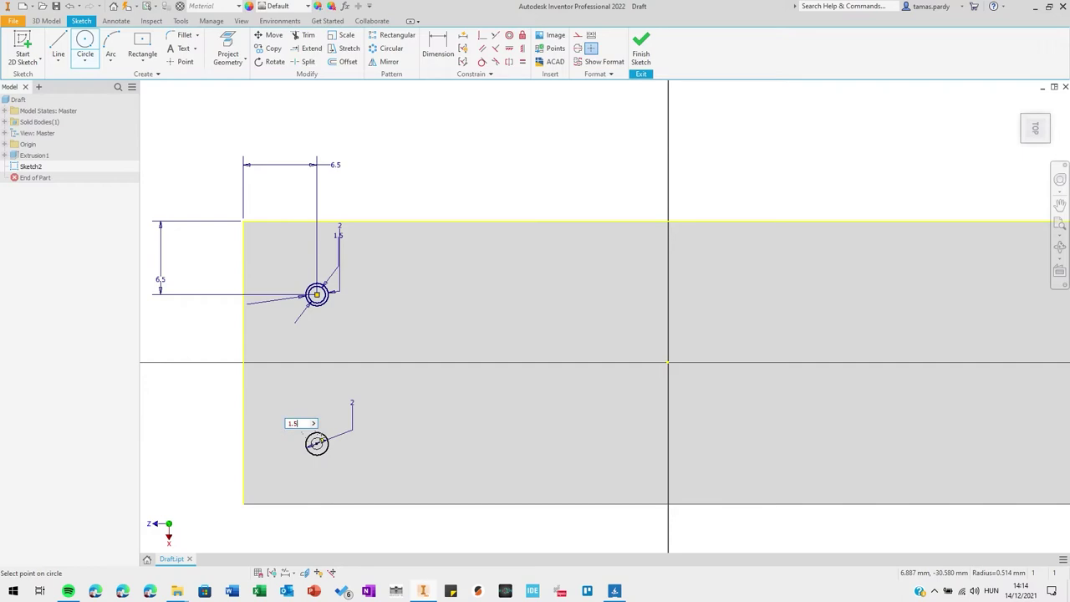
text(1.5)
key(Return)
key(Escape)
Step: Dimension the lower-left hole 6.5 mm from the left and bottom edges
click(438, 46)
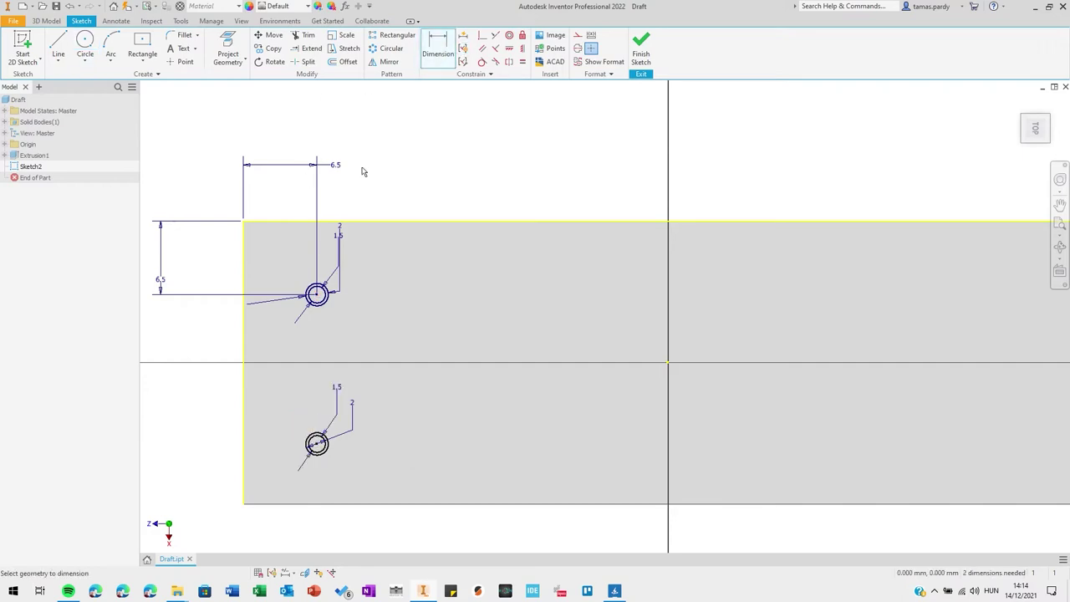
click(244, 423)
click(316, 443)
click(209, 408)
click(286, 451)
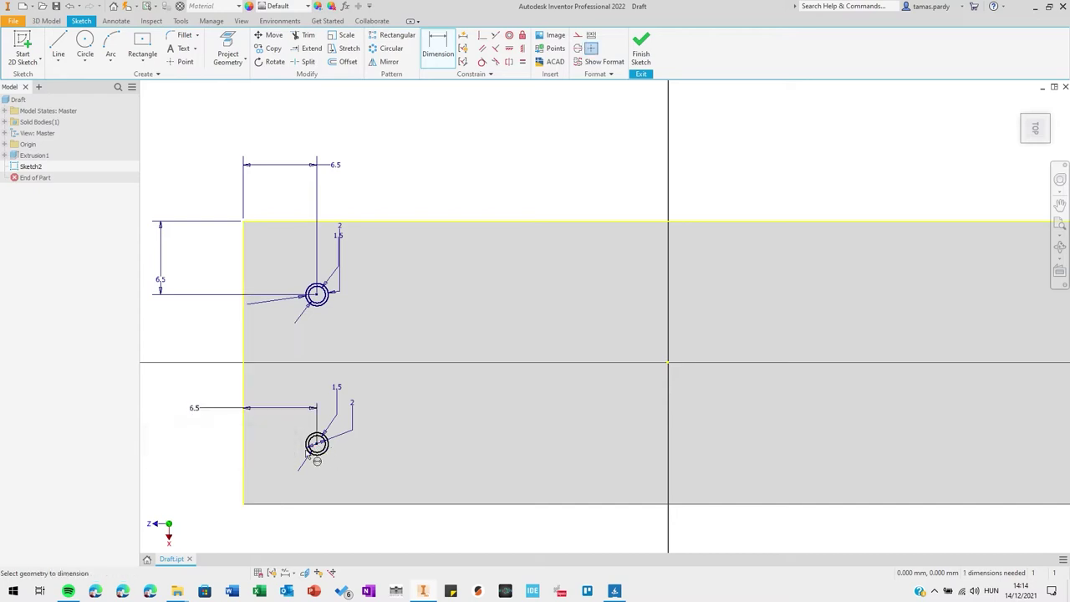
click(313, 503)
click(316, 442)
click(216, 482)
text(6.5)
key(Return)
Step: Draw two 2 mm circles near the plate's upper-right and lower-right corners
scroll(673, 321, down, 2)
middle_drag(666, 368, 342, 310)
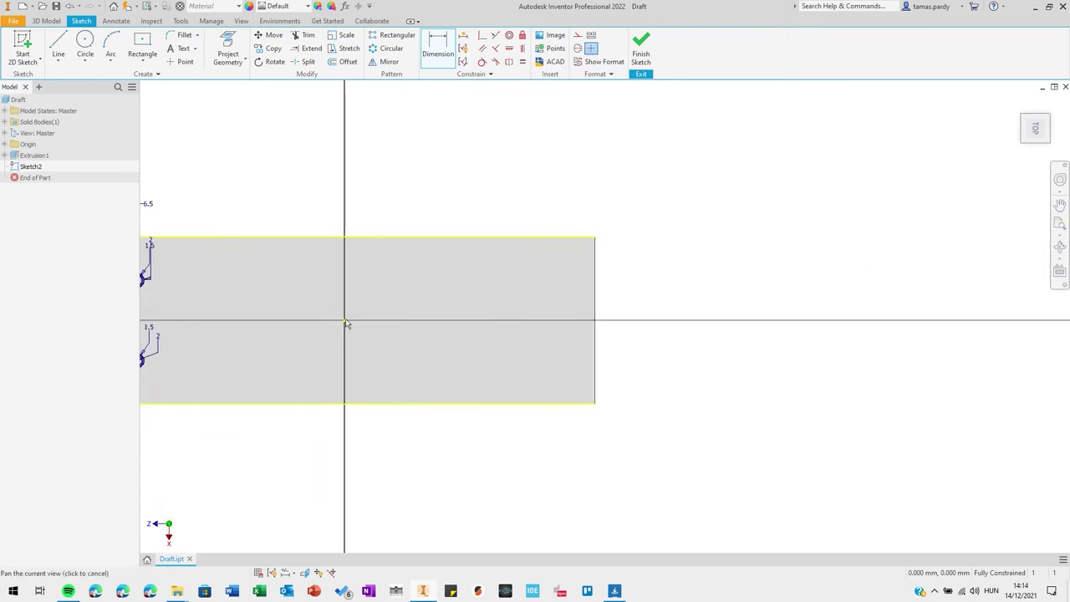
key(c)
middle_drag(555, 277, 590, 279)
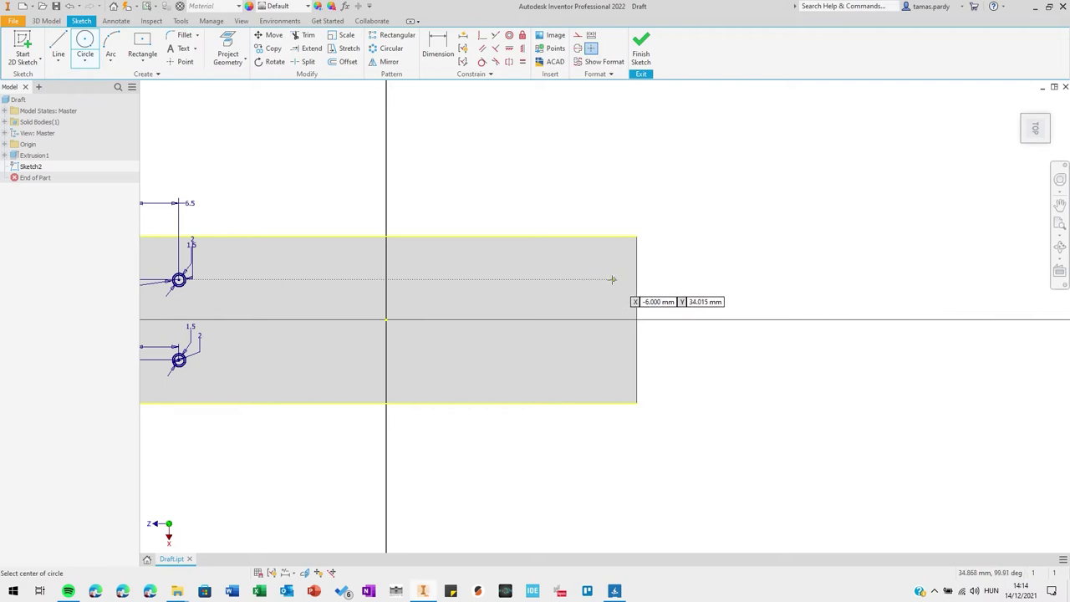
click(589, 279)
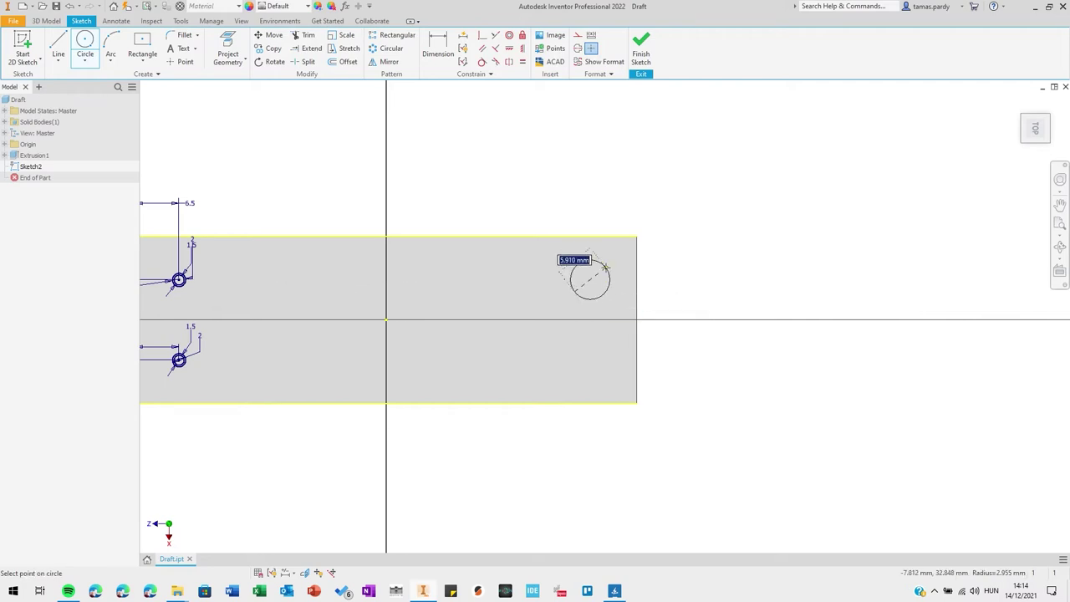
text(2)
key(Return)
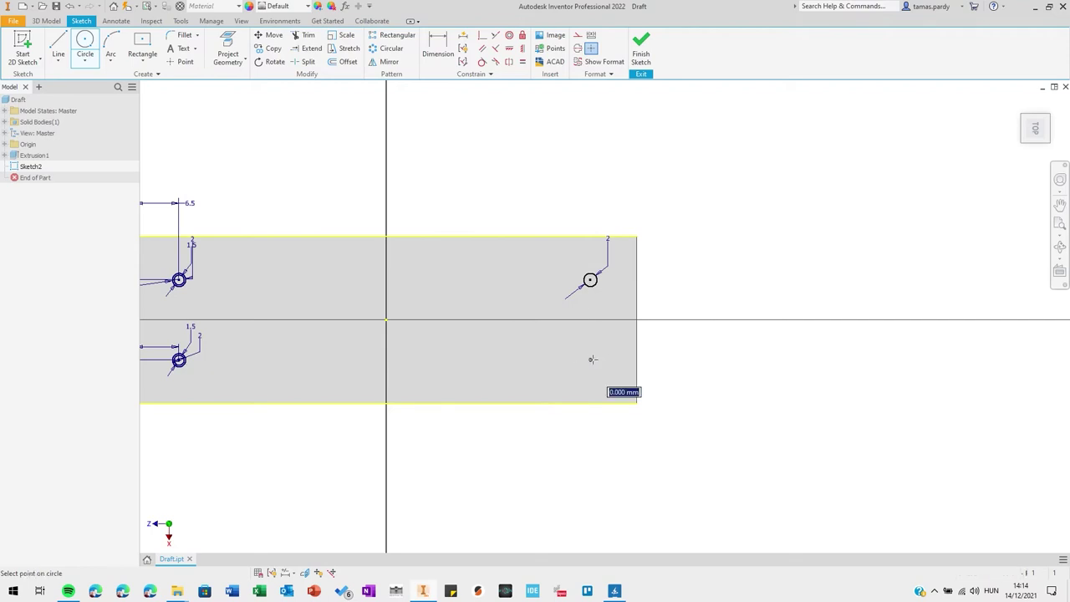
click(590, 360)
text(2)
key(Return)
Step: Dimension the upper-right hole 6.5 mm from the right and top edges
click(438, 46)
click(590, 280)
click(638, 287)
click(645, 194)
text(6.5)
key(Return)
click(612, 238)
click(593, 280)
click(703, 279)
key(Return)
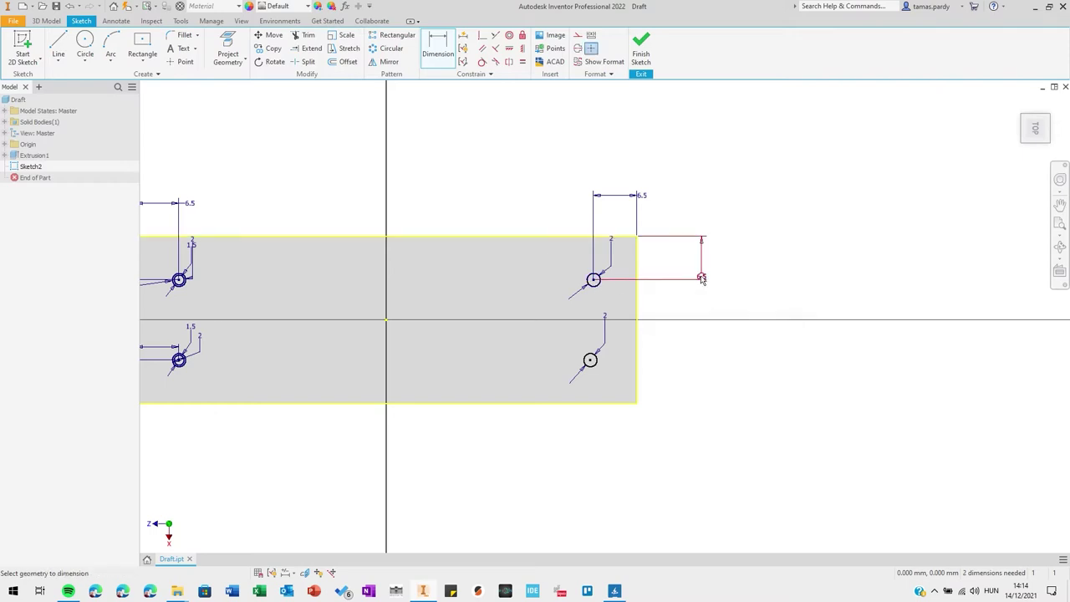
Step: Dimension the lower-right hole 6.5 mm from the right and bottom edges
click(590, 360)
click(636, 363)
click(724, 376)
text(6.5)
key(Return)
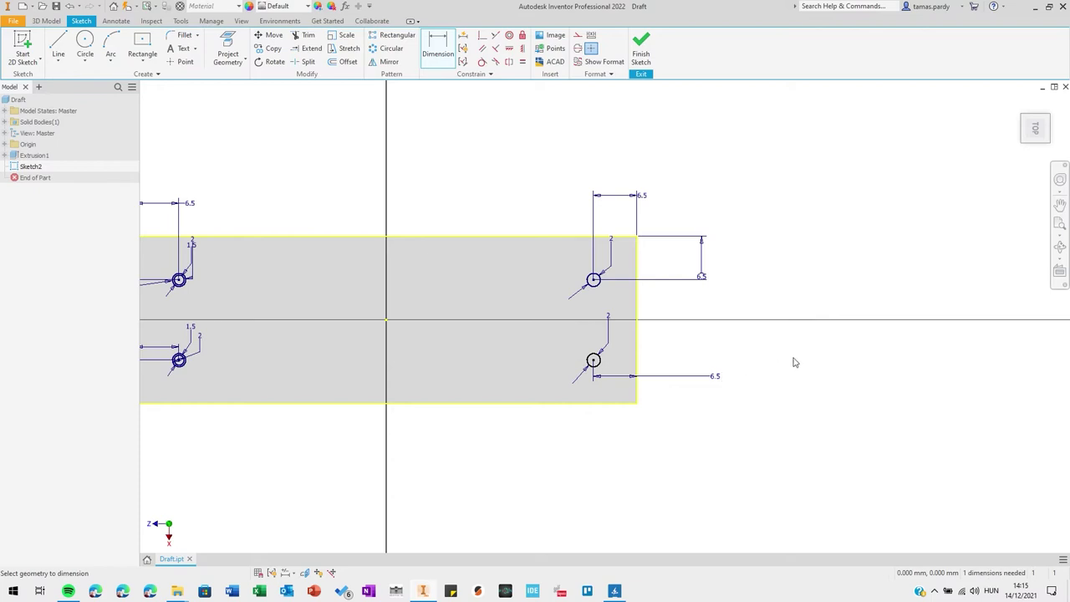
click(590, 402)
click(808, 413)
text(6.5)
key(Return)
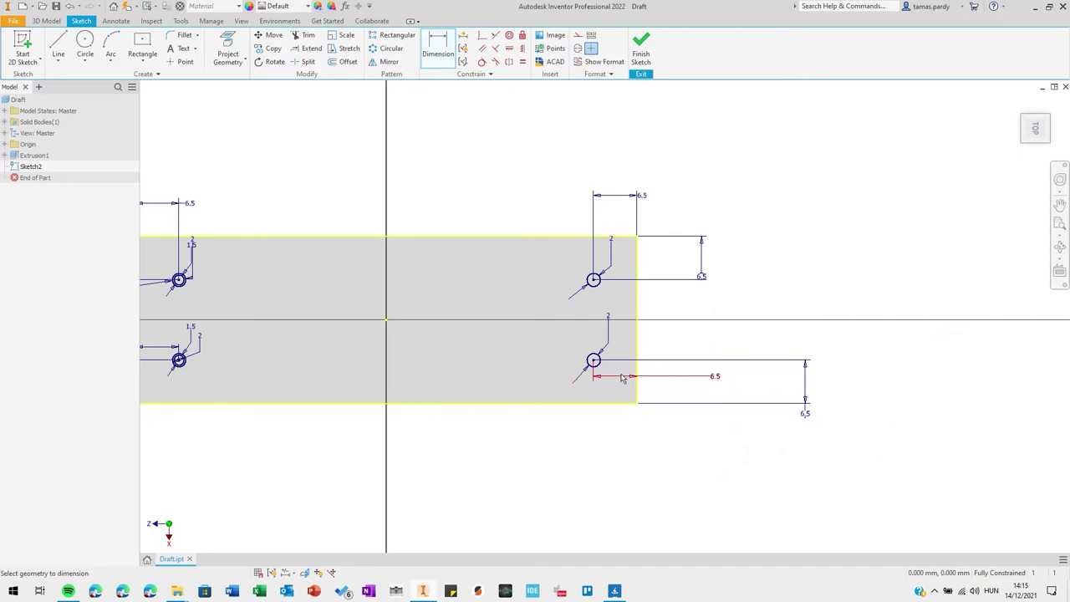
click(711, 380)
key(Escape)
key(Escape)
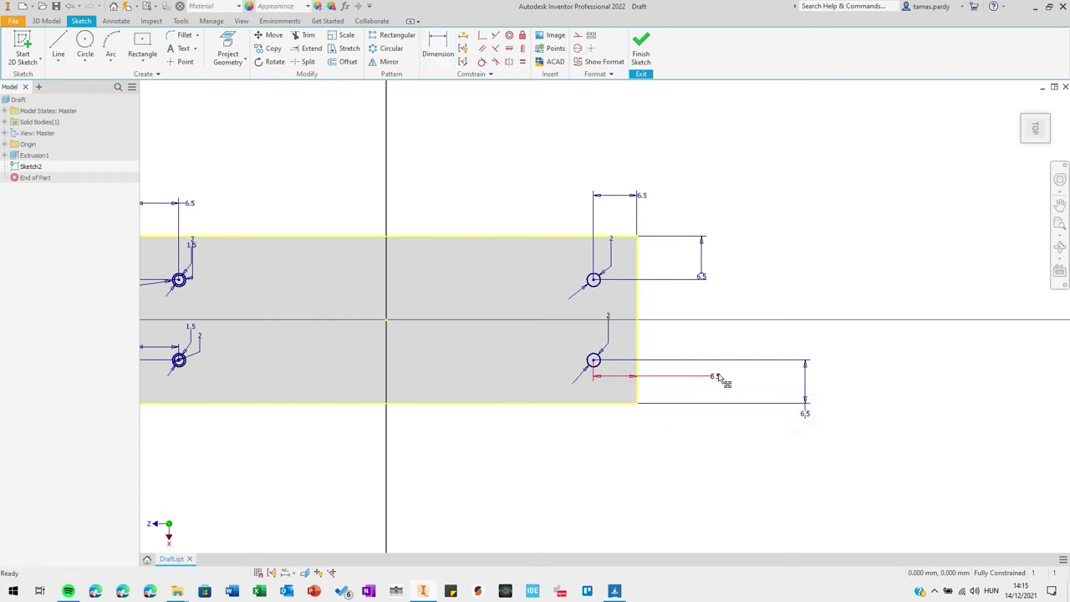
drag(719, 378, 719, 447)
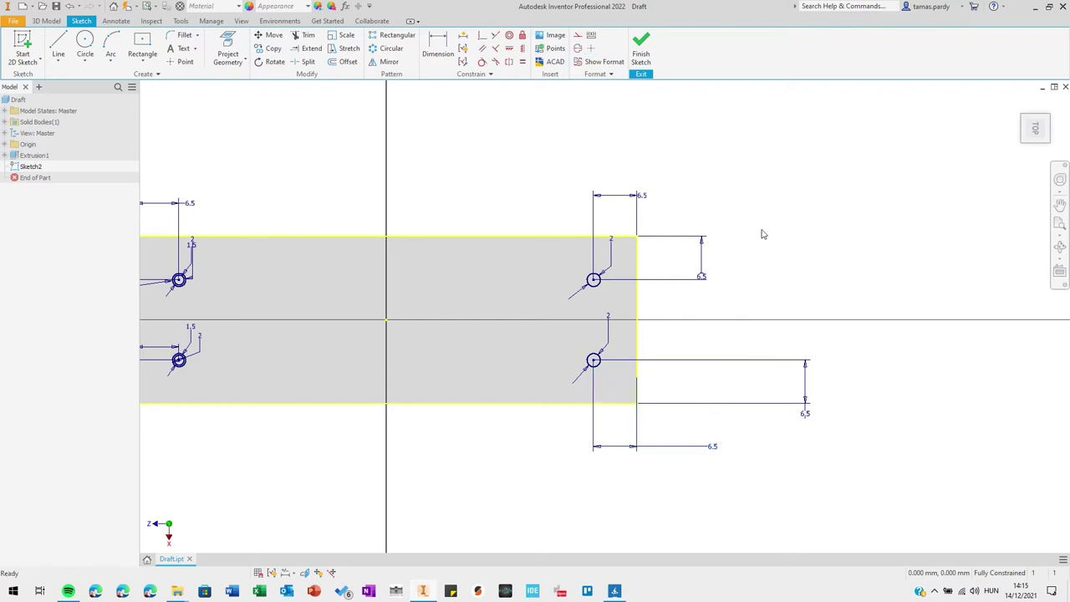
scroll(834, 264, up, 3)
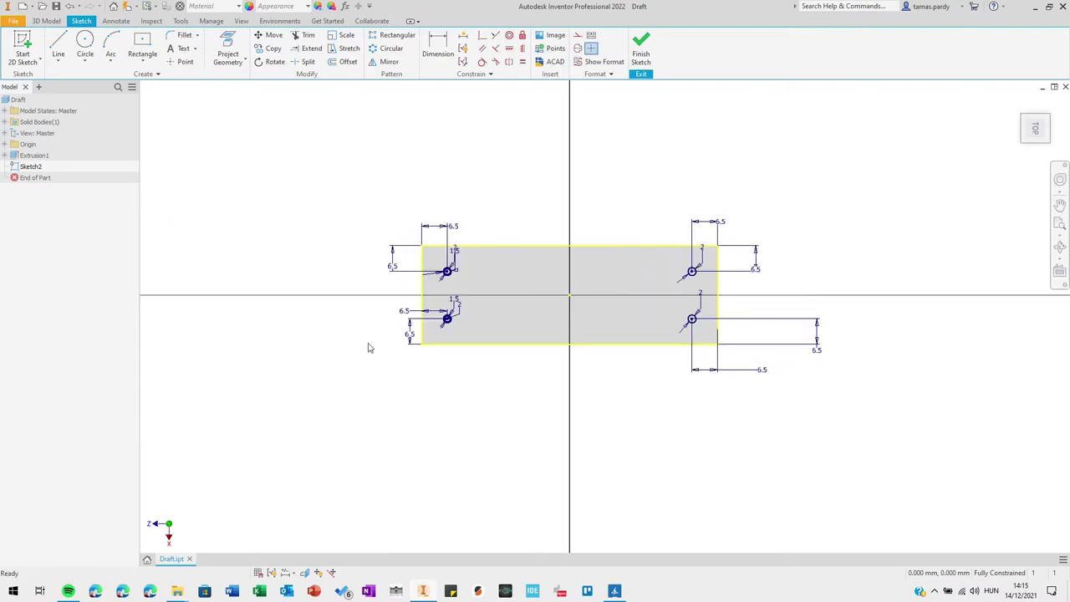
scroll(368, 347, down, 3)
mouse_move(370, 346)
middle_down()
mouse_move(365, 326)
mouse_move(98, 326)
middle_up()
Step: Add concentric 1.5 mm inner circles to both right-side holes
click(85, 42)
click(628, 298)
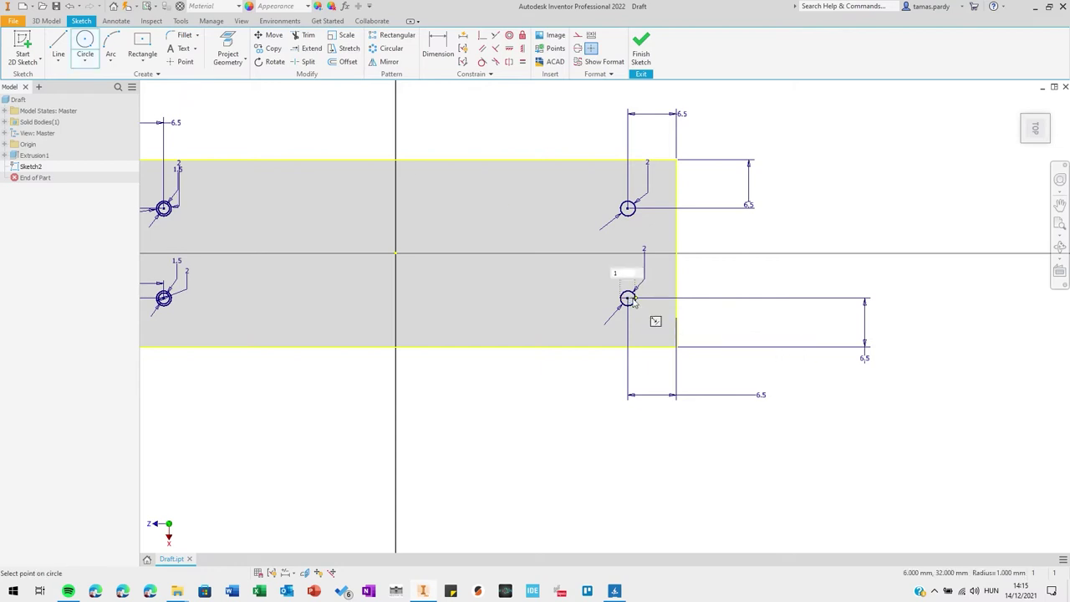
text(1.5)
key(Tab)
key(Return)
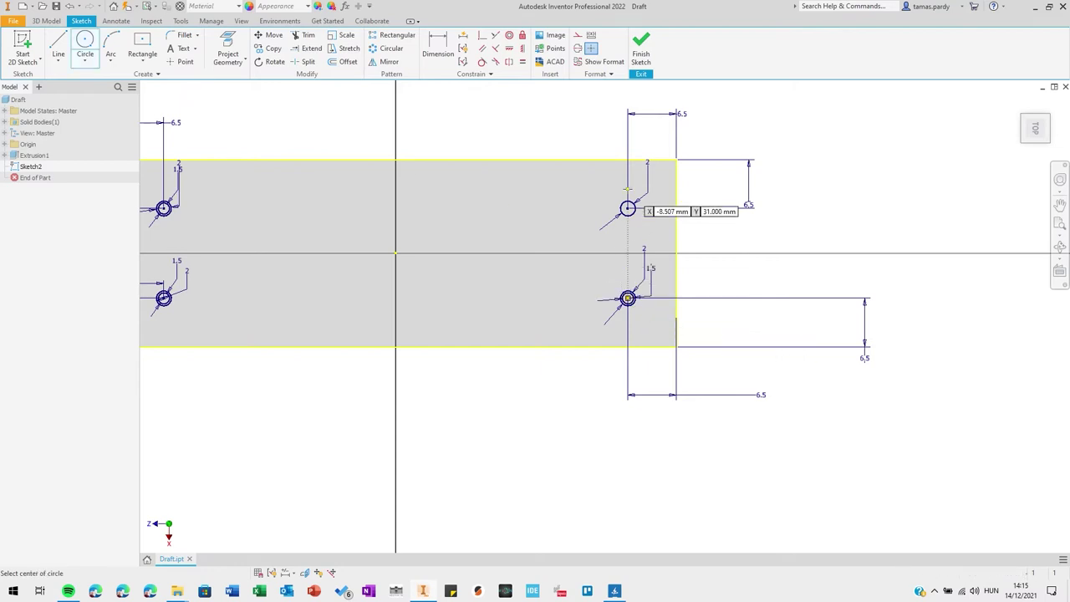
click(627, 208)
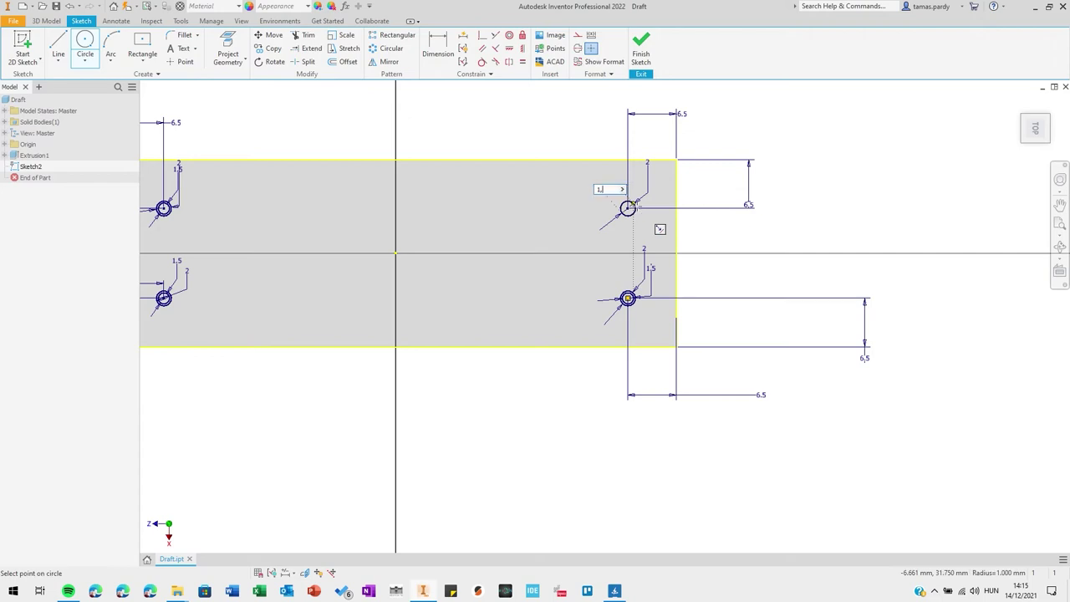
key(Tab)
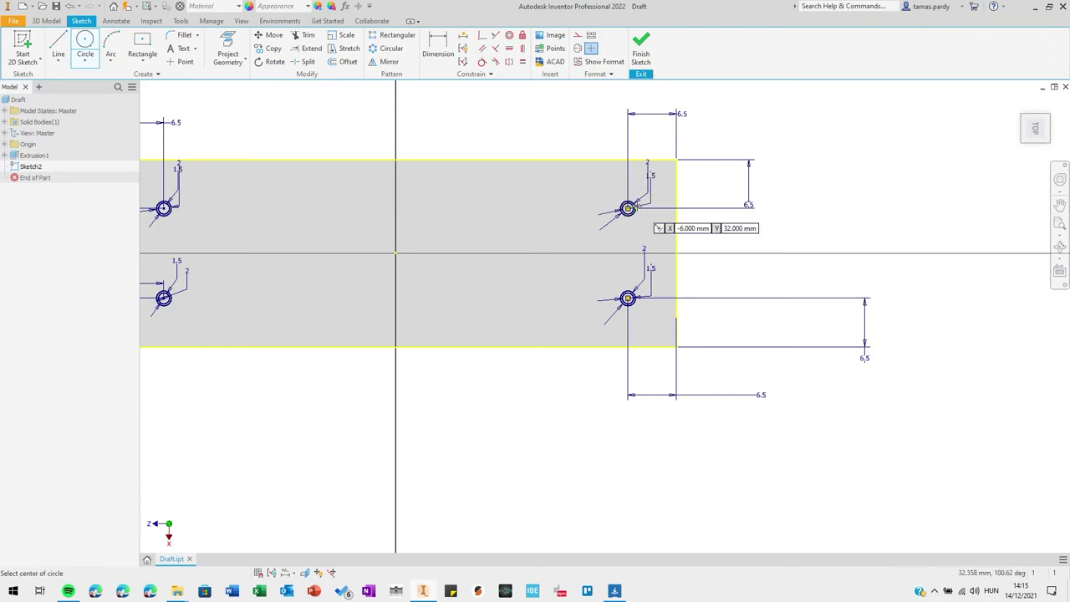
key(Return)
key(Escape)
middle_drag(547, 236, 564, 256)
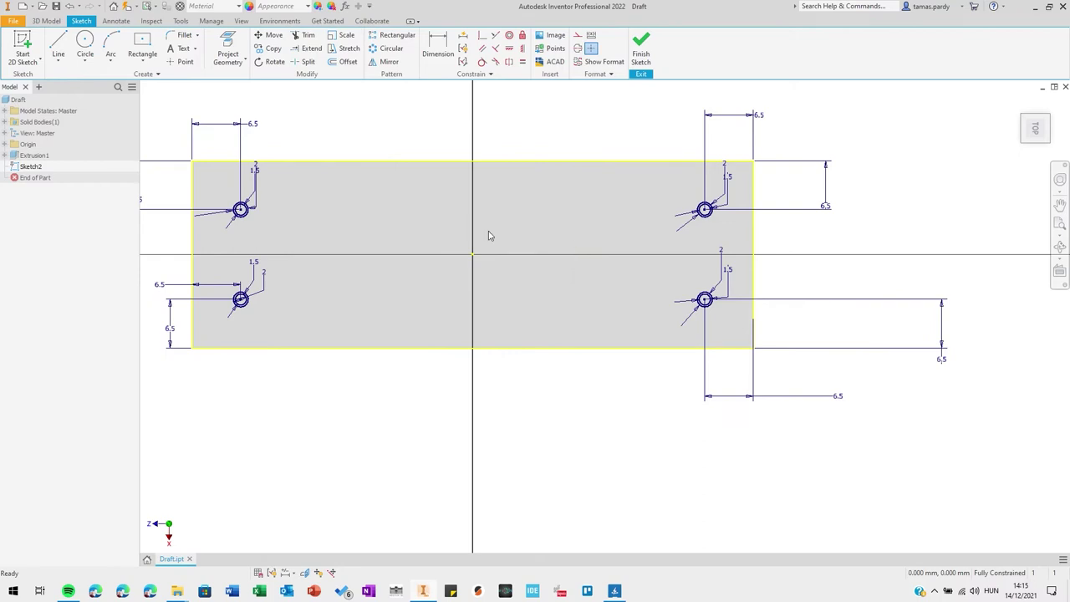
Step: Draw a centre-point rectangle at the origin, 5 mm high and 20 mm wide
click(142, 43)
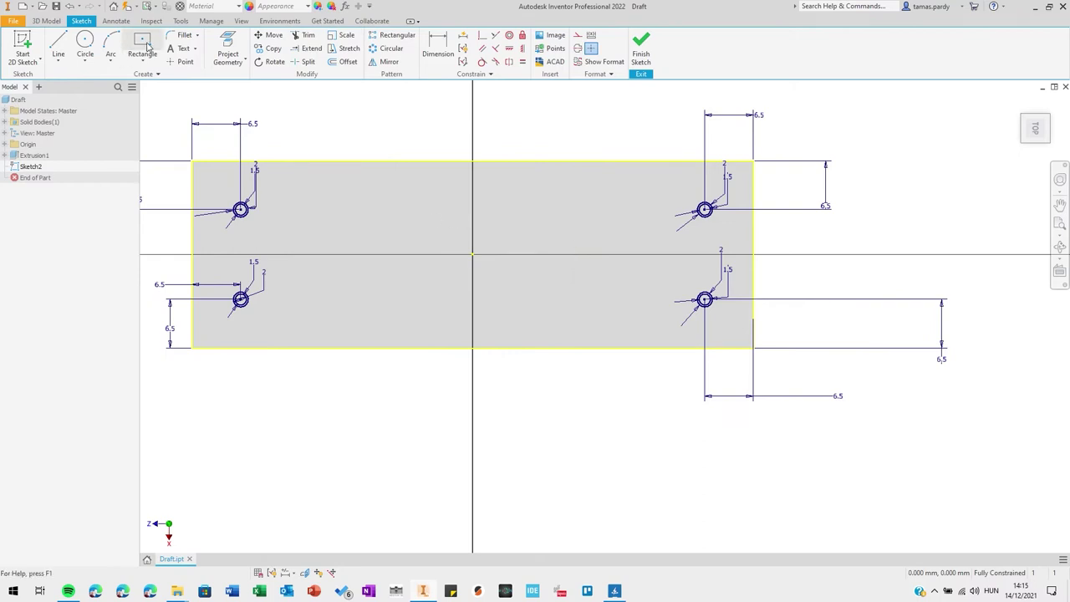
click(473, 254)
key(Tab)
text(5)
key(Tab)
text(20)
key(Tab)
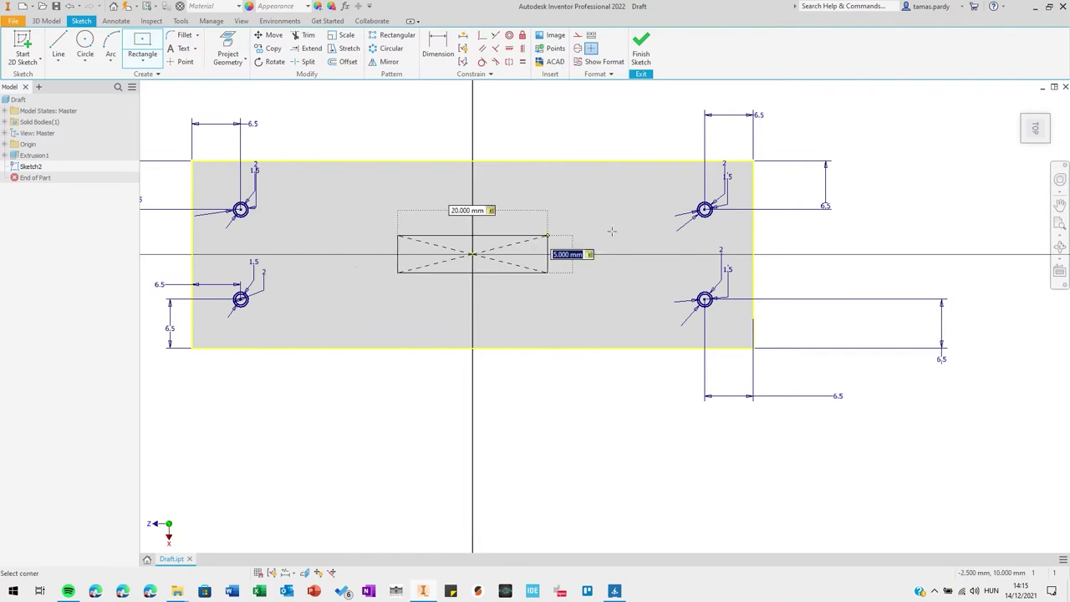
key(Return)
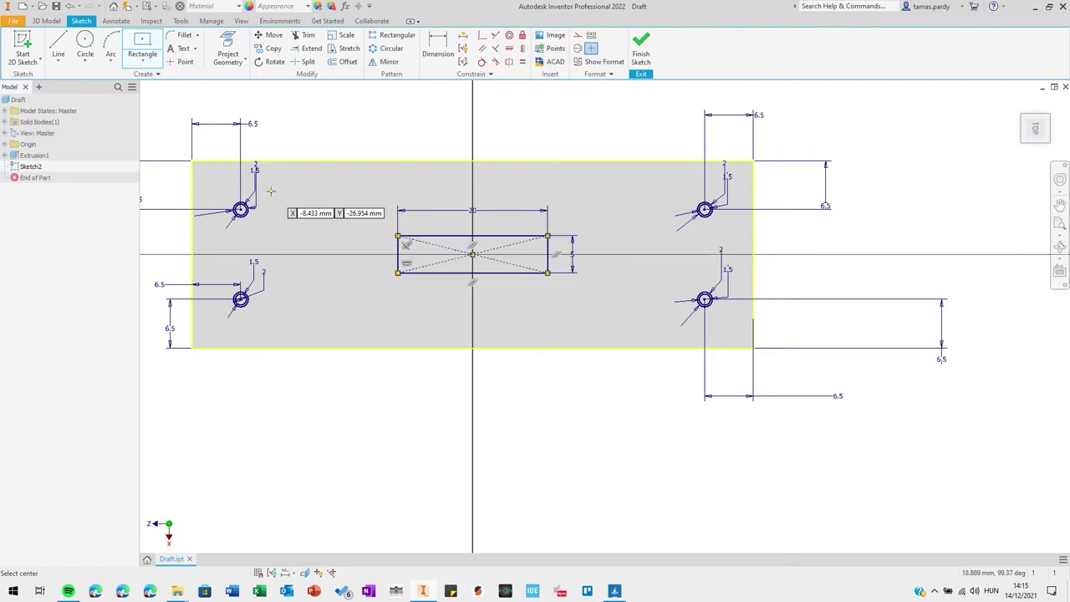
key(Escape)
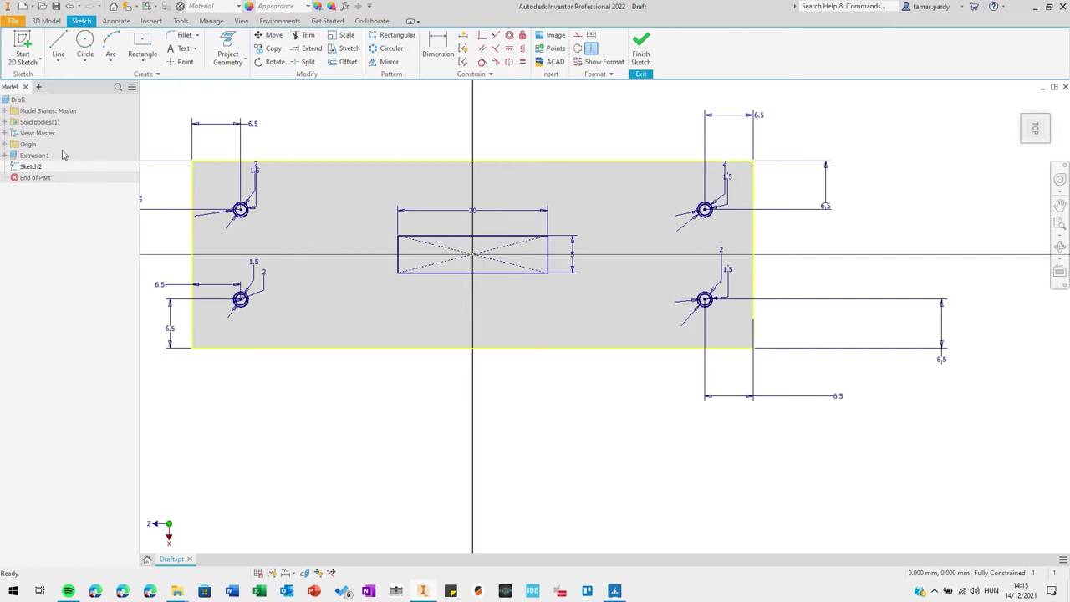
Step: Draw link lines from the upper-left, lower-left and upper-right hole centres to the nearest rectangle corners
click(57, 46)
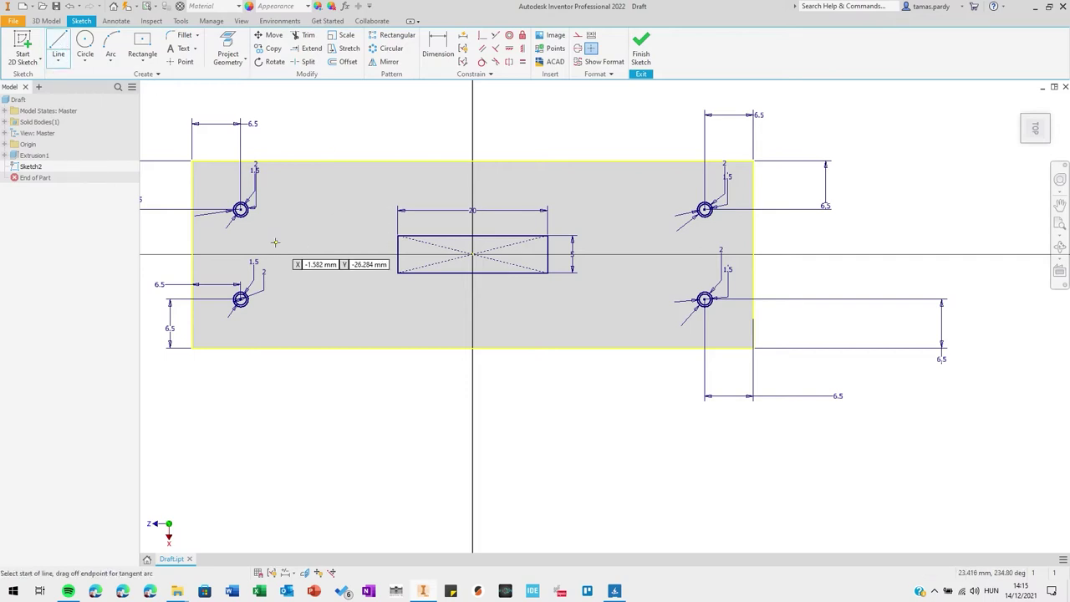
click(240, 209)
double_click(398, 237)
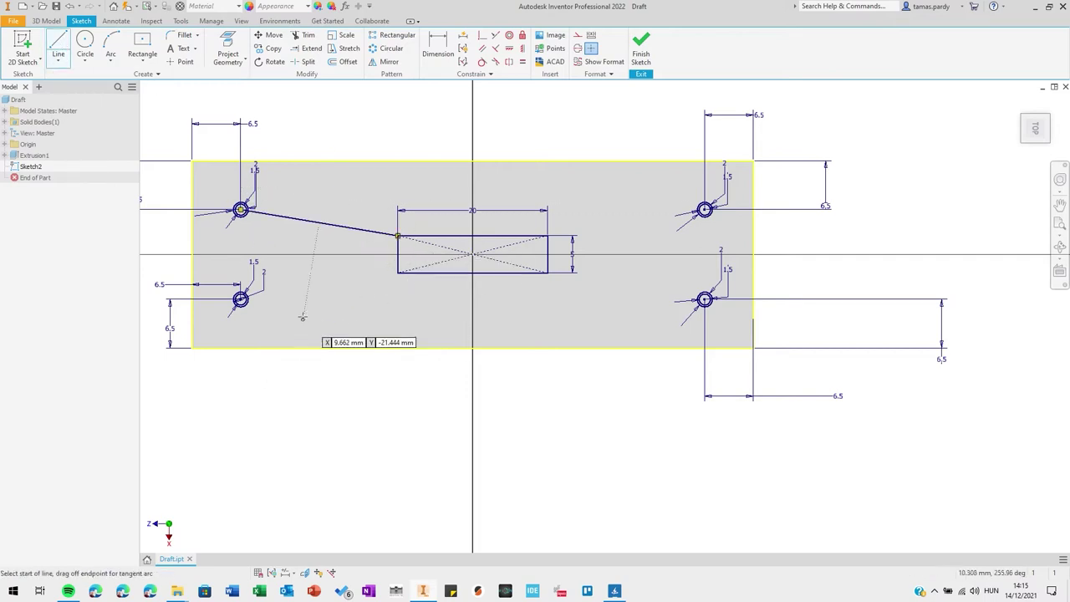
click(240, 299)
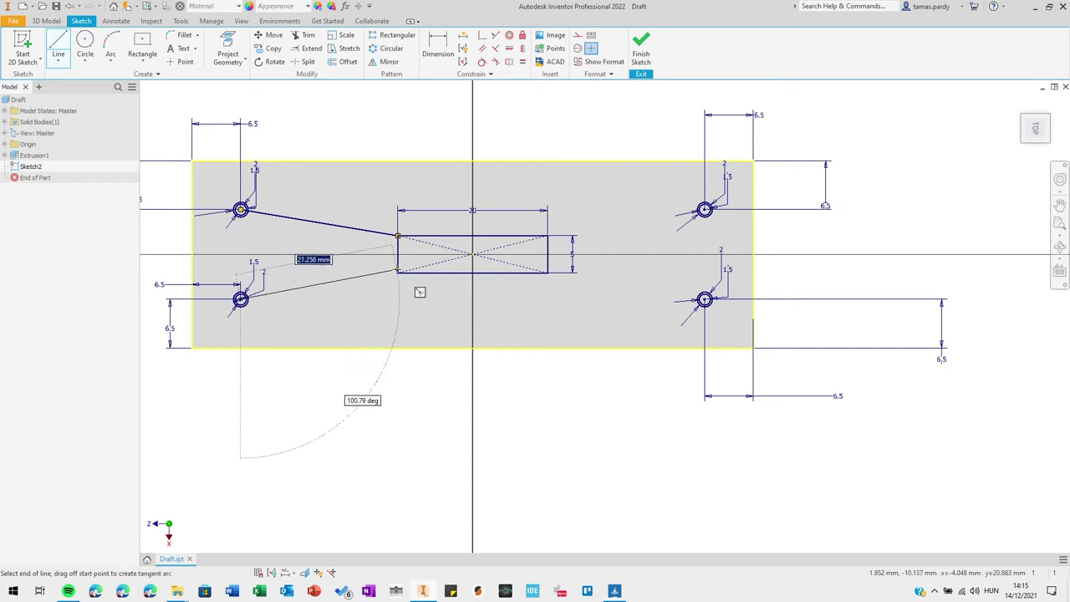
double_click(398, 272)
click(547, 236)
click(704, 209)
key(Escape)
Step: Draw the fourth link line from the rectangle's lower-right corner to the lower-right hole centre
click(59, 46)
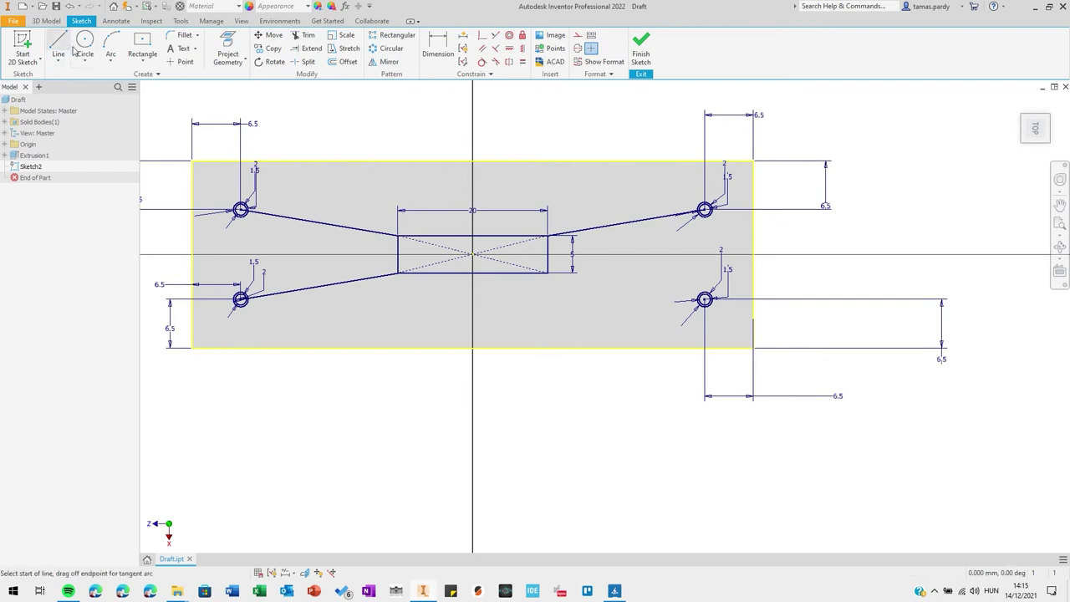
click(547, 271)
click(704, 299)
key(Escape)
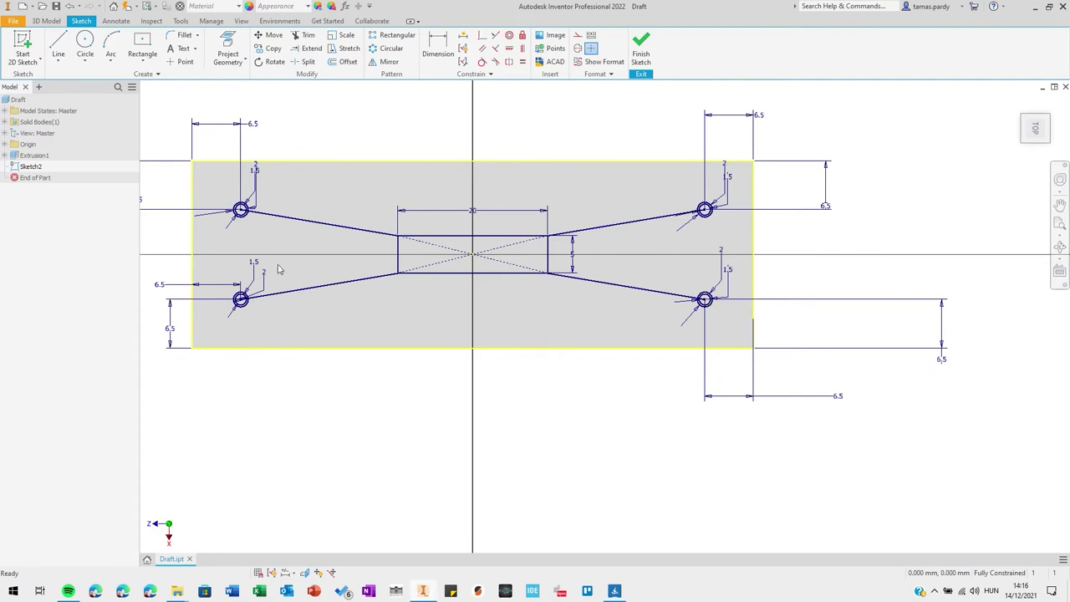
Step: Try the Two Point Center Rectangle, then cancel it without drawing anything
middle_drag(420, 291, 429, 327)
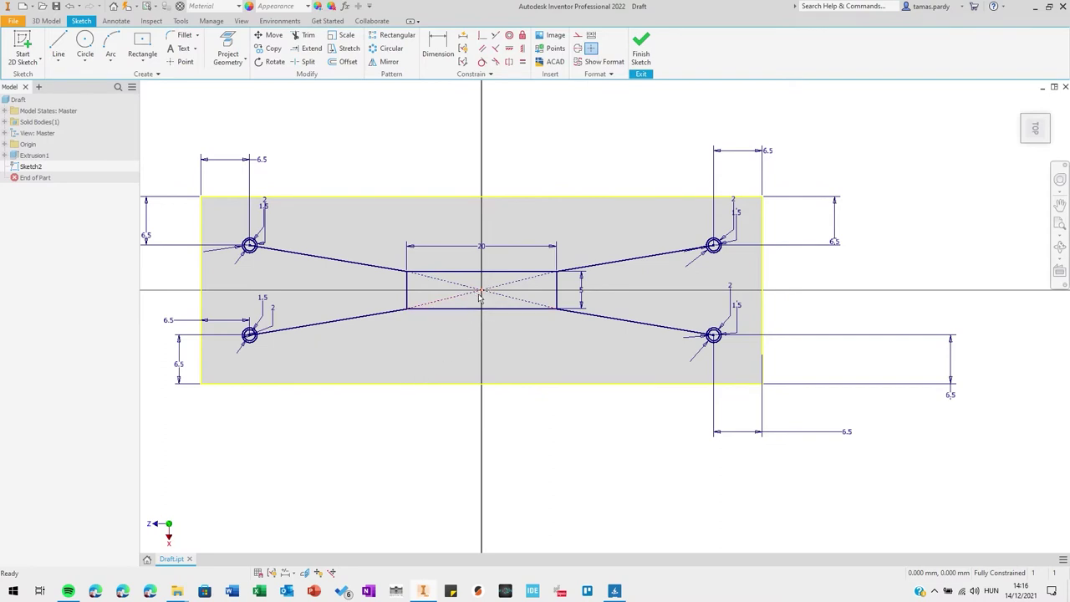
click(142, 55)
click(153, 127)
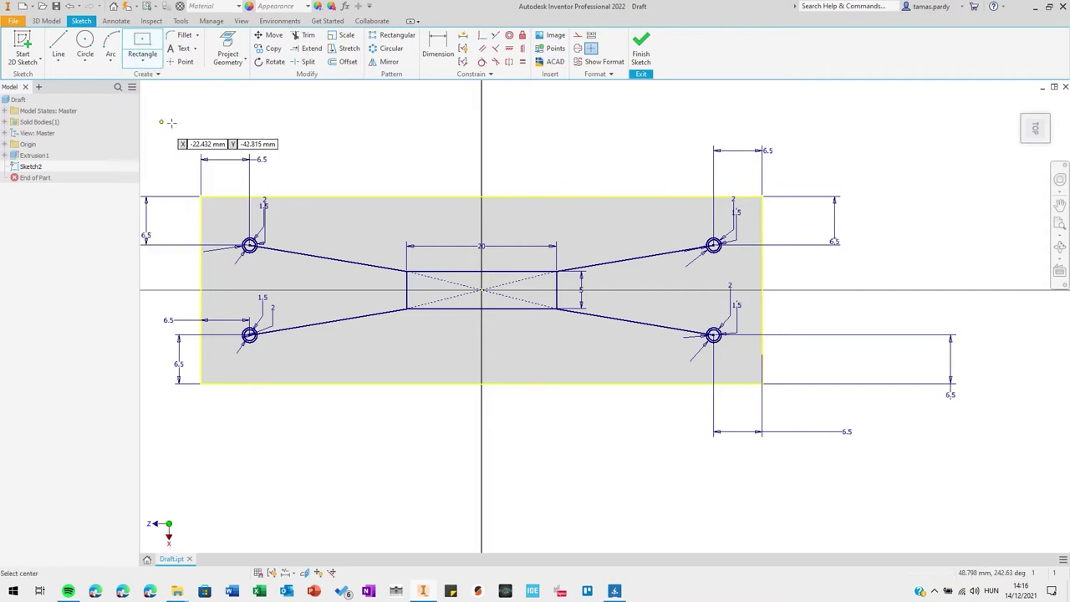
key(Escape)
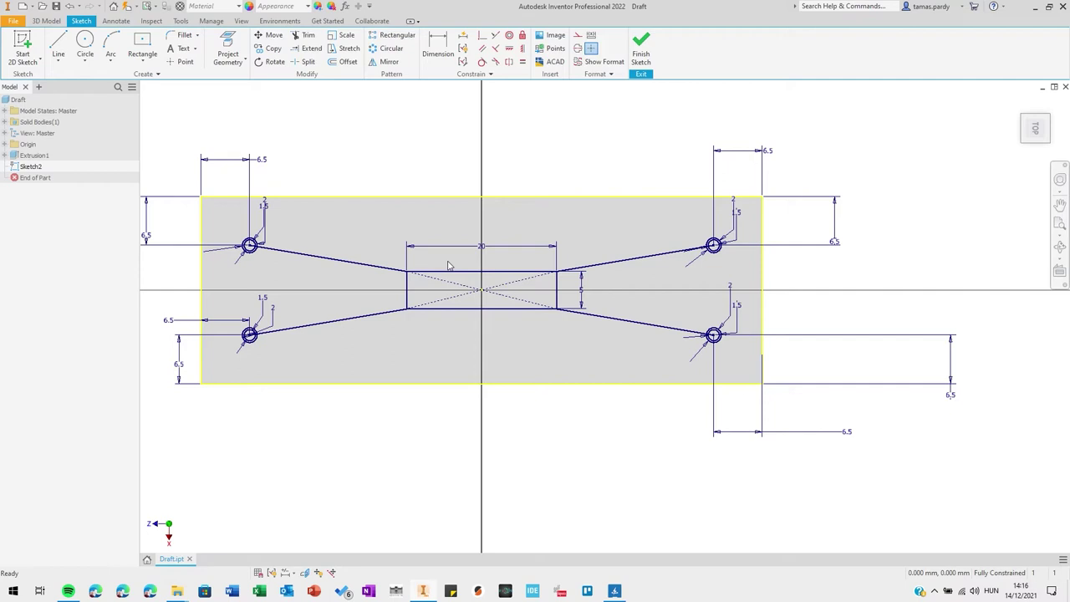
key(Return)
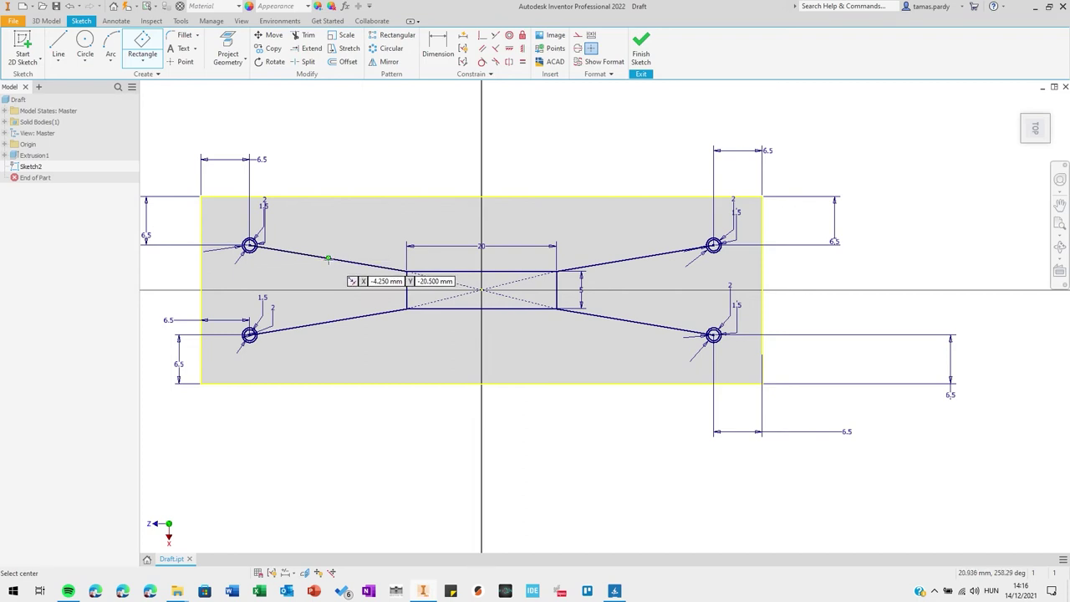
key(Escape)
Step: Convert the selected hole-to-rectangle link lines into dashed construction geometry
click(328, 262)
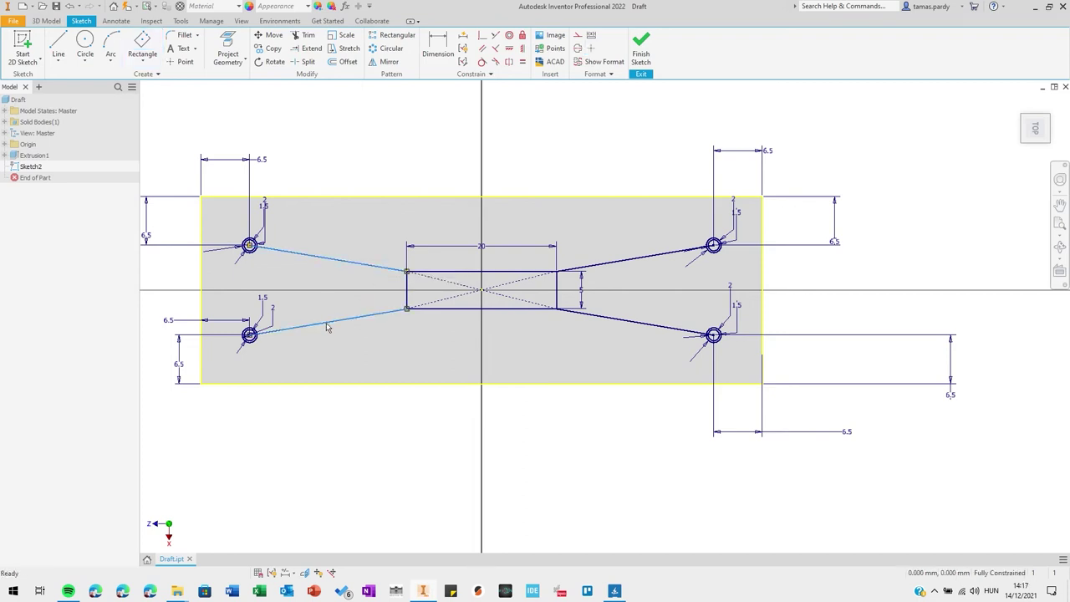
ctrl+click(329, 326)
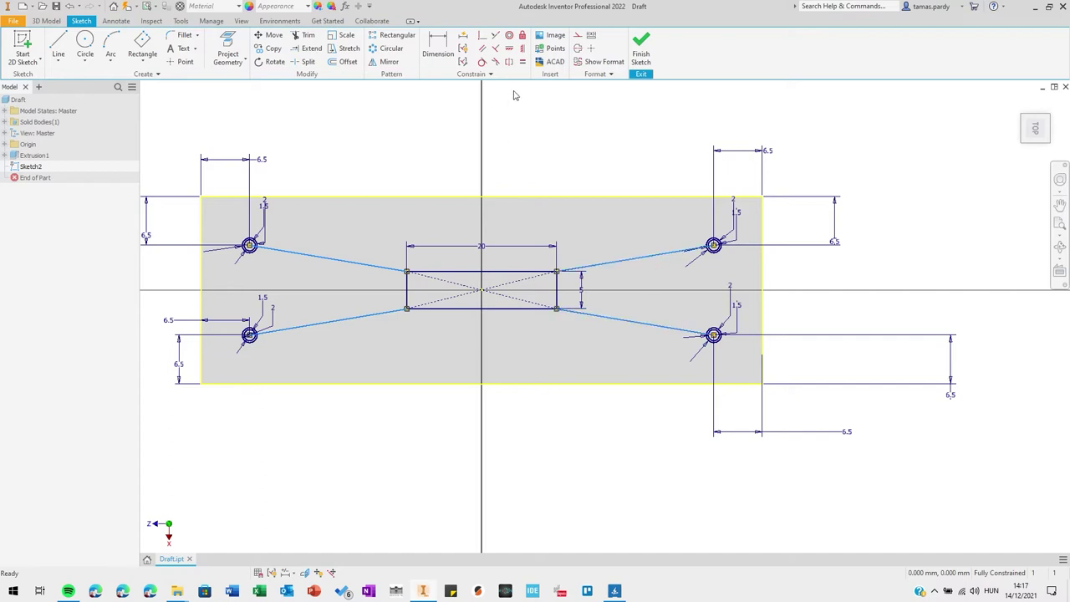
click(577, 40)
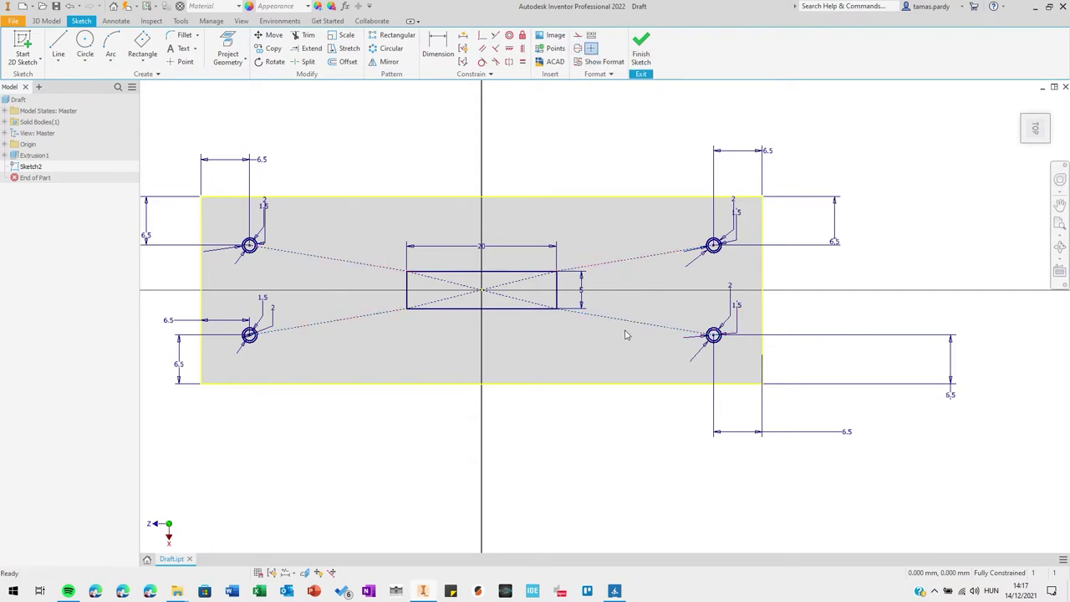
Step: Start a three-point rectangle from the upper-left hole centre to the inner corner, then abandon it
click(142, 46)
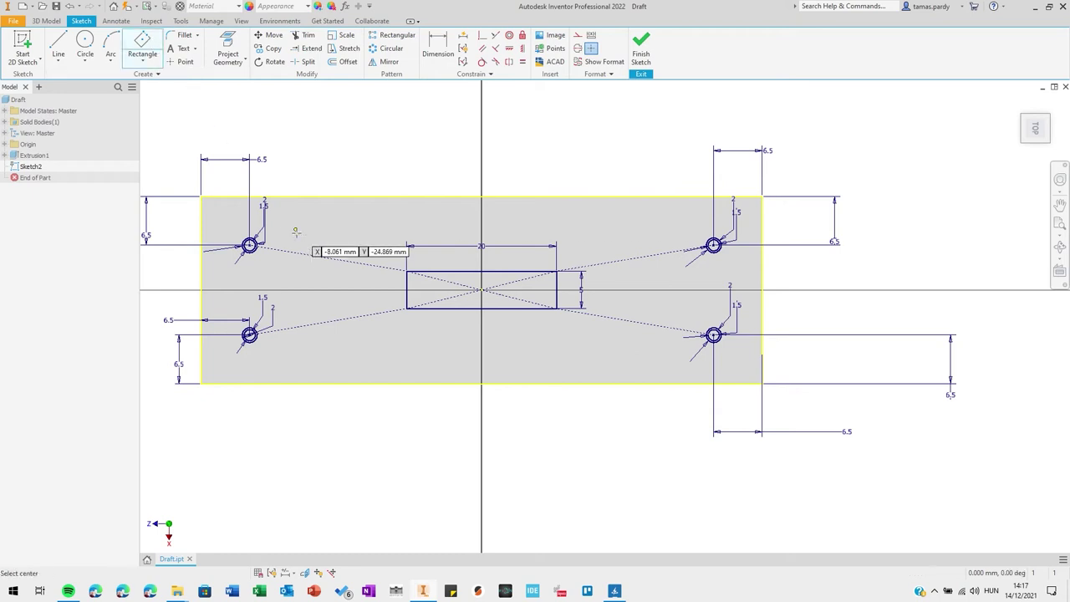
click(249, 245)
click(407, 270)
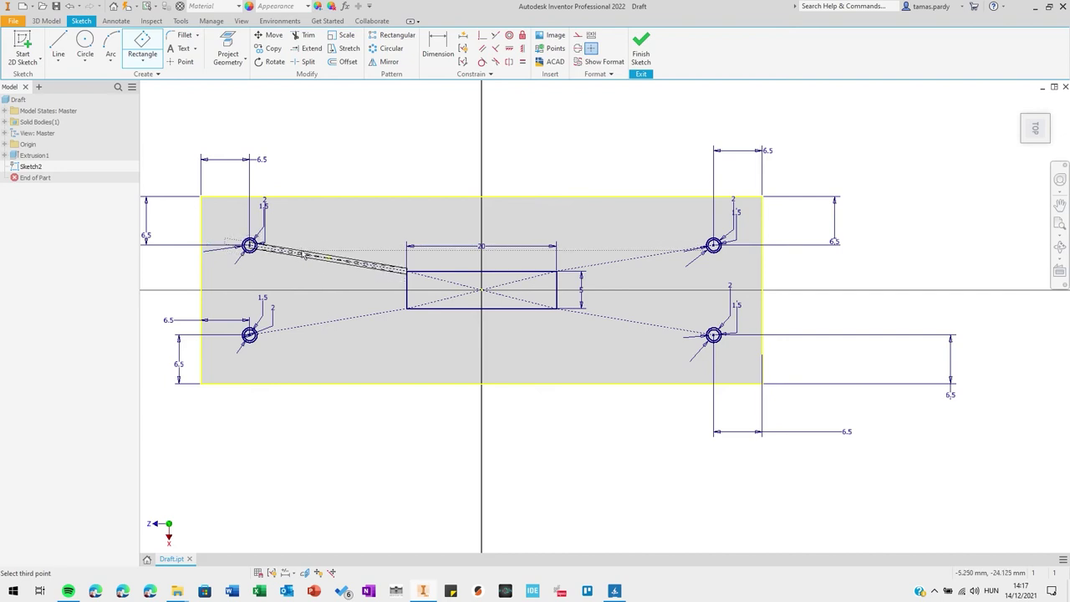
key(Escape)
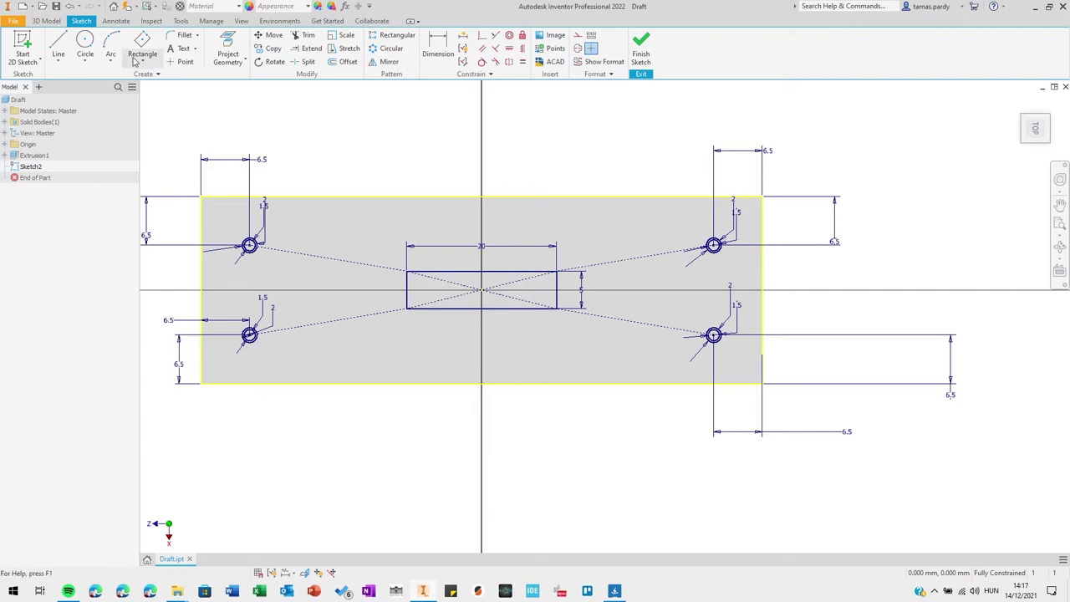
Step: Draw the upper-left arm's edges from the hole to the rectangle's top-left corner and left midpoint
click(59, 44)
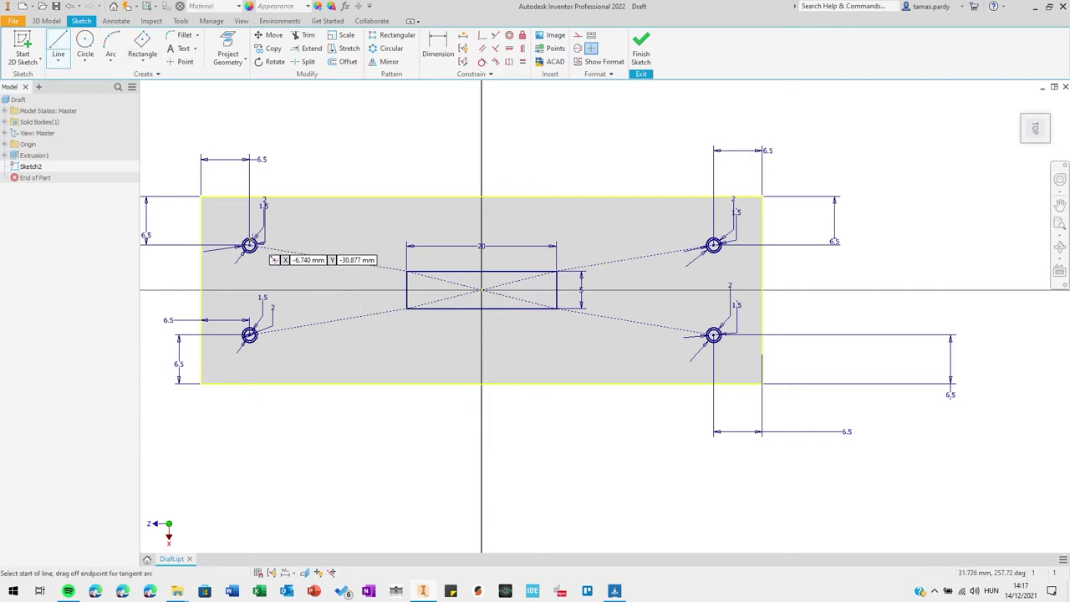
scroll(249, 239, down, 5)
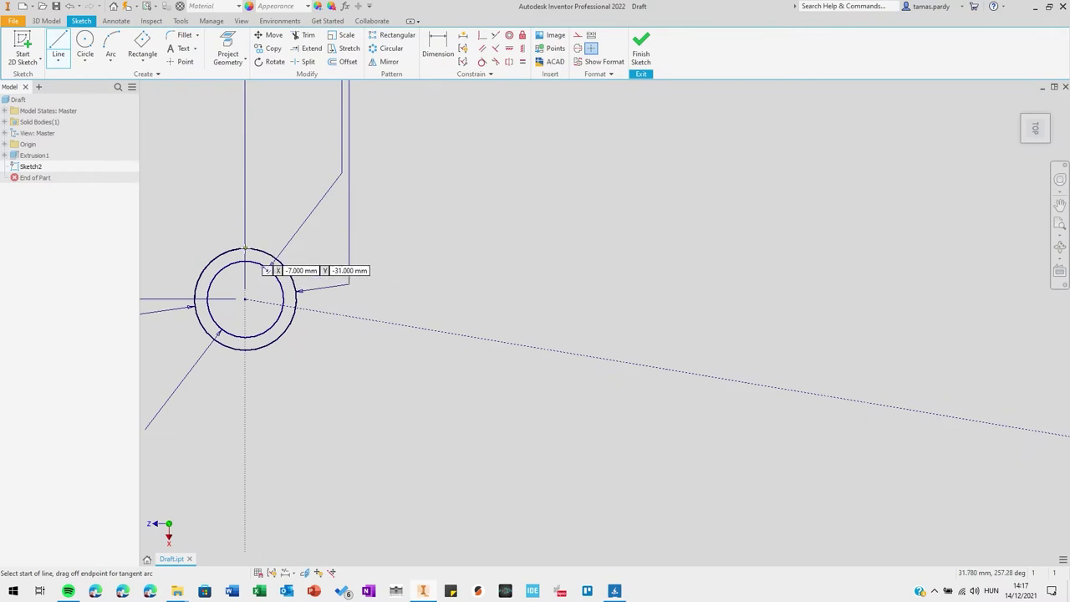
click(245, 298)
scroll(408, 261, up, 5)
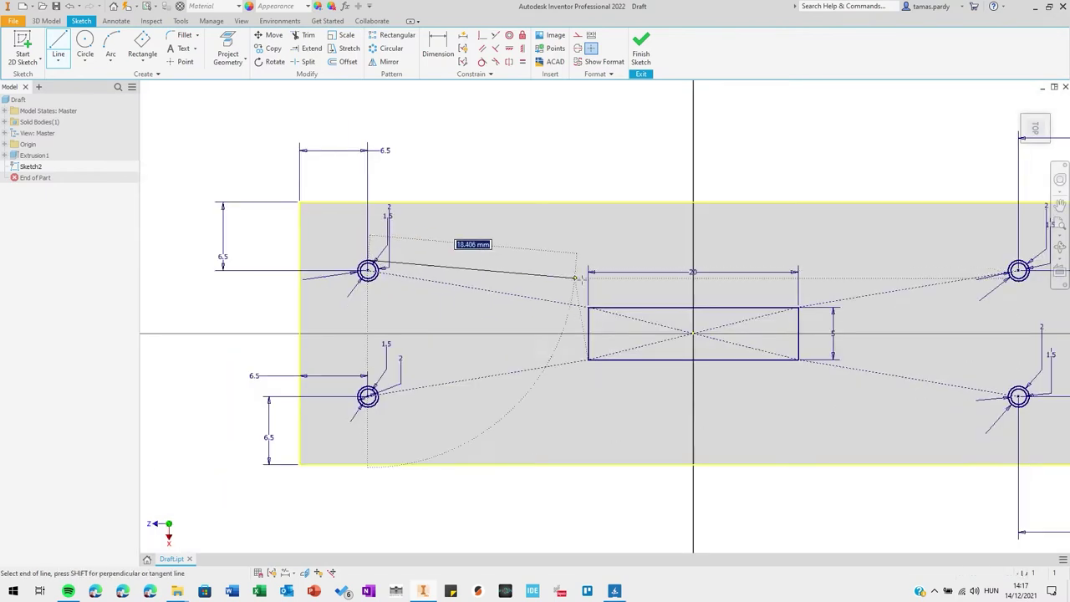
click(611, 331)
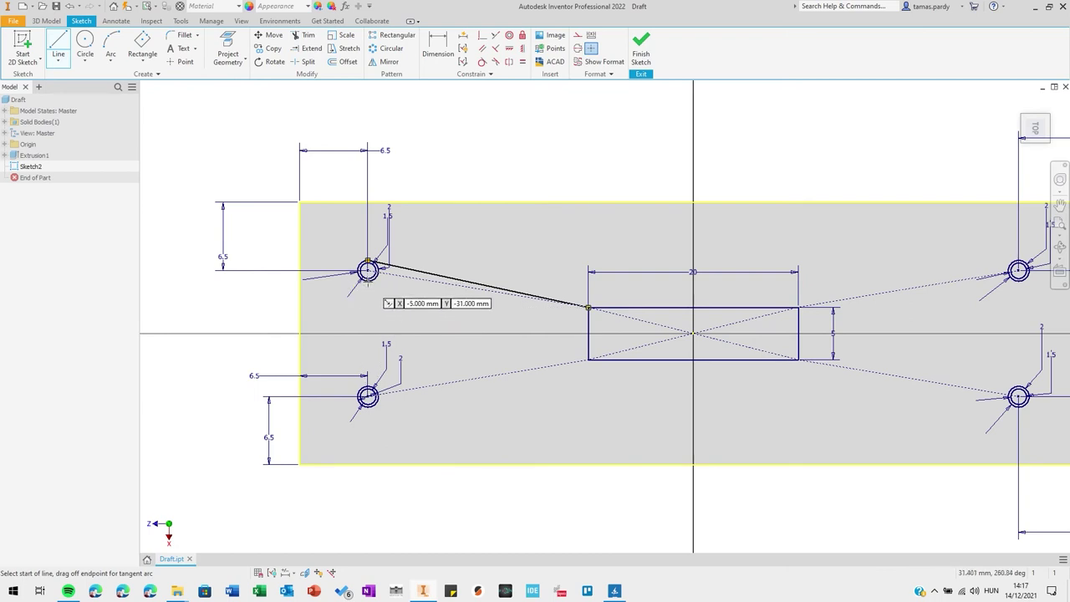
click(367, 280)
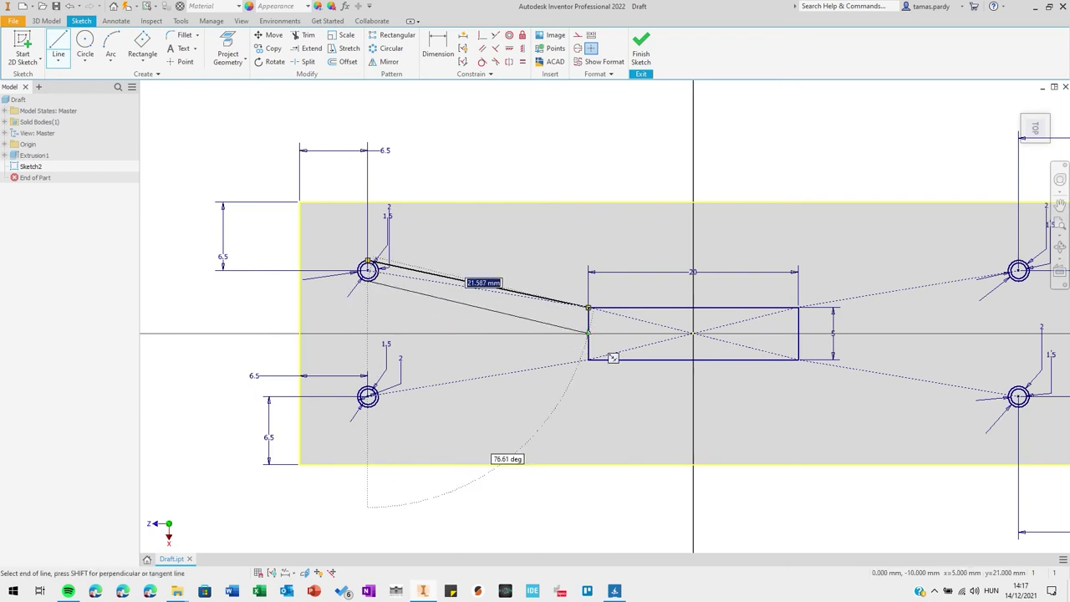
double_click(589, 333)
key(Escape)
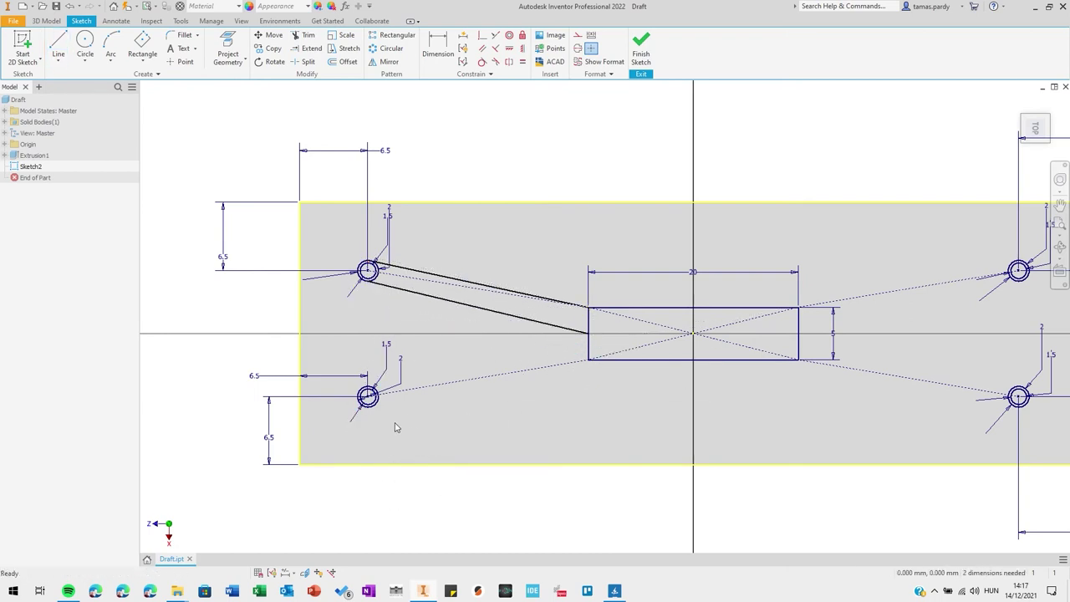
Step: Draw the lower-left arm's edges from the hole to the rectangle's left midpoint and lower-left corner
click(58, 46)
click(365, 378)
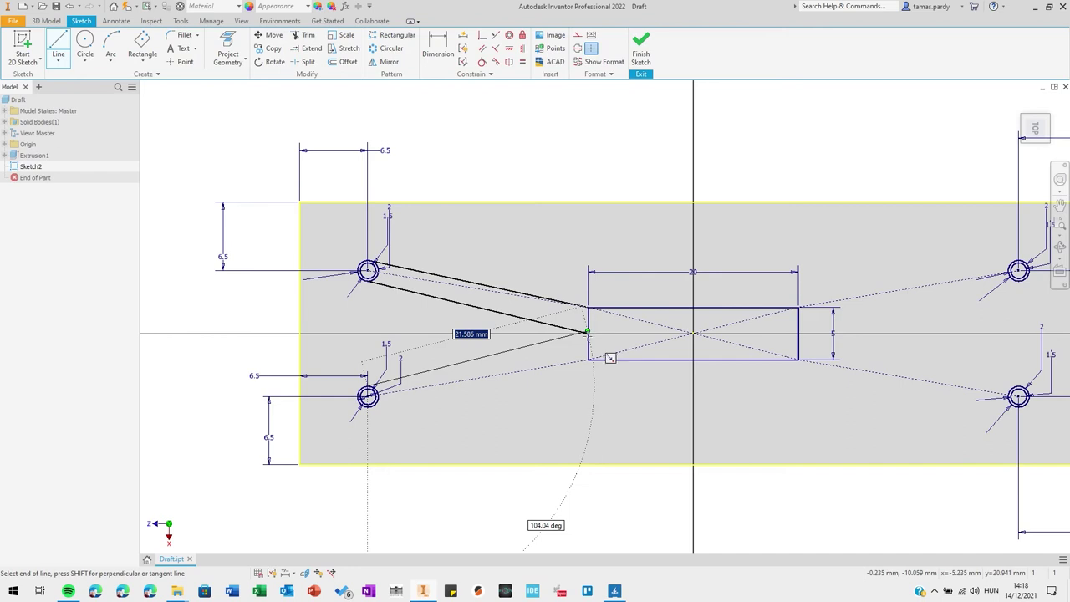
scroll(587, 332, up, 5)
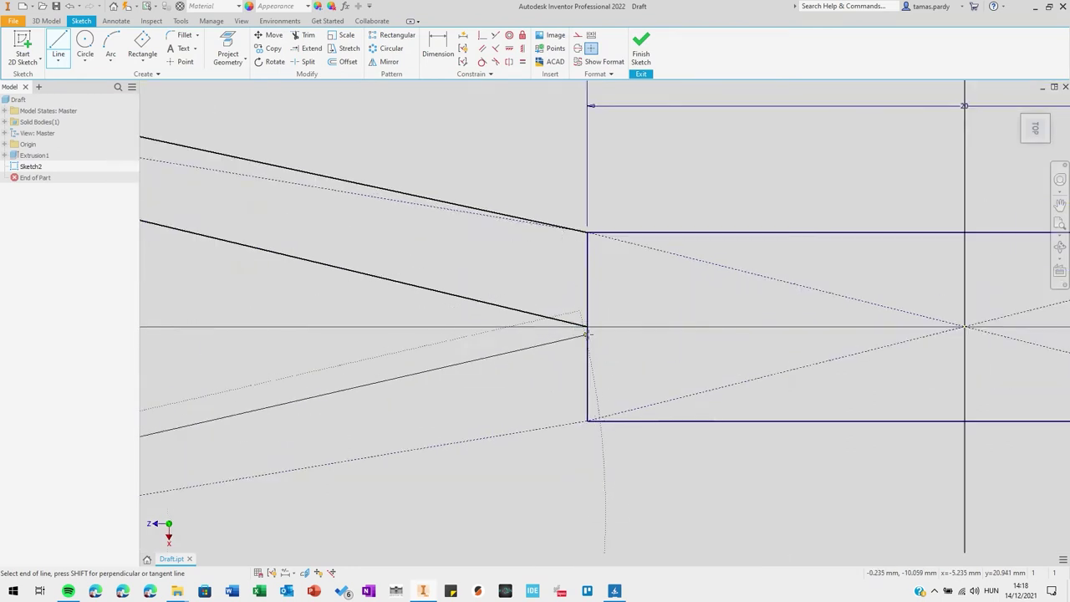
click(587, 328)
scroll(587, 327, down, 5)
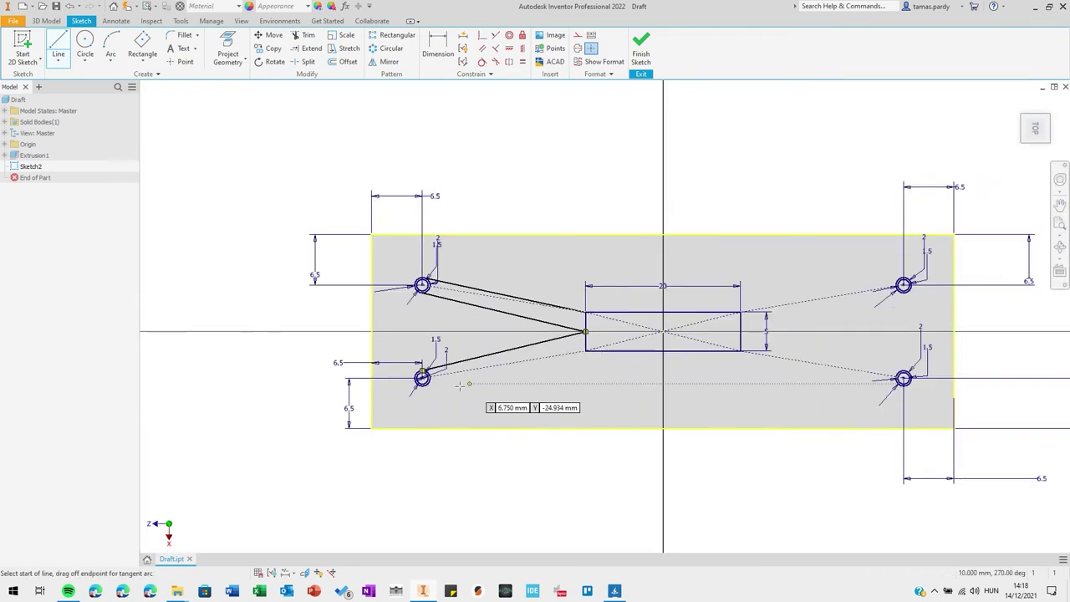
scroll(425, 384, up, 4)
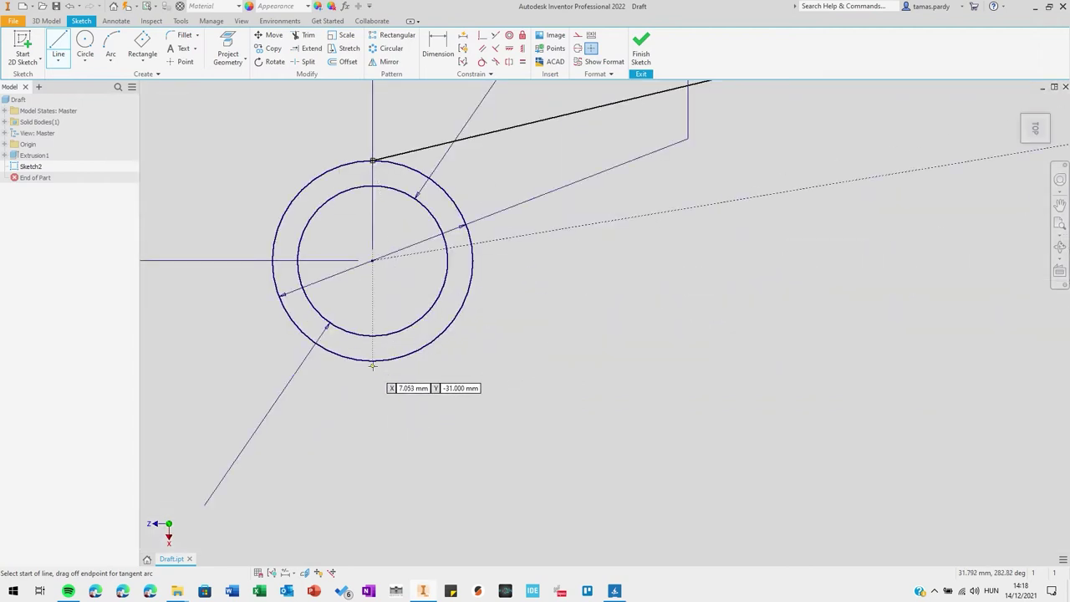
click(374, 357)
scroll(443, 359, down, 4)
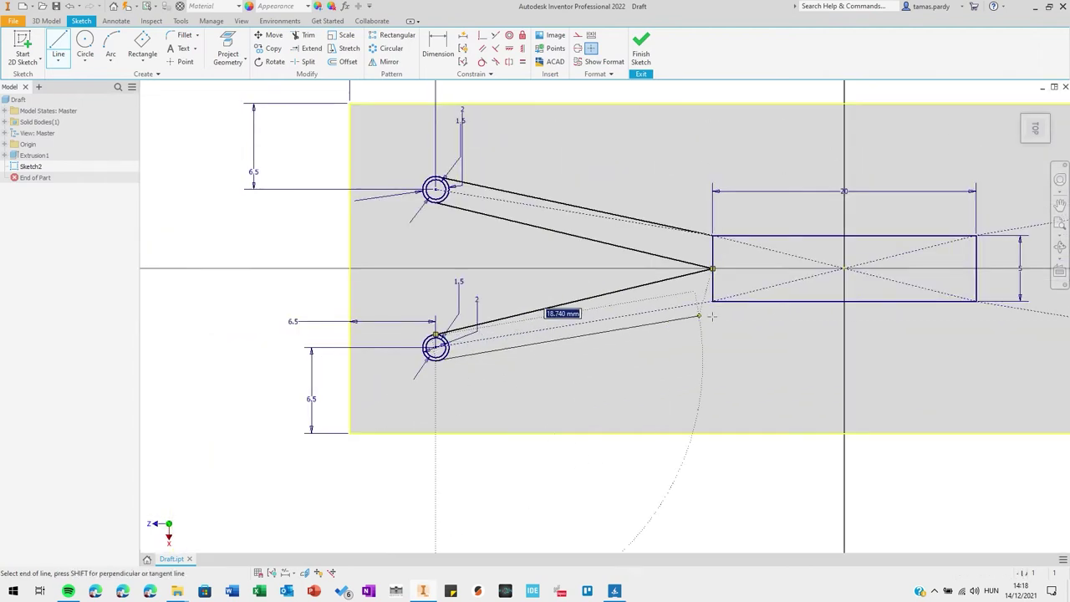
click(712, 301)
Step: Draw the upper-right arm's edges between the rectangle's upper-right corner, right midpoint and the hole
middle_drag(700, 353, 535, 375)
scroll(531, 373, down, 3)
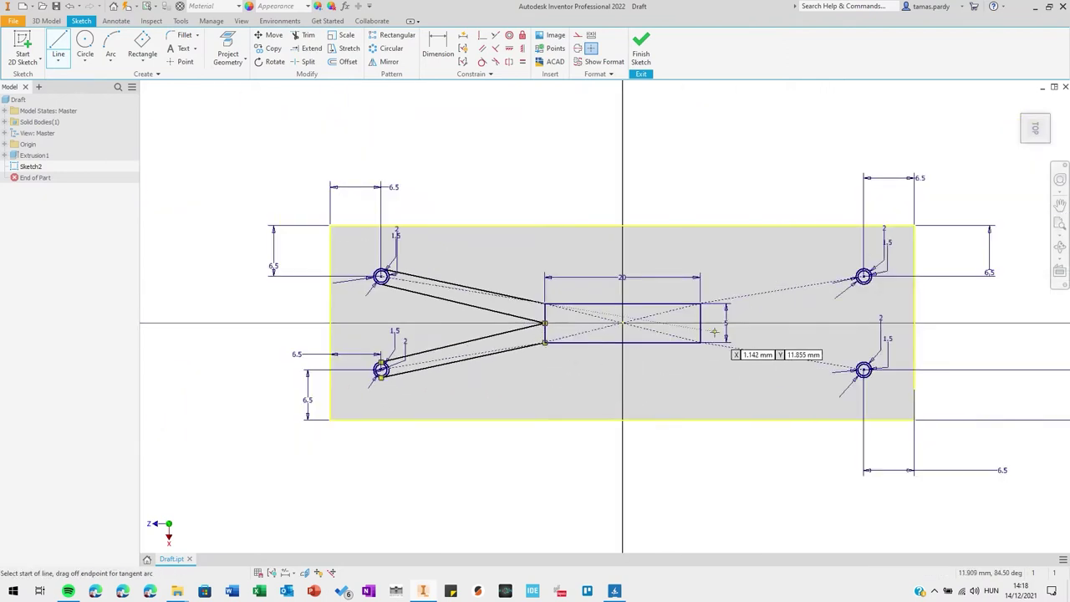
click(700, 303)
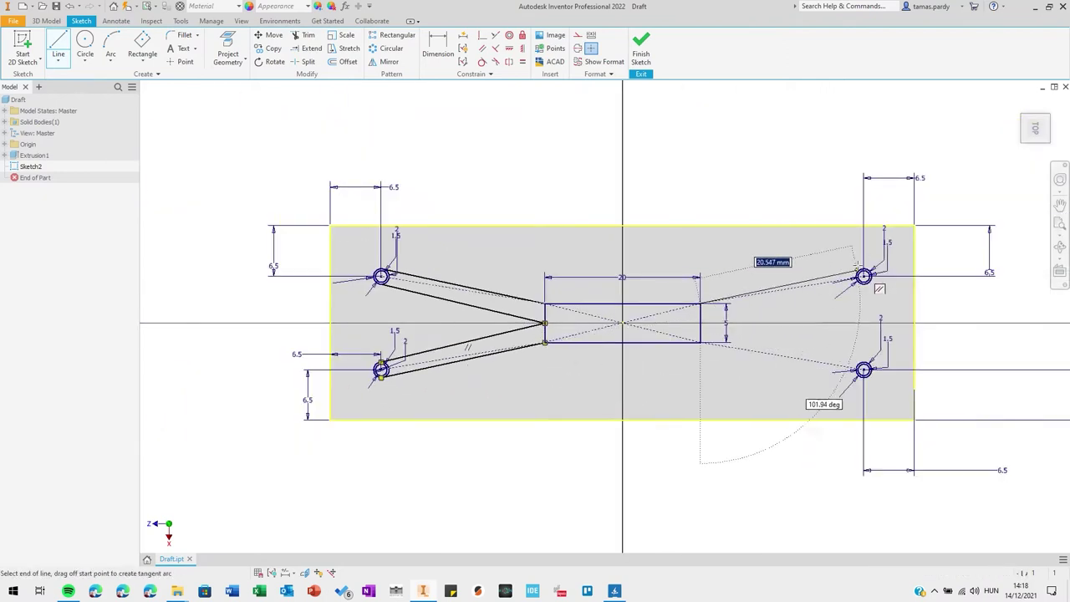
scroll(854, 286, up, 5)
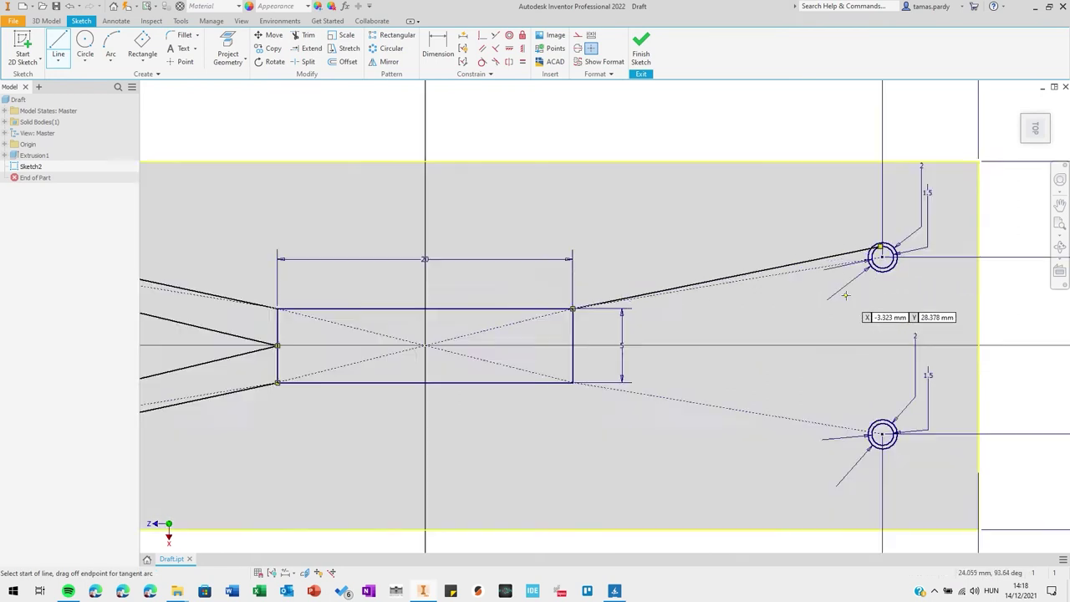
key(Escape)
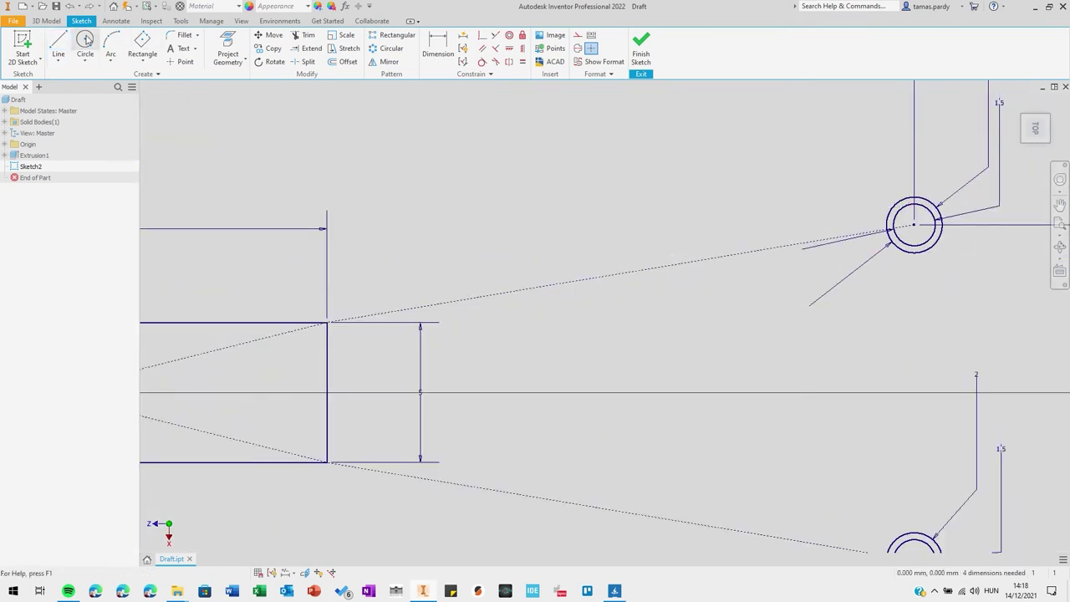
click(57, 46)
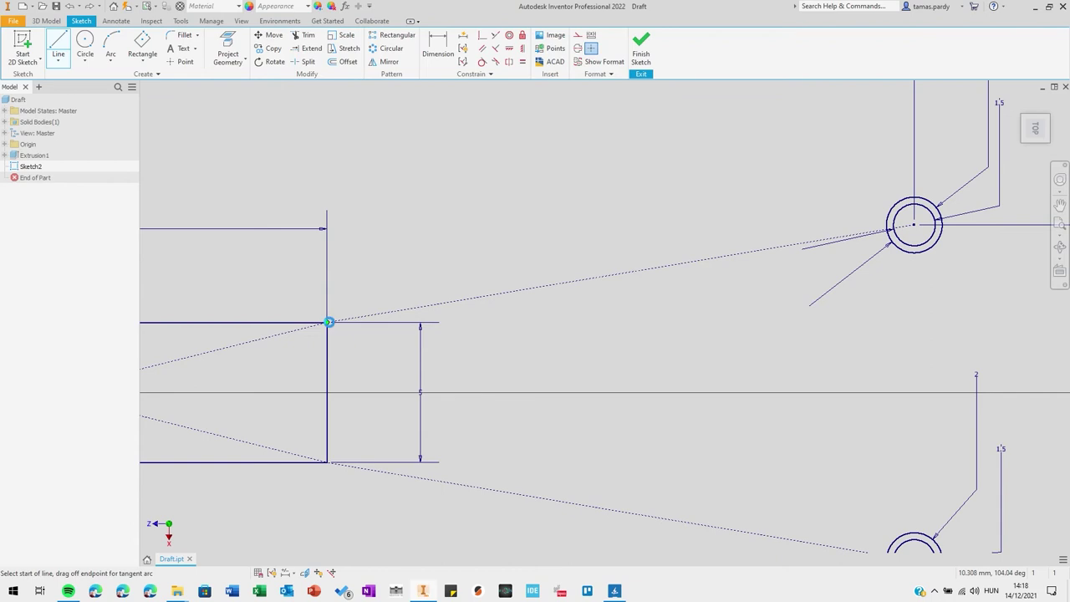
click(327, 321)
click(933, 222)
drag(897, 254, 327, 392)
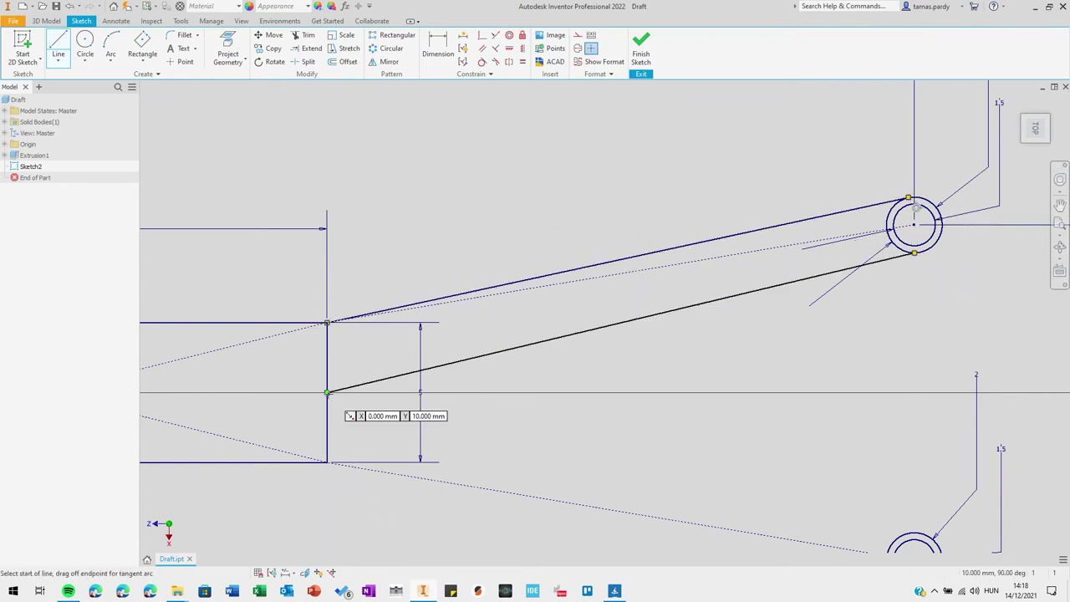
click(328, 393)
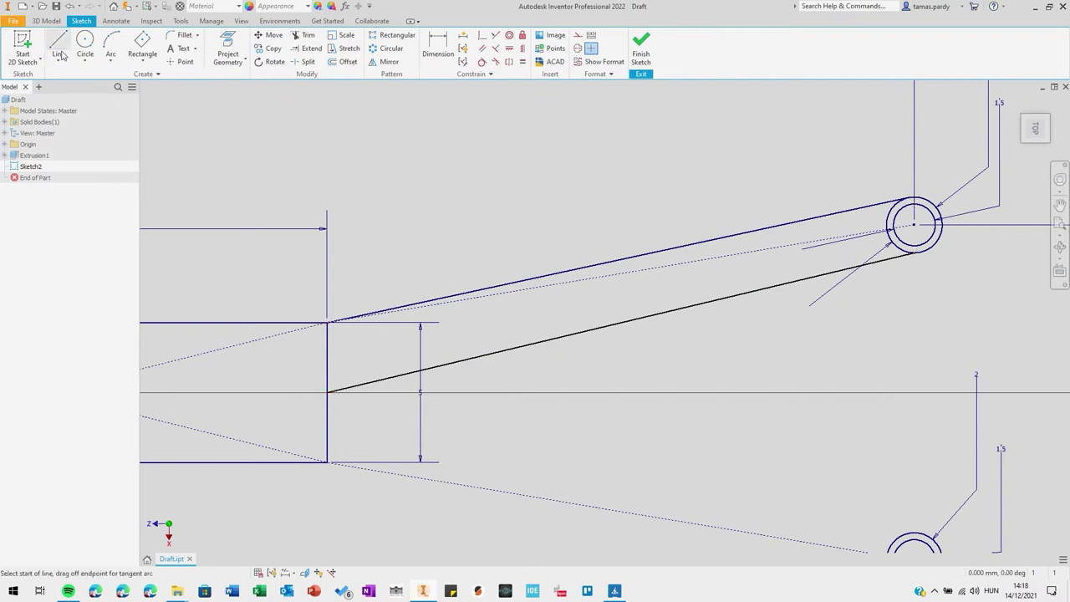
Step: Draw the lower-right arm's edges from the right midpoint and lower-right corner to the hole
click(328, 393)
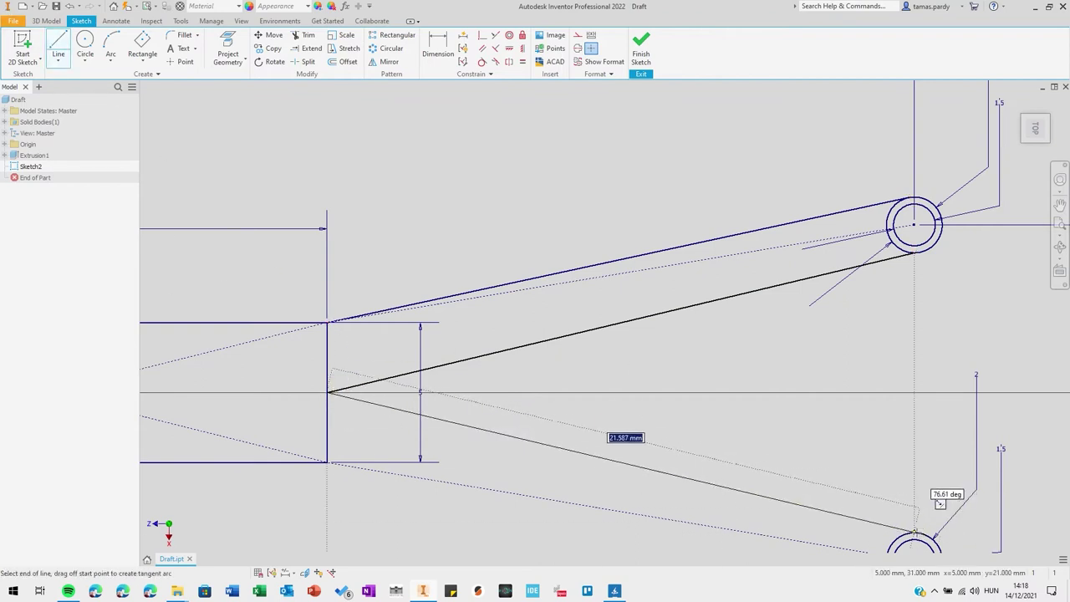
click(914, 532)
scroll(915, 526, down, 5)
scroll(869, 438, up, 3)
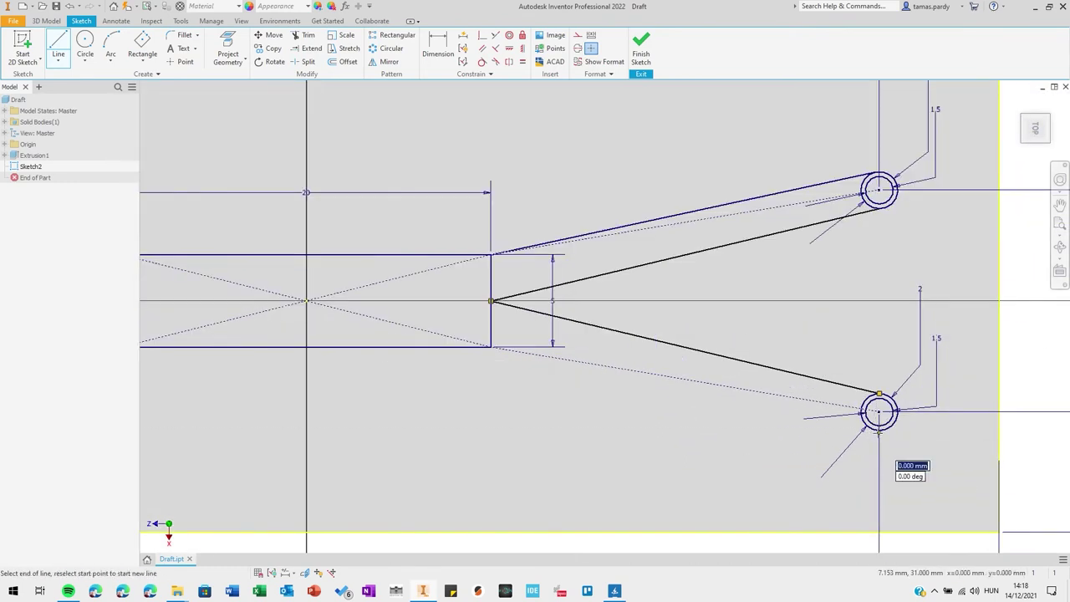
click(58, 41)
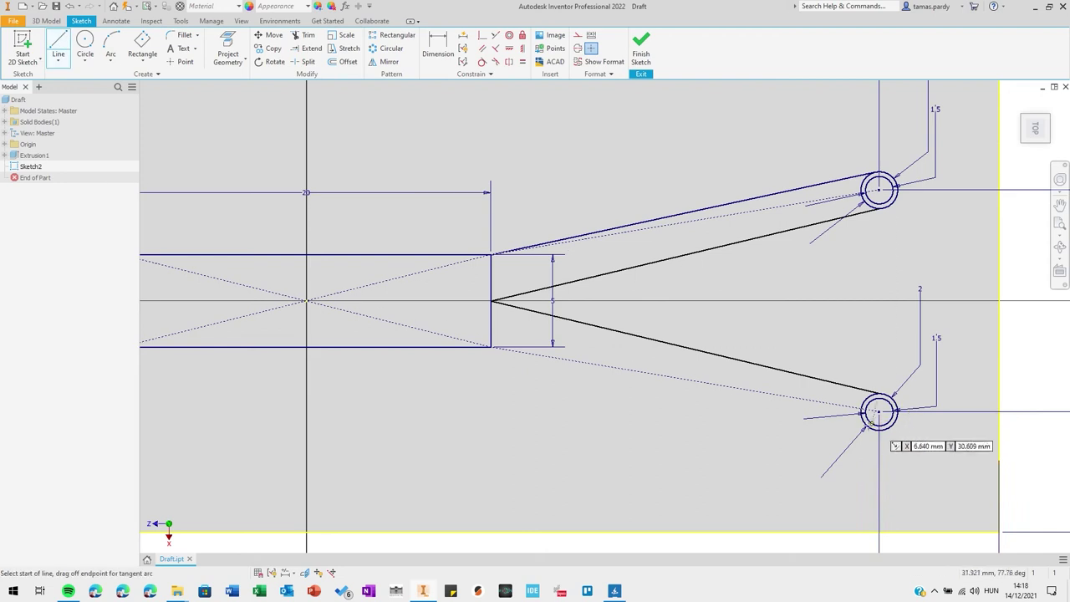
click(869, 427)
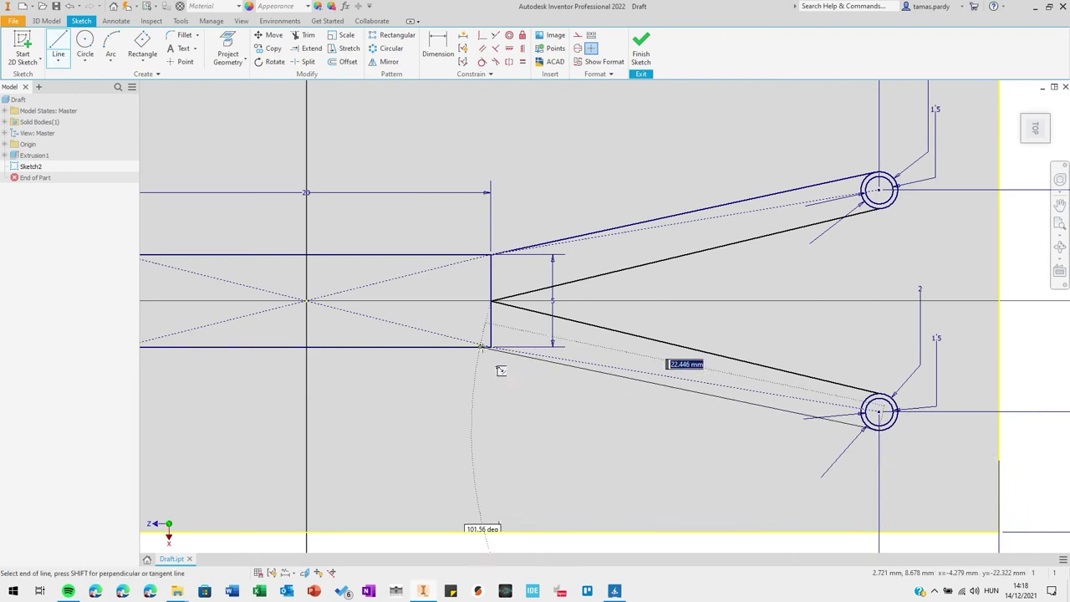
click(492, 347)
scroll(601, 313, down, 2)
key(Escape)
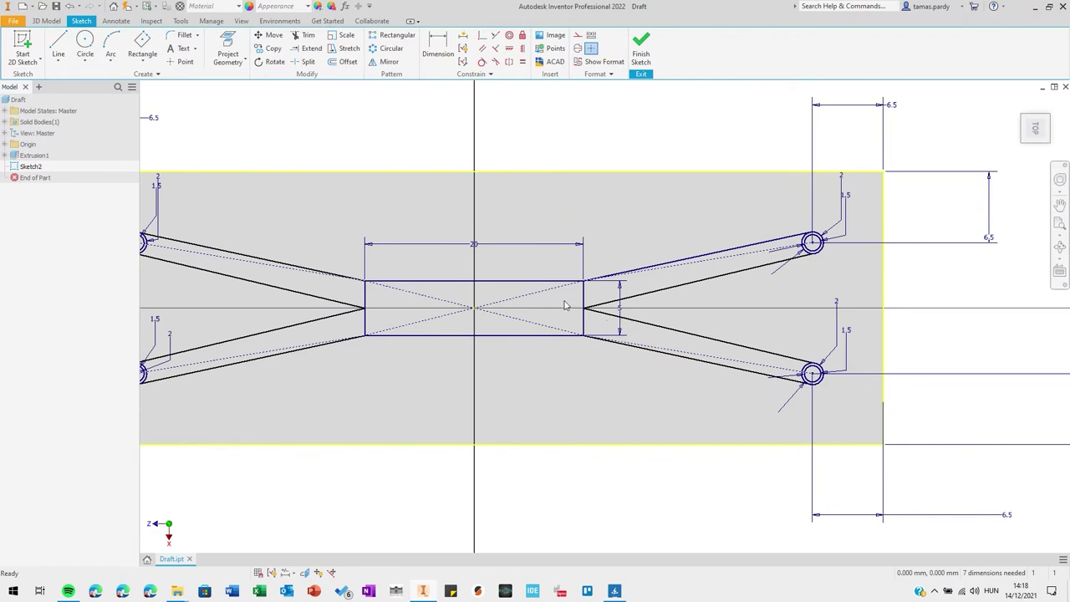
Step: Draw a construction line from the upper-left pivot centre to the central rectangle's edge
click(63, 58)
click(63, 52)
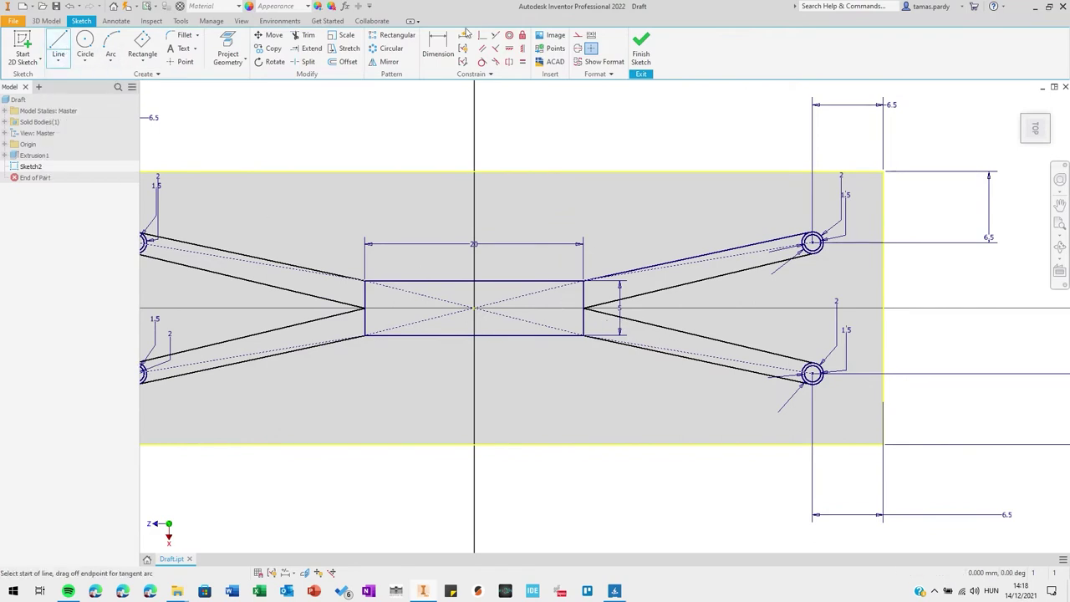
click(577, 38)
scroll(415, 237, down, 3)
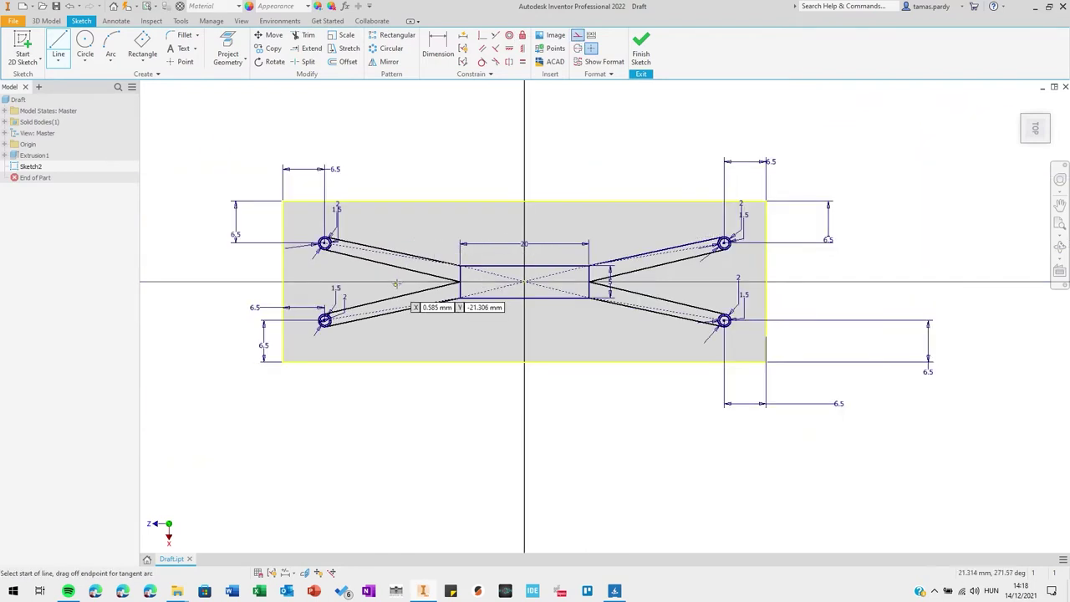
scroll(402, 281, up, 5)
click(243, 209)
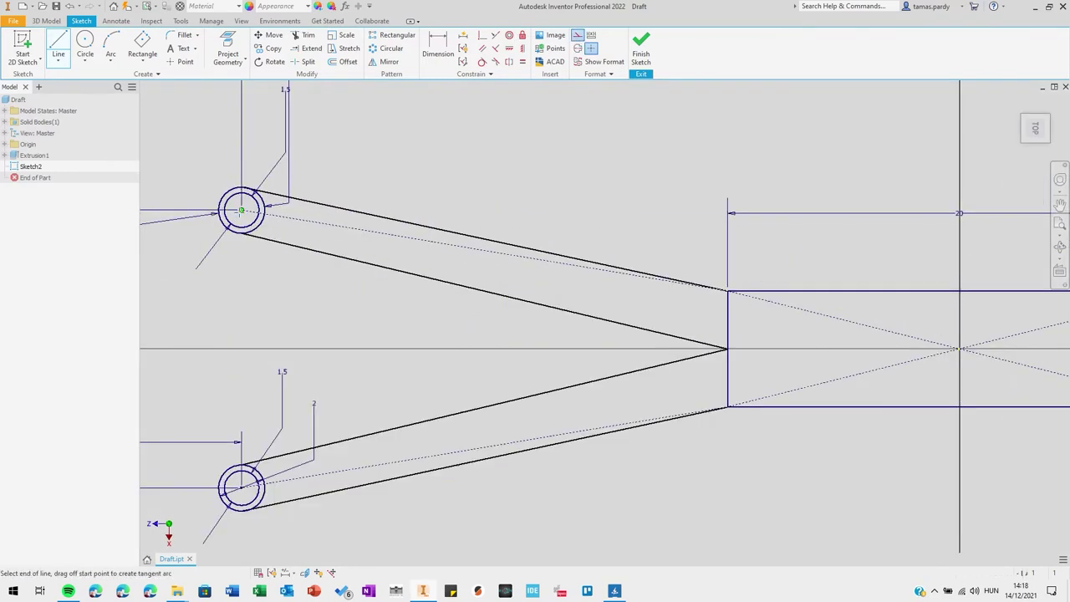
click(727, 317)
key(Escape)
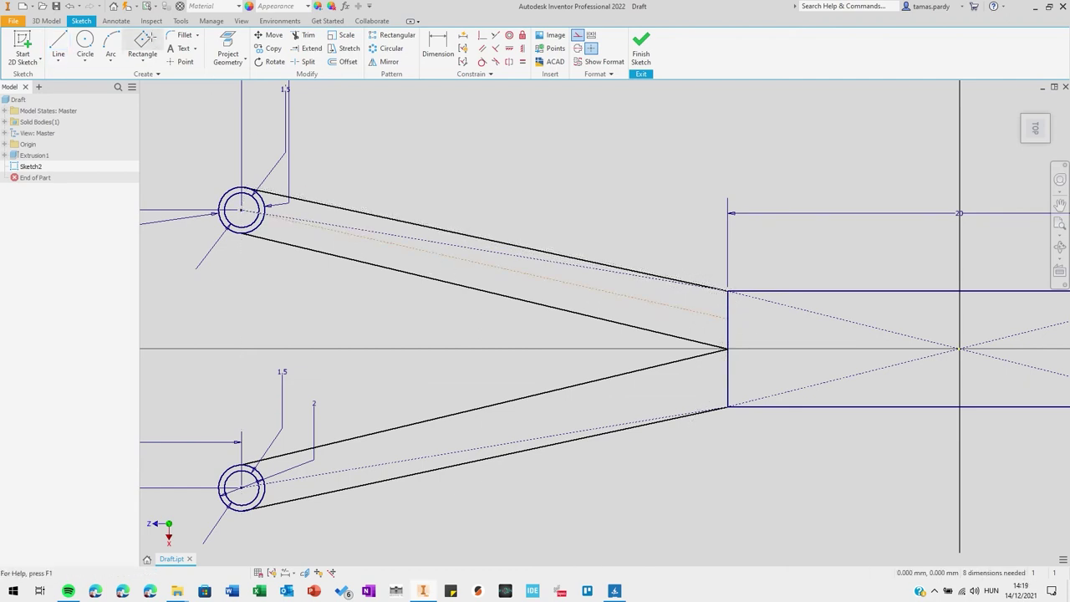
Step: Try a centred rectangle along the construction line, cancel it, and select the line
click(153, 42)
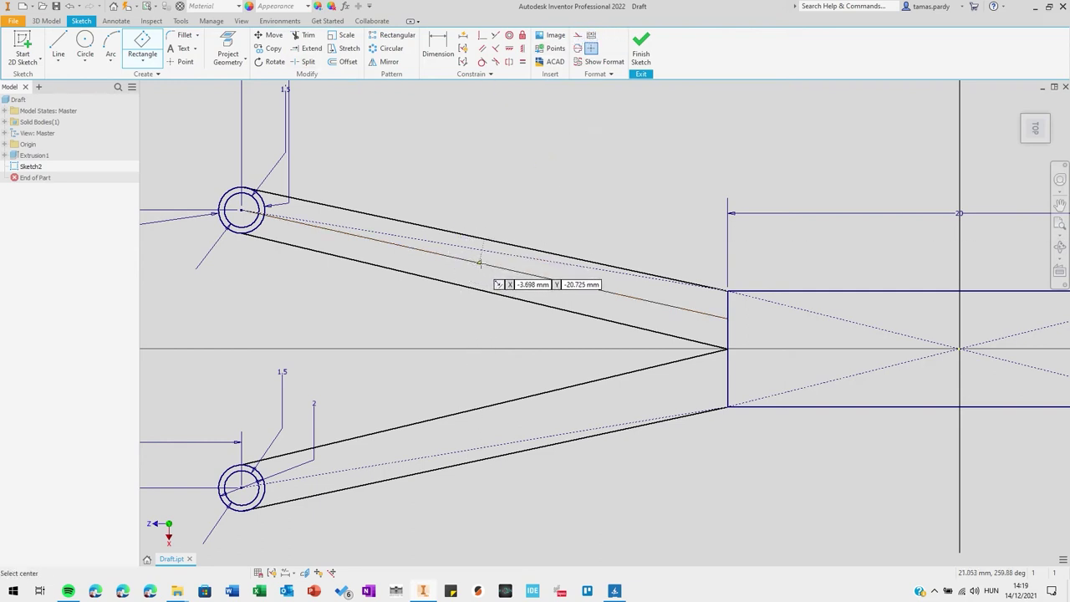
click(485, 264)
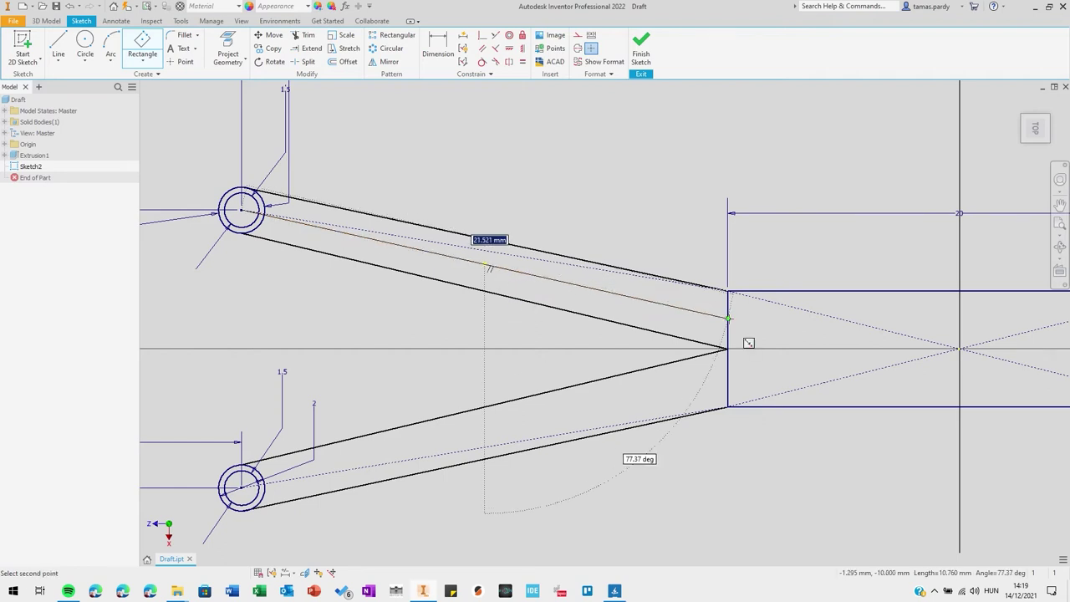
click(728, 319)
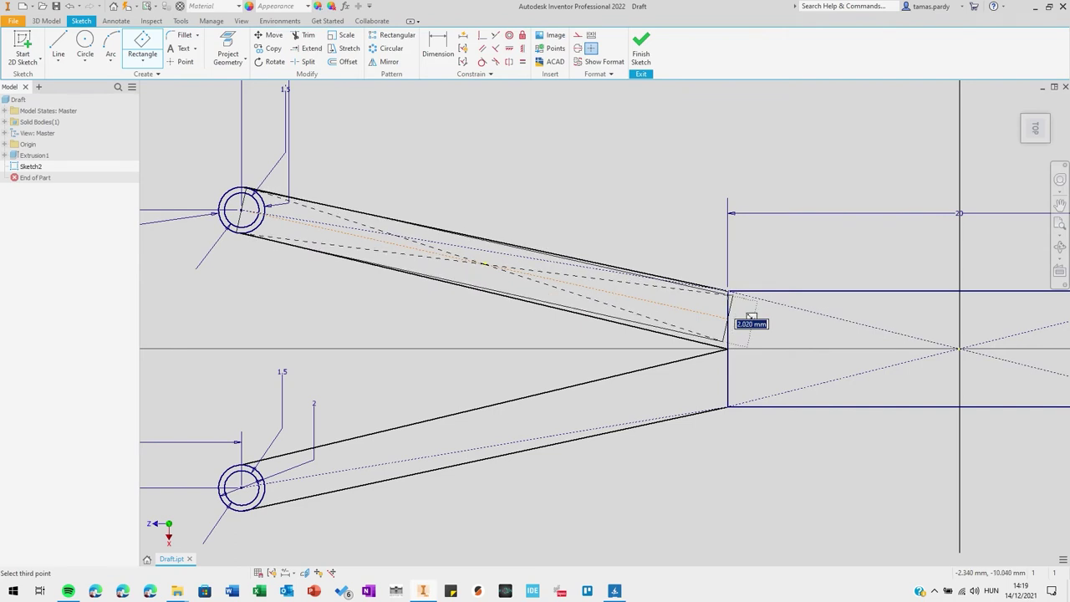
key(Escape)
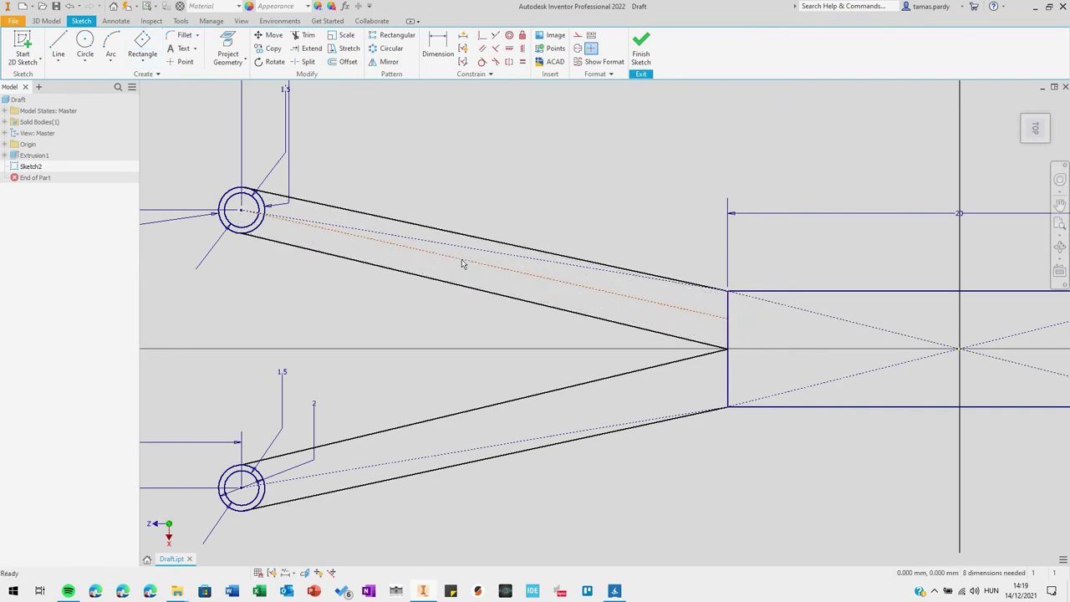
click(461, 259)
Step: Draw a horizontal test line near the top of the sketch
scroll(576, 401, down, 3)
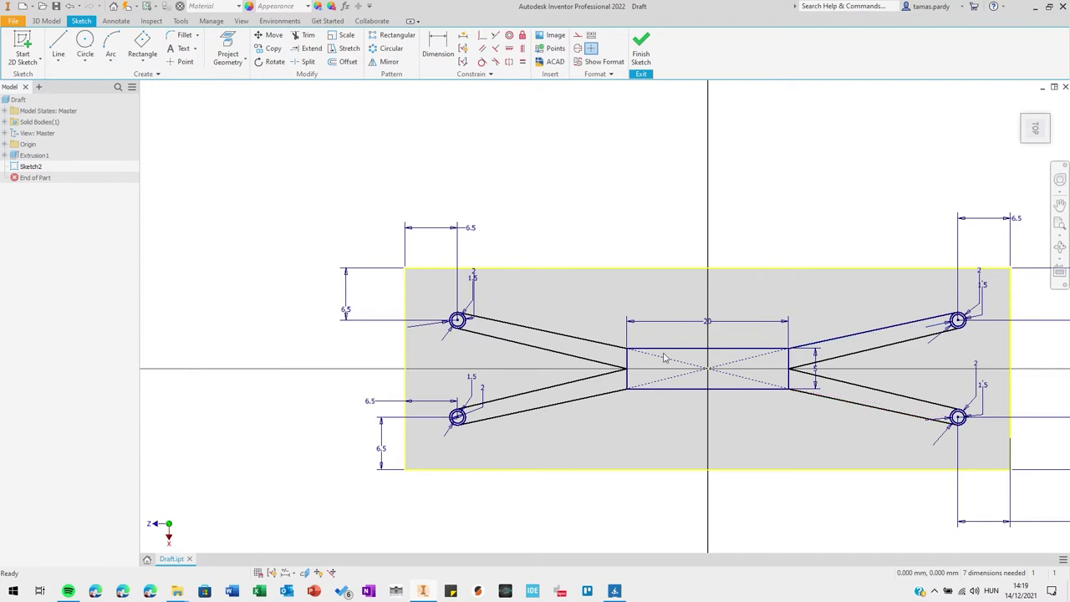
scroll(623, 358, up, 3)
click(59, 44)
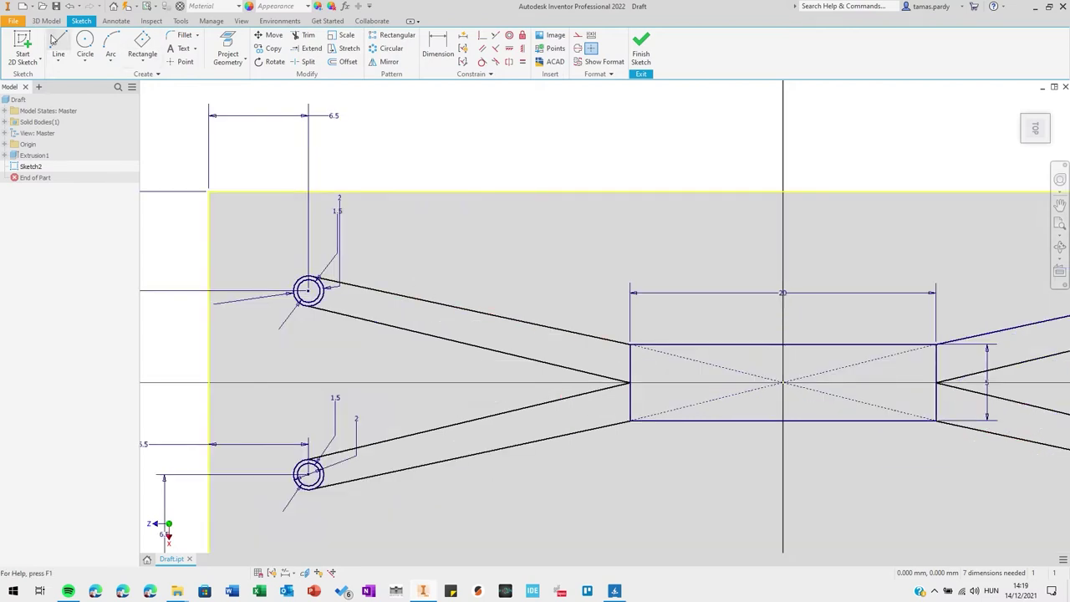
click(405, 225)
click(692, 226)
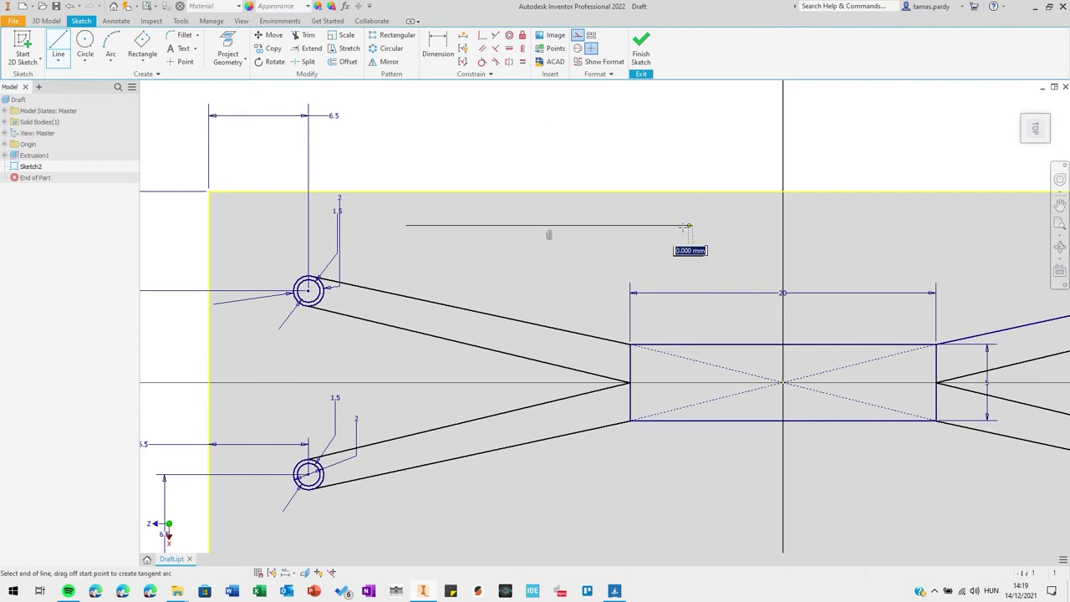
key(Escape)
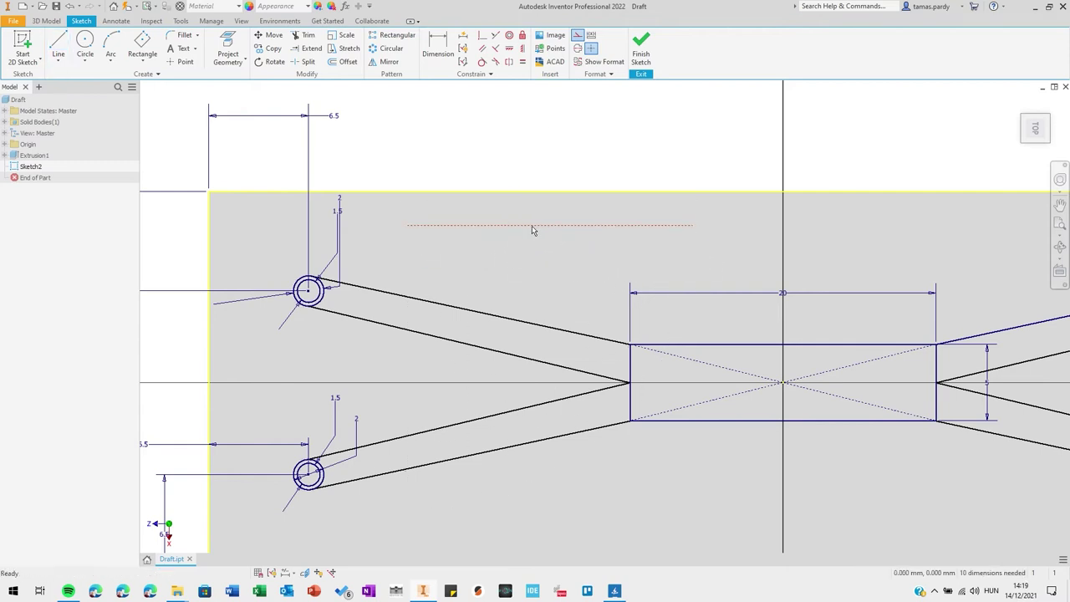
Step: Try a centre-point rectangle on the test line, then cancel it
click(142, 46)
click(142, 68)
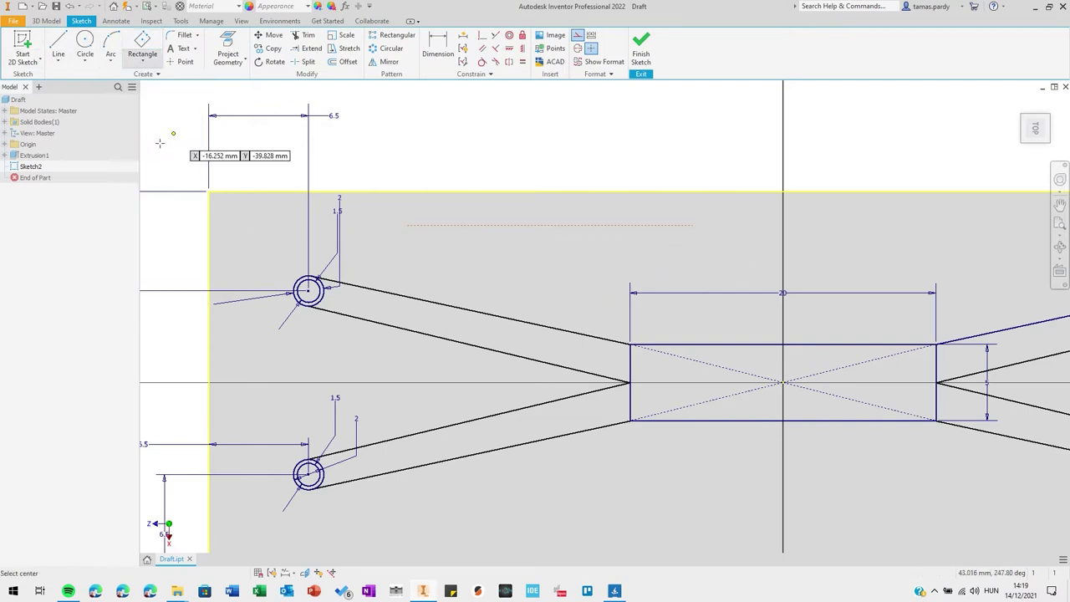
click(159, 144)
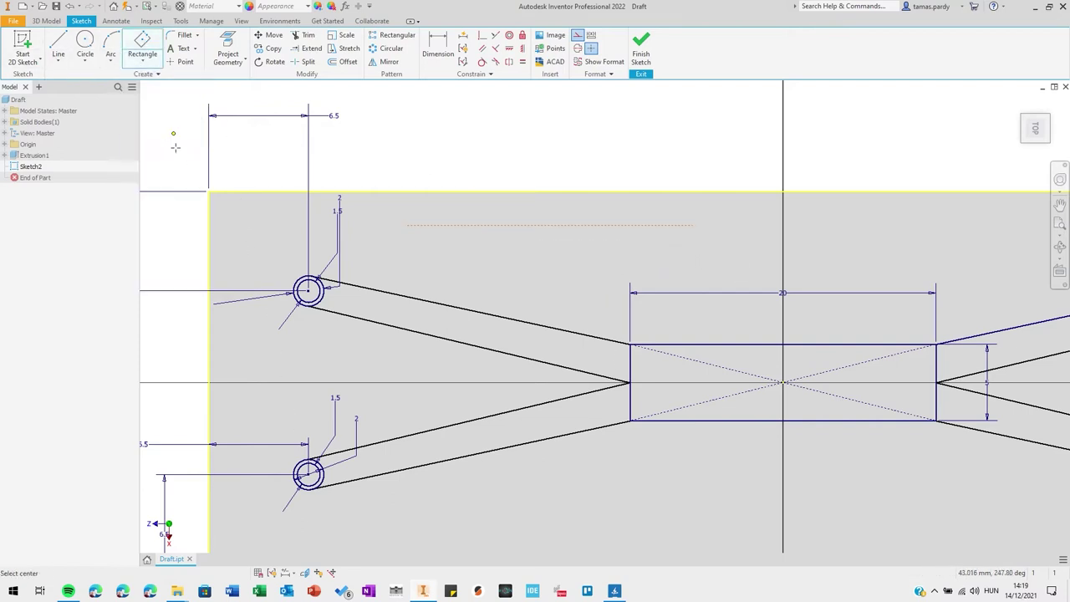
click(549, 227)
click(692, 225)
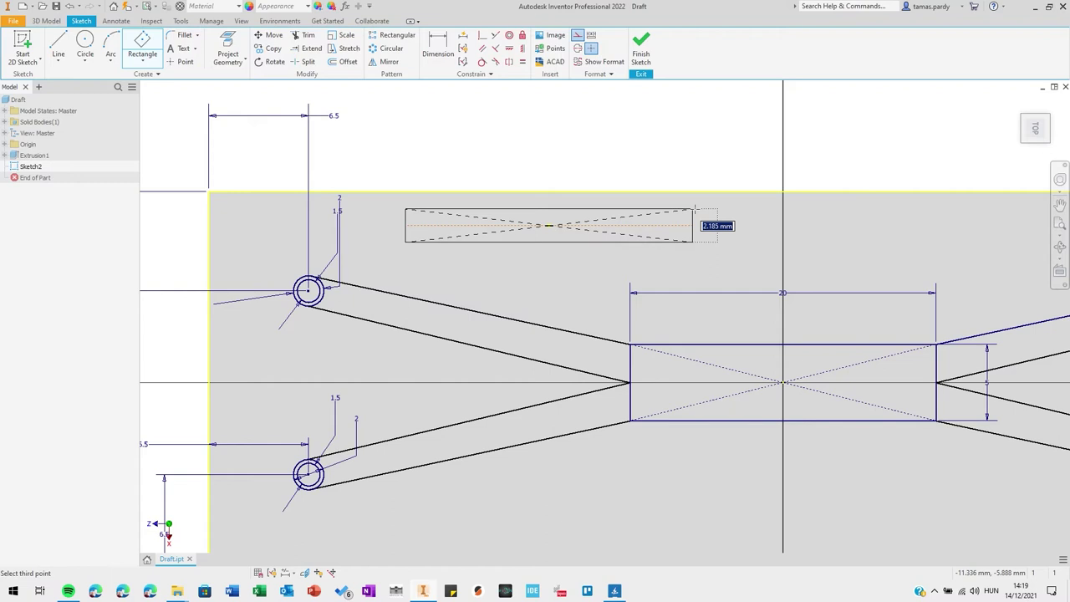
key(Escape)
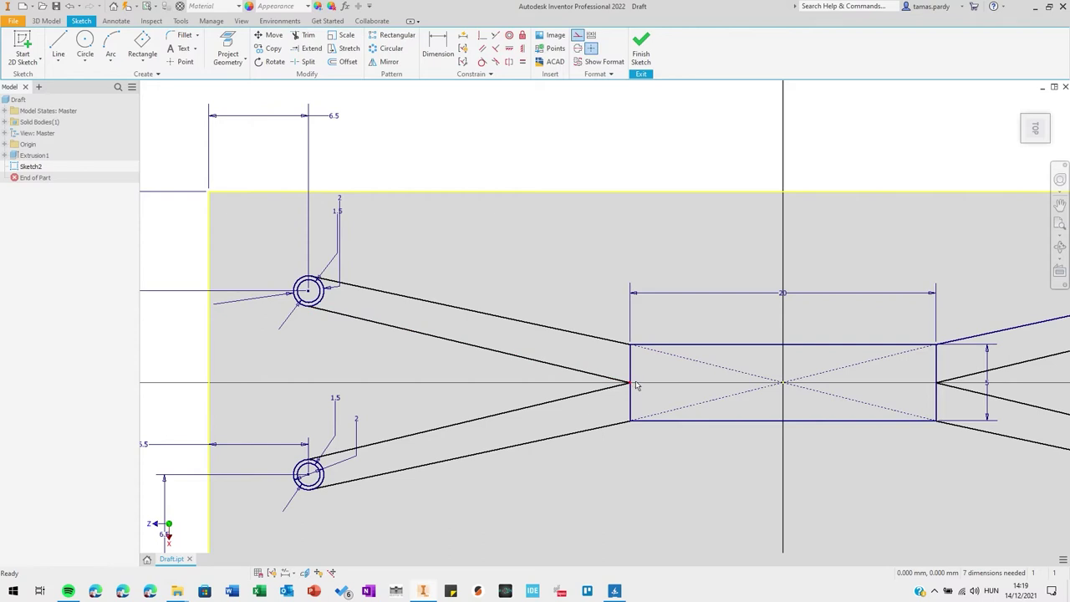
Step: Replace the upper-left arm's lower edge with a solid line from the rectangle's left vertex tangent to the circle
scroll(307, 288, up, 5)
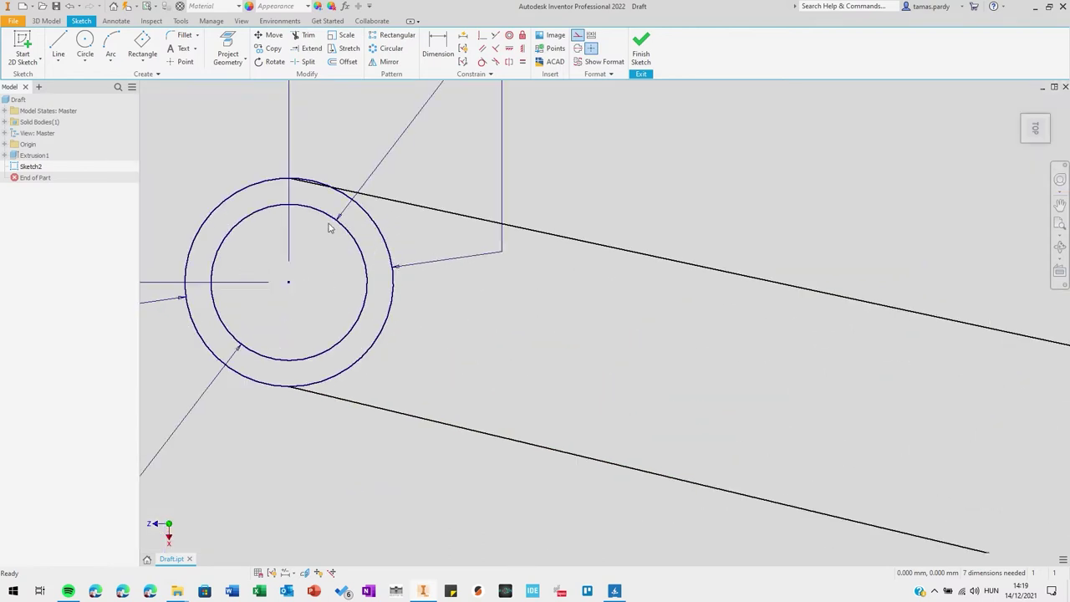
scroll(428, 308, down, 4)
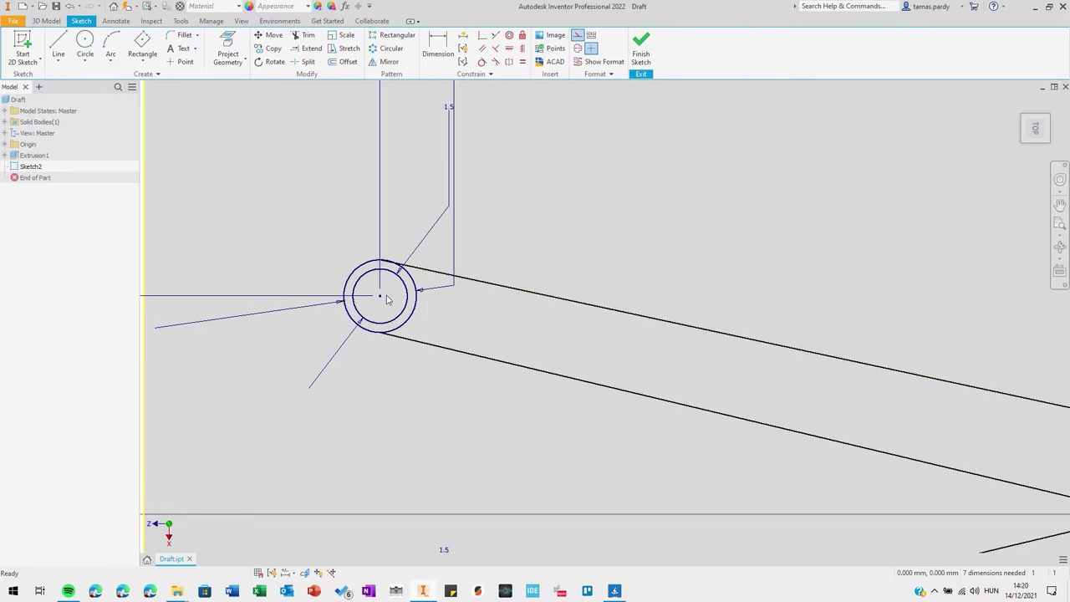
scroll(366, 270, up, 5)
scroll(365, 269, down, 4)
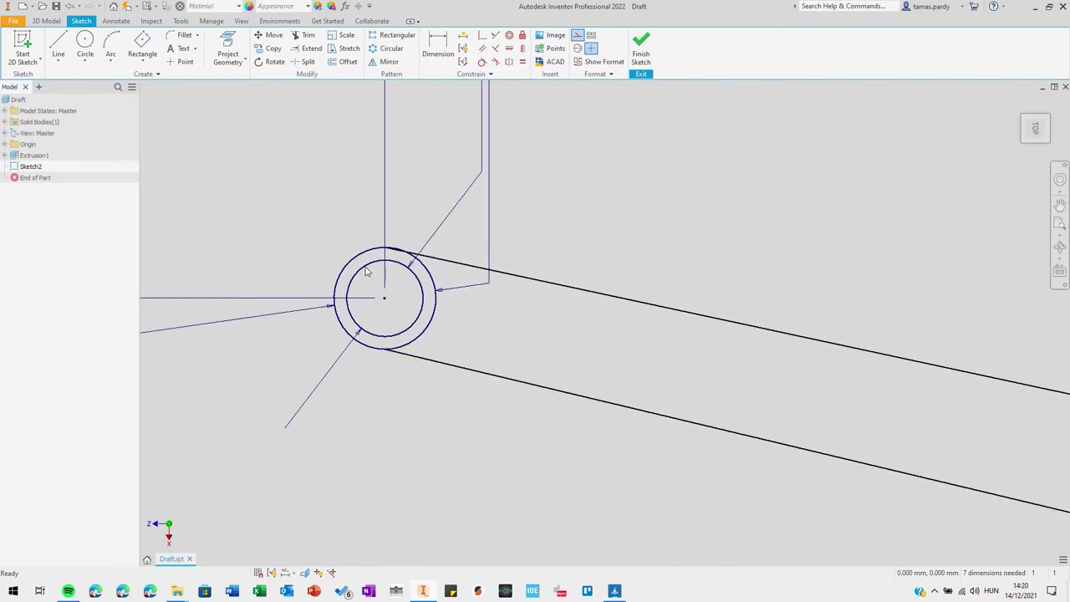
click(418, 358)
key(Home)
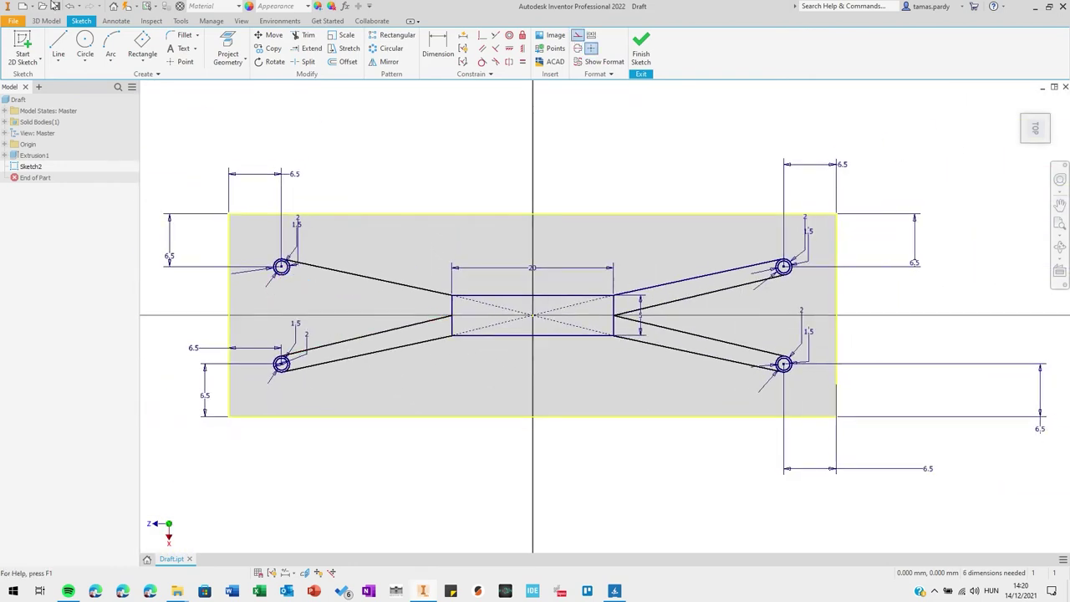
click(58, 47)
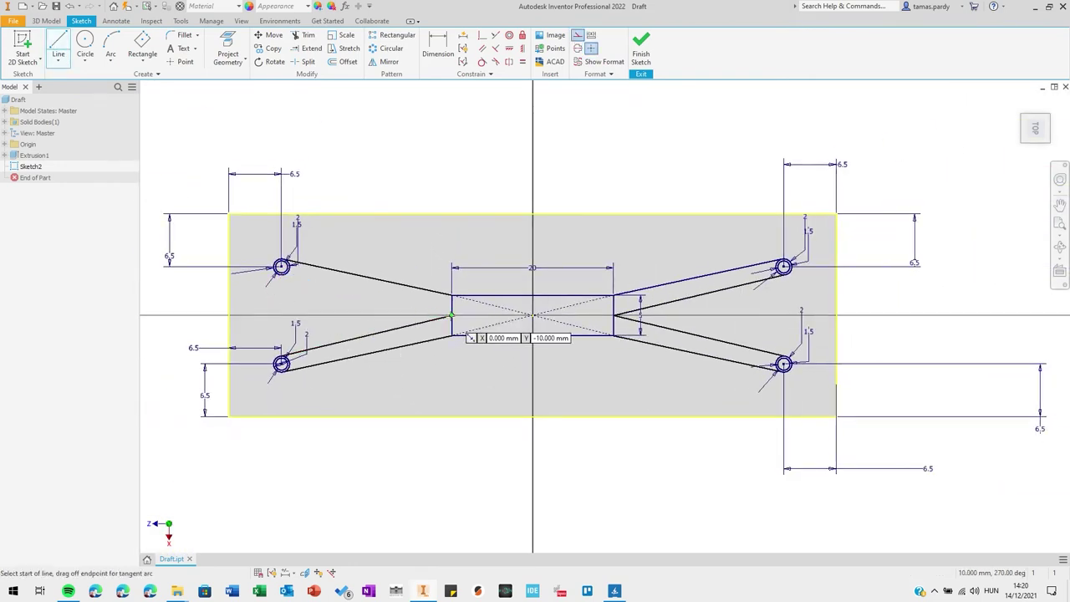
click(452, 316)
scroll(281, 276, up, 10)
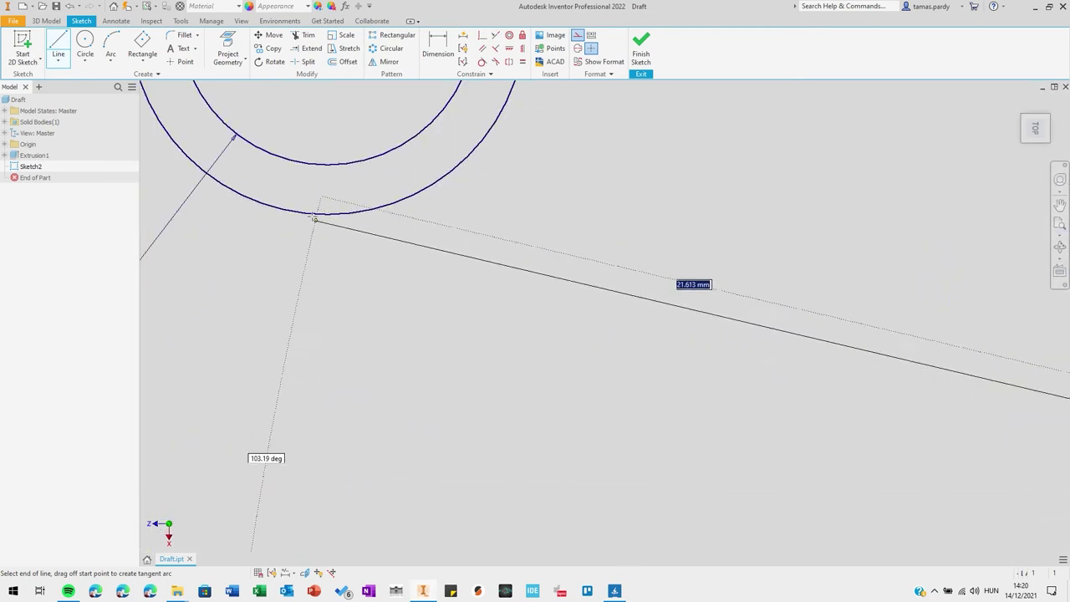
click(327, 214)
scroll(491, 261, down, 5)
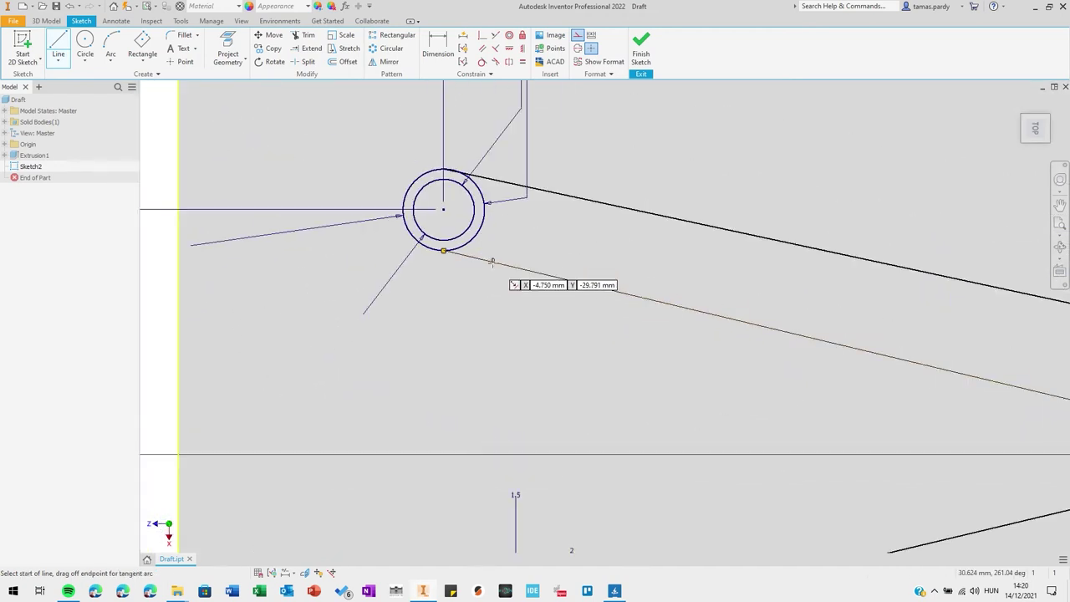
key(Escape)
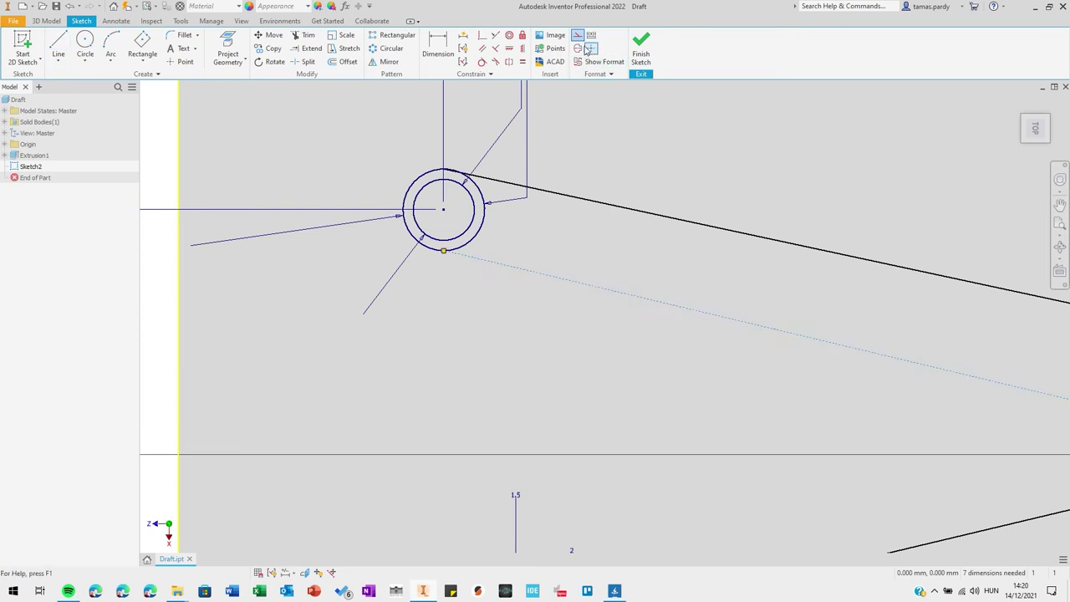
click(578, 37)
click(687, 160)
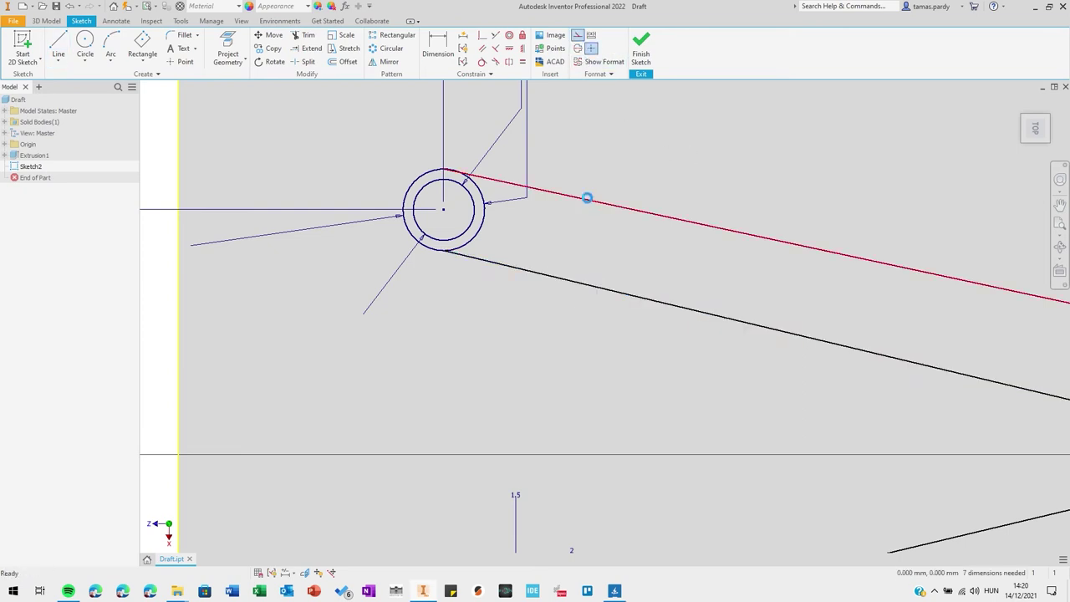
Step: Replace the upper-left arm's upper edge with a line from the rectangle's top-left corner to the circle's top
click(589, 200)
key(Delete)
key(l)
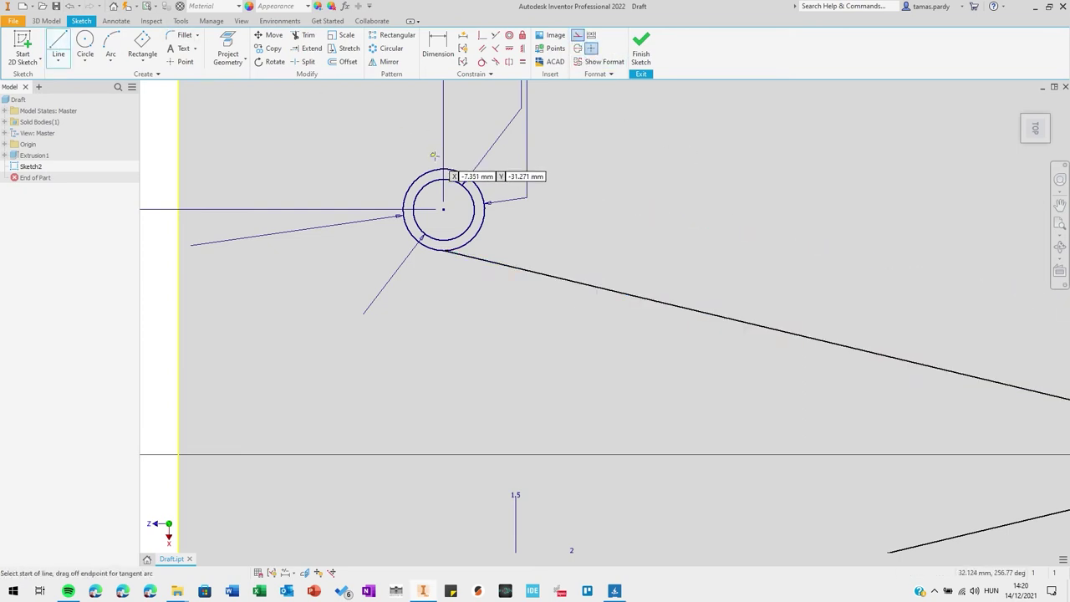
scroll(451, 174, up, 6)
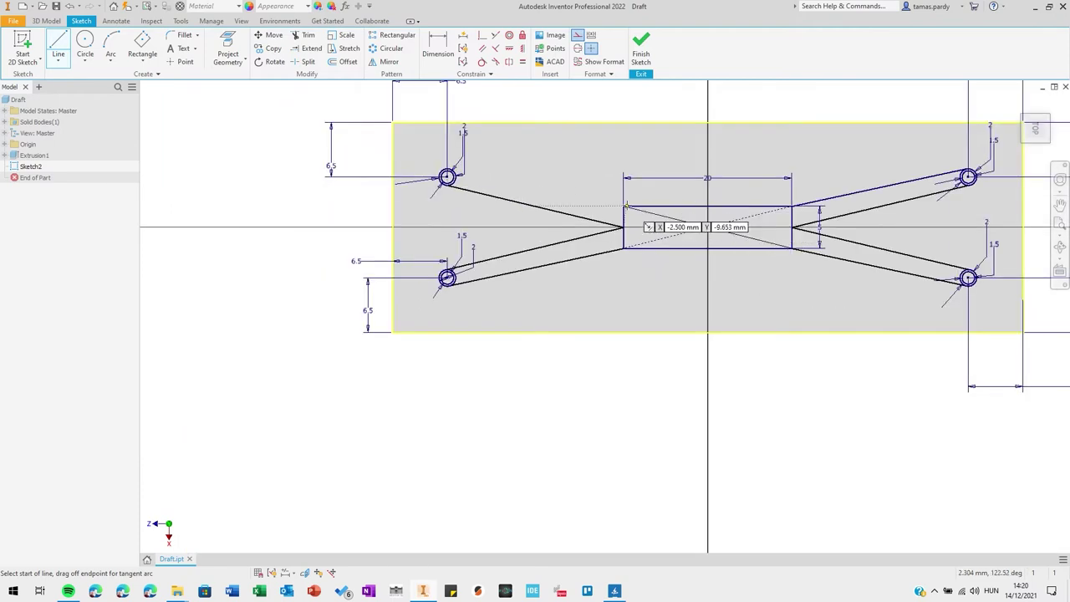
click(624, 207)
scroll(455, 159, down, 5)
scroll(463, 157, down, 3)
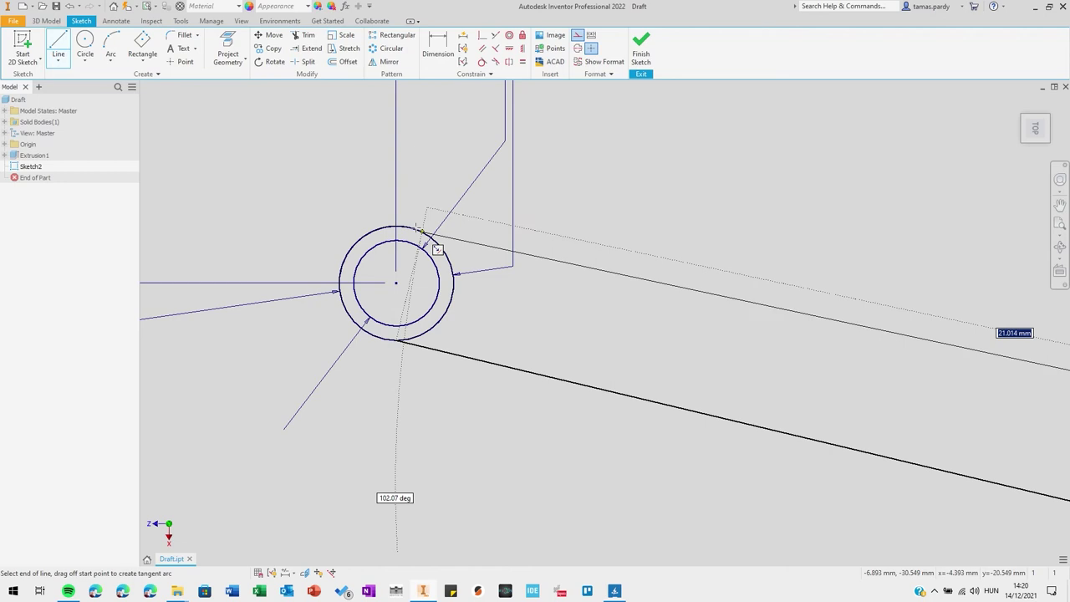
click(418, 228)
scroll(570, 227, up, 5)
key(Escape)
Step: Make the new upper edge of the sketch a normal solid line
click(585, 47)
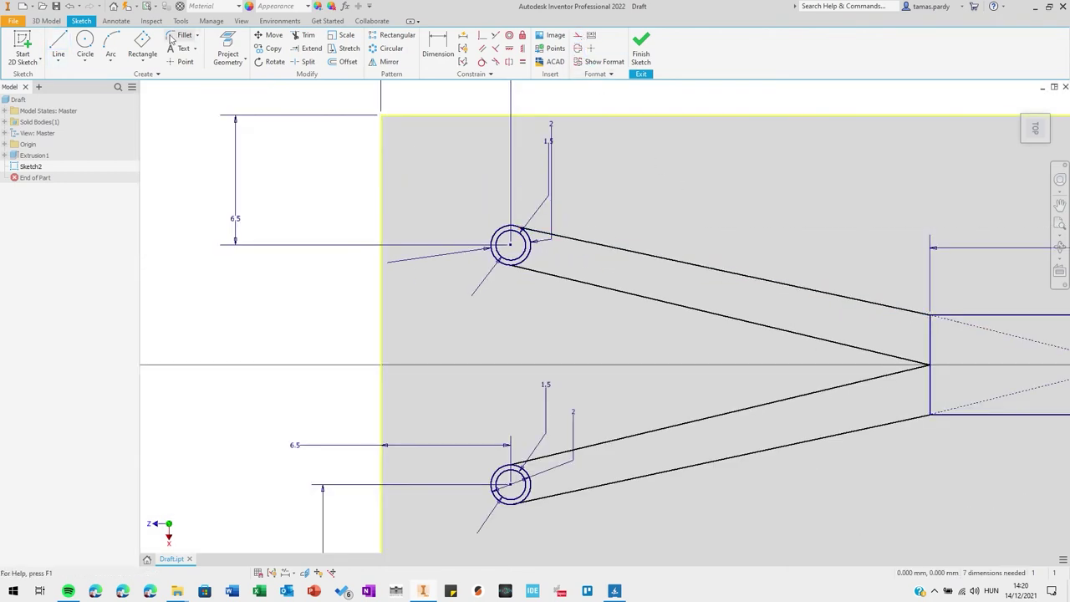
click(57, 44)
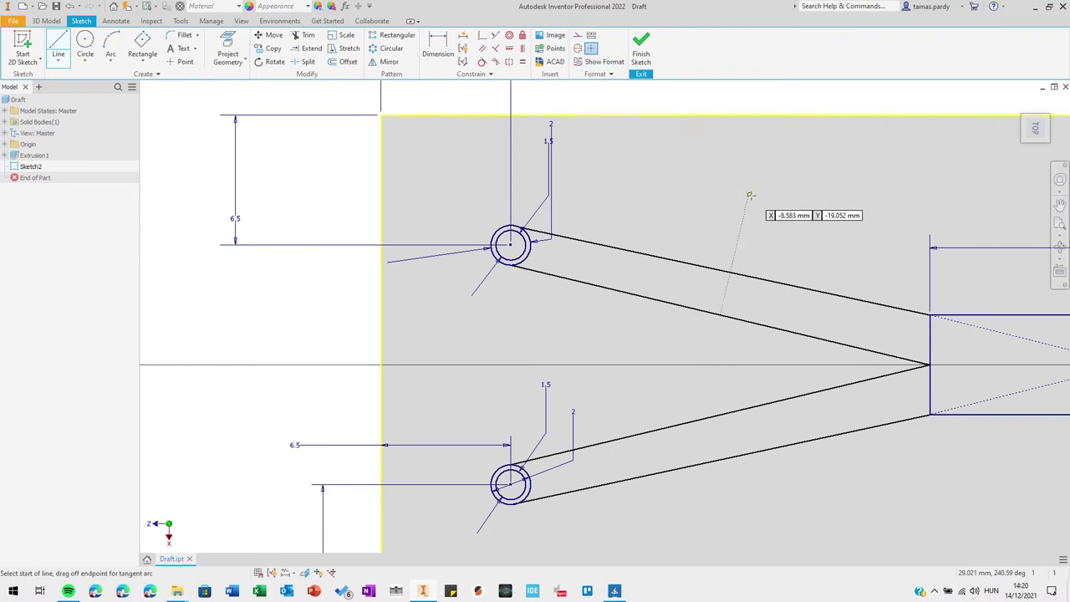
scroll(751, 196, up, 2)
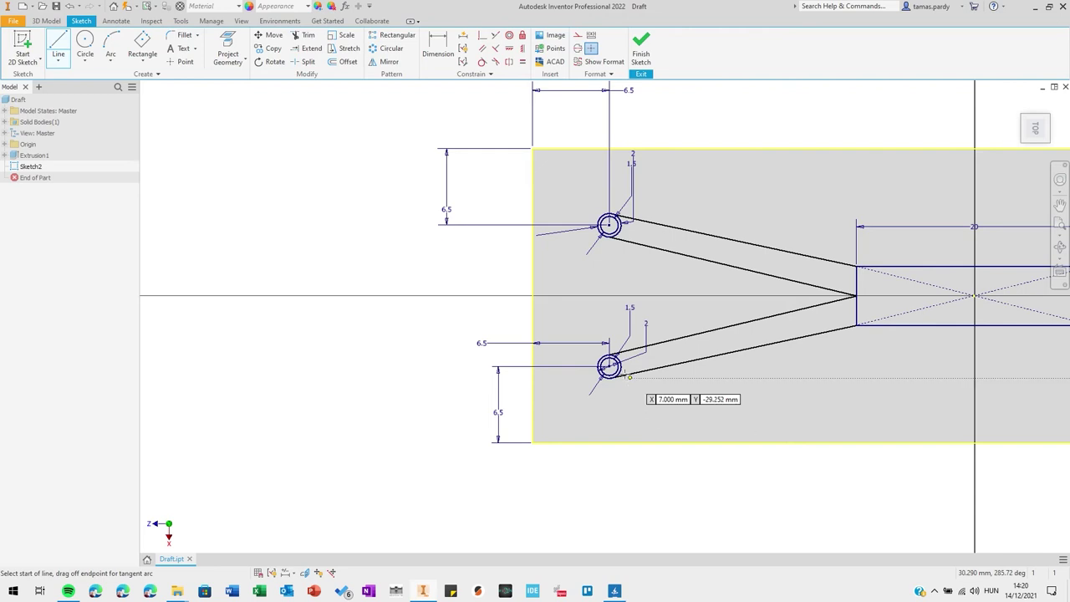
scroll(609, 376, down, 6)
scroll(615, 357, down, 2)
scroll(615, 357, up, 5)
key(Escape)
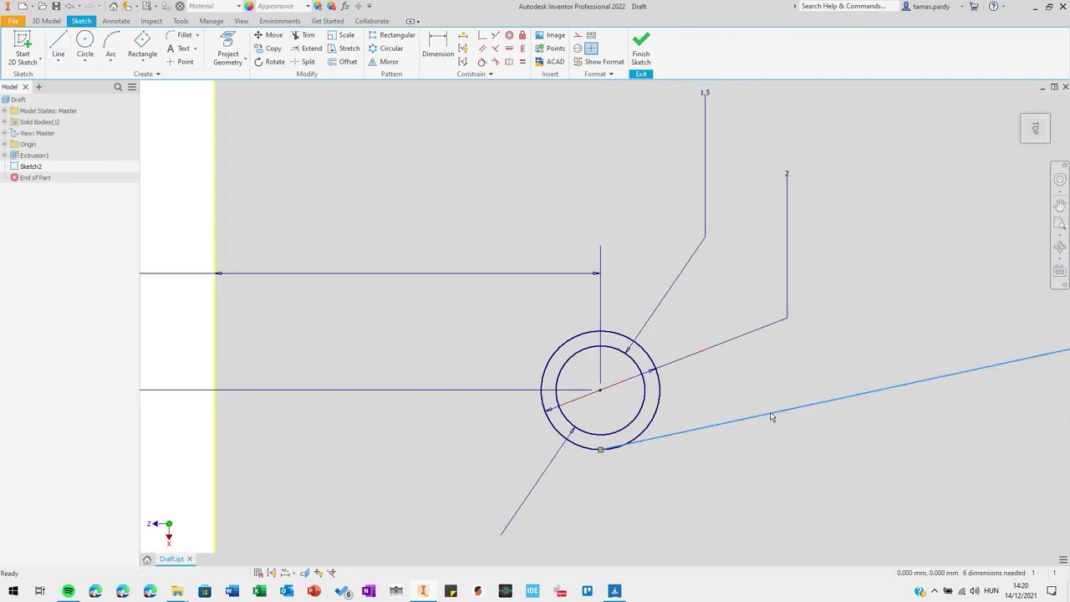
Step: Draw two arms from the rectangle corners tangent to the top and bottom of the left circles
scroll(777, 393, up, 4)
middle_drag(866, 370, 525, 347)
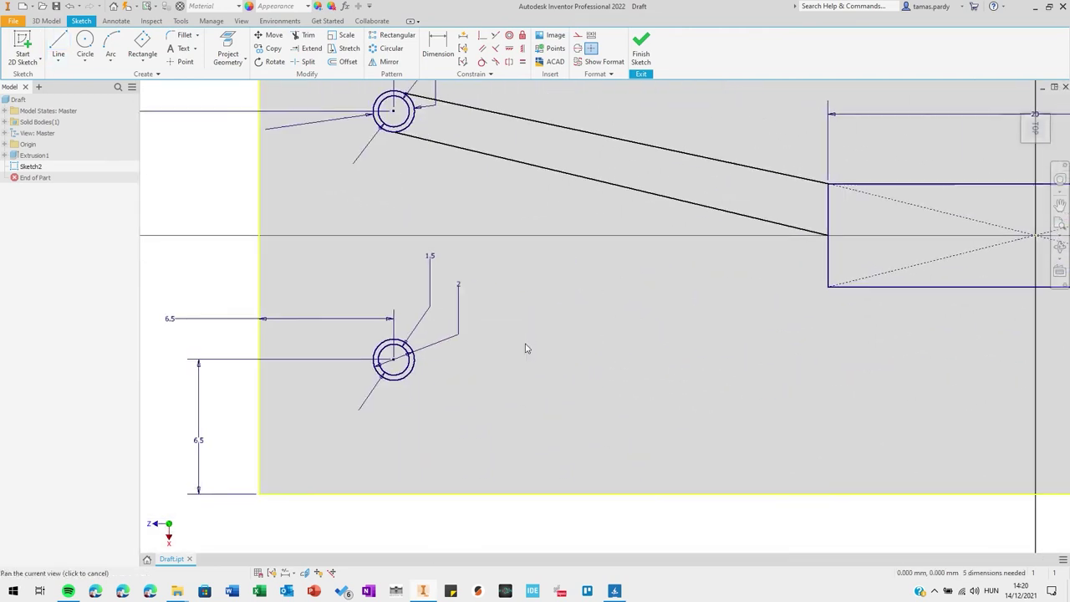
click(57, 43)
click(827, 235)
scroll(417, 359, up, 4)
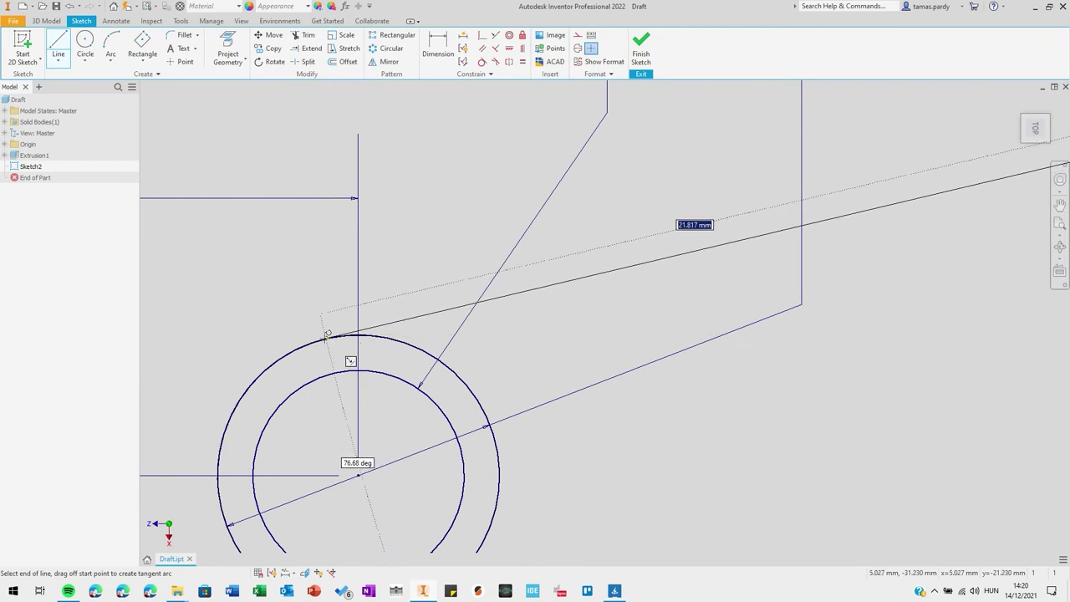
click(358, 336)
scroll(346, 342, down, 4)
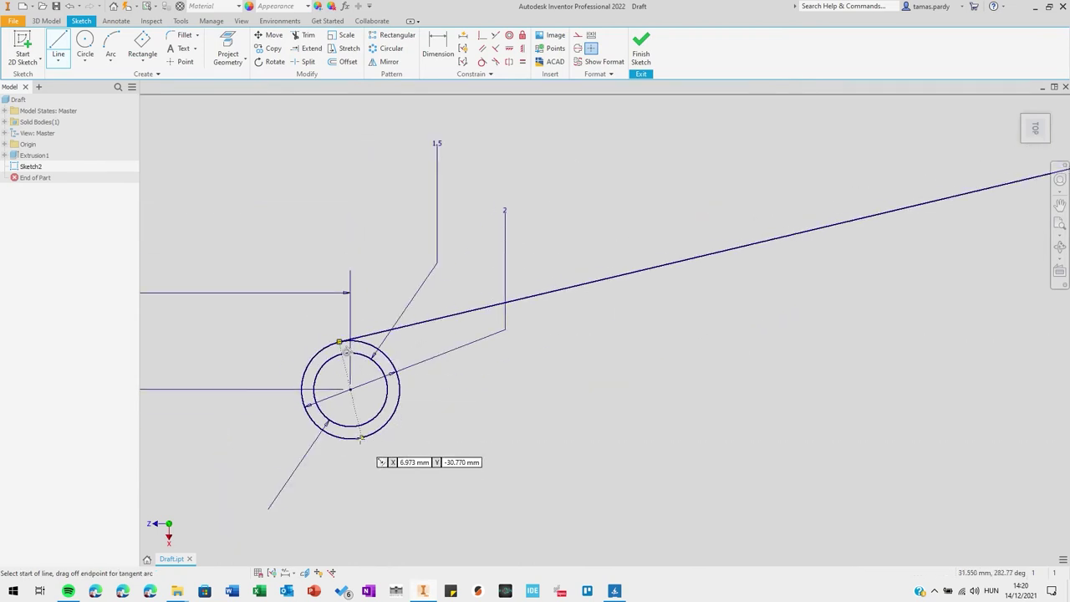
scroll(534, 373, down, 4)
click(830, 318)
scroll(481, 396, up, 5)
scroll(473, 398, up, 3)
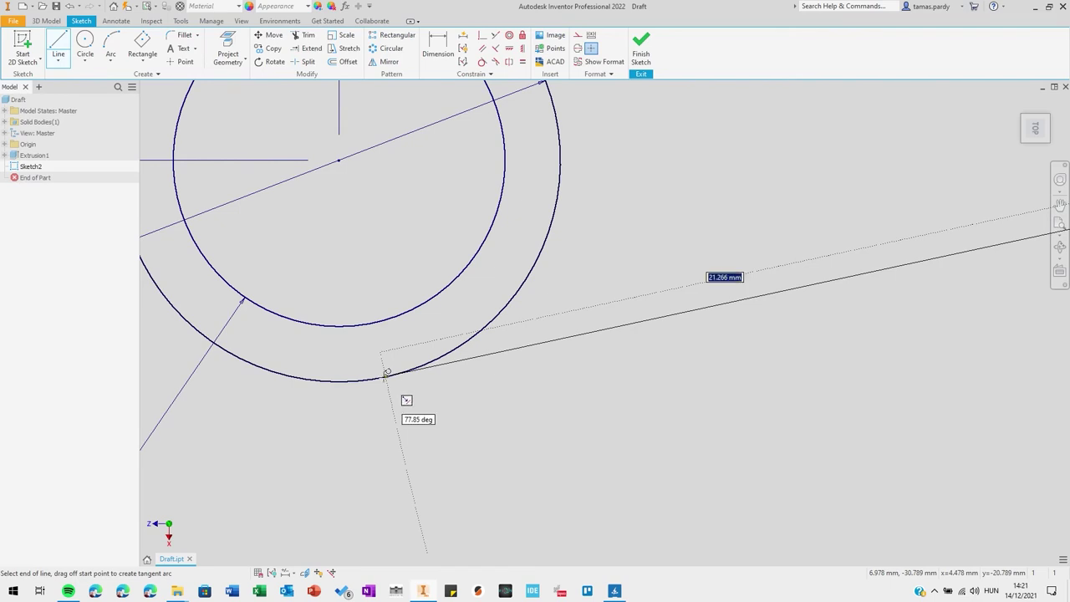
click(386, 374)
scroll(411, 378, down, 5)
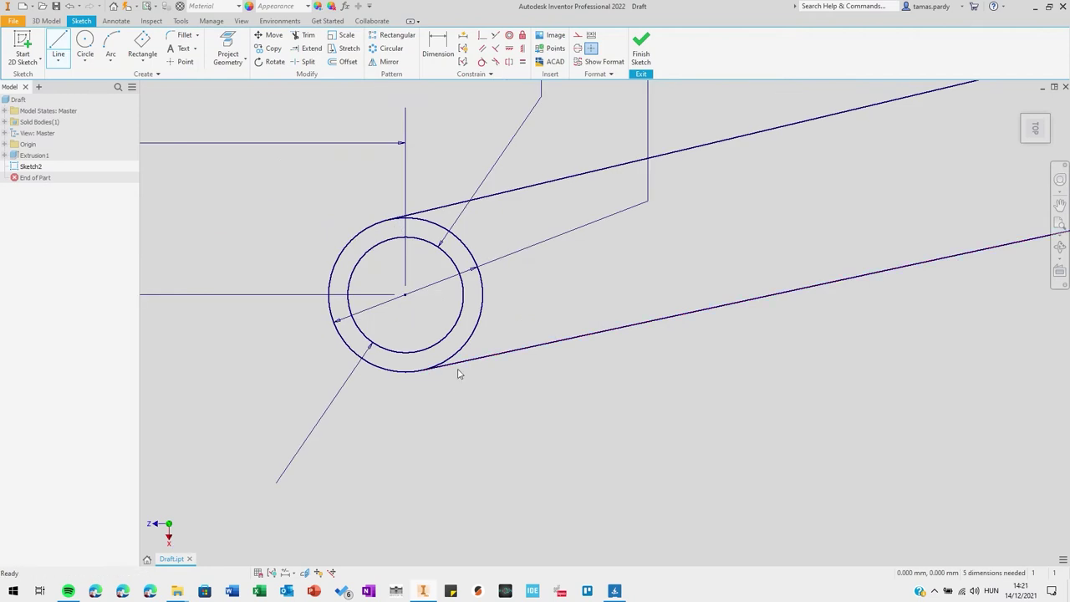
scroll(560, 373, down, 2)
key(F2)
Step: Delete the misplaced lower tangent line and redraw it from the rectangle's lower corner to the circle
scroll(526, 377, down, 5)
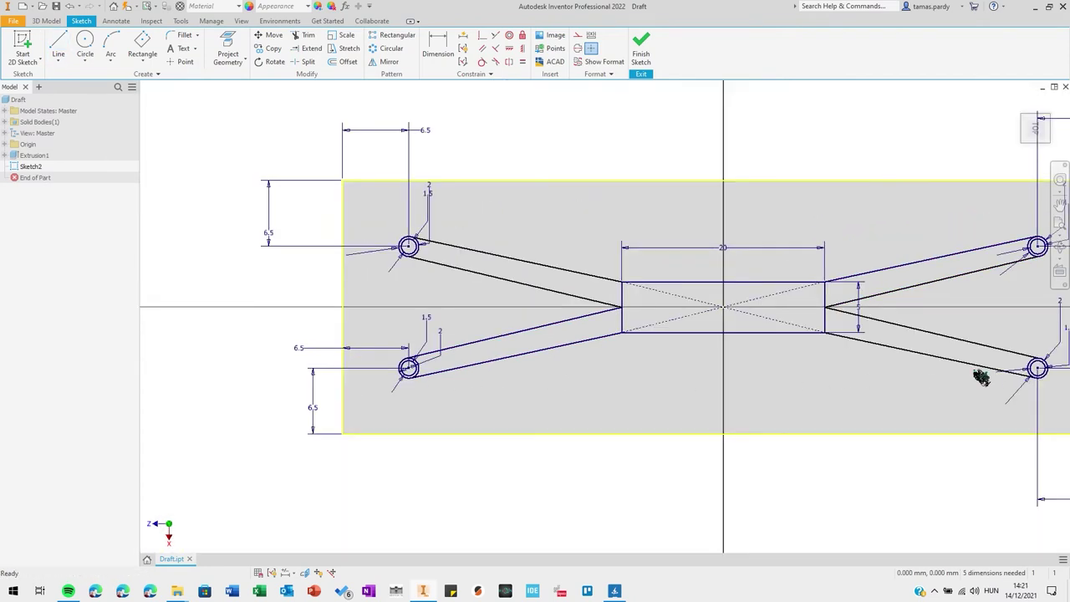
drag(929, 368, 709, 329)
scroll(692, 326, up, 5)
key(Escape)
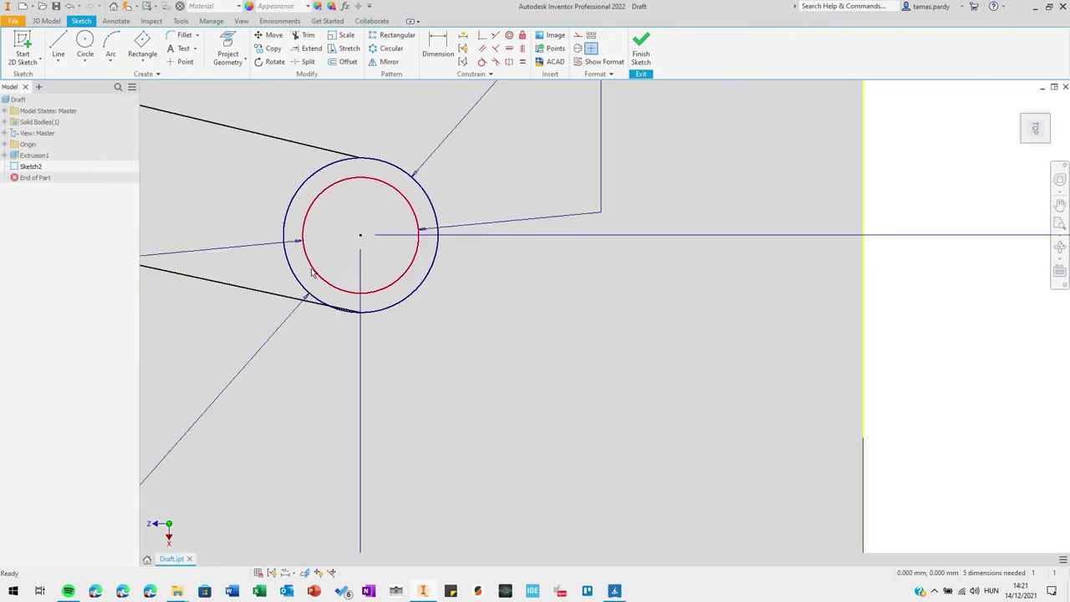
key(Delete)
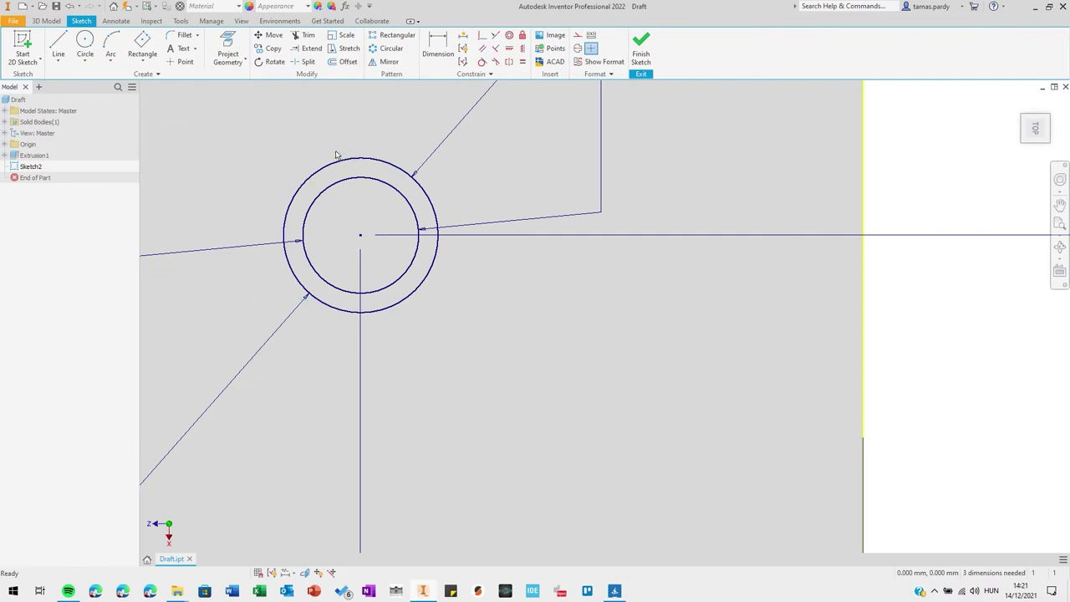
scroll(335, 154, down, 4)
key(l)
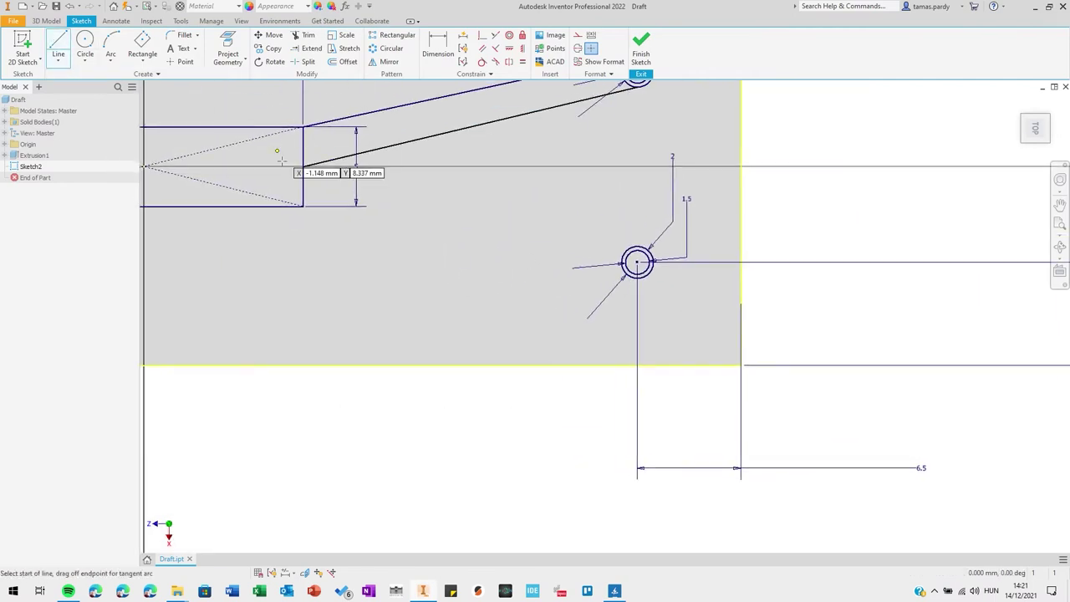
click(302, 204)
scroll(629, 264, up, 3)
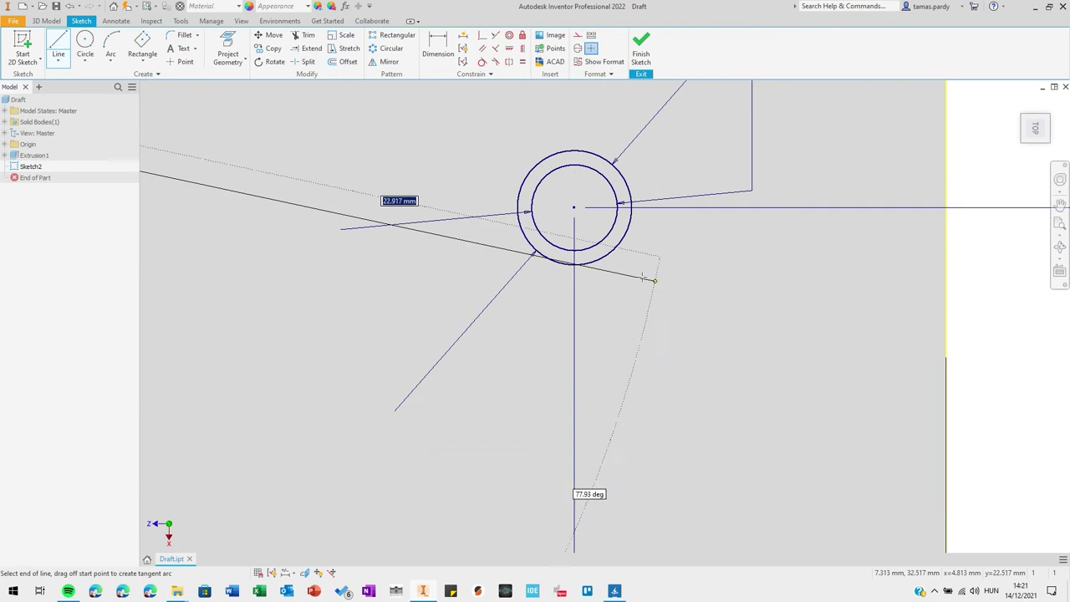
scroll(601, 289, up, 2)
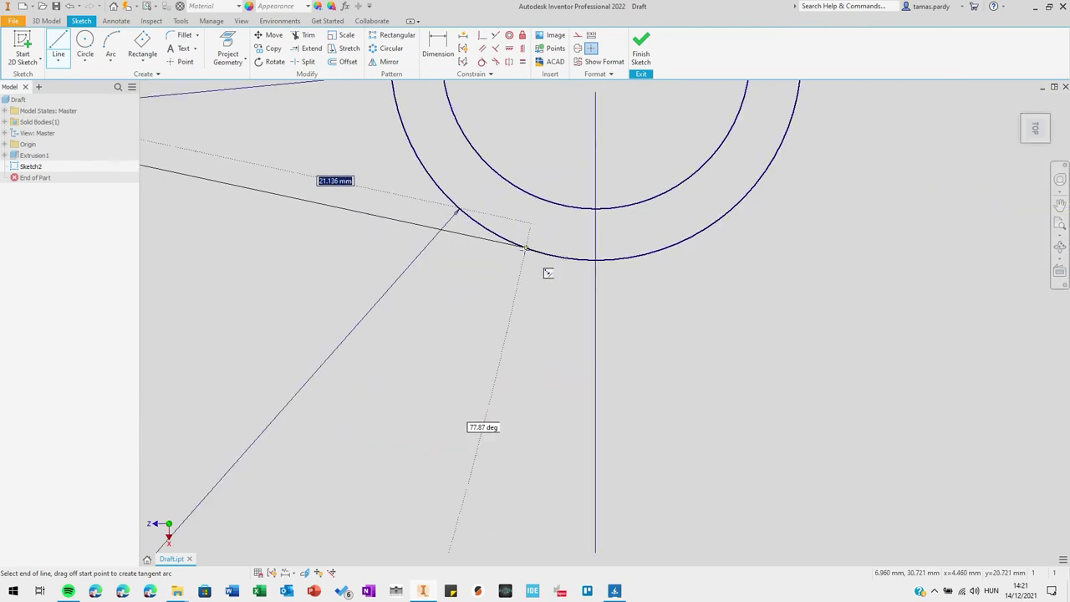
click(553, 251)
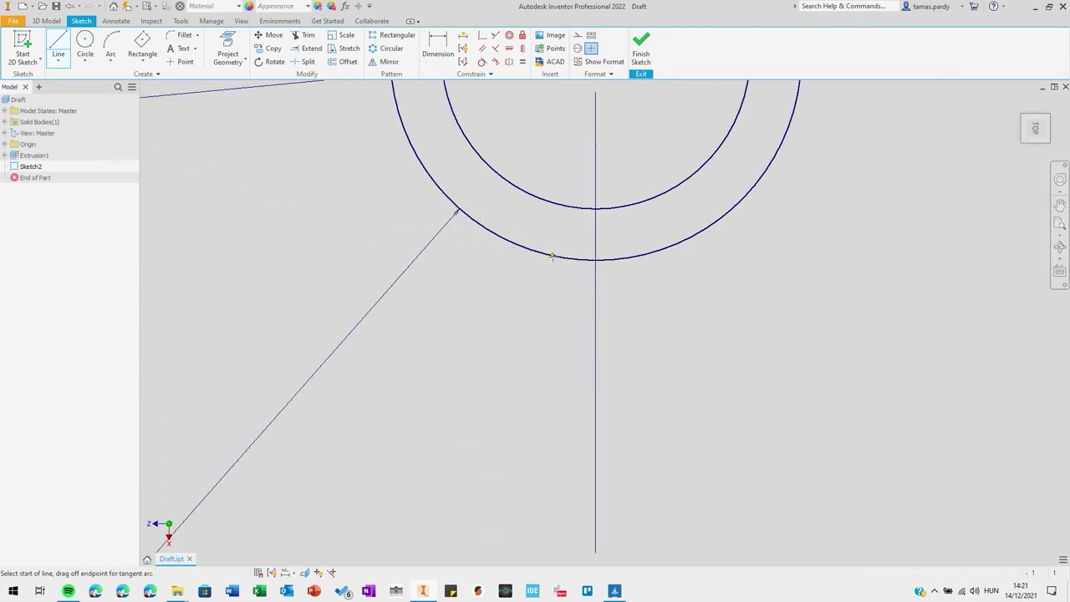
scroll(557, 259, down, 4)
scroll(634, 241, down, 4)
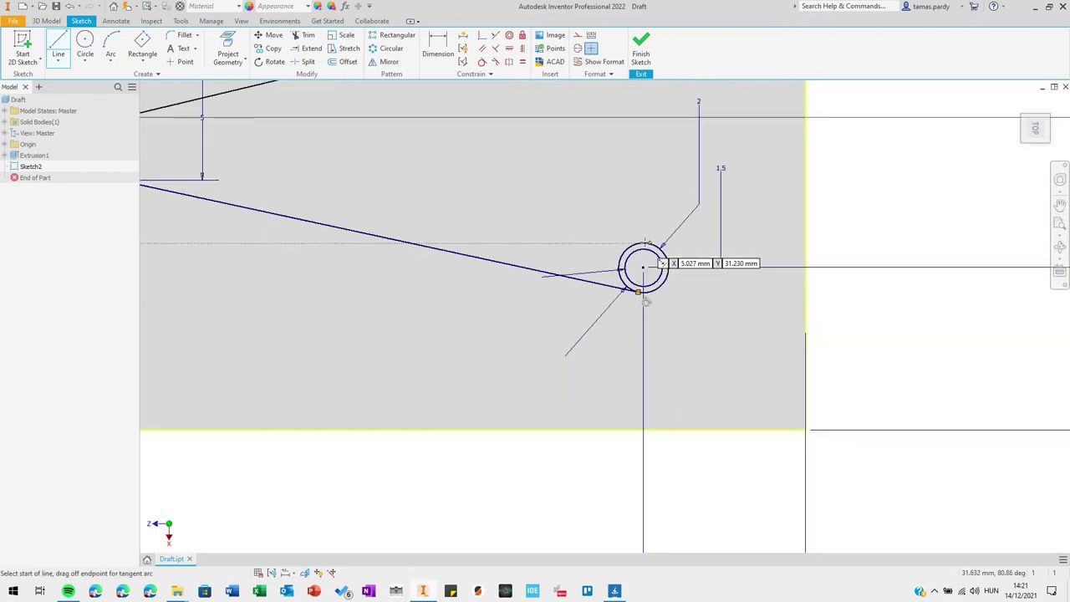
scroll(161, 112, down, 2)
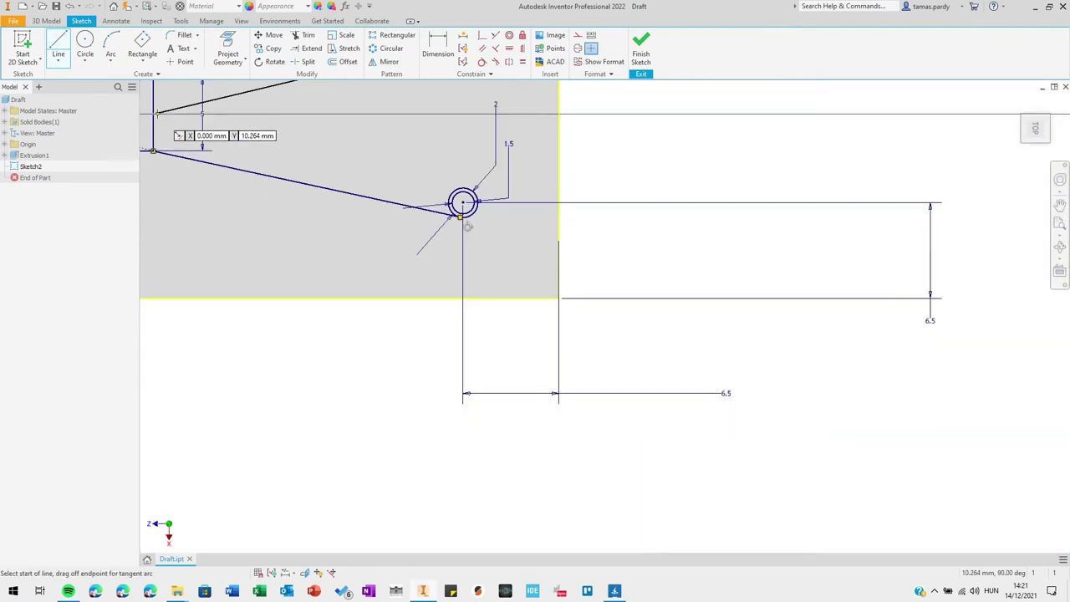
Step: Draw an arm from the rectangle's upper corner tangent to the outer circle's top, removing a misplaced line
click(160, 112)
scroll(462, 175, up, 4)
scroll(463, 176, up, 3)
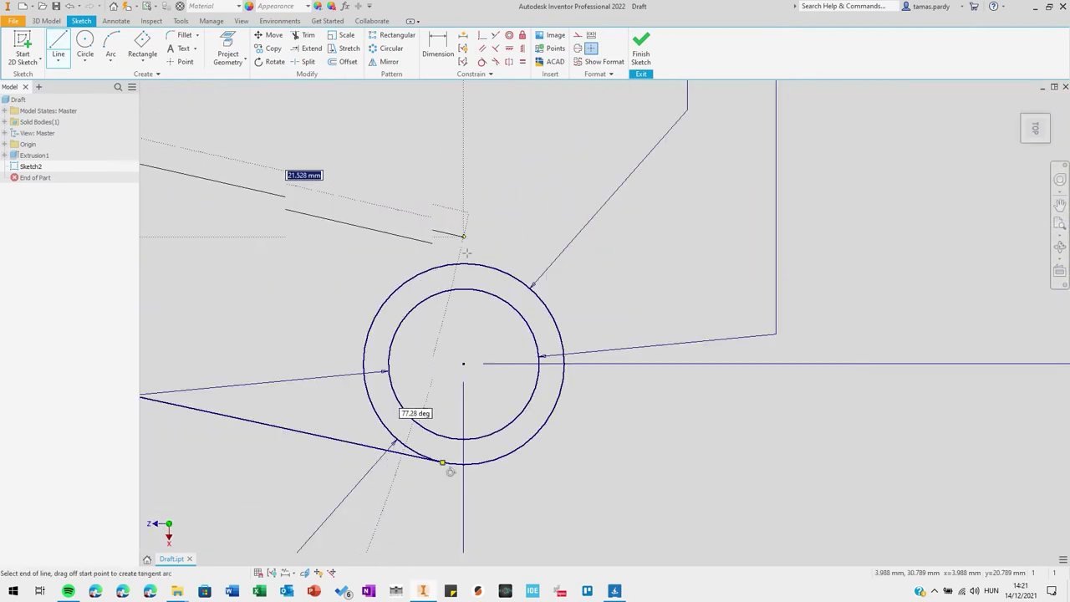
click(487, 266)
scroll(495, 245, down, 3)
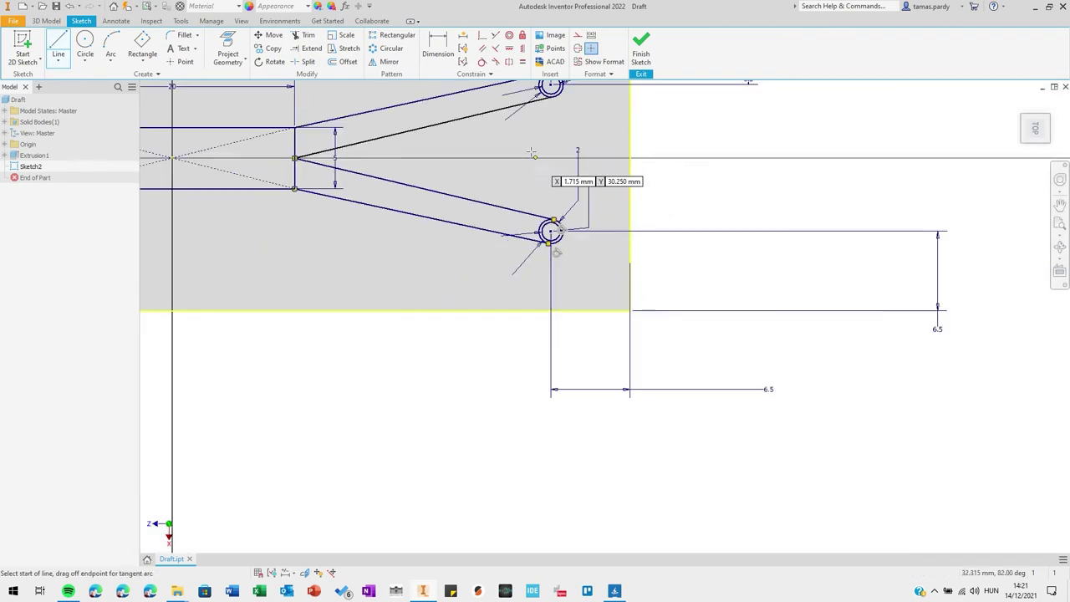
scroll(580, 282, up, 4)
key(Escape)
click(579, 286)
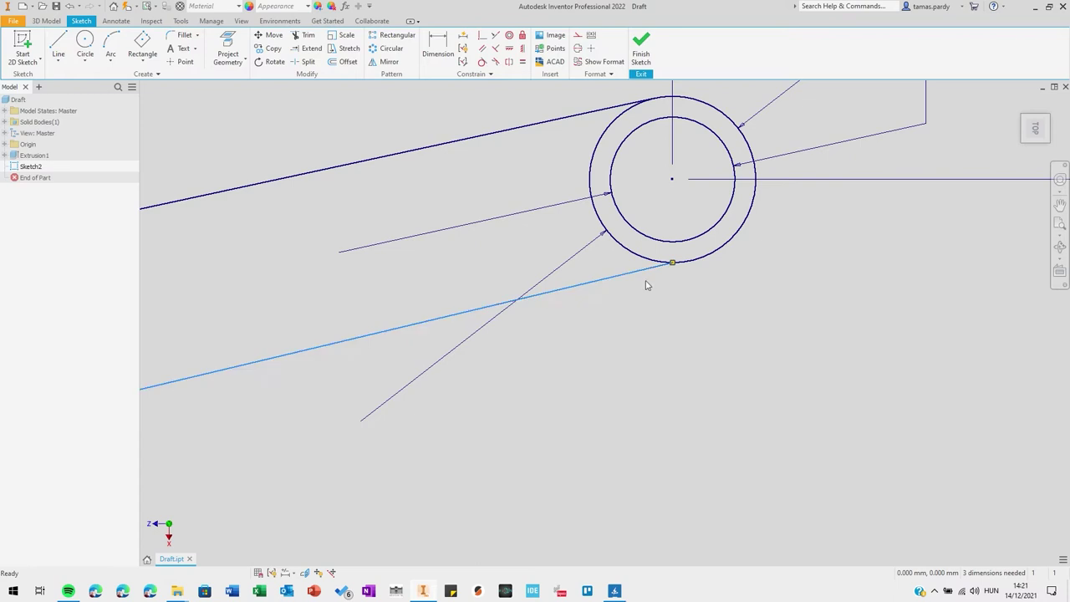
key(Delete)
Step: Redraw the right-side arm from the rectangle corner tangent to the upper circle
click(551, 124)
scroll(548, 127, down, 4)
middle_drag(428, 185, 744, 213)
scroll(745, 213, down, 3)
click(62, 43)
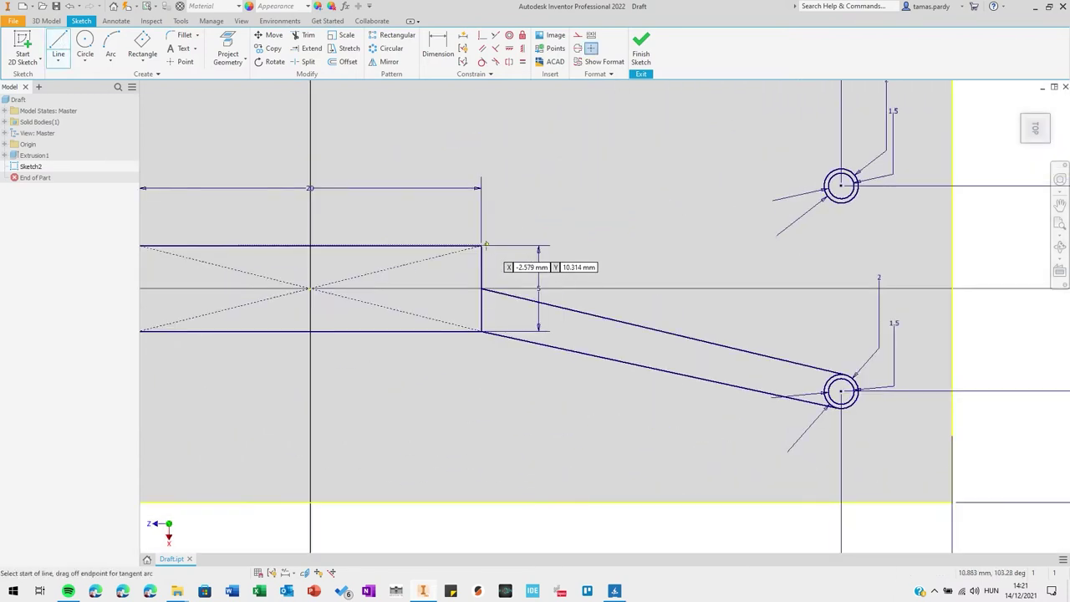
click(482, 245)
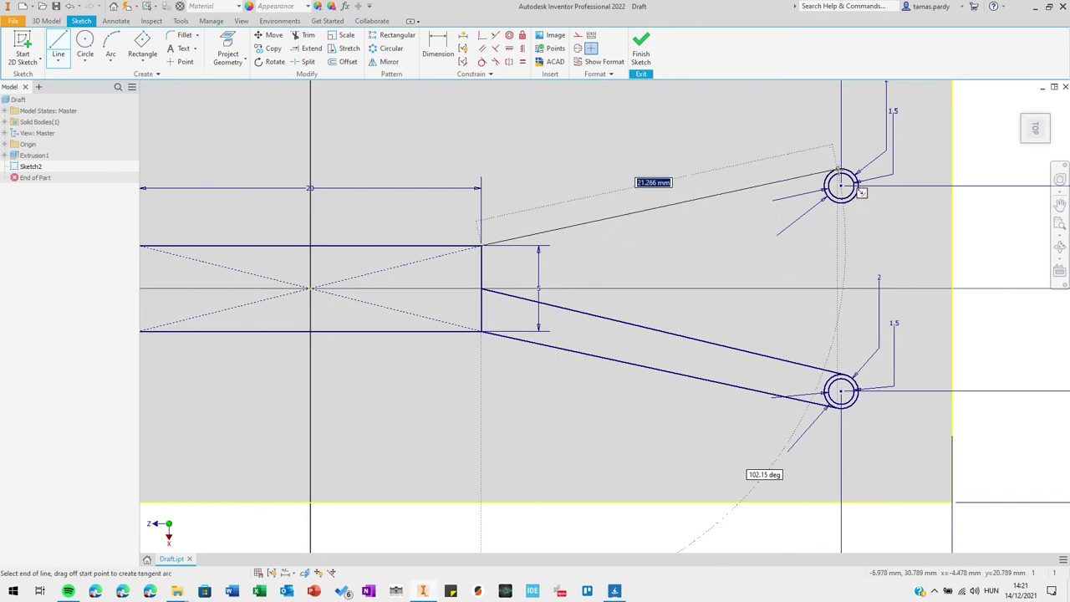
scroll(836, 170, up, 5)
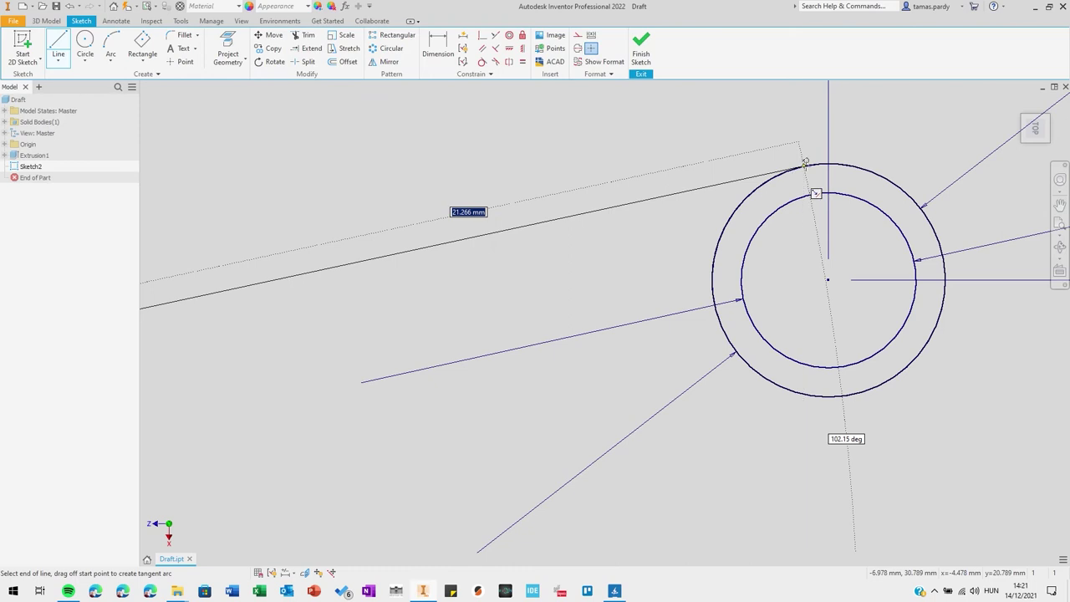
click(828, 189)
scroll(828, 189, down, 5)
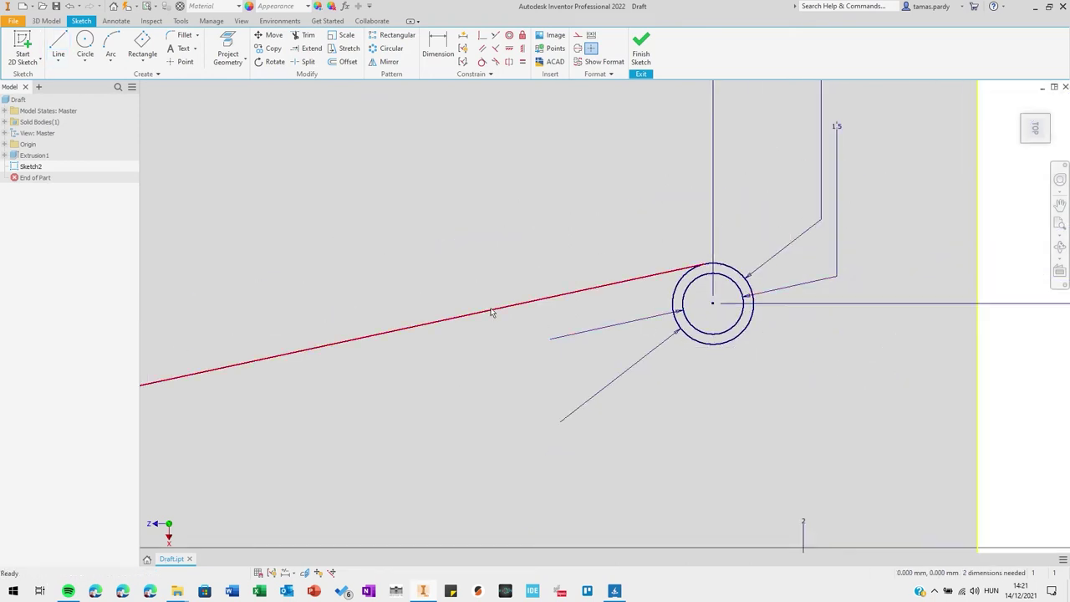
Step: Draw the last right-side arm from the rectangle corner tangent to the remaining circle
middle_drag(659, 252, 926, 208)
scroll(926, 207, down, 3)
click(58, 44)
click(454, 375)
scroll(1002, 260, up, 4)
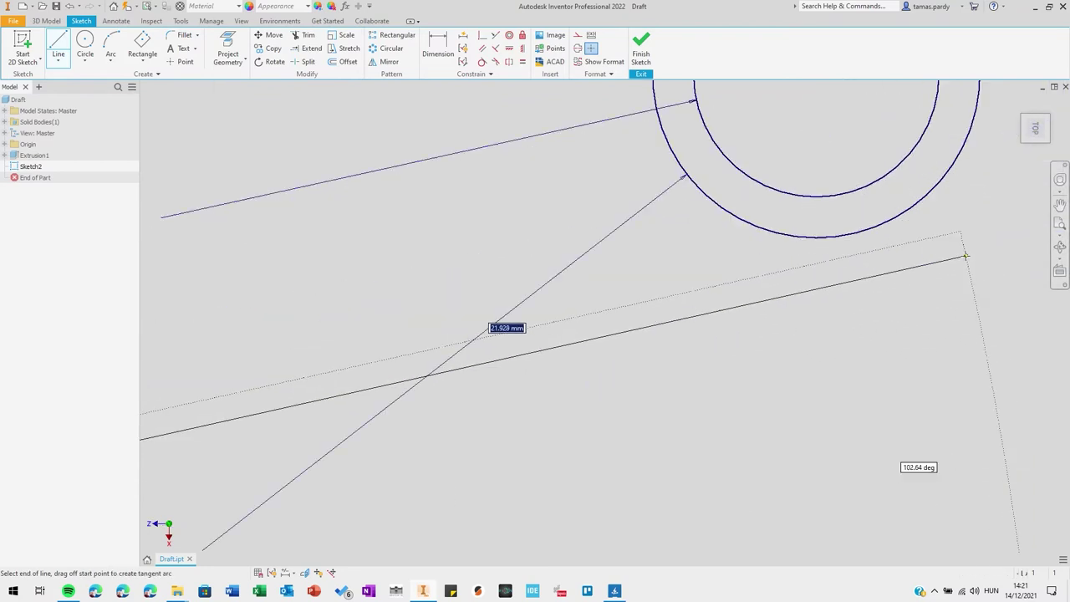
click(856, 234)
Step: Stop drawing lines and save the part with Ctrl+S, leaving Sketch2 when prompted
key(Escape)
key(Home)
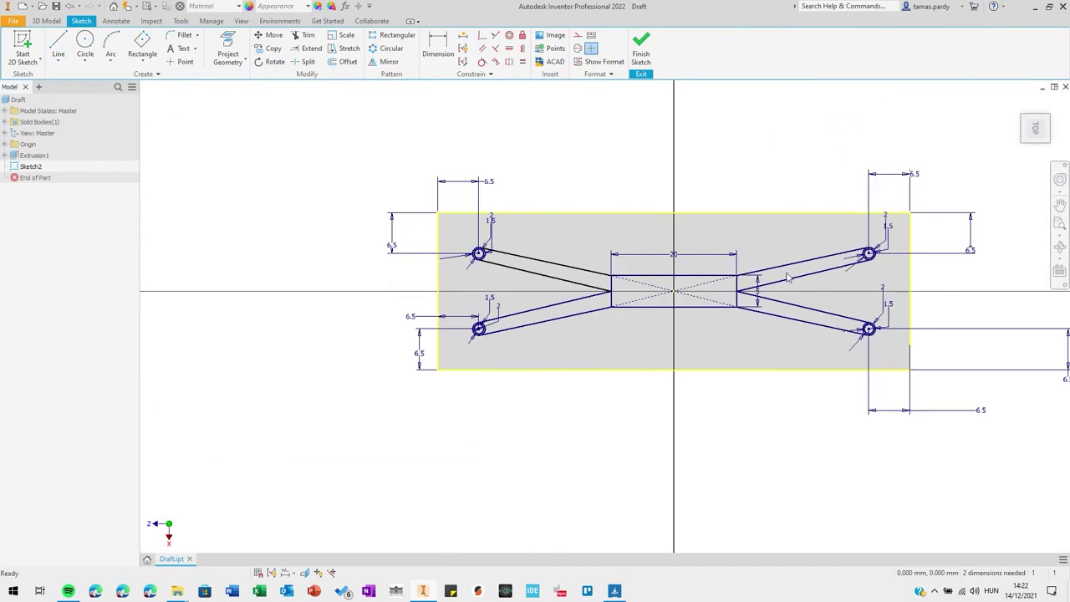
scroll(786, 278, up, 3)
scroll(685, 270, down, 3)
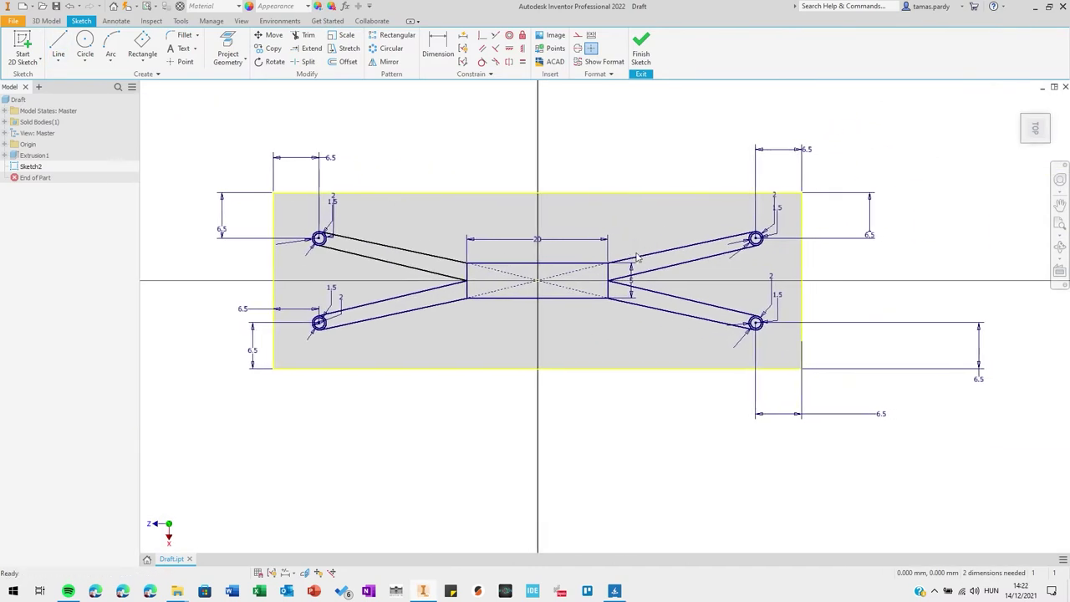
scroll(637, 258, up, 3)
scroll(637, 258, down, 2)
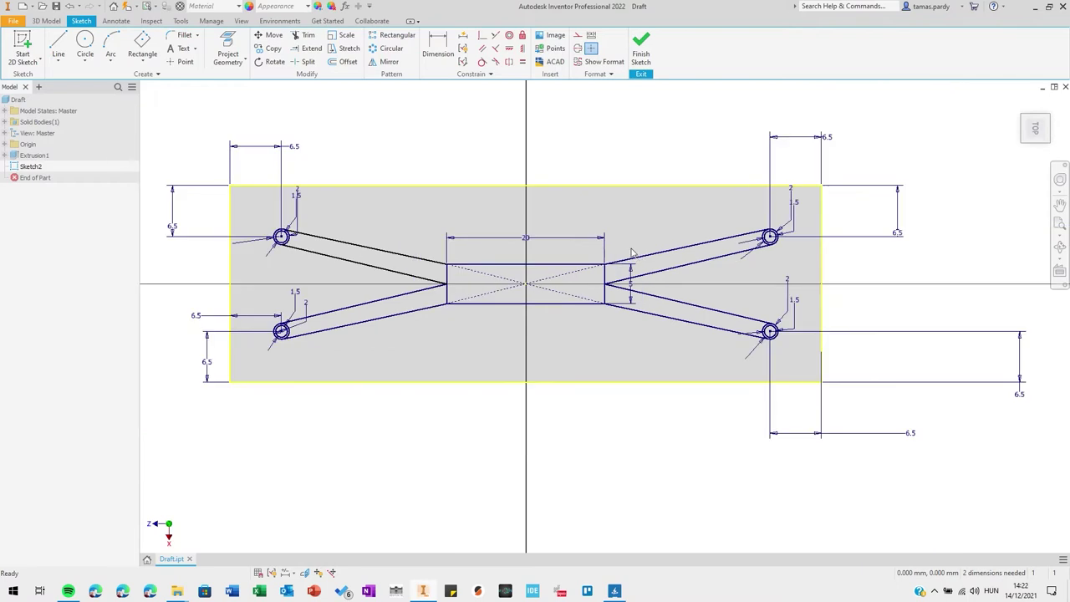
key(ctrl+s)
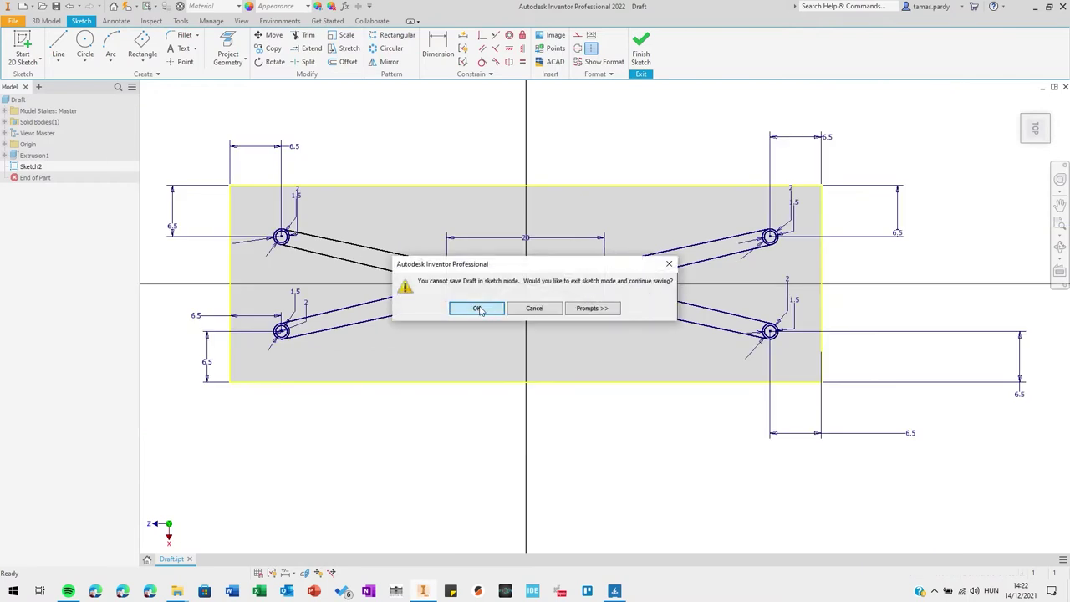
click(476, 308)
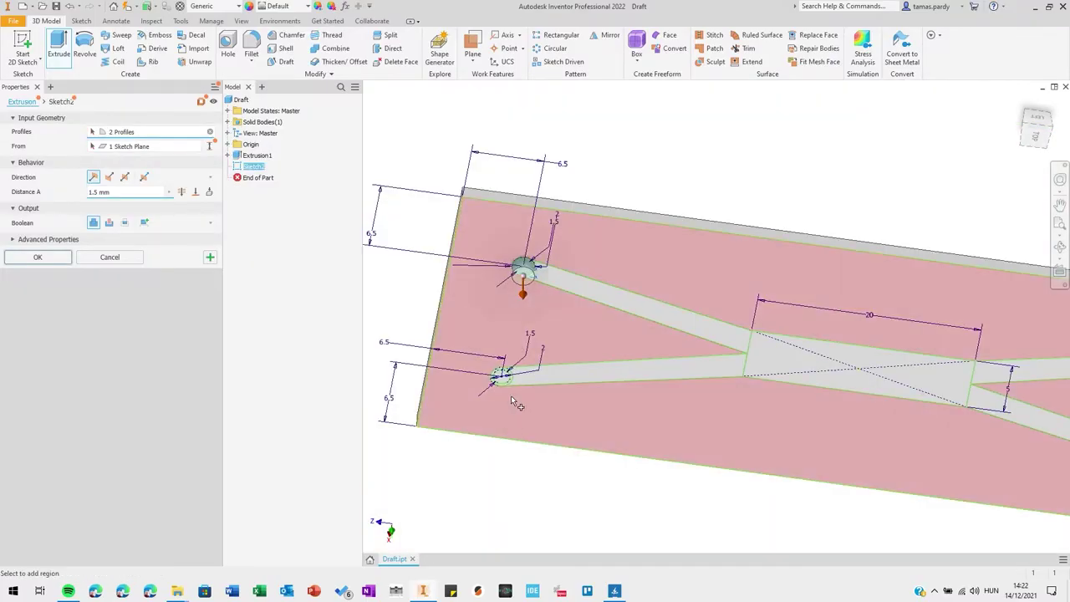
Step: Add the small circles as extrusion profiles, keeping the operation as Join rather than Cut
scroll(513, 402, up, 5)
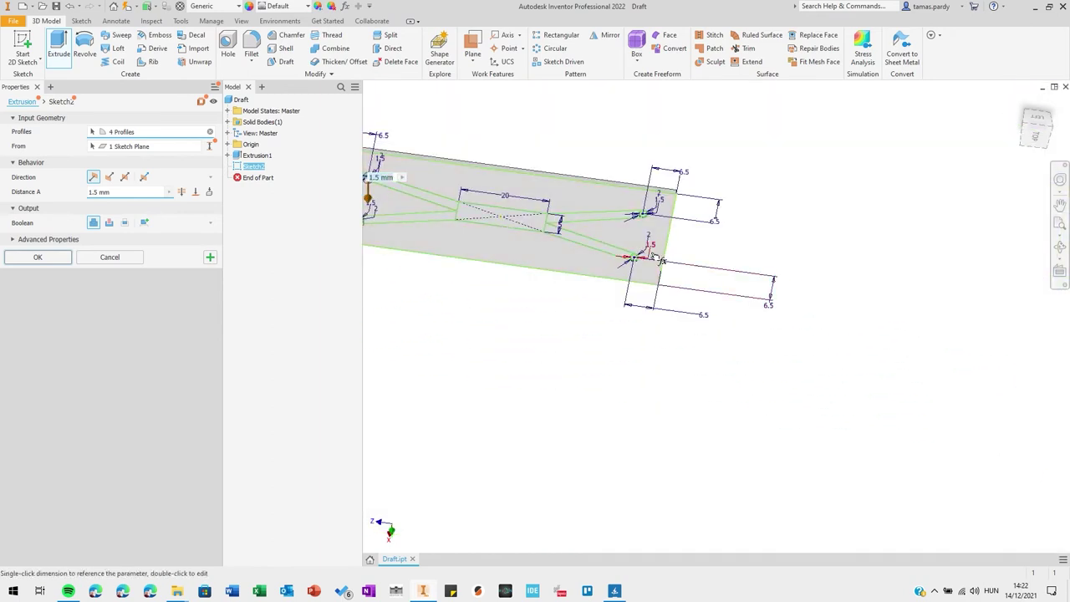
scroll(656, 260, up, 6)
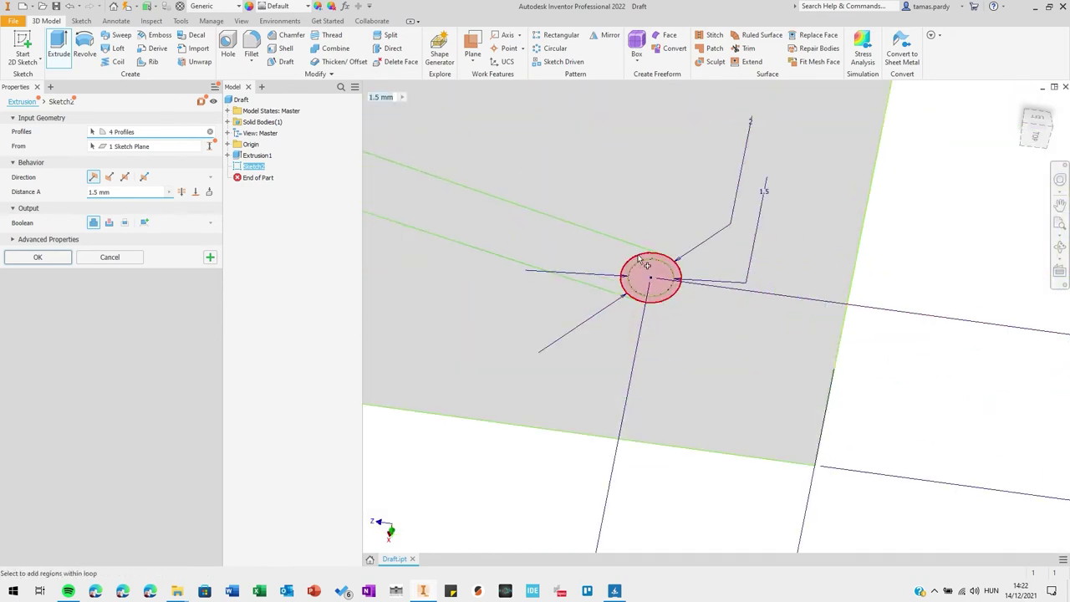
click(646, 264)
scroll(685, 250, down, 4)
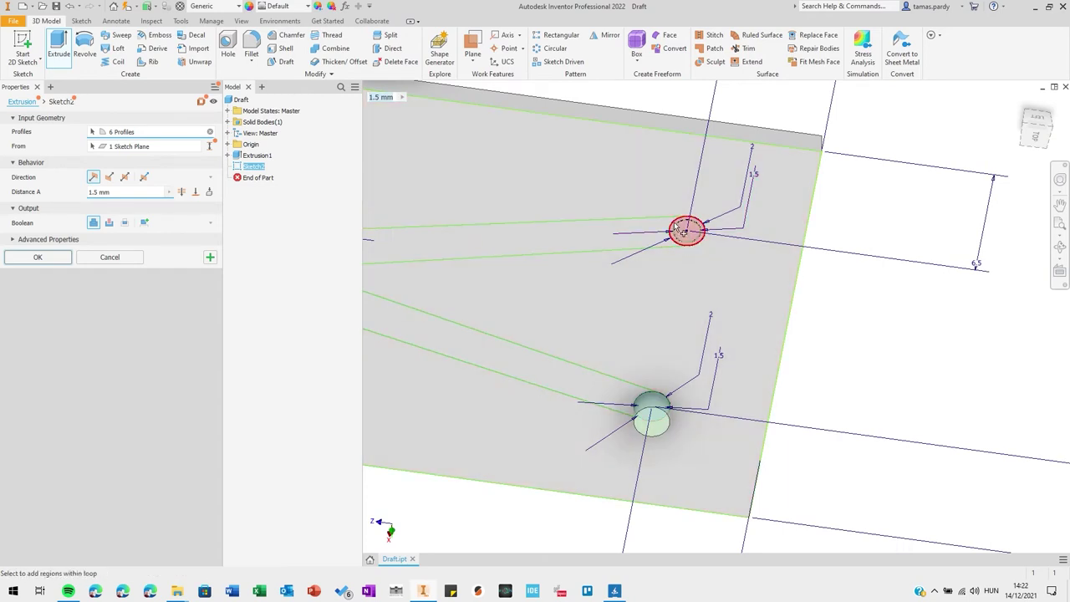
click(675, 229)
scroll(526, 186, down, 4)
shift+middle_drag(526, 186, 529, 216)
click(108, 177)
scroll(551, 200, up, 4)
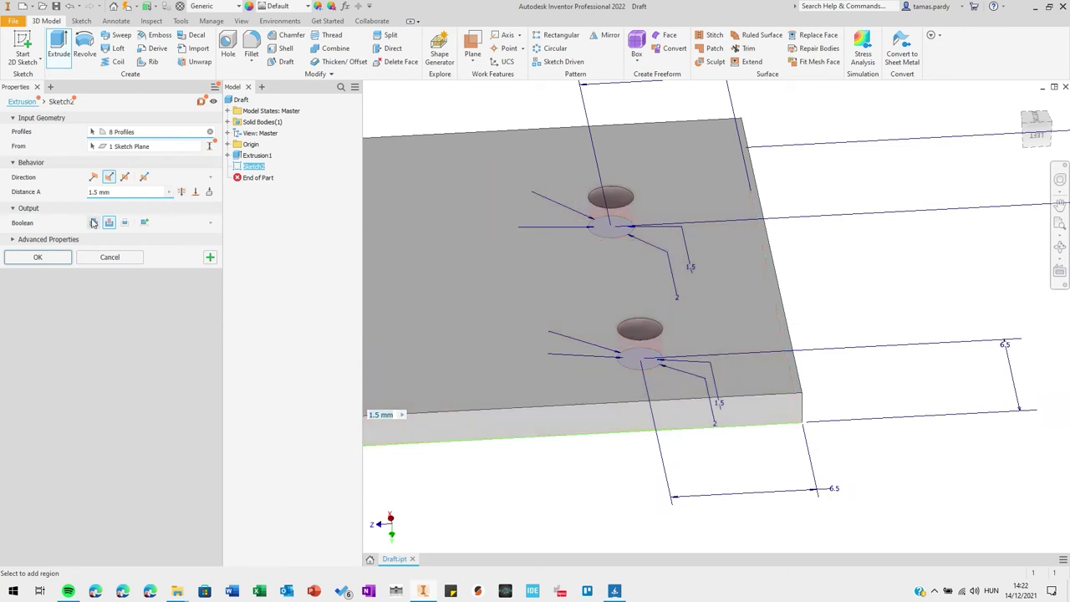
click(94, 222)
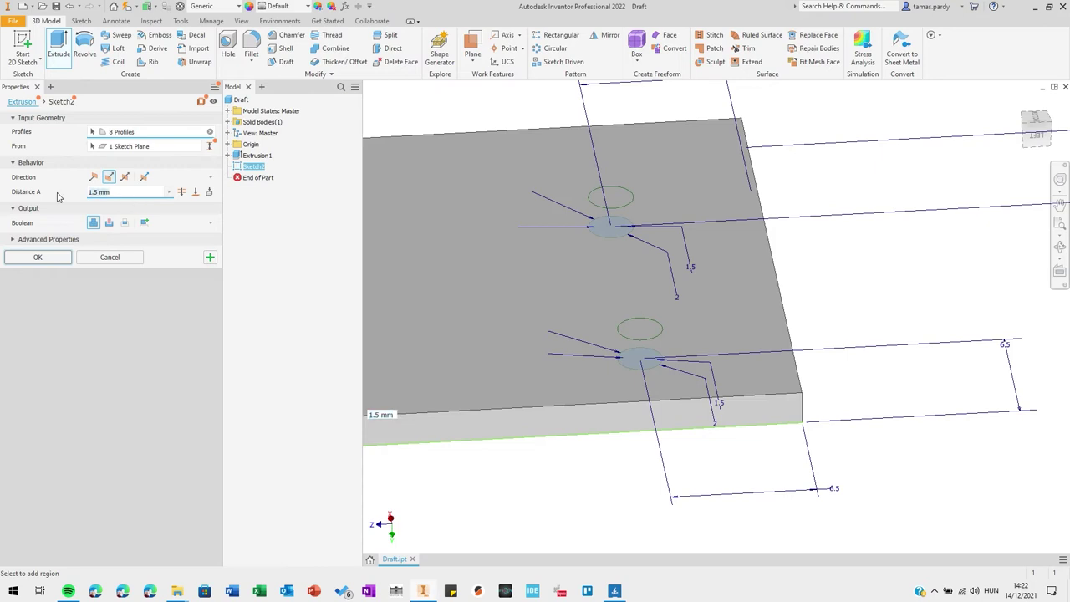
Step: Extrude the pillars to a 6.5 mm distance and confirm after checking the preview
text(6.5)
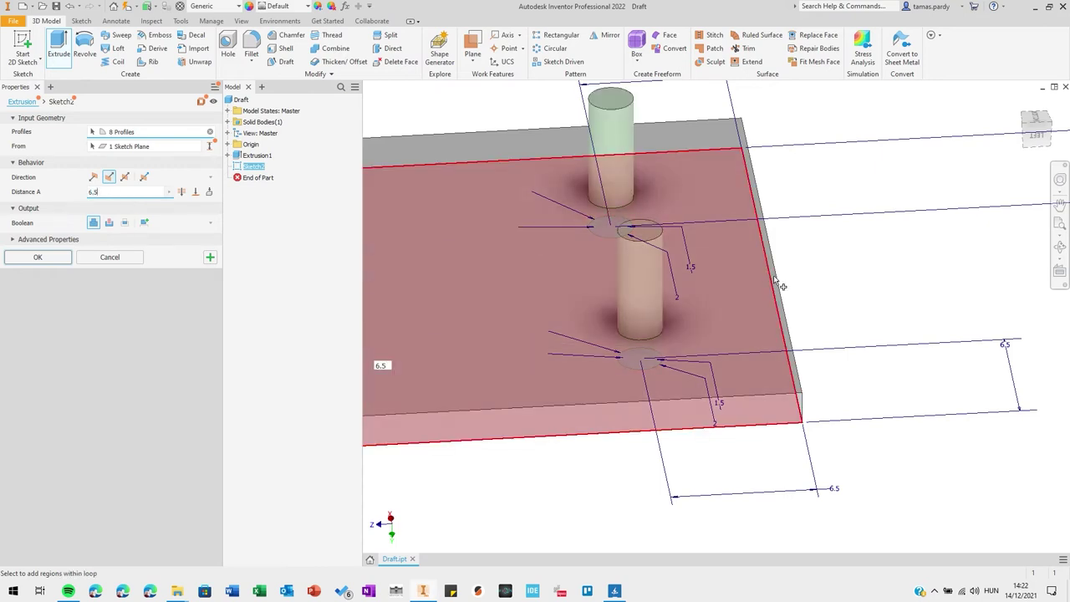
scroll(804, 270, down, 2)
shift+middle_drag(833, 264, 783, 248)
shift+middle_drag(479, 216, 556, 210)
scroll(495, 275, up, 2)
scroll(497, 278, up, 2)
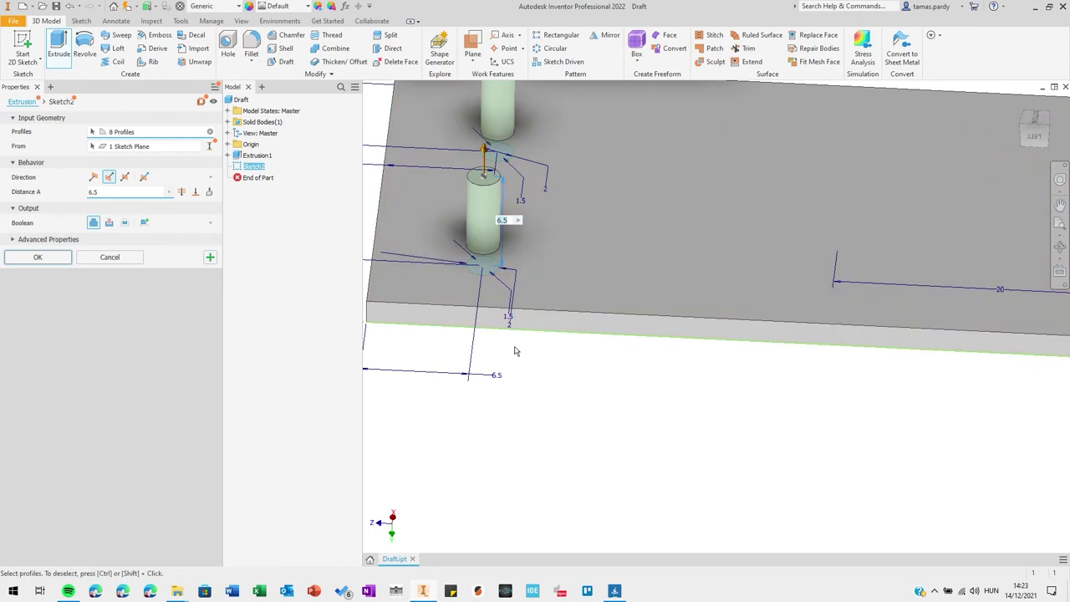
scroll(641, 295, down, 5)
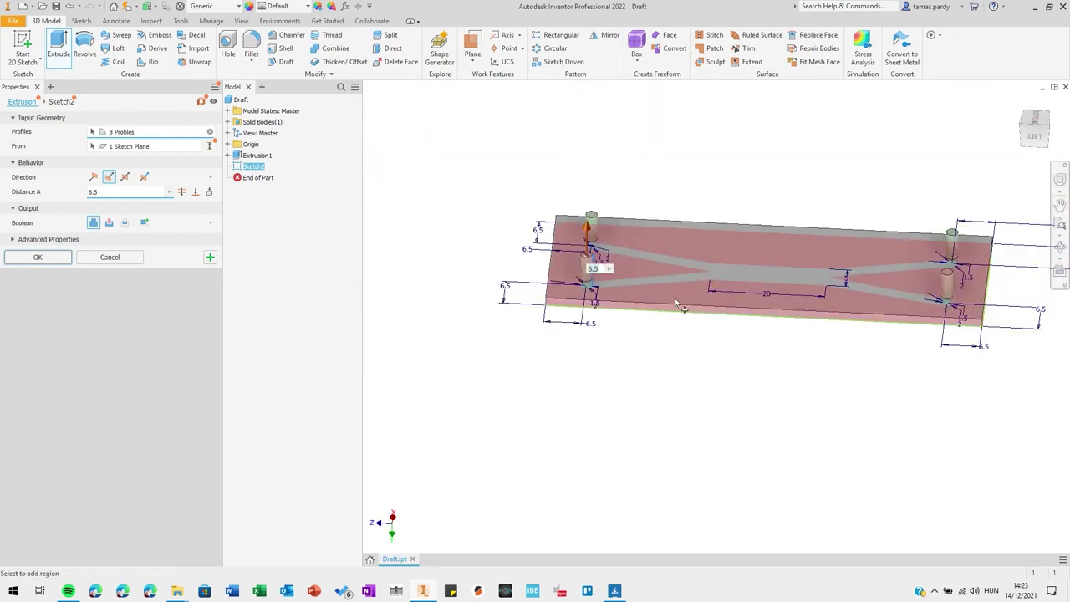
click(38, 257)
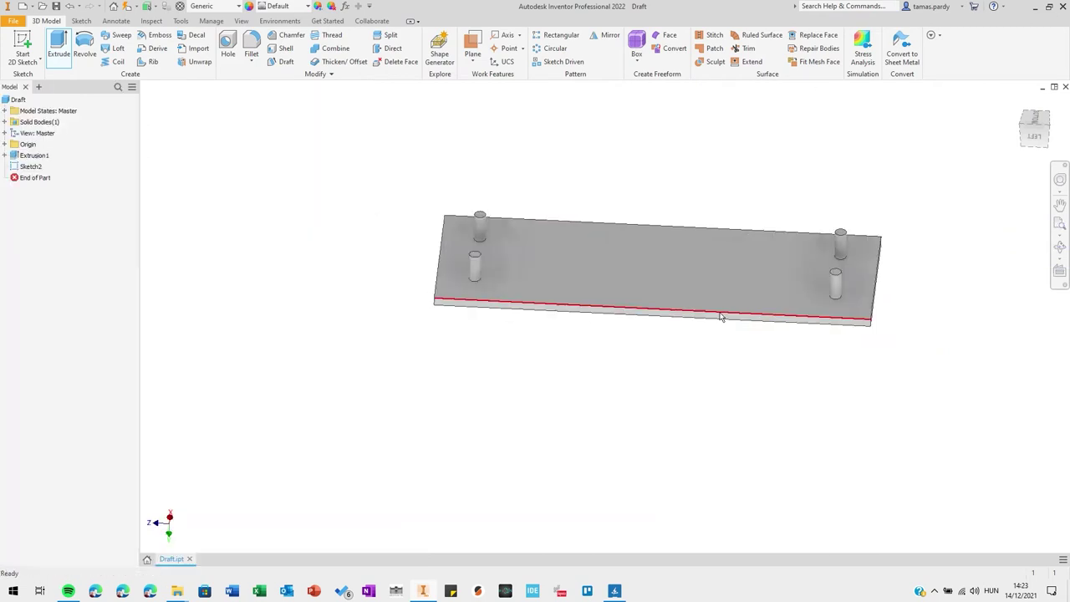
Step: Share Sketch2 from under Extrusion2 so it can be reused
shift+middle_drag(493, 277, 506, 234)
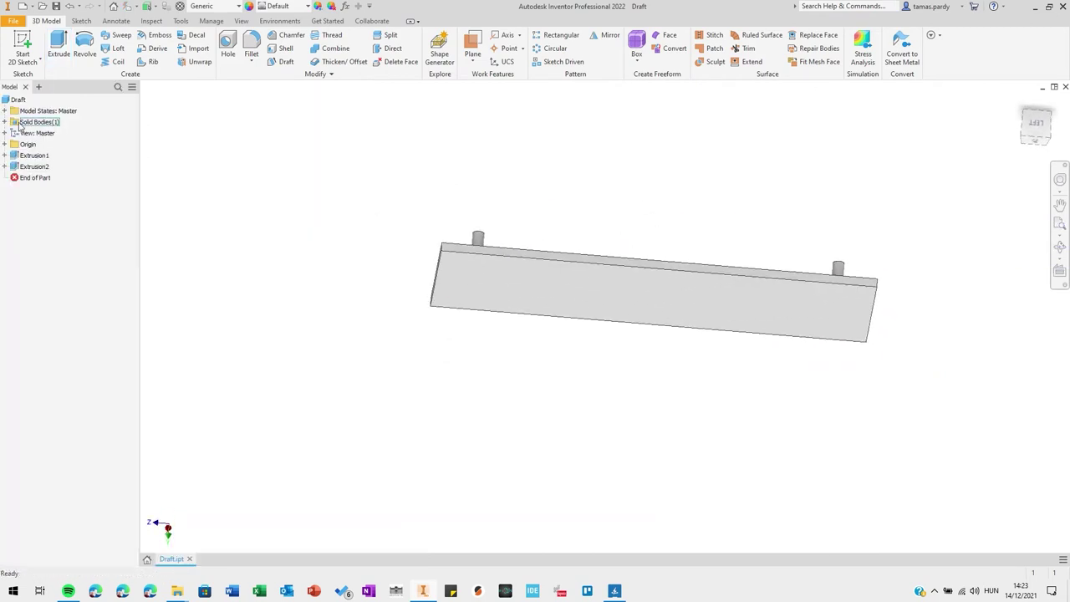
click(4, 167)
right_click(25, 179)
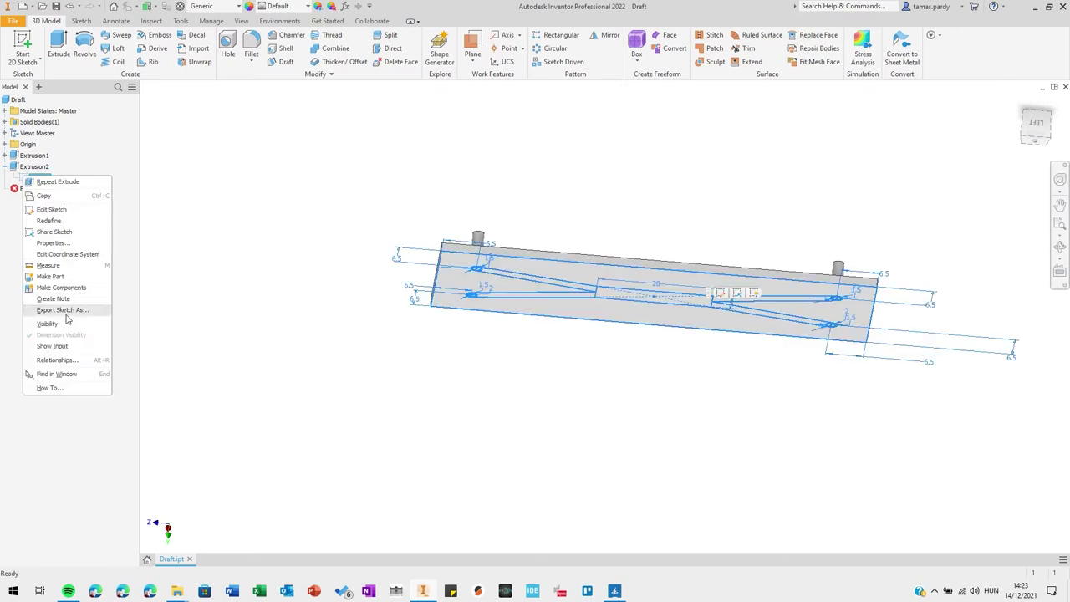
click(55, 231)
Step: Redefine the shared sketch onto a new plate face, oriented by a picked reference edge
shift+middle_drag(645, 191, 644, 246)
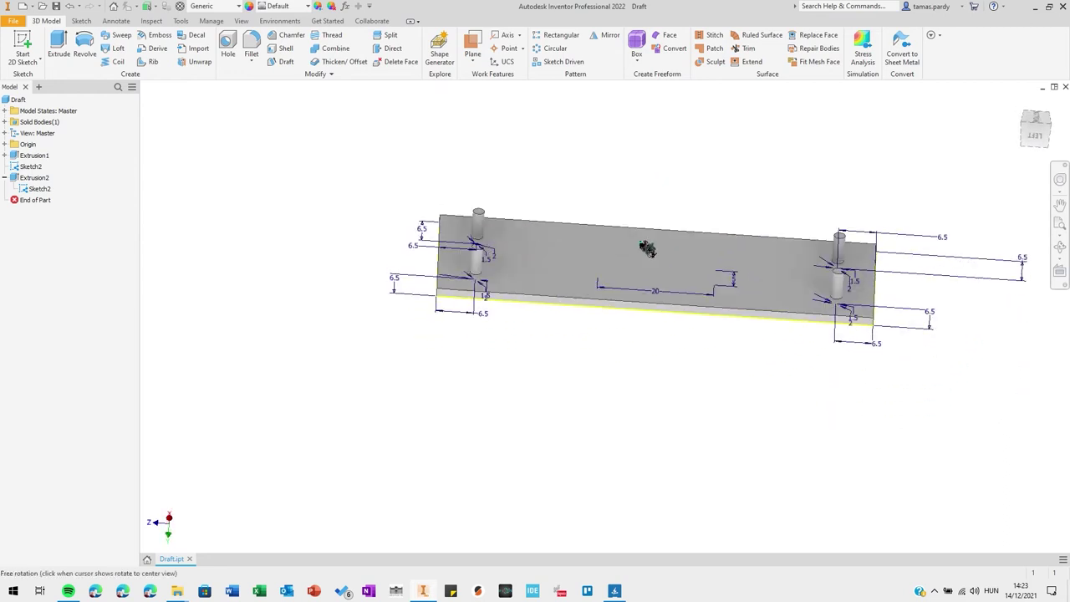
right_click(23, 183)
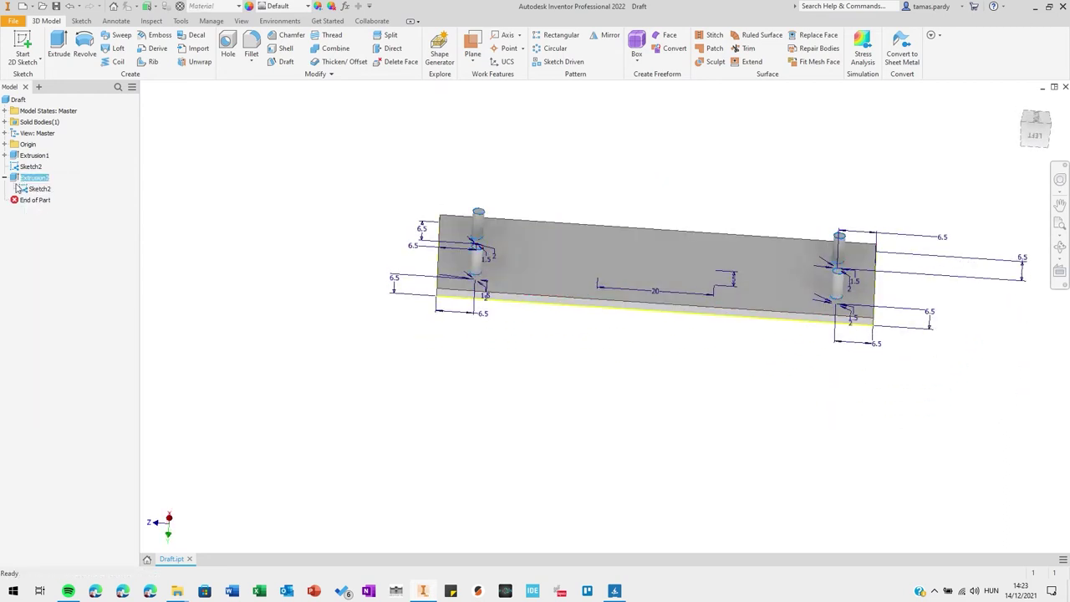
right_click(25, 188)
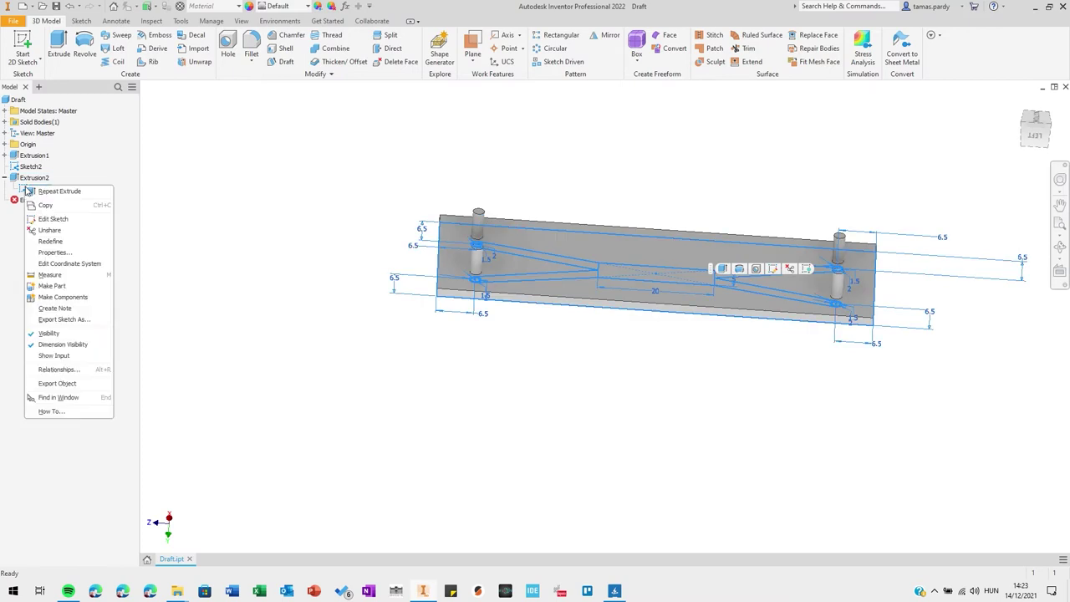
click(50, 241)
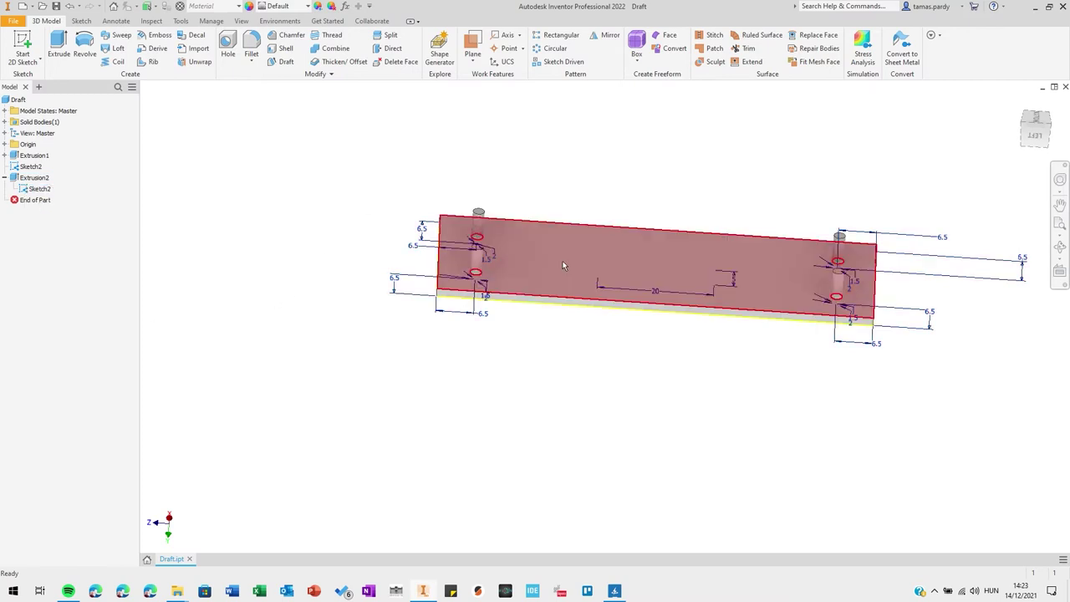
click(661, 217)
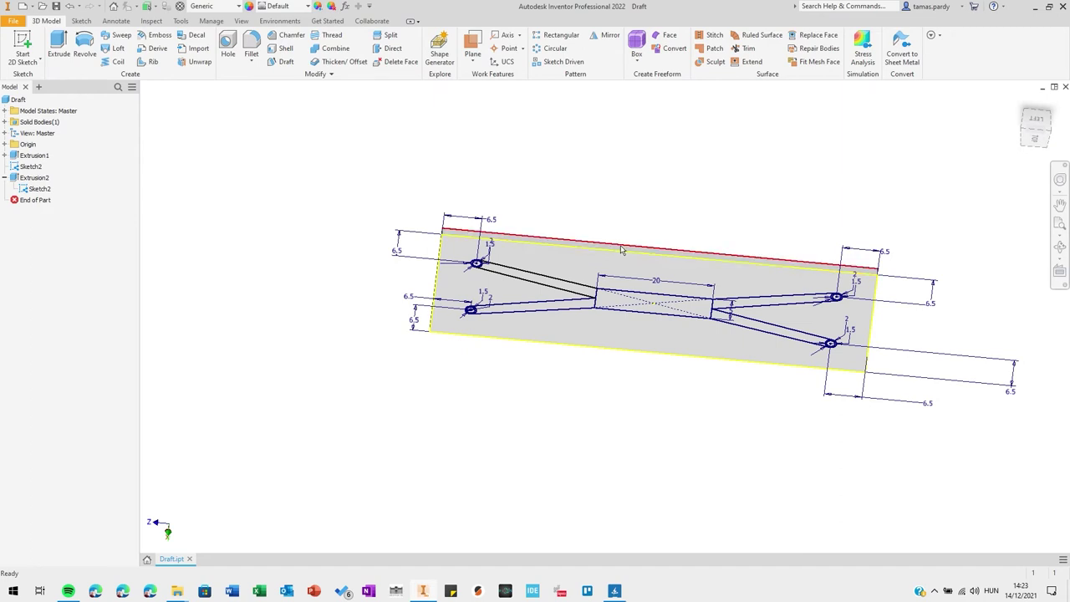
click(640, 285)
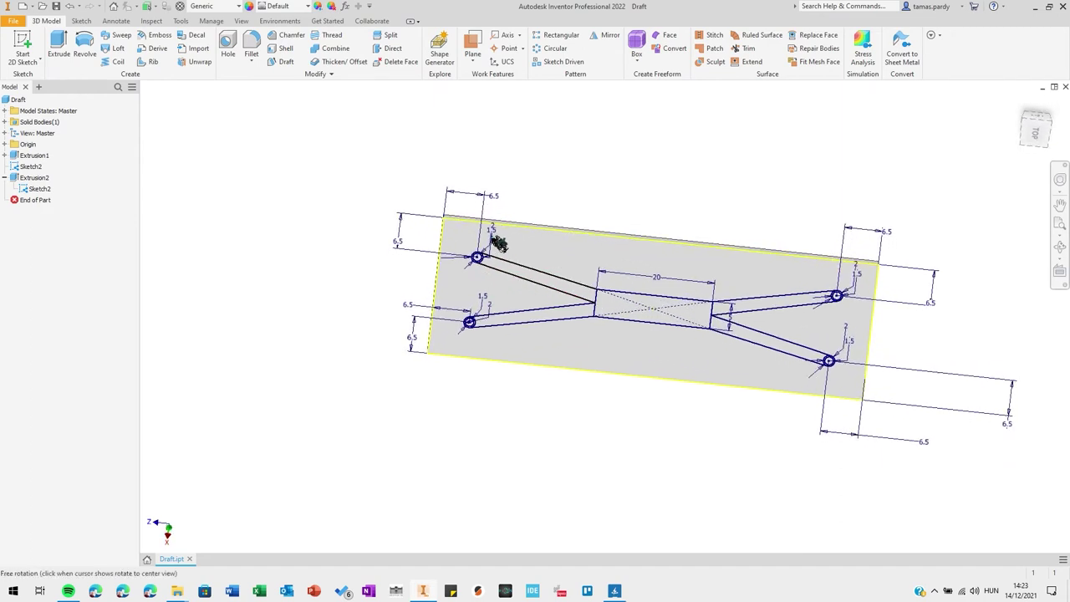
Step: Start a new extrusion of four shared-sketch regions with the direction flipped
click(58, 46)
scroll(587, 261, up, 5)
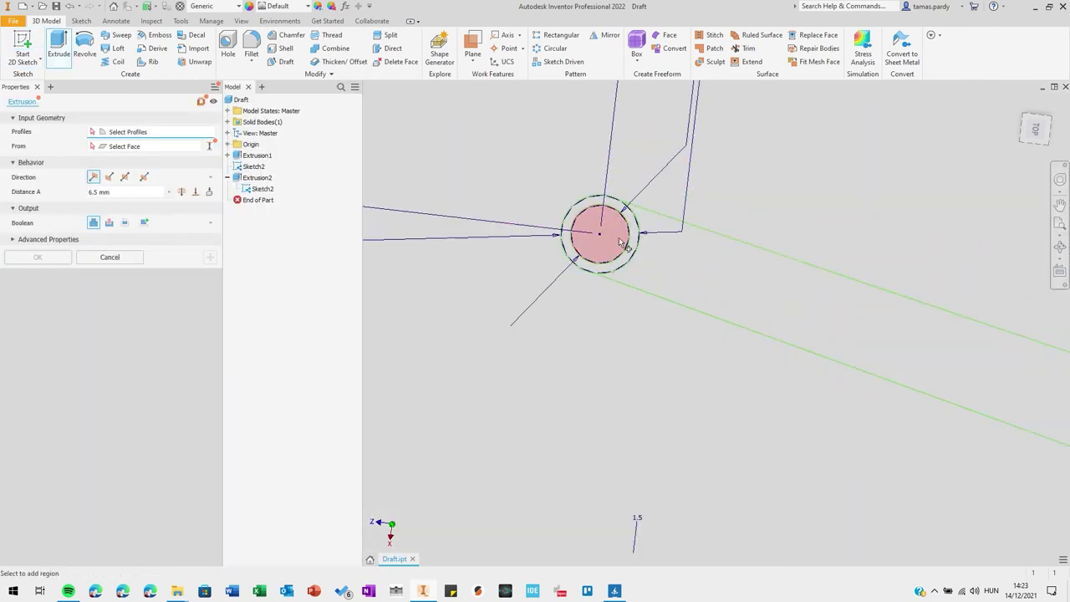
scroll(587, 261, down, 4)
click(606, 358)
scroll(574, 263, up, 4)
click(557, 228)
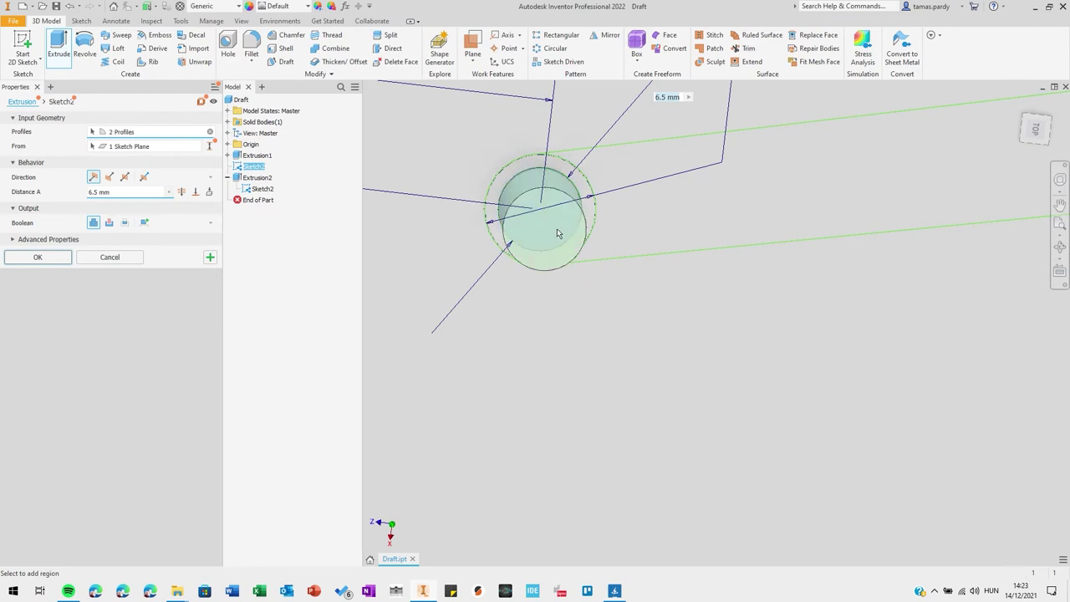
scroll(556, 228, down, 4)
scroll(805, 261, up, 4)
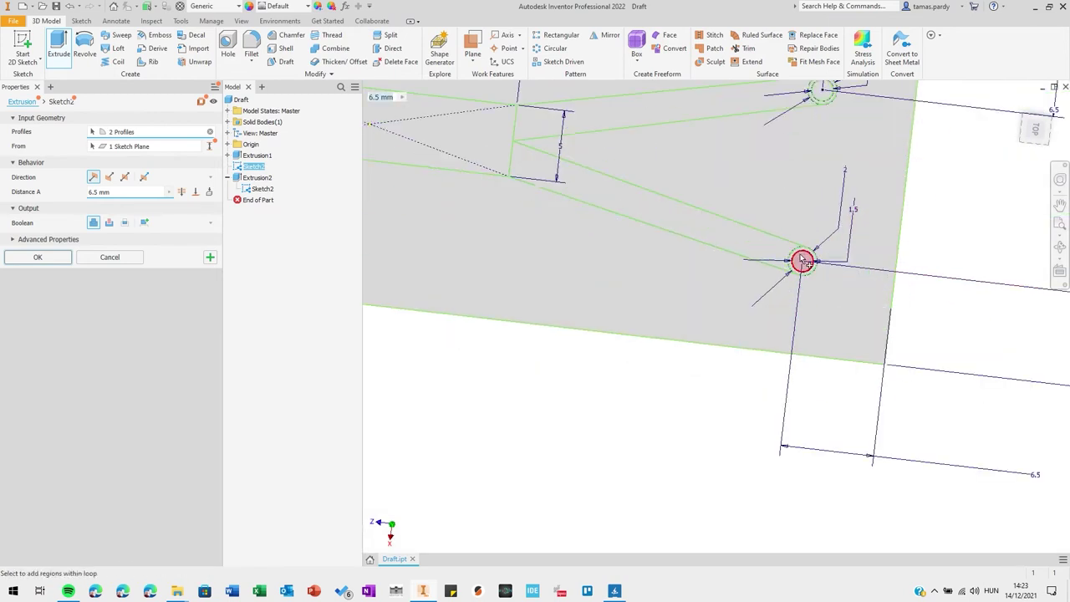
click(800, 260)
click(822, 91)
click(109, 176)
Step: Set the extrusion extent to Through All and confirm Extrusion3
shift+middle_drag(625, 251, 620, 341)
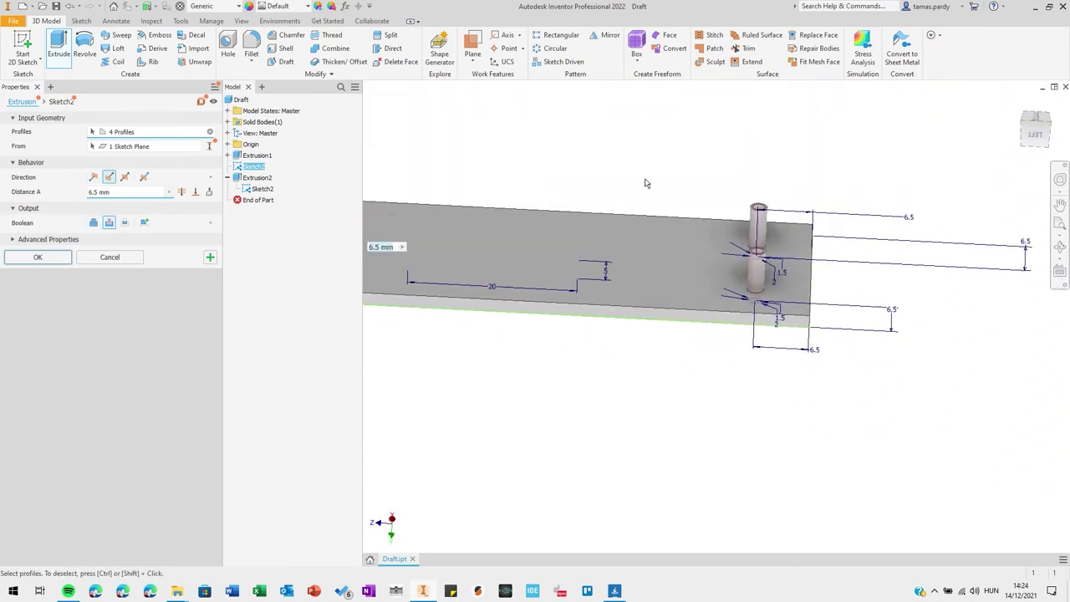
shift+middle_drag(684, 167, 669, 193)
scroll(669, 193, down, 3)
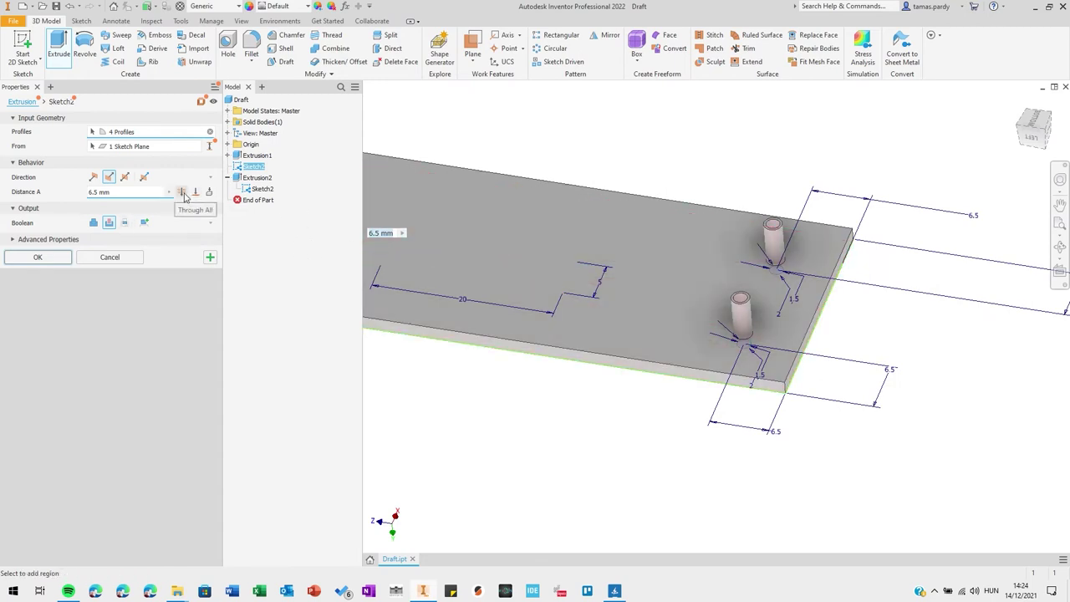
click(183, 192)
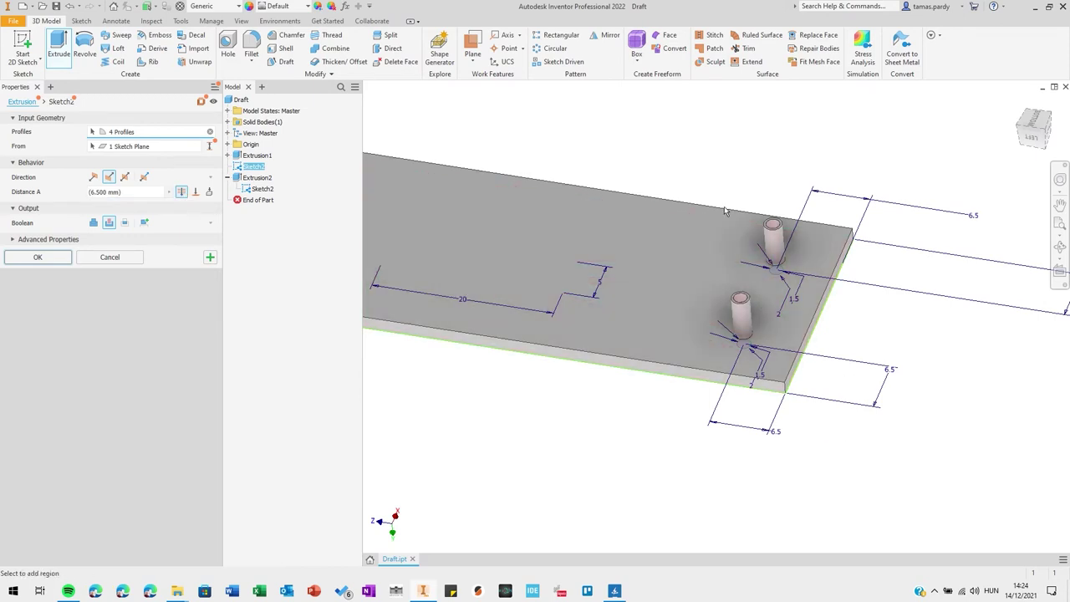
mouse_move(722, 196)
shift+middle_down()
mouse_move(702, 159)
mouse_move(723, 209)
mouse_move(724, 182)
mouse_move(723, 200)
shift+middle_up()
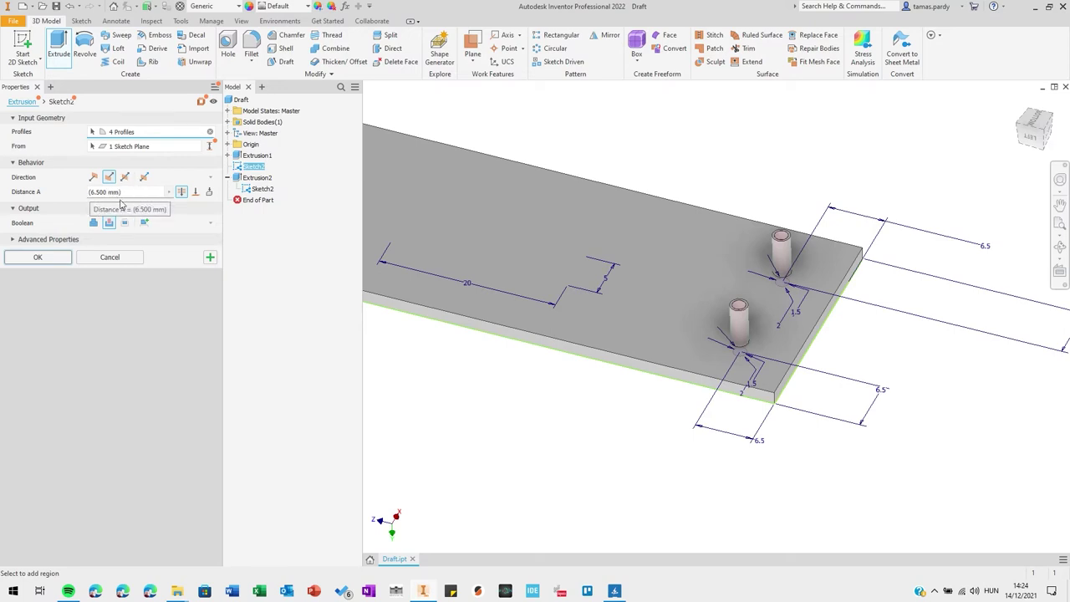
click(57, 261)
scroll(505, 323, down, 5)
middle_drag(502, 325, 509, 398)
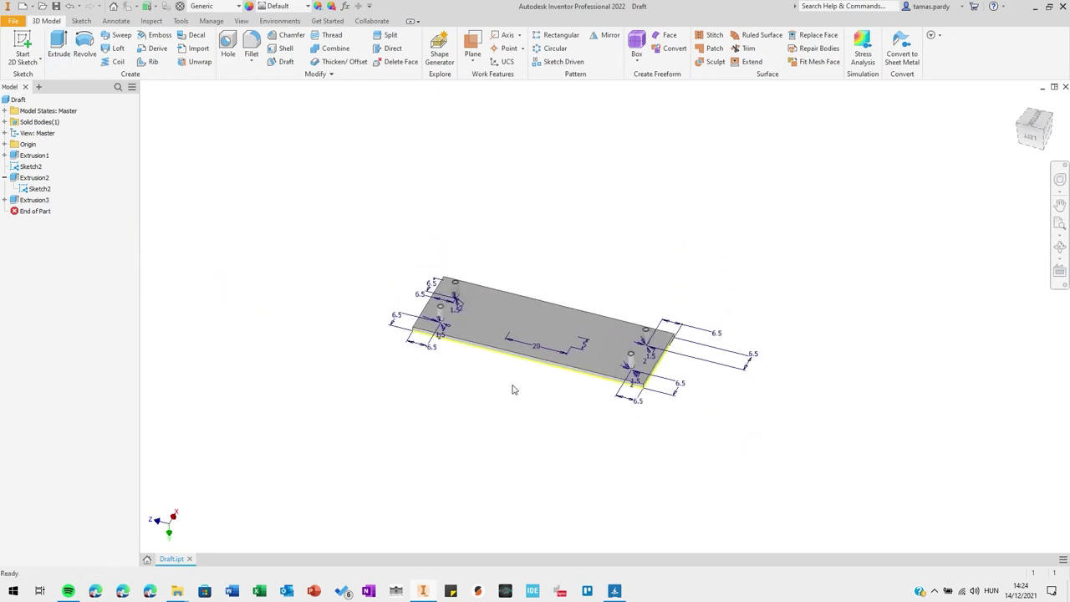
Step: Create Fillet1 with a 0.5 mm radius on the four pillar base edges
scroll(537, 351, up, 5)
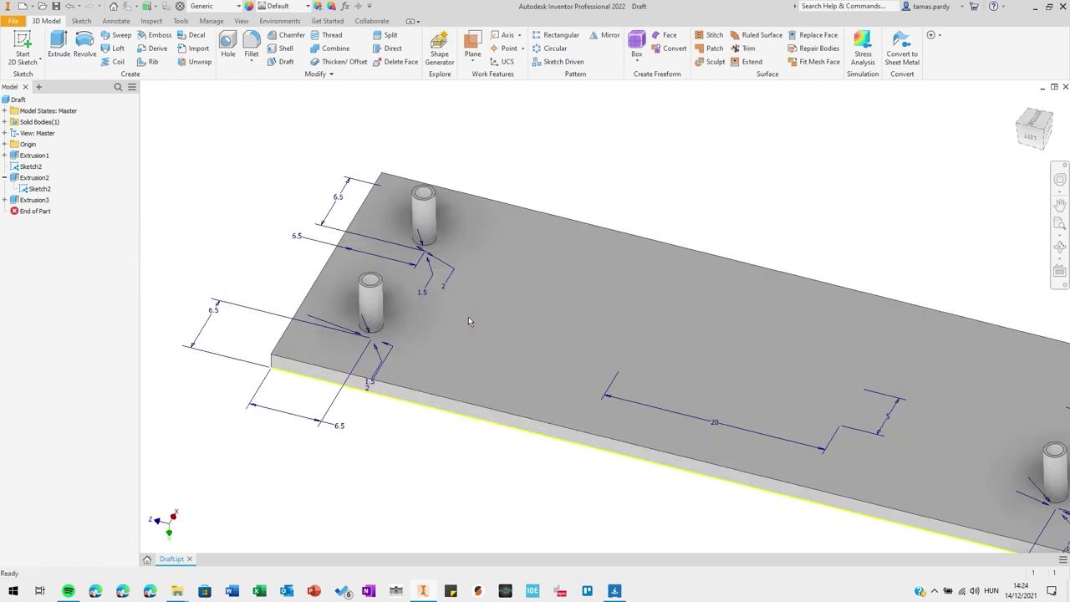
click(252, 46)
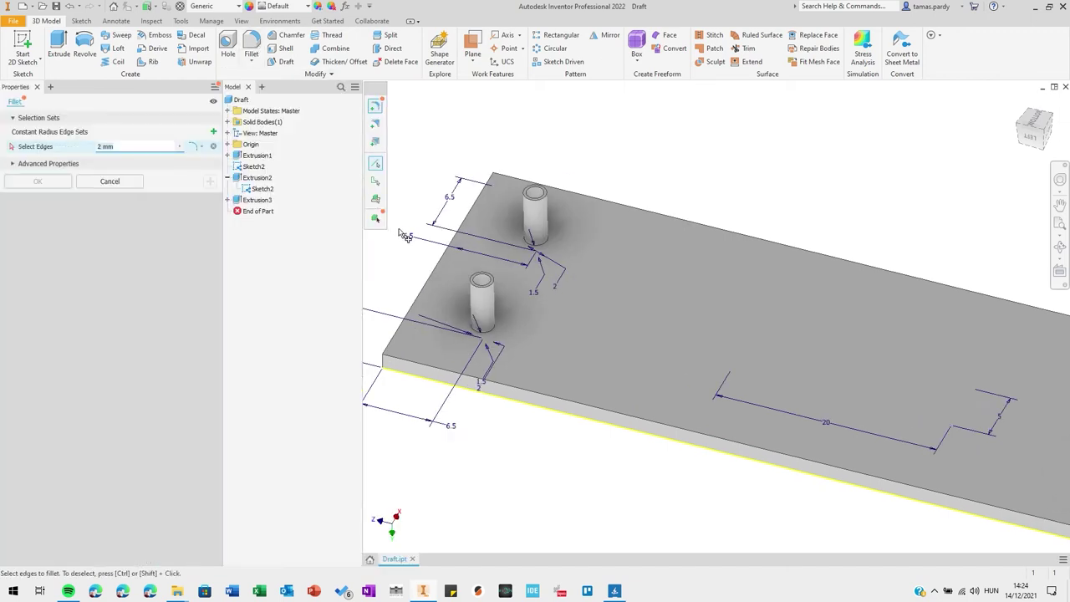
click(536, 240)
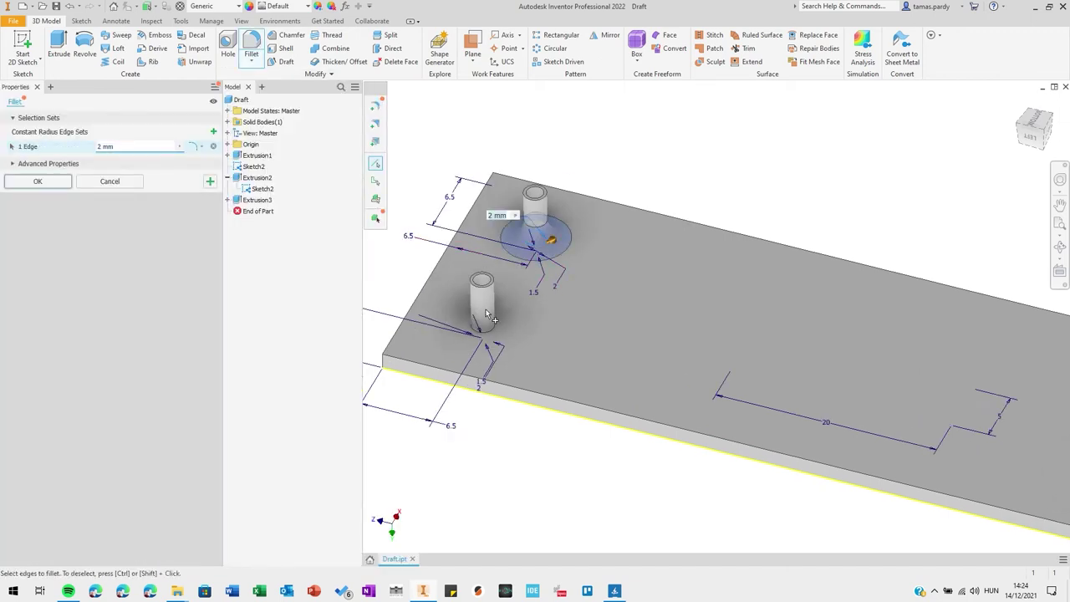
click(485, 327)
shift+middle_drag(616, 301, 752, 370)
click(735, 370)
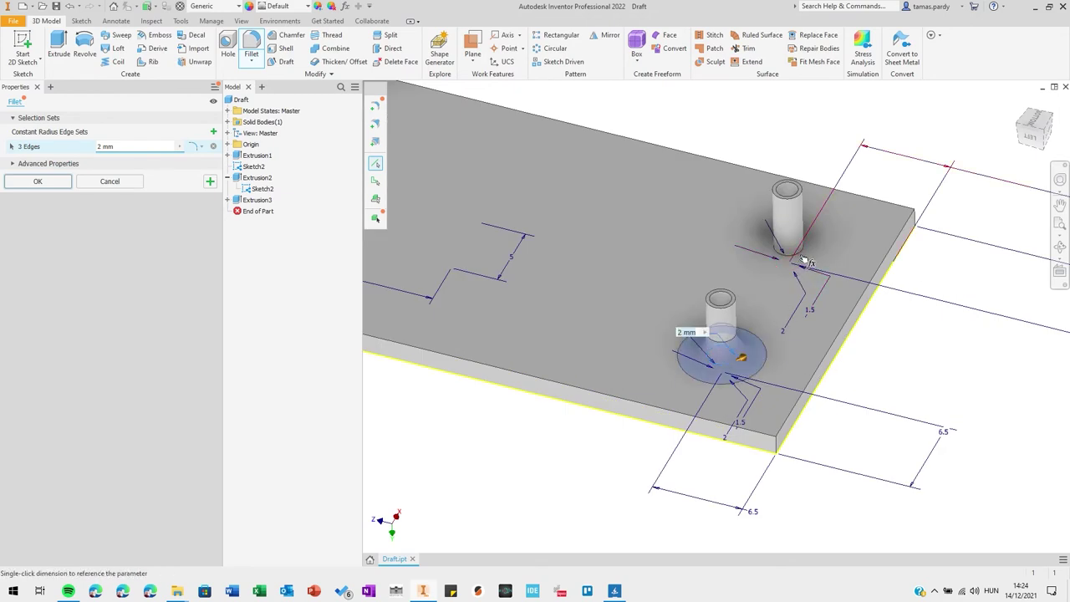
click(778, 257)
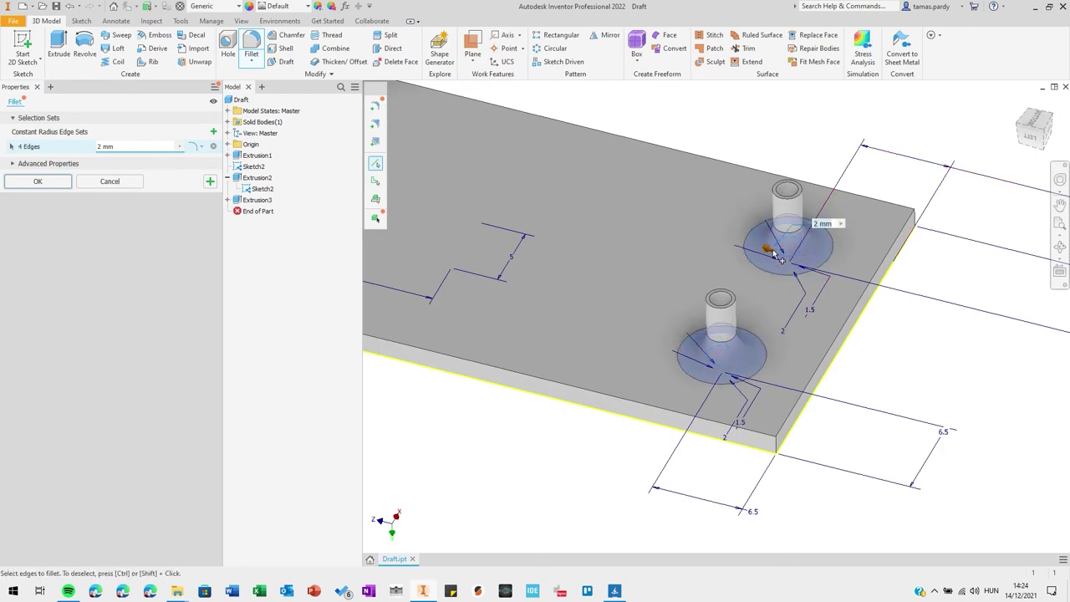
text(0.5)
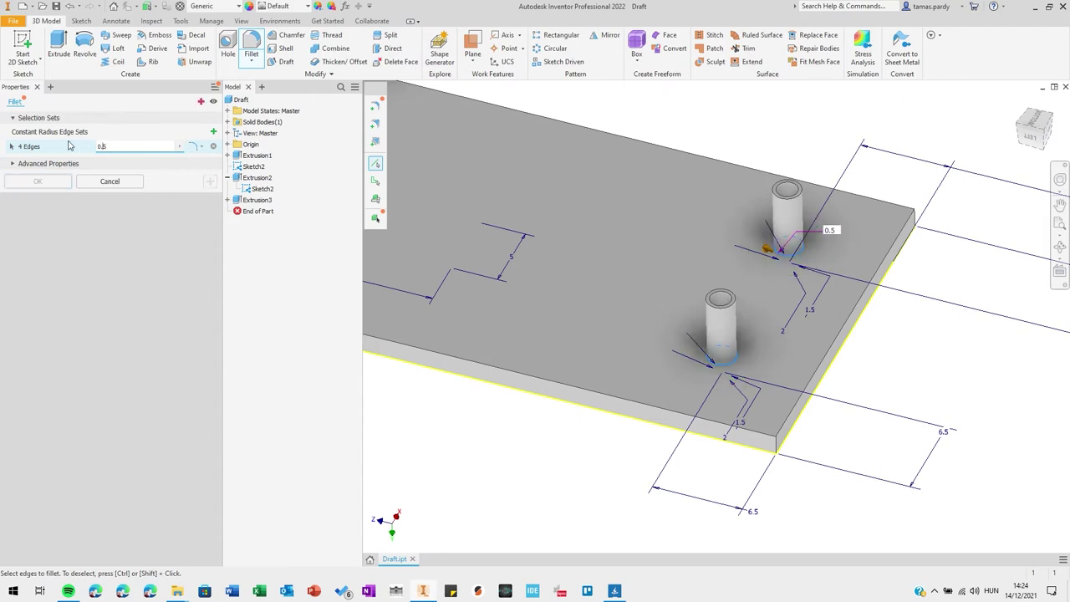
scroll(543, 295, up, 2)
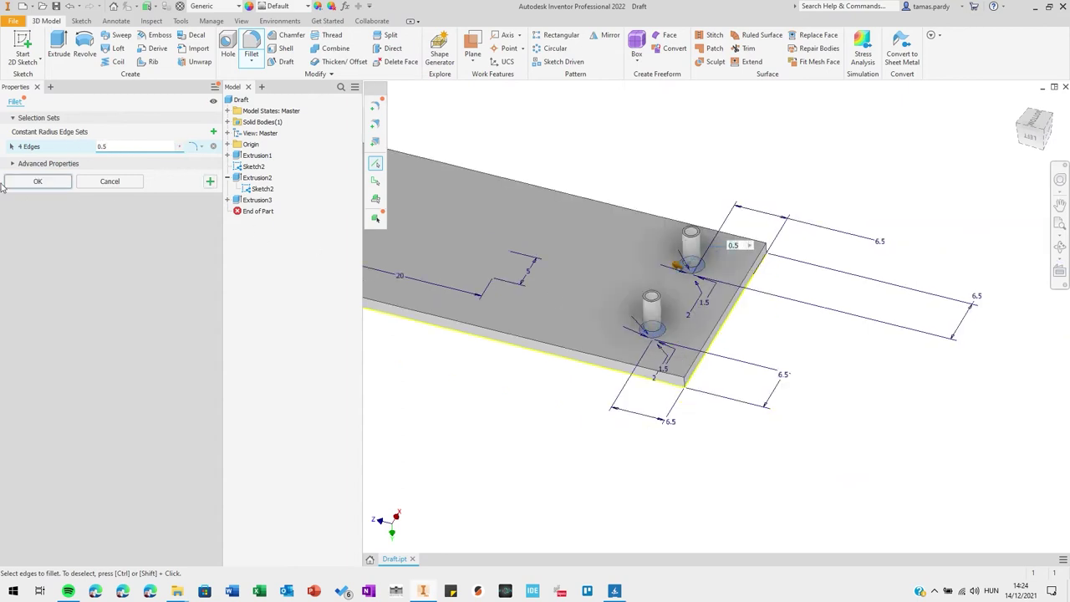
click(37, 182)
shift+middle_drag(624, 286, 716, 248)
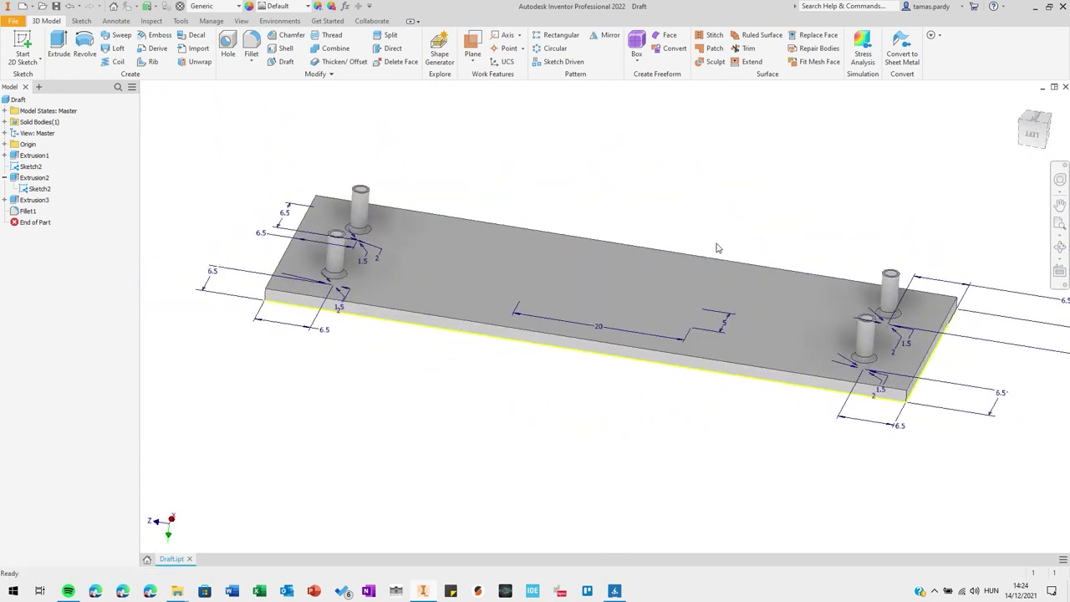
scroll(706, 262, up, 5)
scroll(710, 268, down, 4)
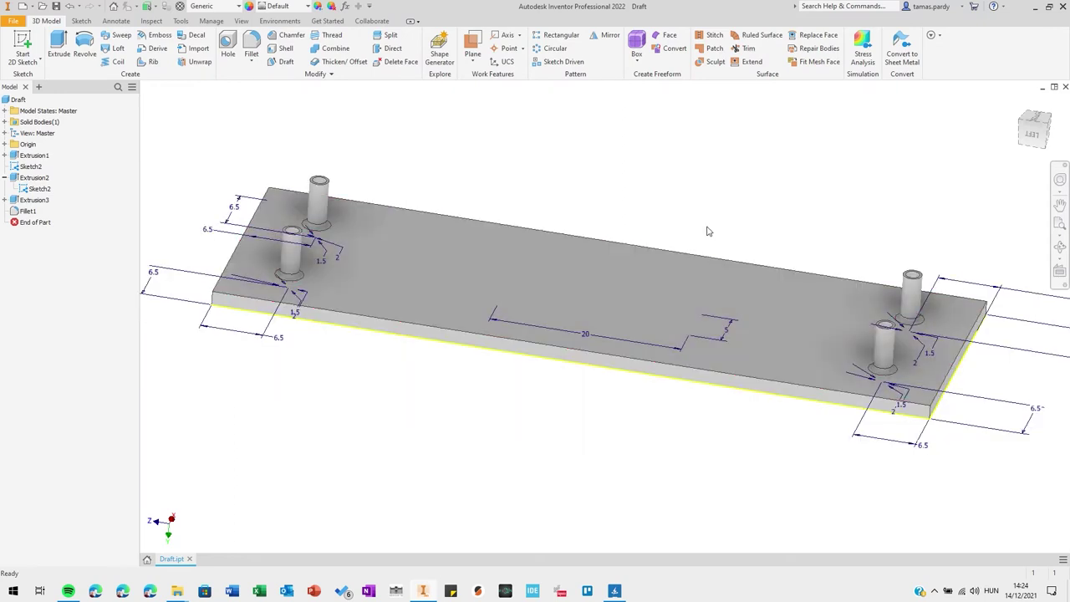
key(Page_Up)
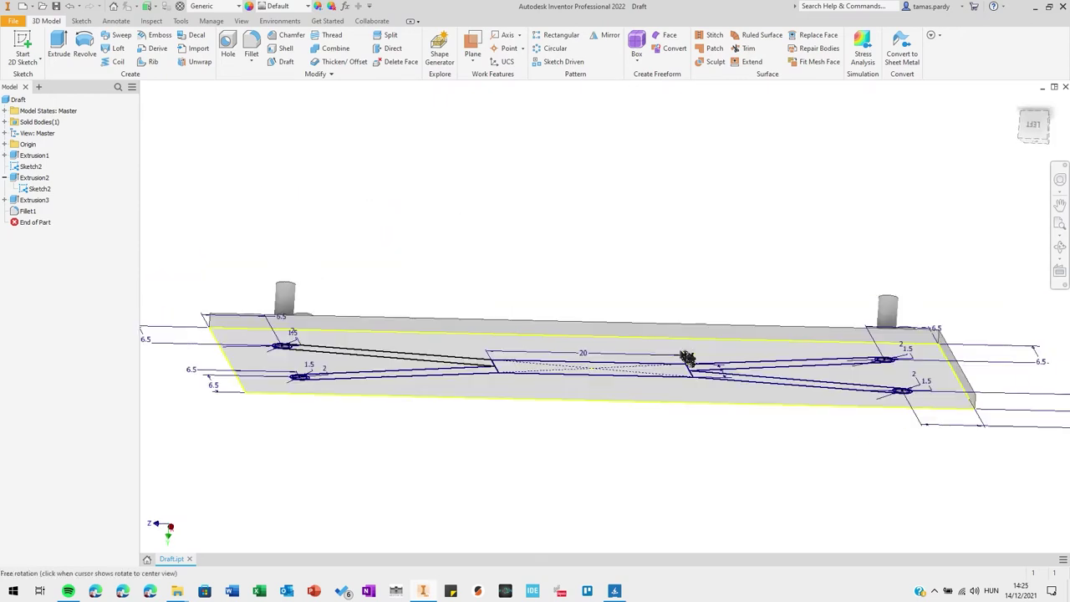
middle_drag(656, 418, 634, 317)
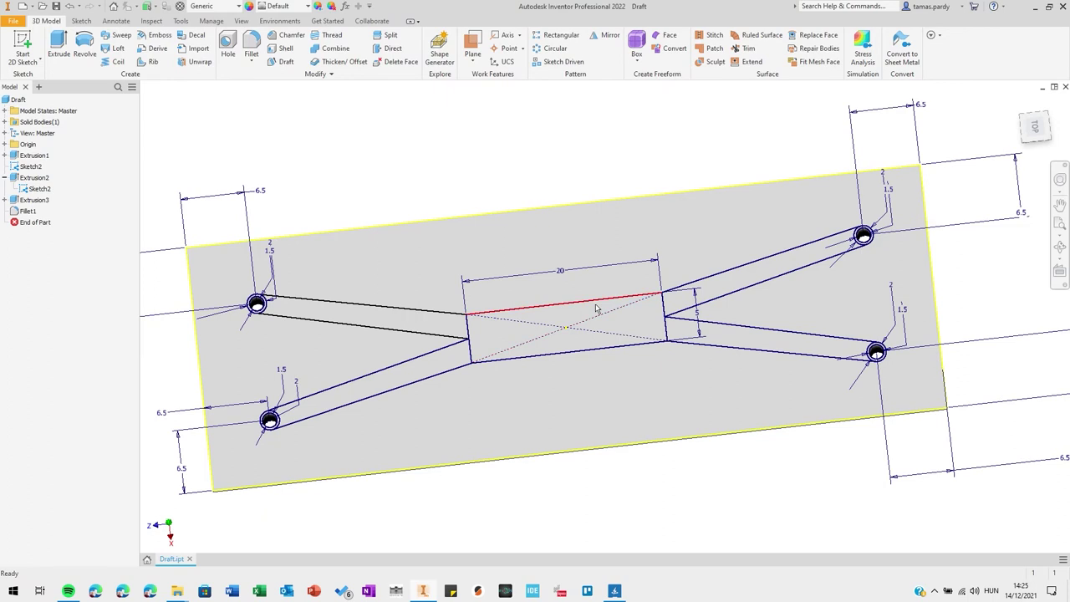
Step: Start an extrusion and select the first bar and hole profiles of Sketch2
click(58, 44)
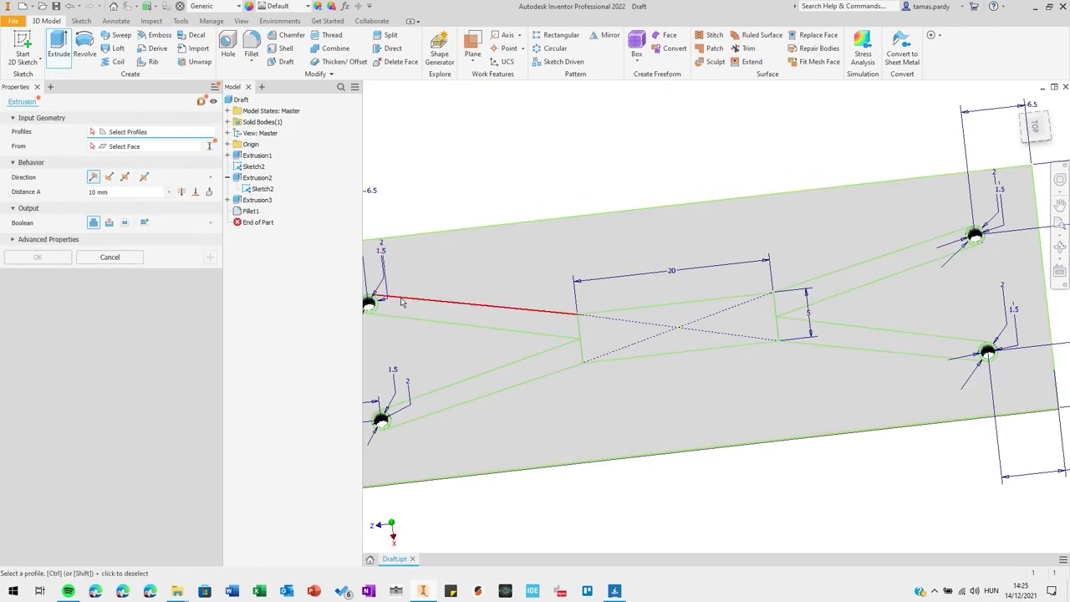
click(483, 305)
scroll(460, 321, down, 5)
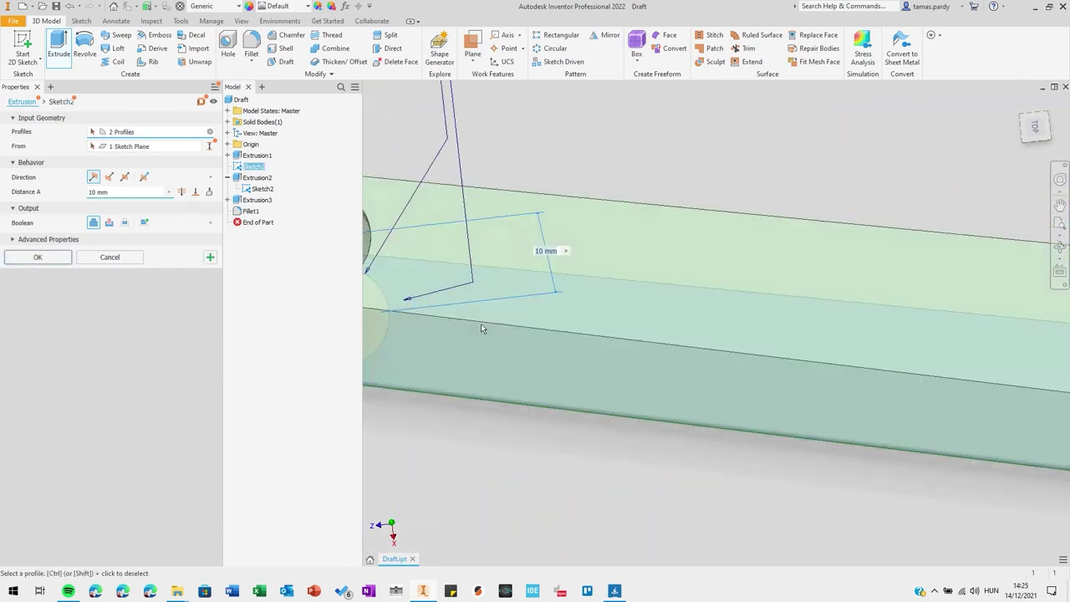
scroll(480, 493, up, 3)
scroll(489, 494, down, 3)
click(489, 494)
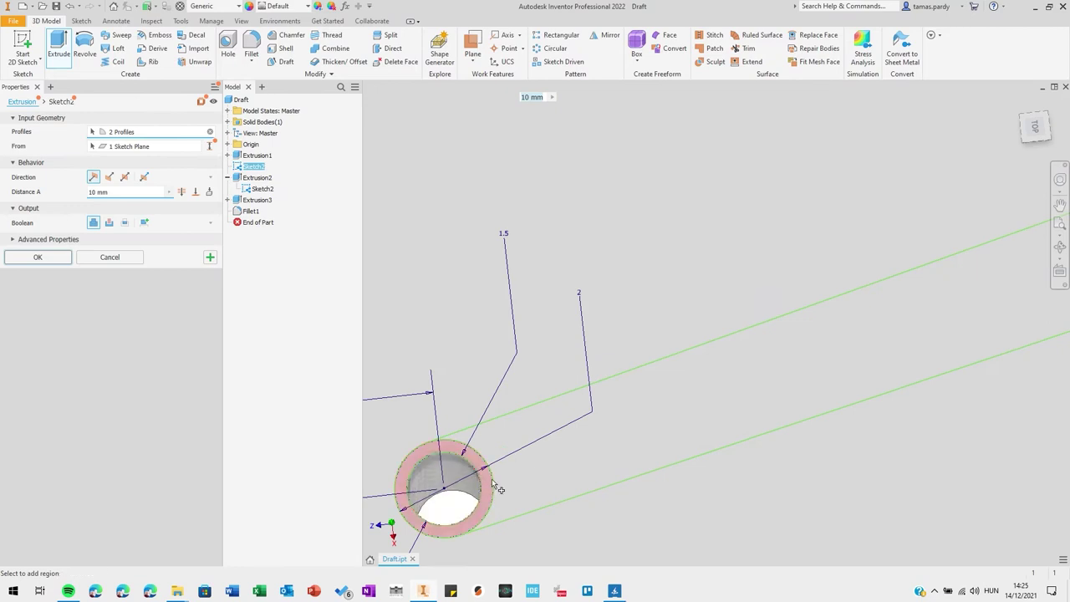
click(585, 480)
scroll(585, 418, up, 2)
click(483, 470)
click(445, 117)
Step: Add the centre region, strip and hole-ring profiles, and reverse the extrusion to cut 0.3 mm into the plate
scroll(764, 187, up, 3)
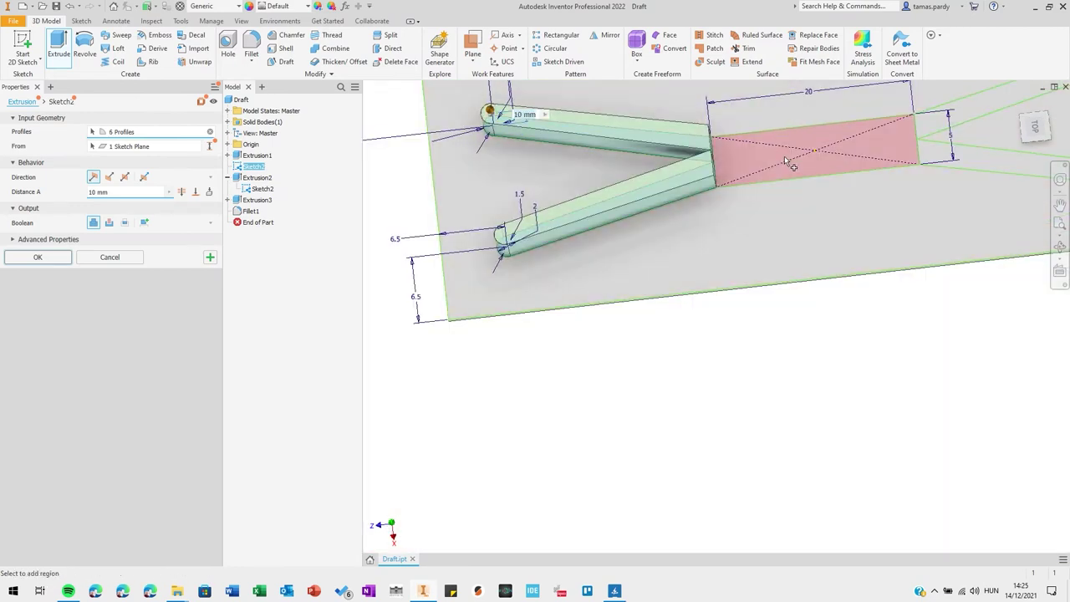
click(765, 185)
scroll(603, 216, down, 3)
click(603, 219)
click(648, 122)
scroll(692, 106, down, 4)
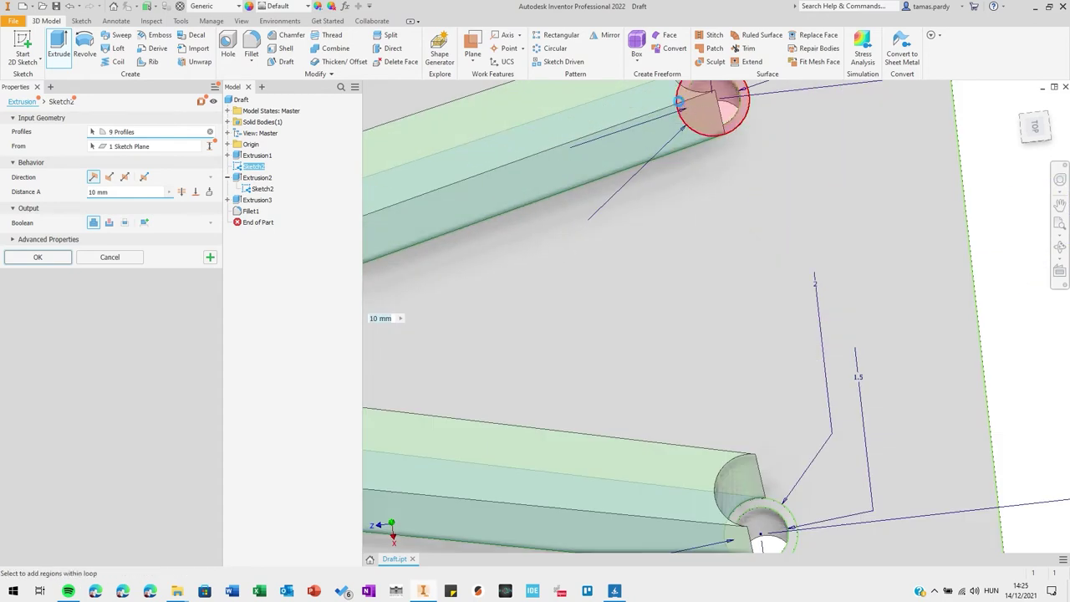
click(692, 111)
click(750, 503)
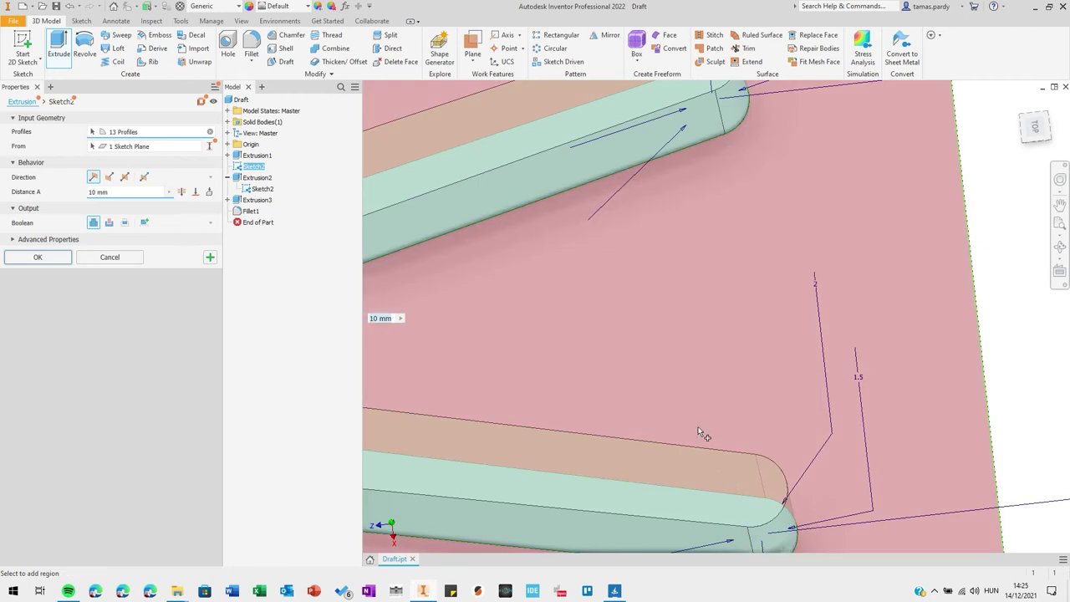
scroll(639, 345, up, 5)
scroll(703, 198, down, 1)
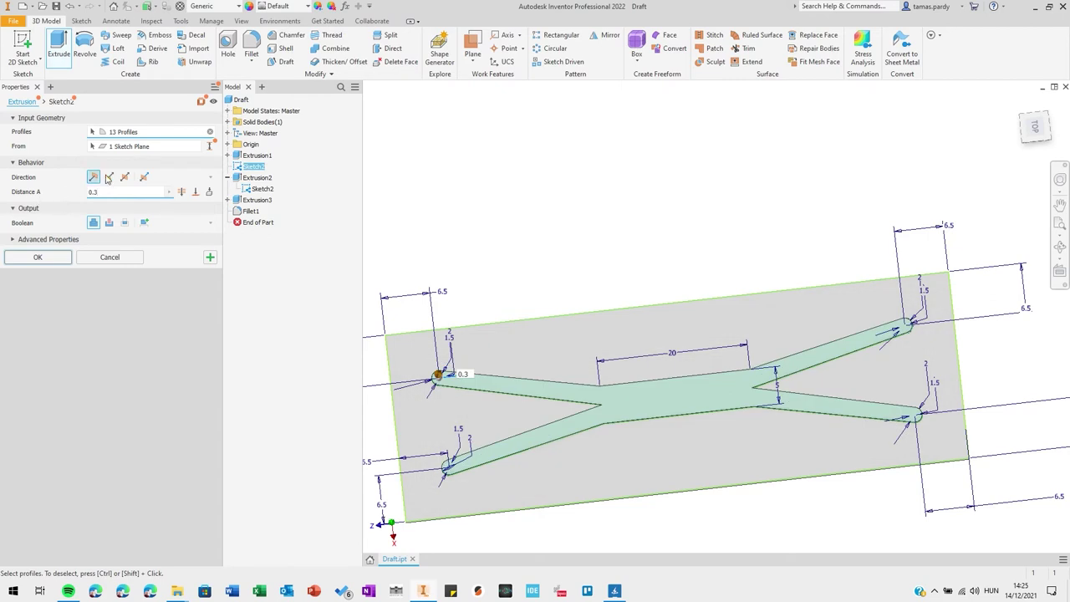
click(108, 177)
shift+middle_drag(678, 389, 666, 360)
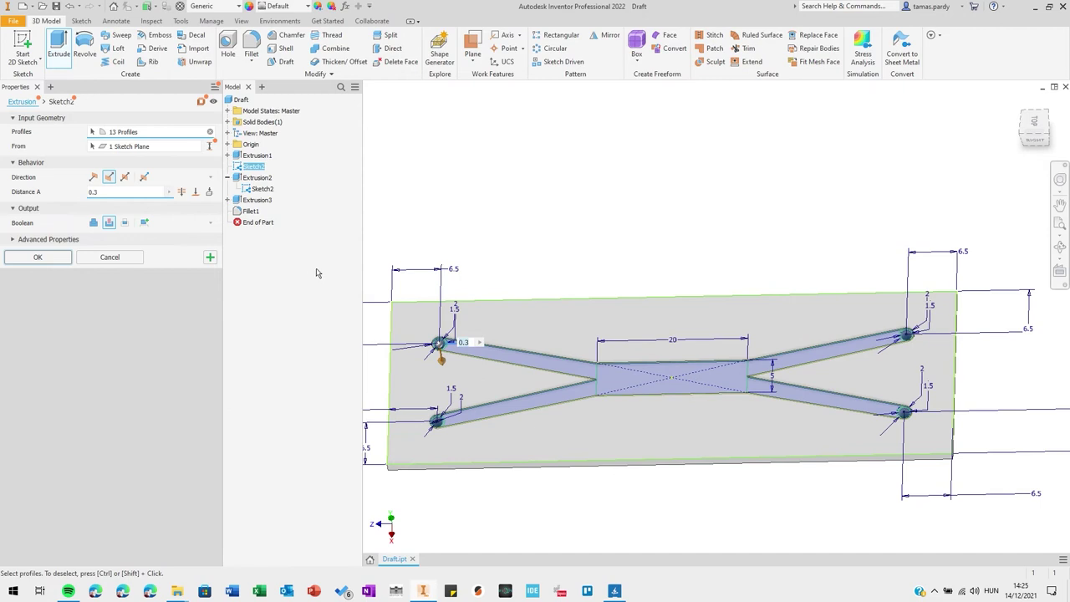
click(37, 257)
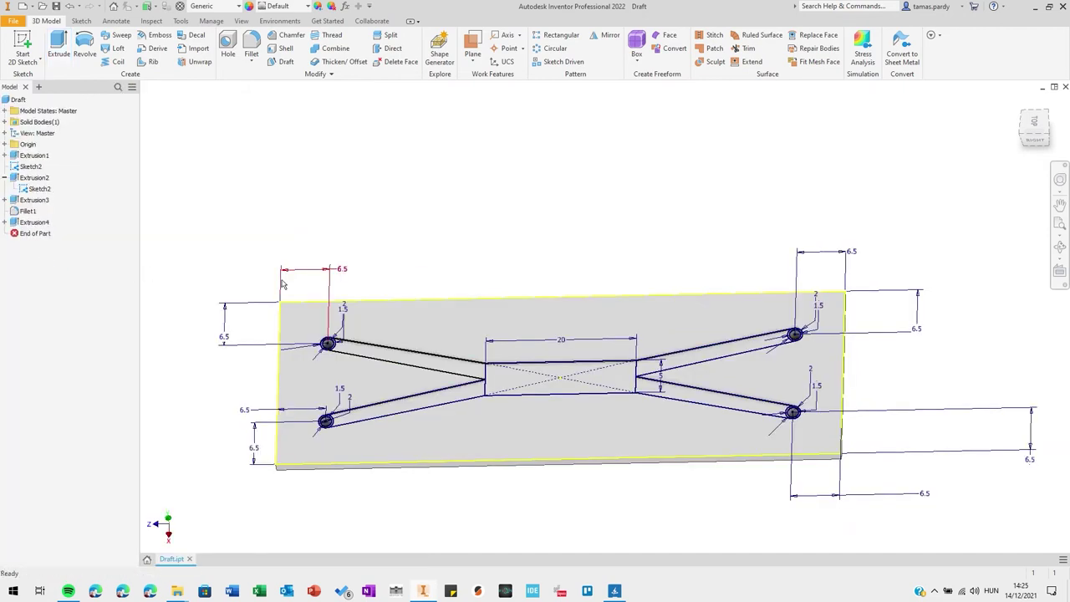
scroll(531, 393, down, 5)
scroll(530, 393, up, 5)
mouse_move(530, 393)
shift+middle_down()
mouse_move(616, 370)
mouse_move(616, 434)
mouse_move(640, 262)
mouse_move(640, 401)
mouse_move(649, 267)
mouse_move(652, 282)
mouse_move(621, 267)
mouse_move(680, 226)
mouse_move(688, 198)
mouse_move(644, 227)
mouse_move(639, 248)
shift+middle_up()
scroll(438, 395, up, 5)
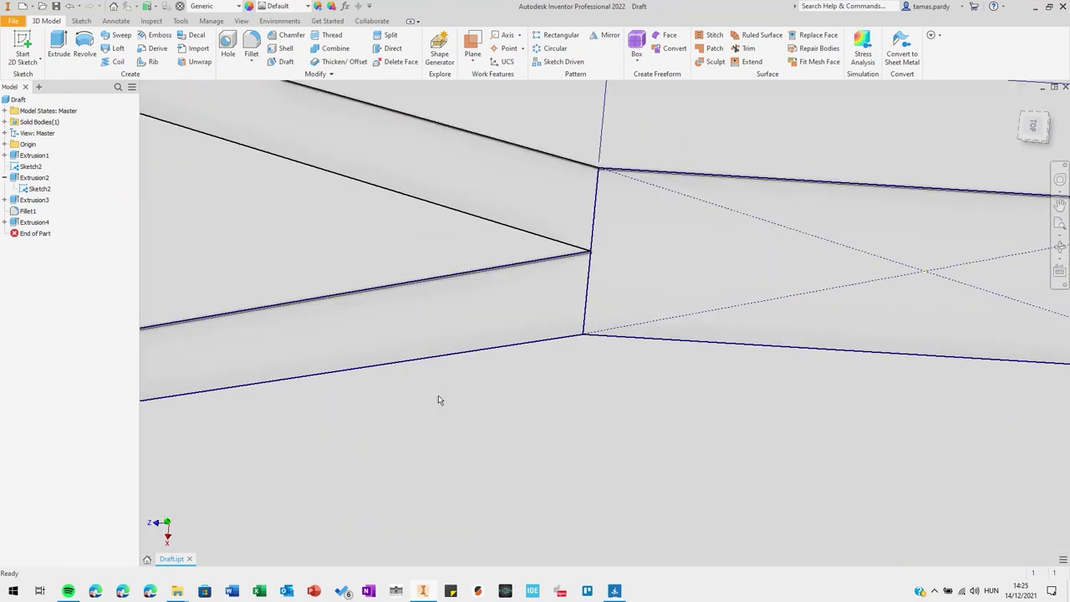
shift+middle_drag(438, 395, 508, 377)
key(F5)
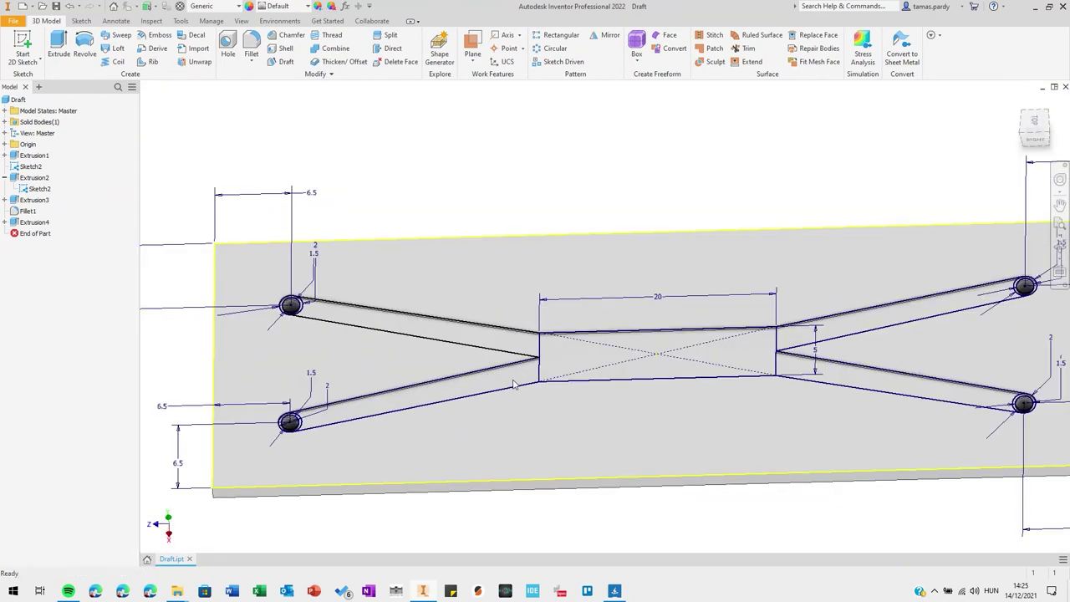
scroll(299, 323, up, 5)
key(F5)
key(F5)
middle_drag(383, 384, 399, 376)
scroll(312, 423, up, 5)
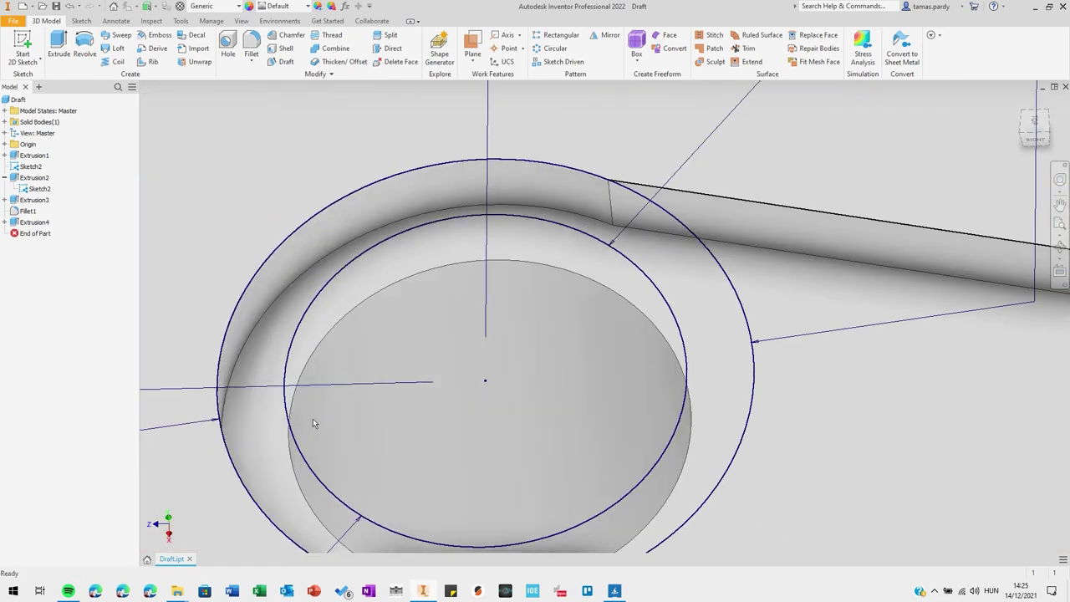
shift+middle_drag(312, 423, 427, 419)
key(F5)
key(F5)
key(F5)
key(F5)
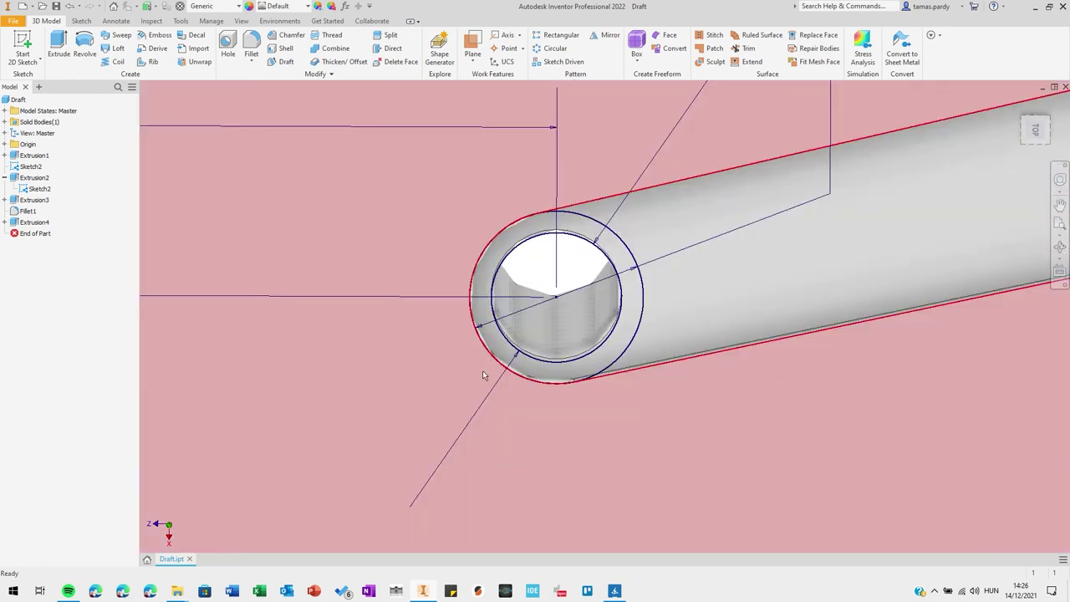
key(F2)
key(F5)
key(F5)
key(F5)
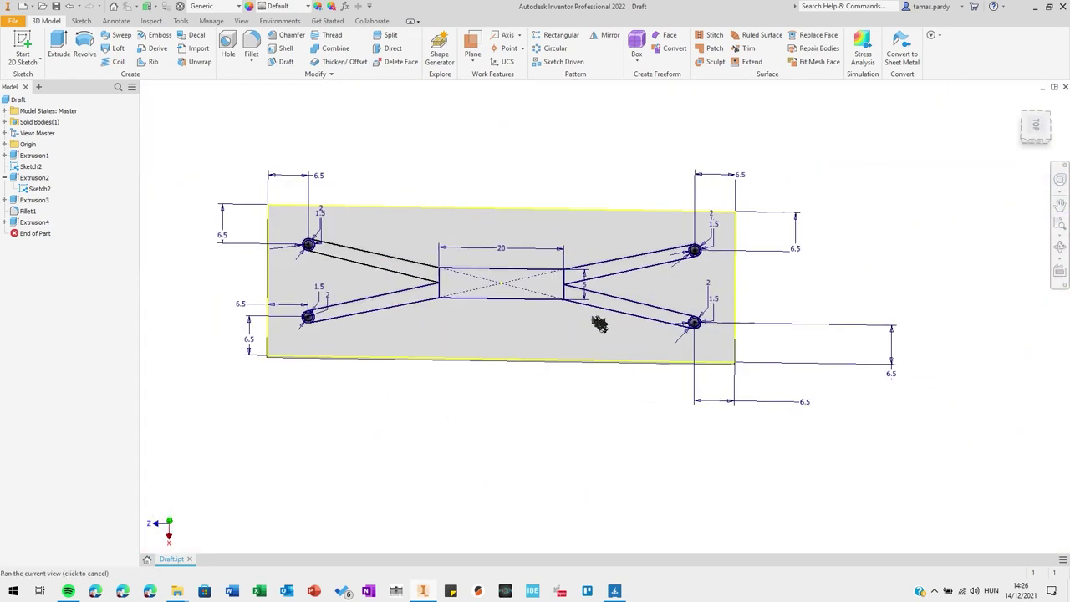
key(F5)
key(F5)
key(F5)
key(F5)
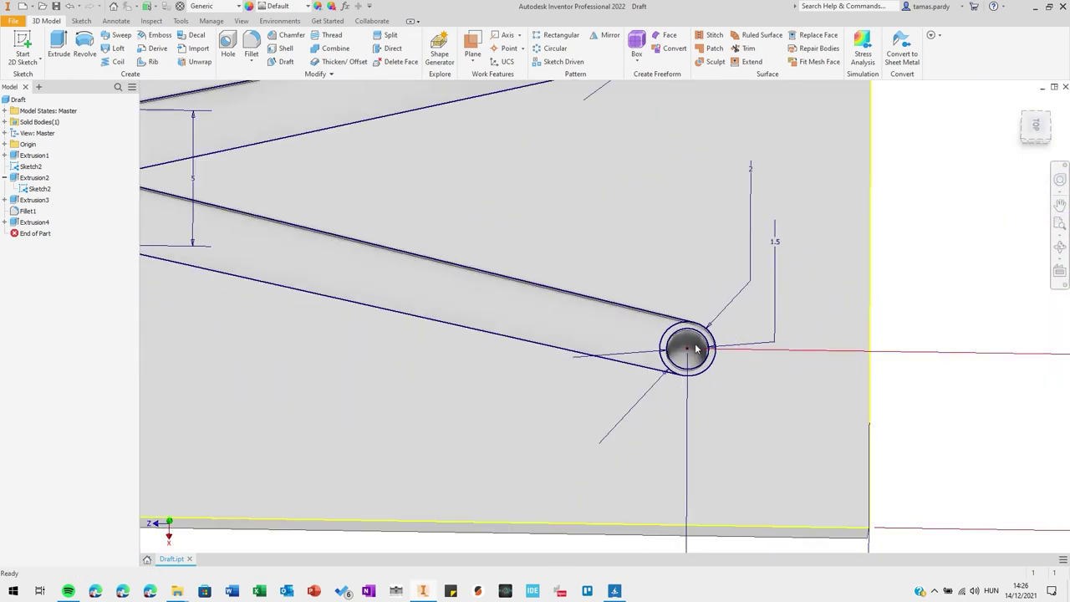
key(F5)
key(F5)
key(F5)
key(F5)
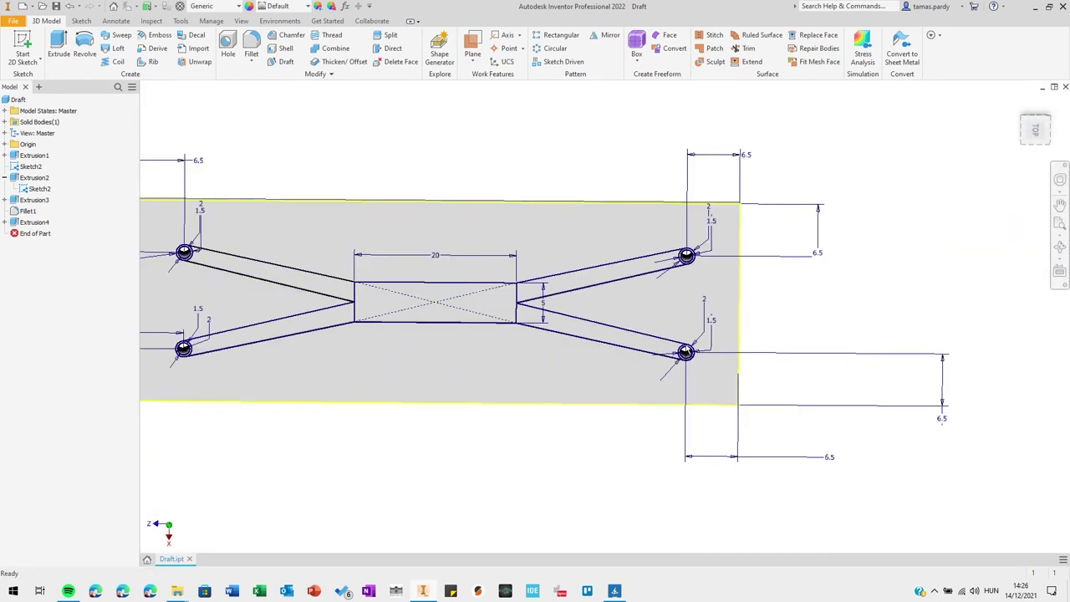
key(F5)
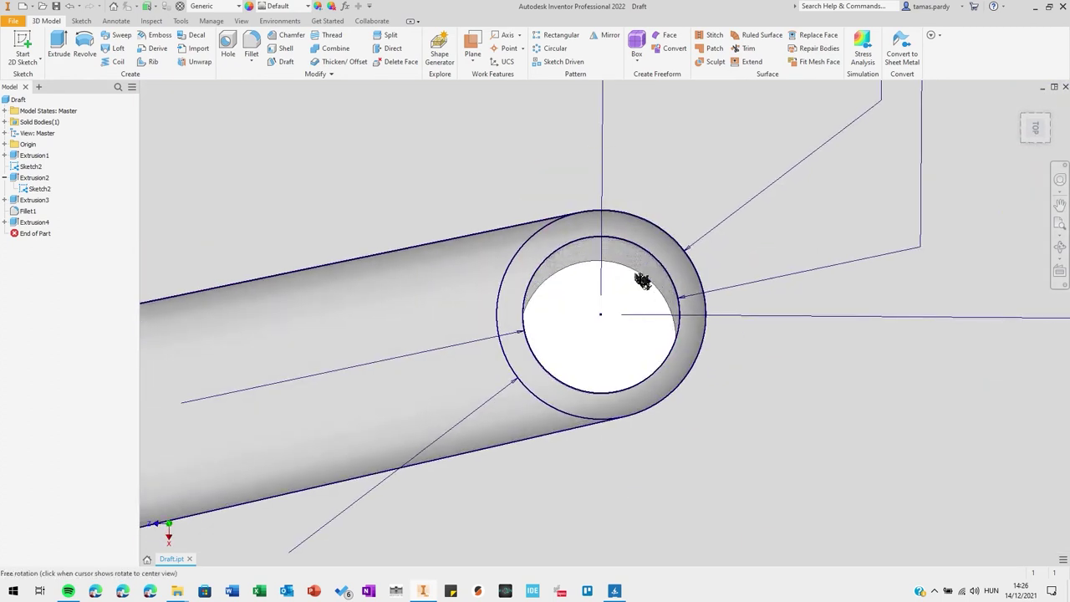
key(F2)
key(F5)
key(F5)
key(F5)
key(F5)
key(F5)
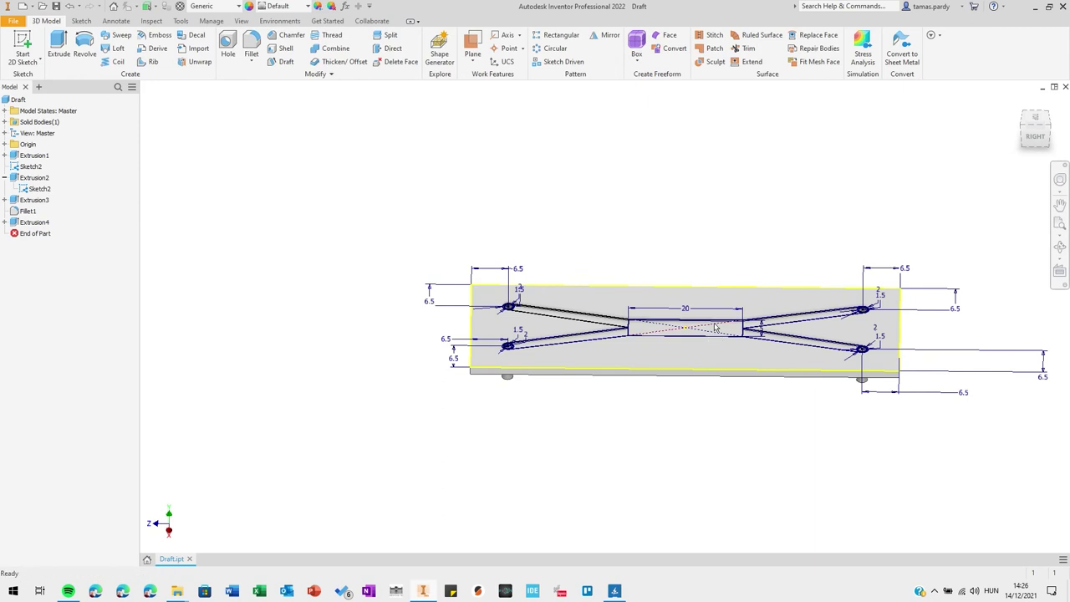
scroll(712, 329, up, 3)
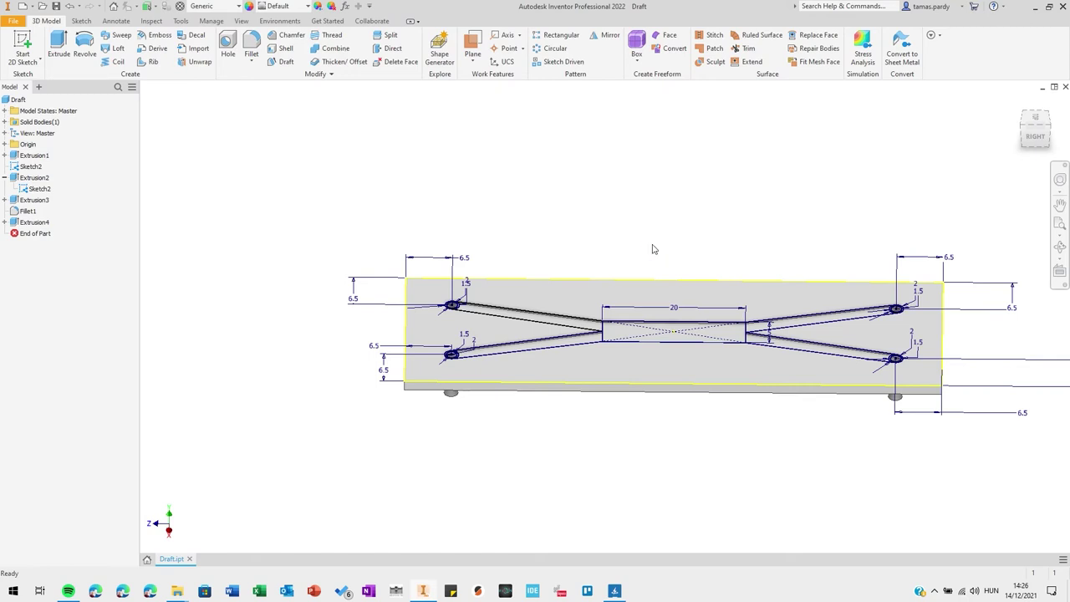
mouse_move(654, 249)
shift+middle_down()
mouse_move(652, 406)
mouse_move(652, 210)
mouse_move(669, 172)
mouse_move(645, 377)
mouse_move(671, 198)
mouse_move(696, 223)
mouse_move(666, 272)
mouse_move(668, 360)
mouse_move(641, 399)
mouse_move(685, 306)
mouse_move(686, 200)
mouse_move(692, 264)
mouse_move(635, 245)
shift+middle_up()
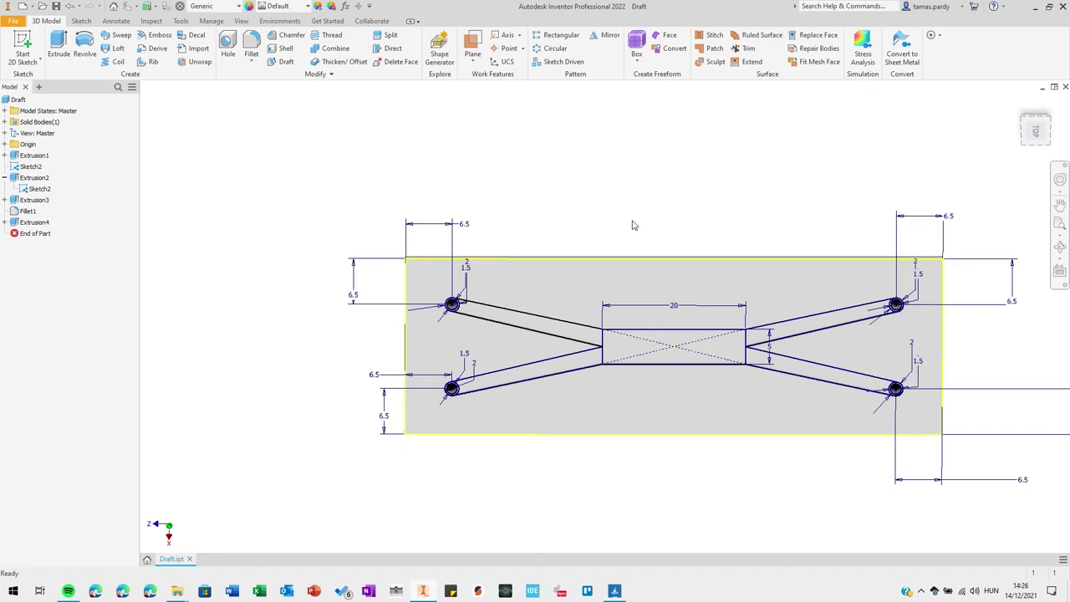
shift+middle_drag(404, 200, 391, 307)
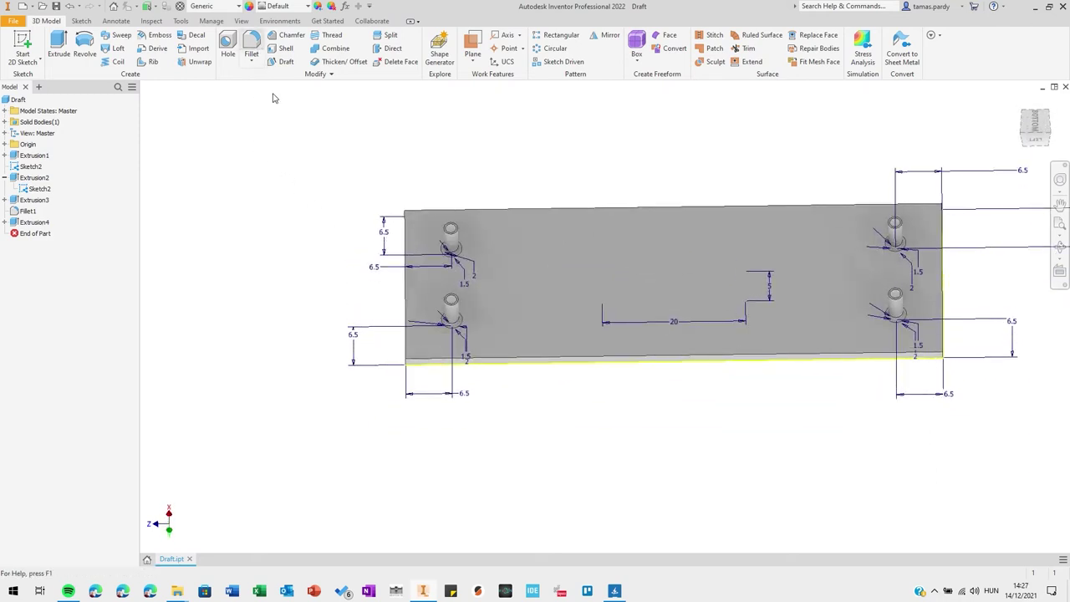
Step: Start a 2 mm fillet and pick the first two vertical corner edges of the plate
click(251, 50)
scroll(520, 368, up, 2)
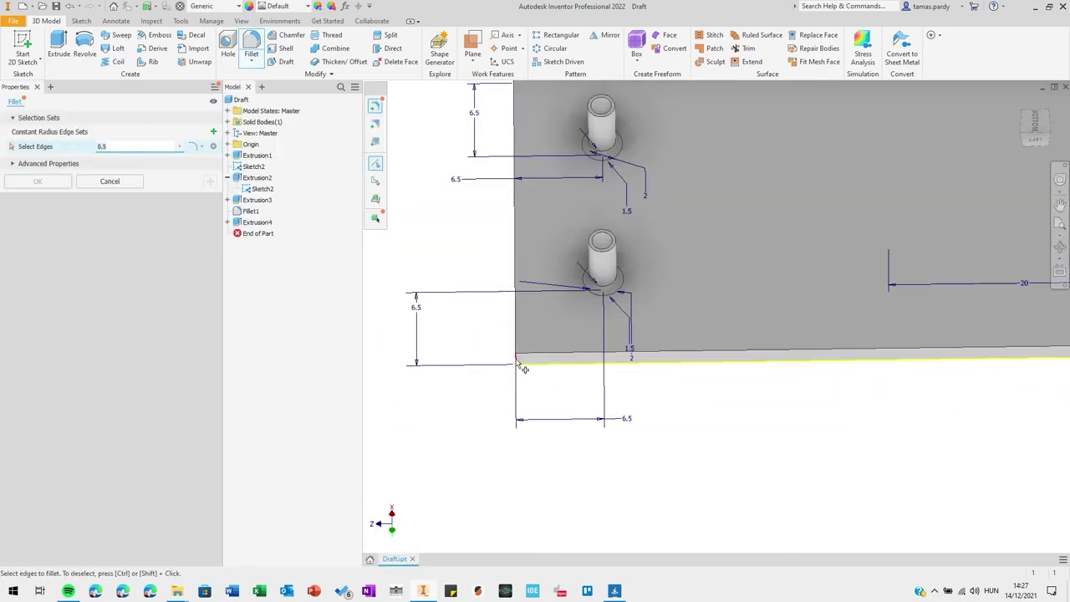
click(520, 365)
scroll(520, 365, down, 5)
shift+middle_drag(477, 113, 506, 170)
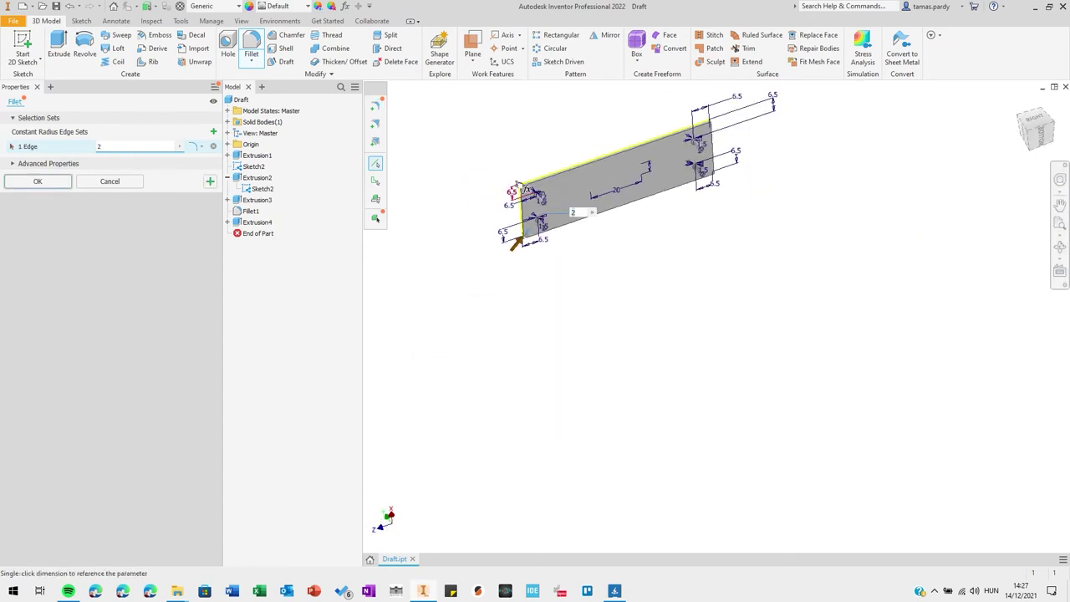
scroll(522, 179, up, 4)
click(567, 287)
Step: Pick the remaining two corner edges and apply the 2 mm fillet
scroll(585, 191, down, 5)
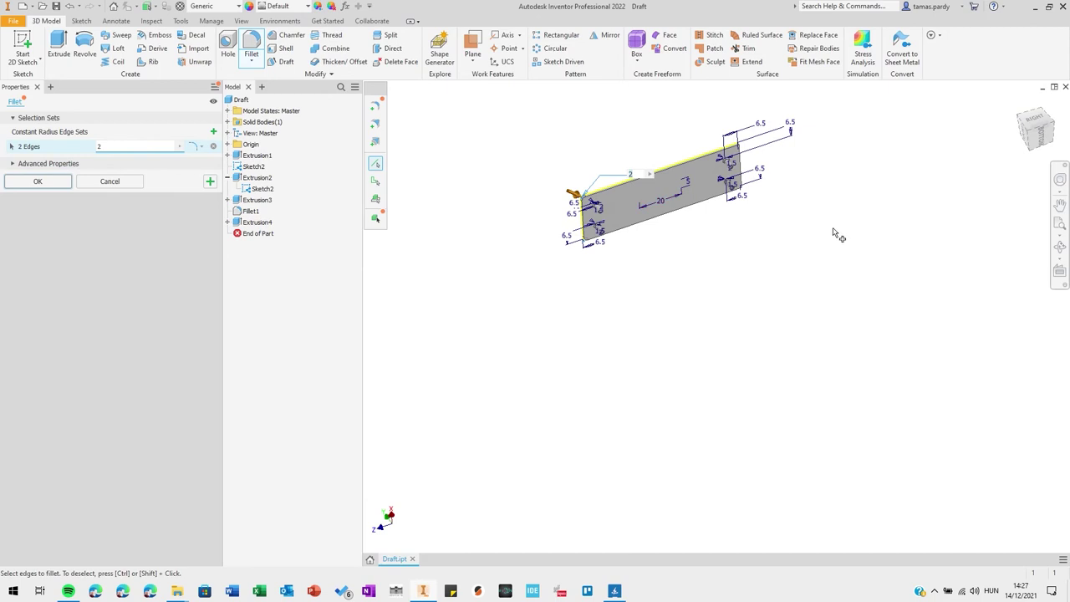
shift+middle_drag(833, 231, 744, 177)
scroll(744, 177, up, 5)
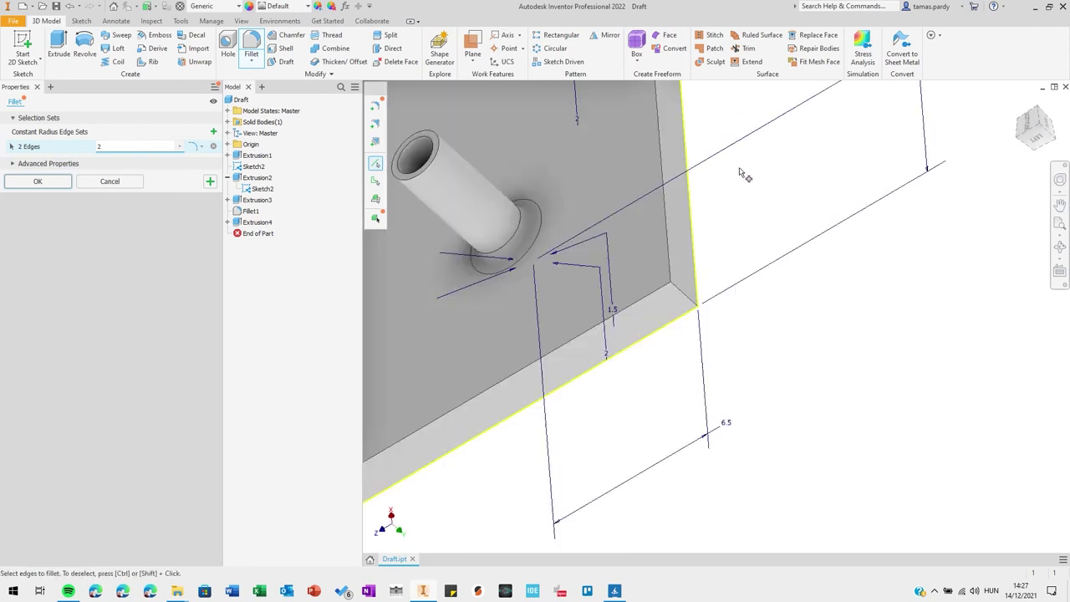
click(690, 299)
scroll(691, 298, down, 5)
shift+middle_drag(690, 298, 706, 218)
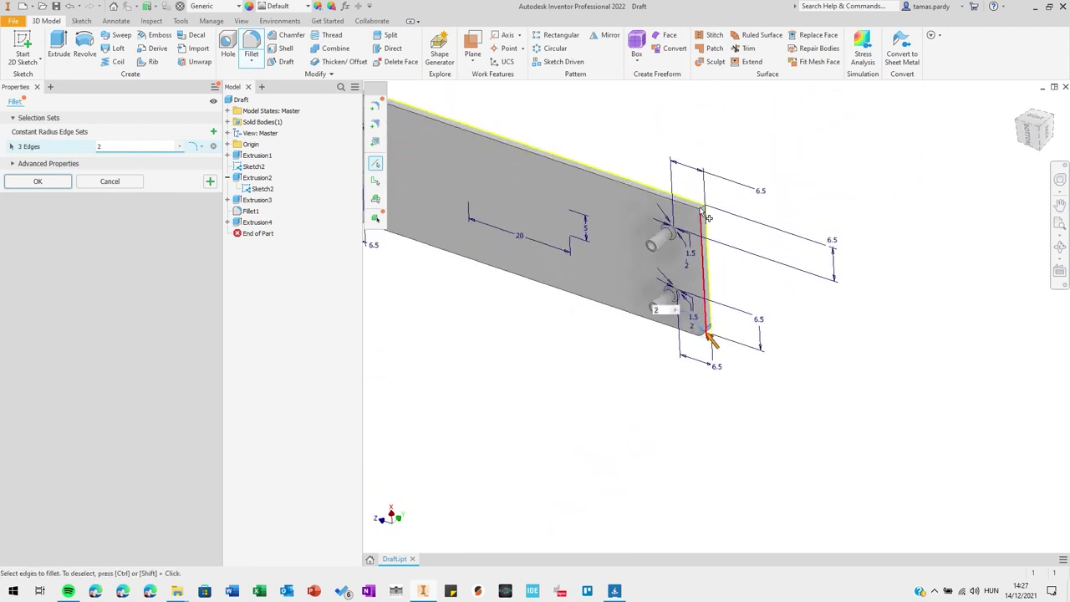
scroll(706, 218, up, 2)
click(705, 214)
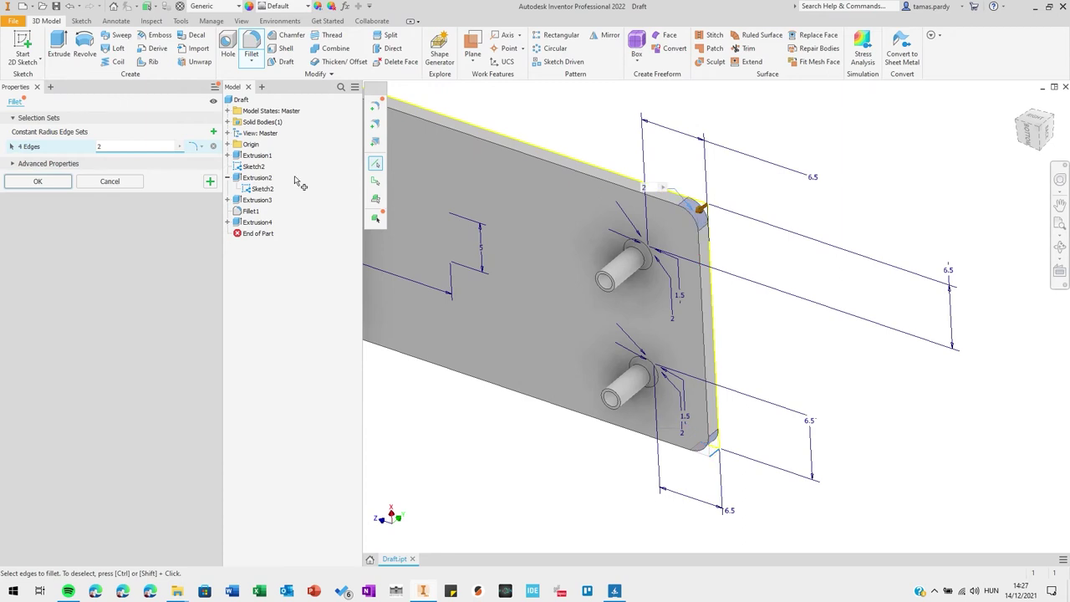
click(38, 181)
scroll(680, 245, down, 5)
shift+middle_drag(680, 245, 714, 251)
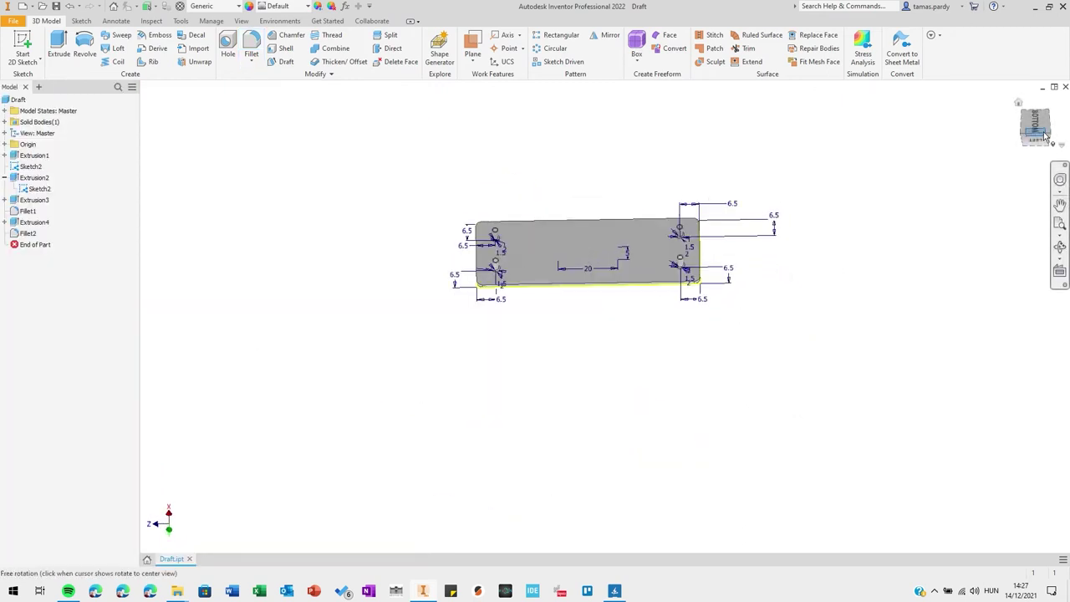
Step: Turn the part to show the pocketed back and hide Sketch2
scroll(827, 216, up, 2)
scroll(502, 334, up, 3)
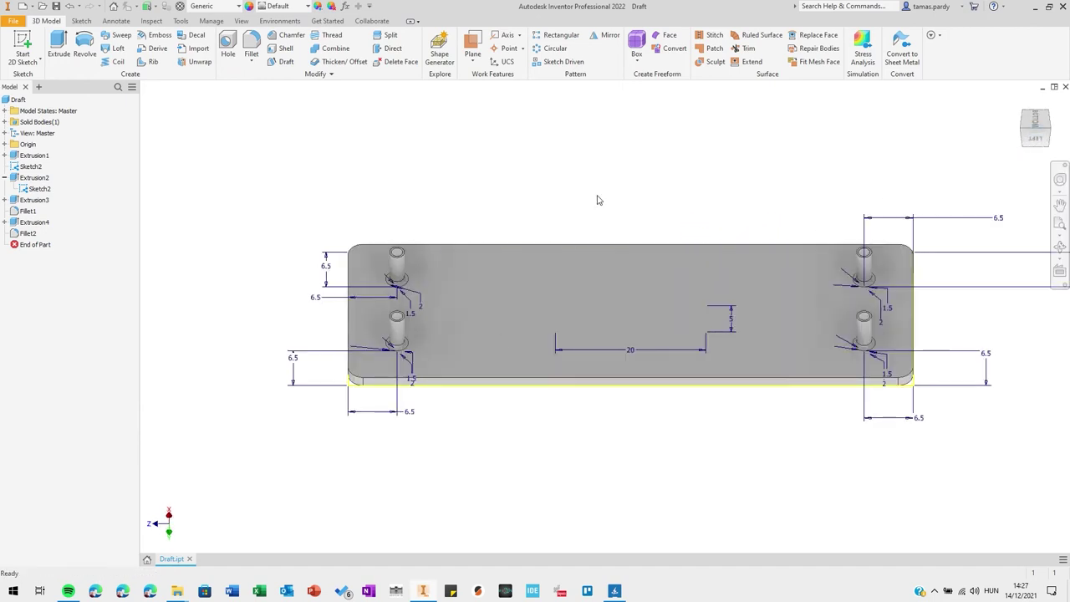
shift+middle_drag(597, 198, 599, 236)
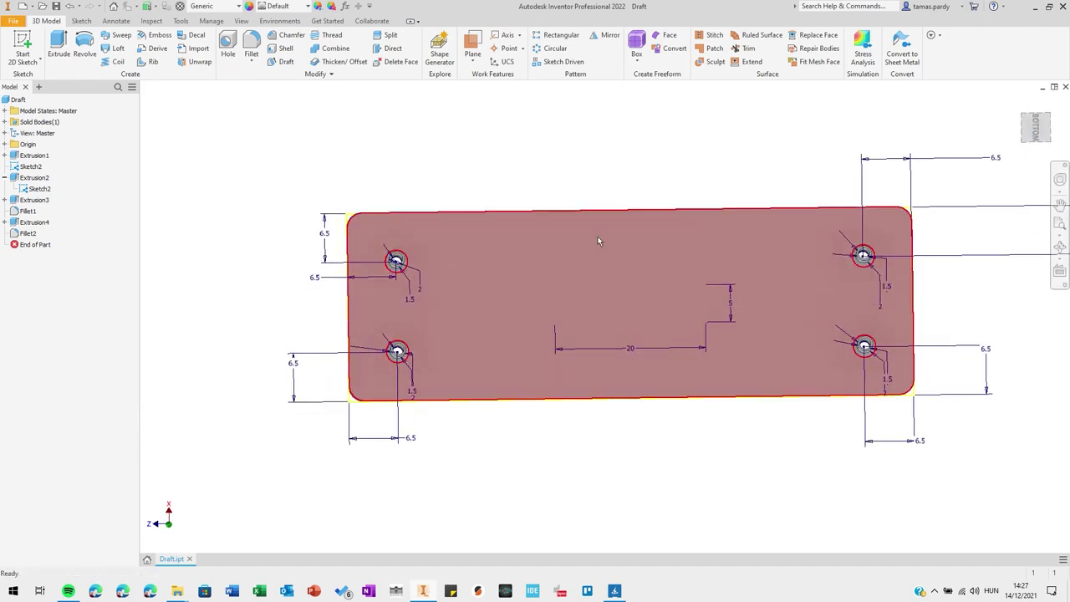
mouse_move(613, 188)
shift+middle_down()
mouse_move(606, 79)
mouse_move(607, 104)
shift+middle_up()
right_click(32, 191)
click(51, 321)
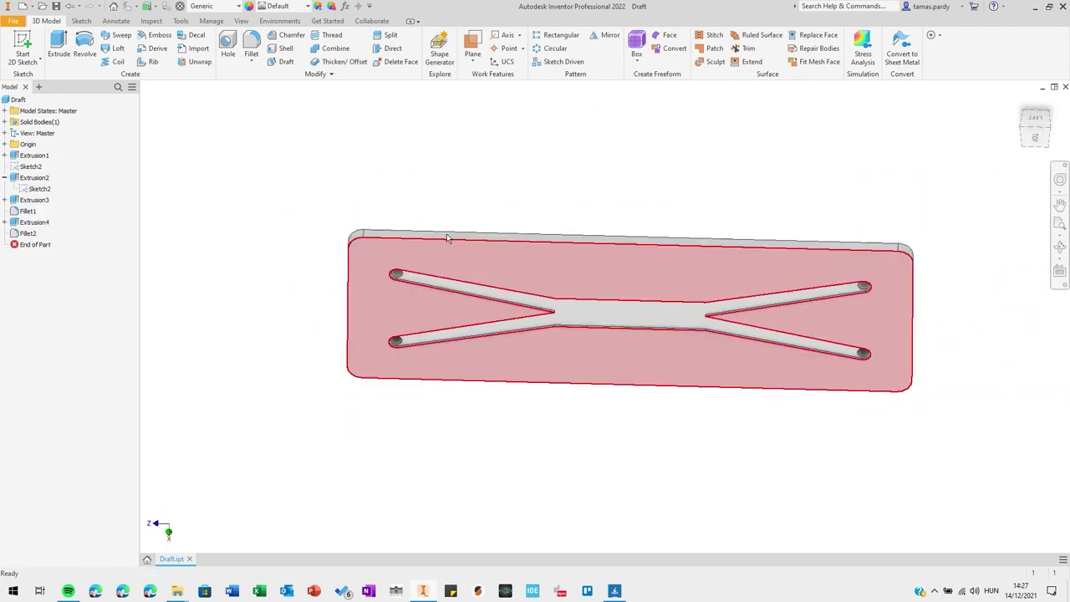
Step: Check the top face and plate thickness, then start a new 2D sketch
shift+middle_drag(587, 185, 608, 174)
shift+middle_drag(699, 164, 666, 269)
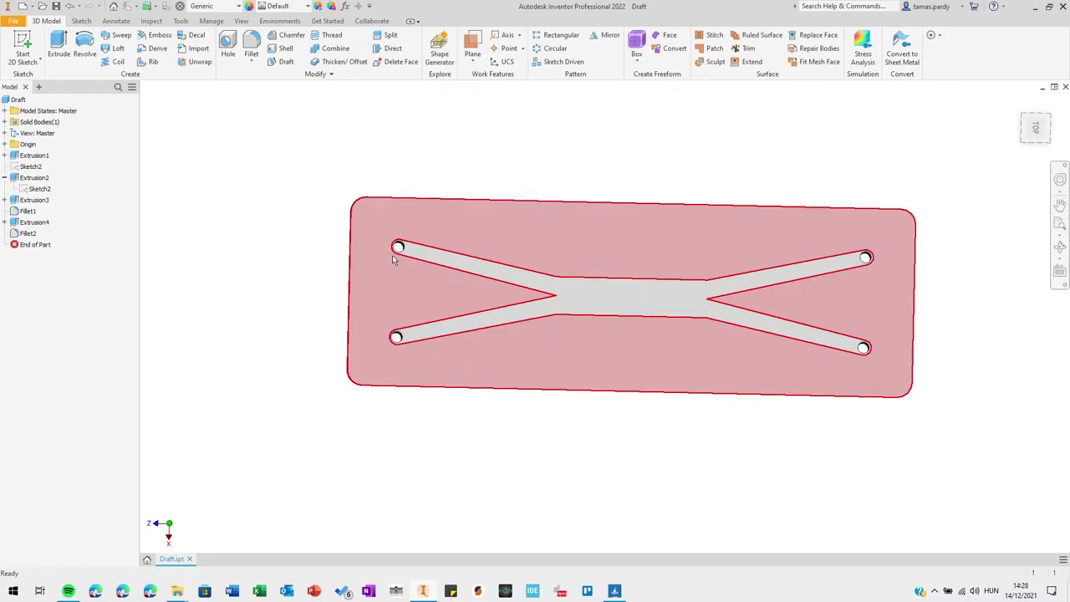
click(31, 47)
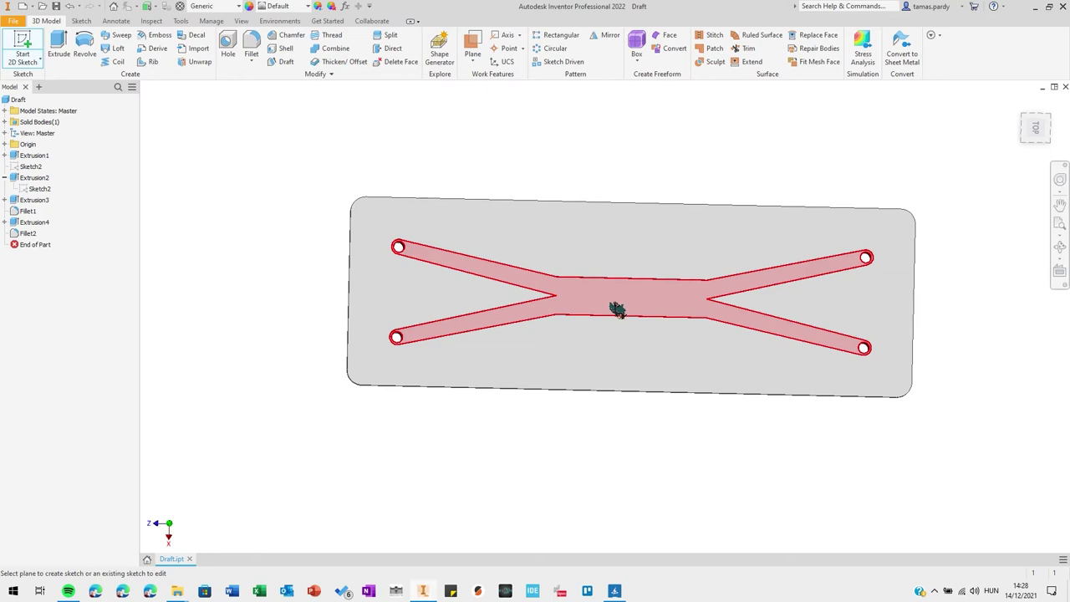
Step: Create Sketch3 on the support's face and project the central band's top edge and corner
click(616, 308)
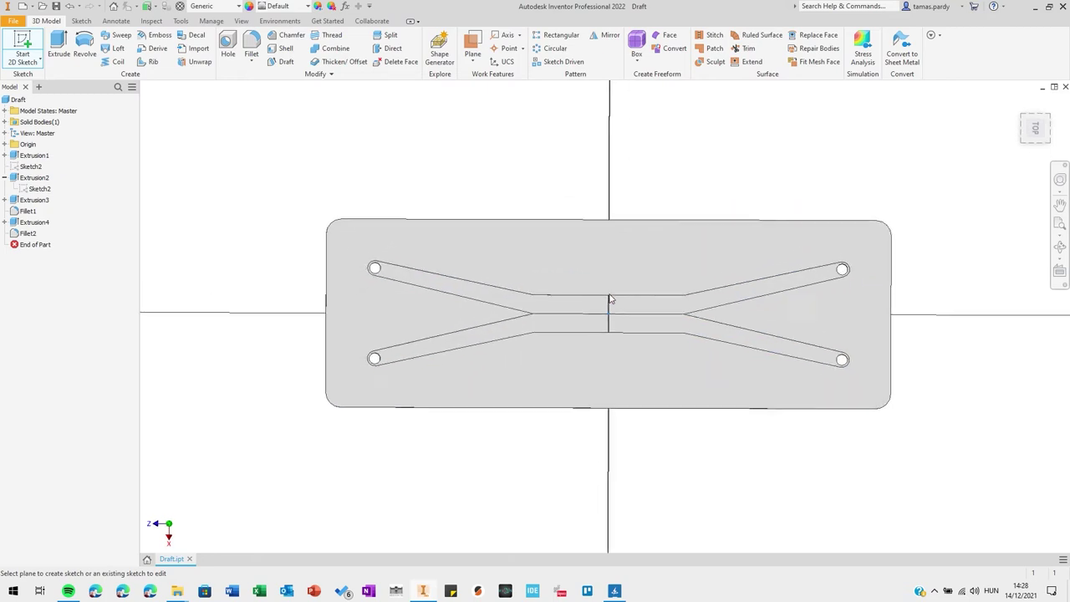
scroll(613, 304, up, 5)
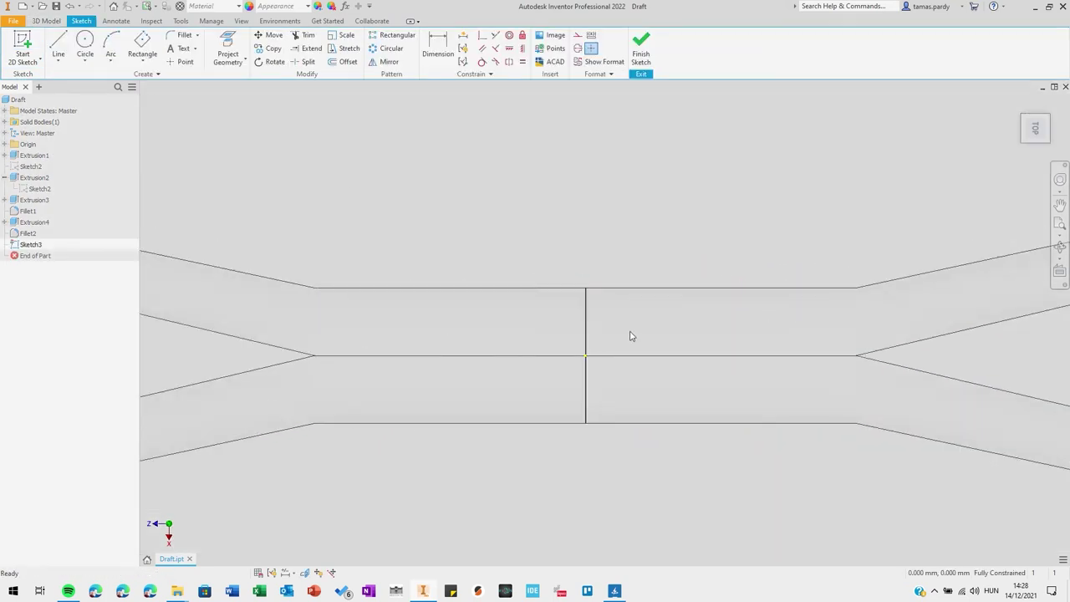
click(241, 56)
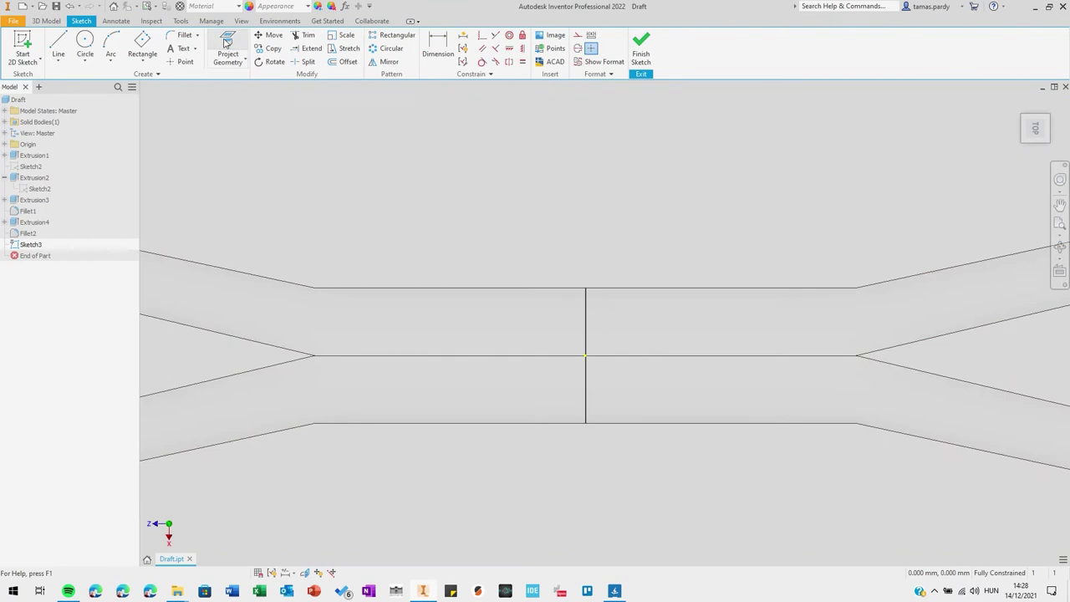
click(227, 46)
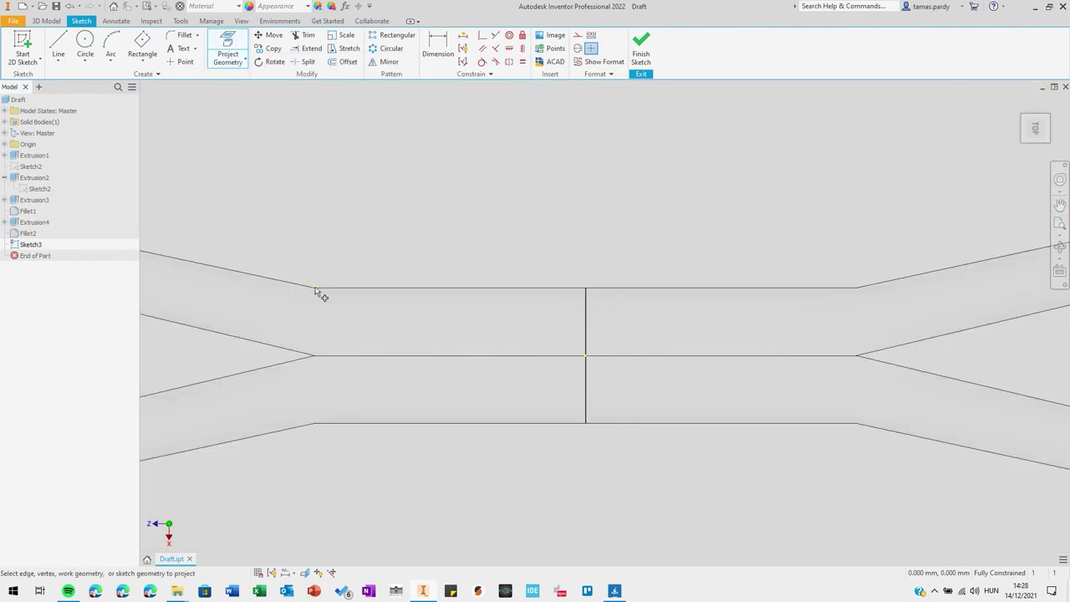
click(314, 287)
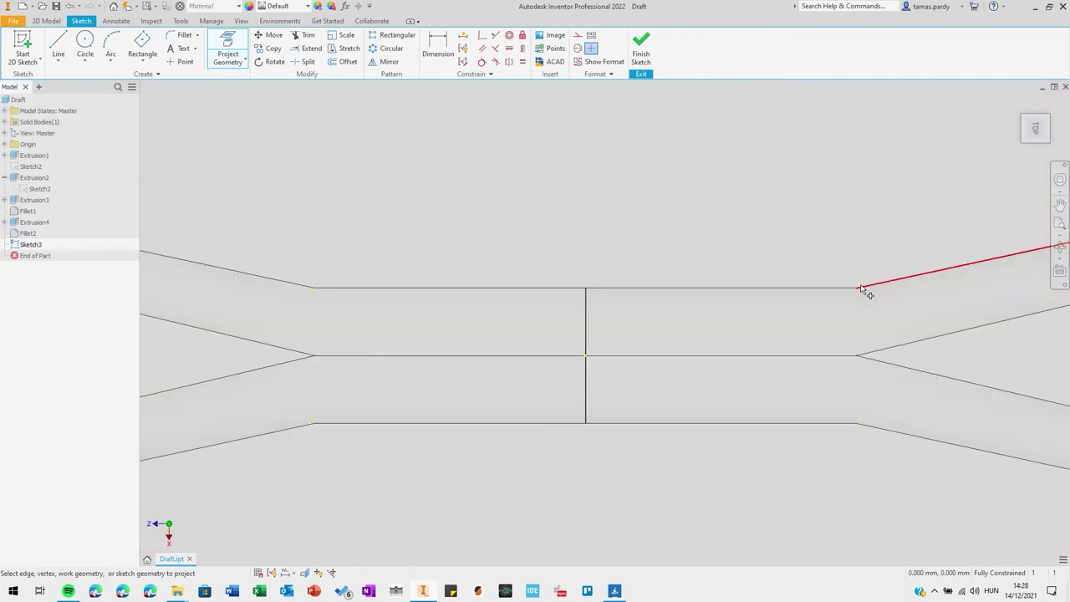
Step: Begin a two-point rectangle anchored at the projected band corner
click(138, 58)
click(150, 140)
click(314, 288)
Step: Finish the rectangle at the opposite corner of the central band
click(855, 423)
scroll(659, 350, down, 2)
middle_drag(659, 351, 531, 303)
key(Escape)
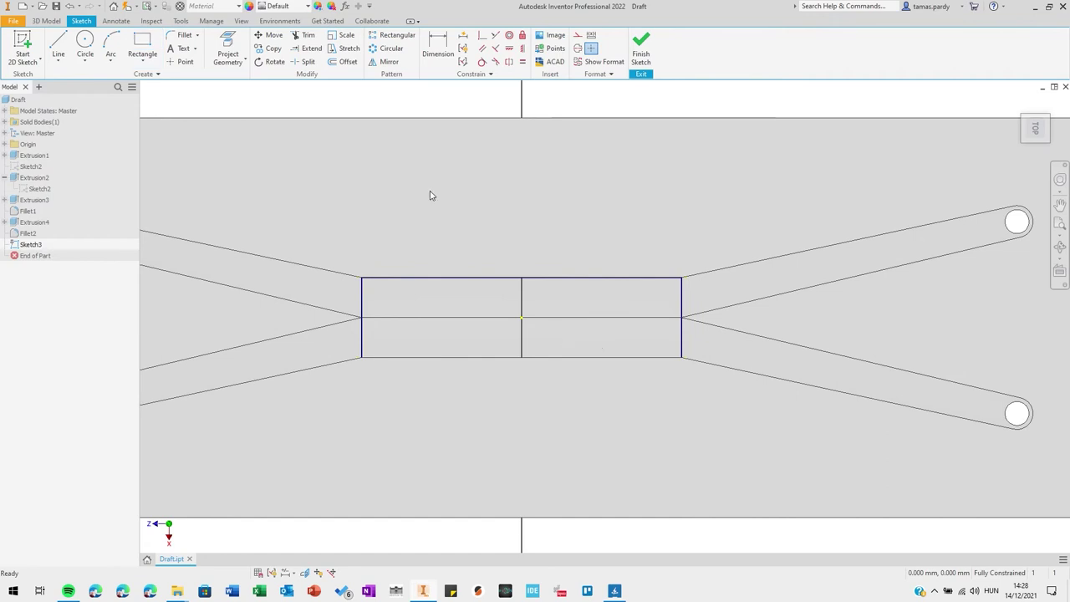
Step: Draw a 0.5 mm circle centred on the rectangle's midpoint
click(85, 44)
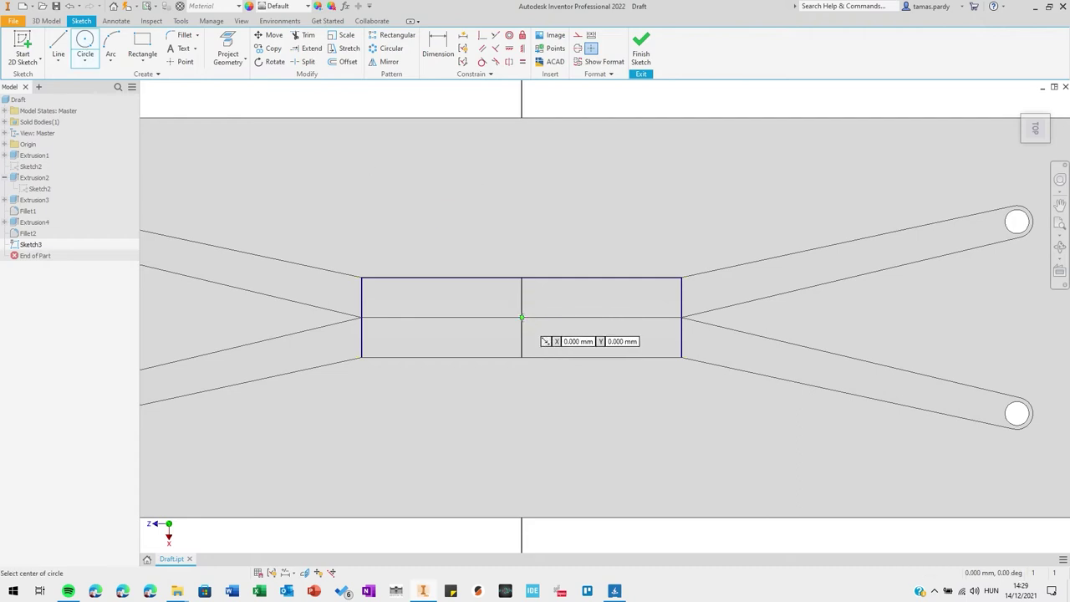
click(521, 317)
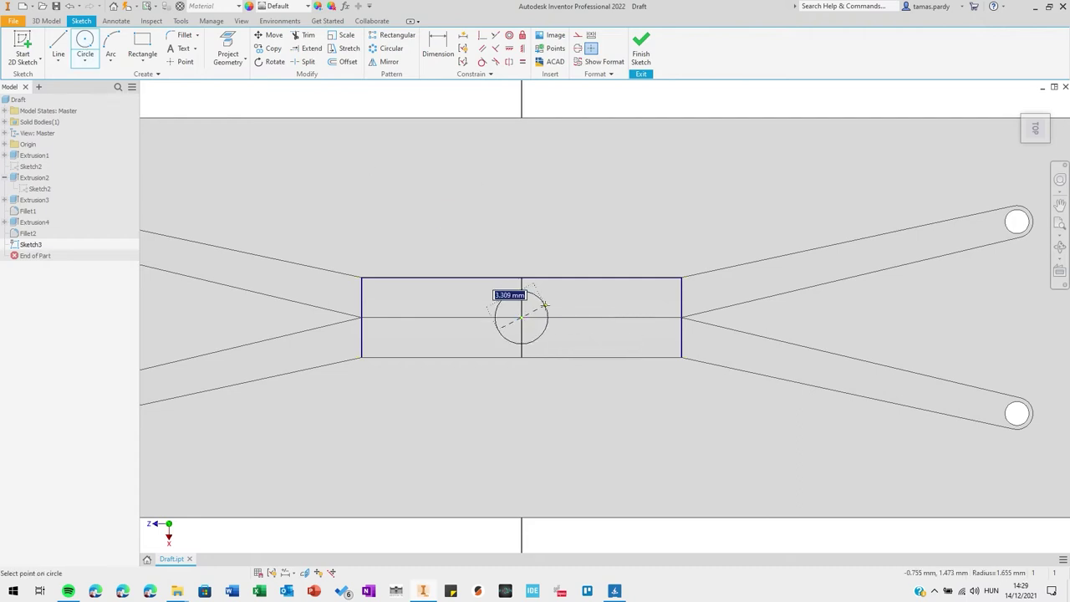
key(Return)
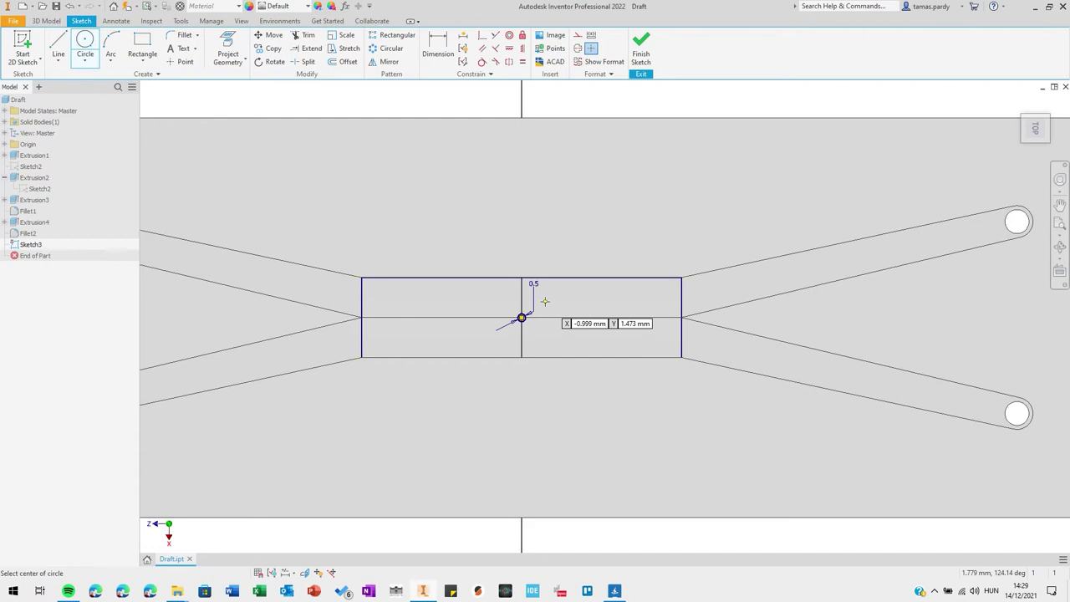
scroll(544, 301, up, 4)
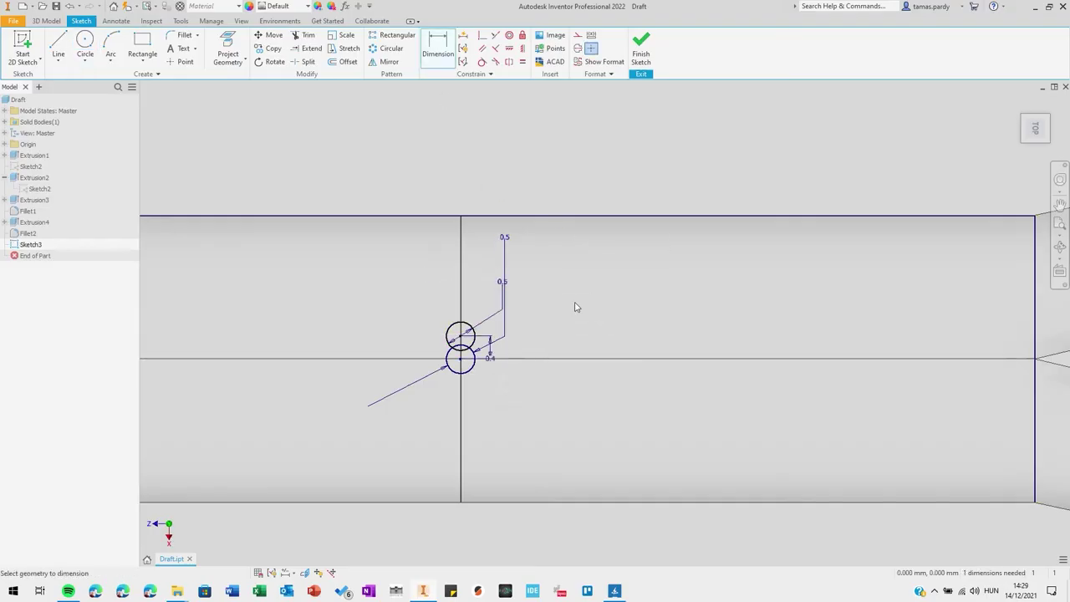
Step: Redo the spacing dimension between the first two circles as 0.4 and remove the middle circle's dimension
key(ctrl+z)
click(472, 298)
click(471, 354)
click(493, 333)
text(0,4)
key(Return)
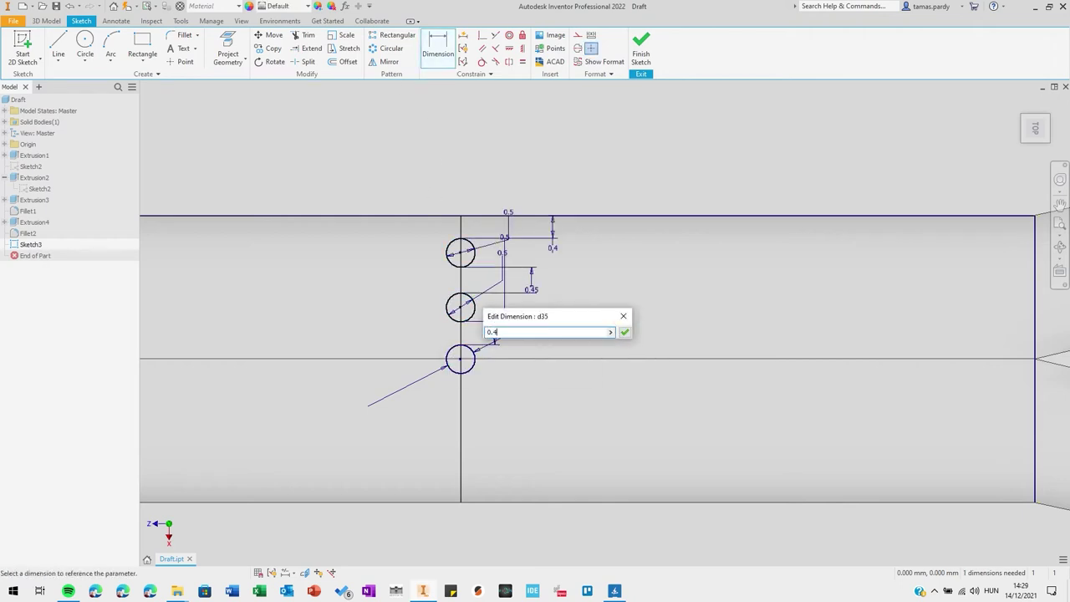
key(Return)
key(Escape)
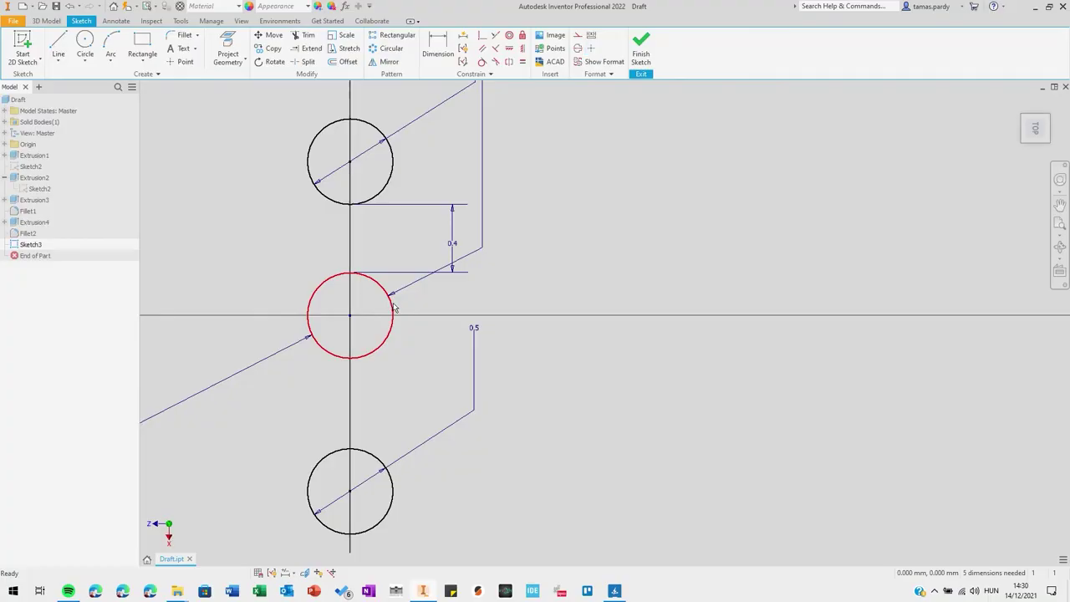
key(Delete)
Step: Dimension the middle circle 0.4 from the centre line and 0.4 from the upper circle
key(d)
scroll(452, 293, down, 4)
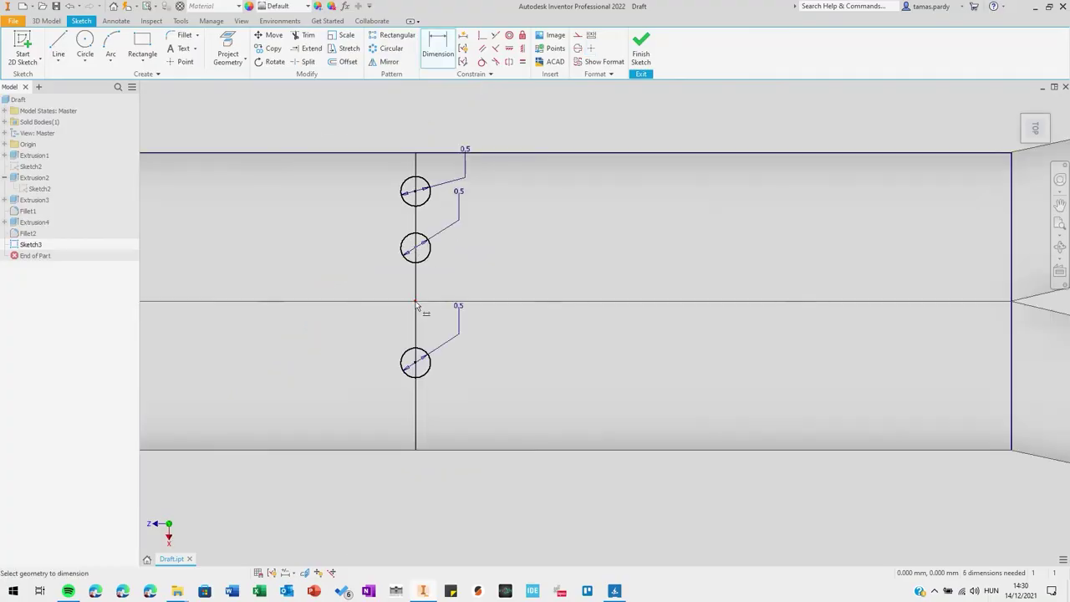
click(460, 276)
text(0.4)
key(Return)
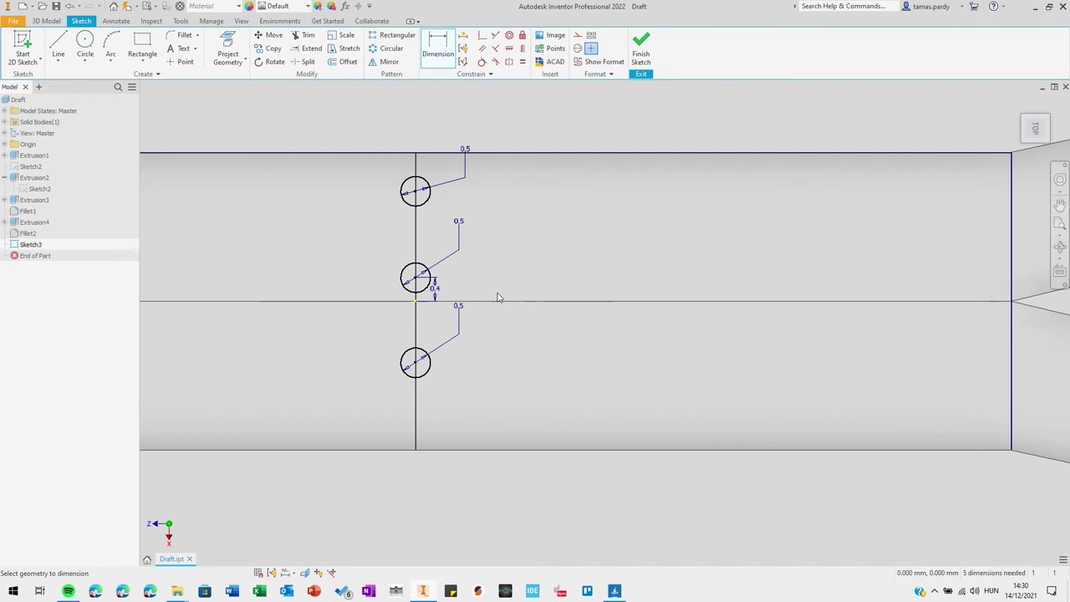
scroll(420, 292, up, 3)
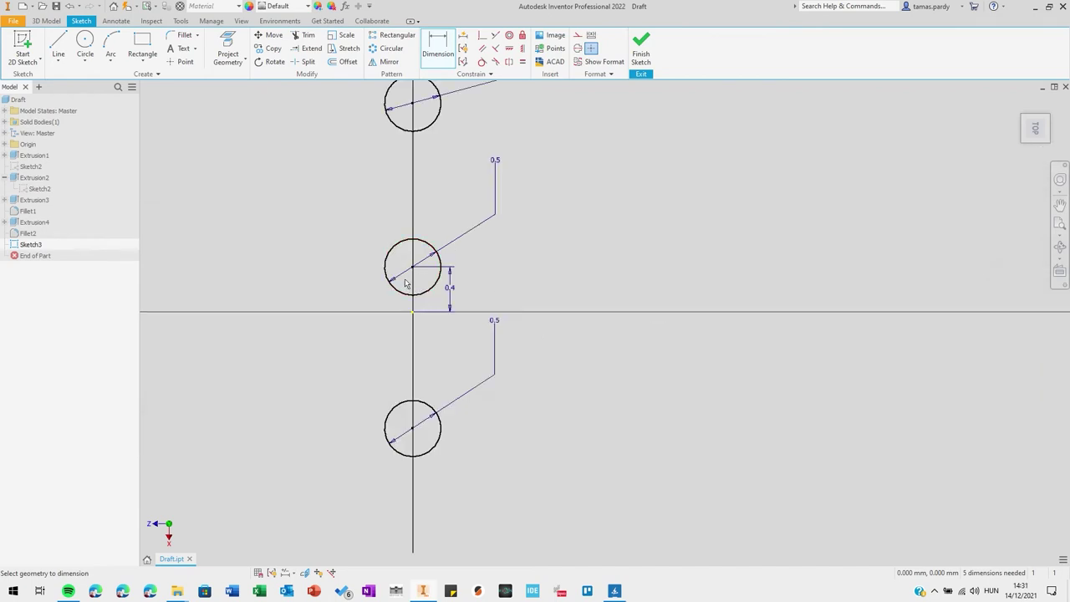
click(437, 250)
click(441, 184)
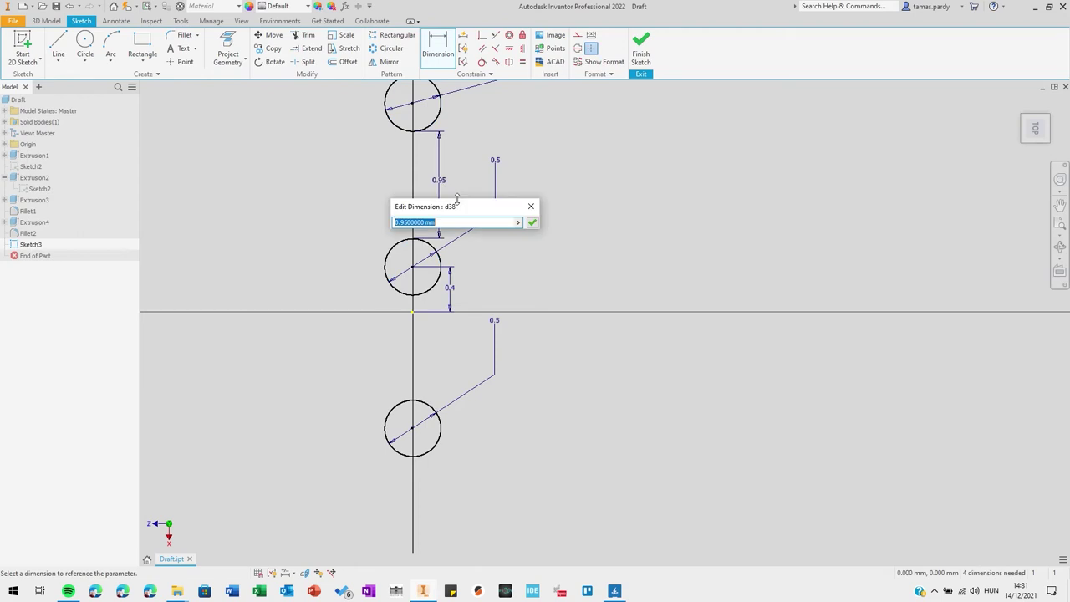
text(0,4)
key(Return)
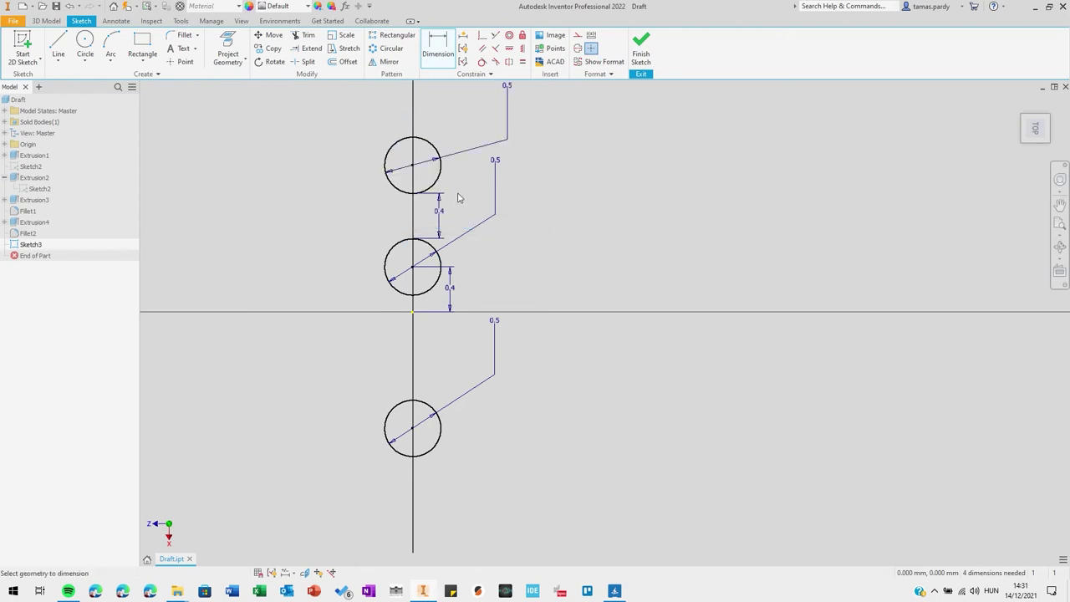
scroll(521, 186, down, 3)
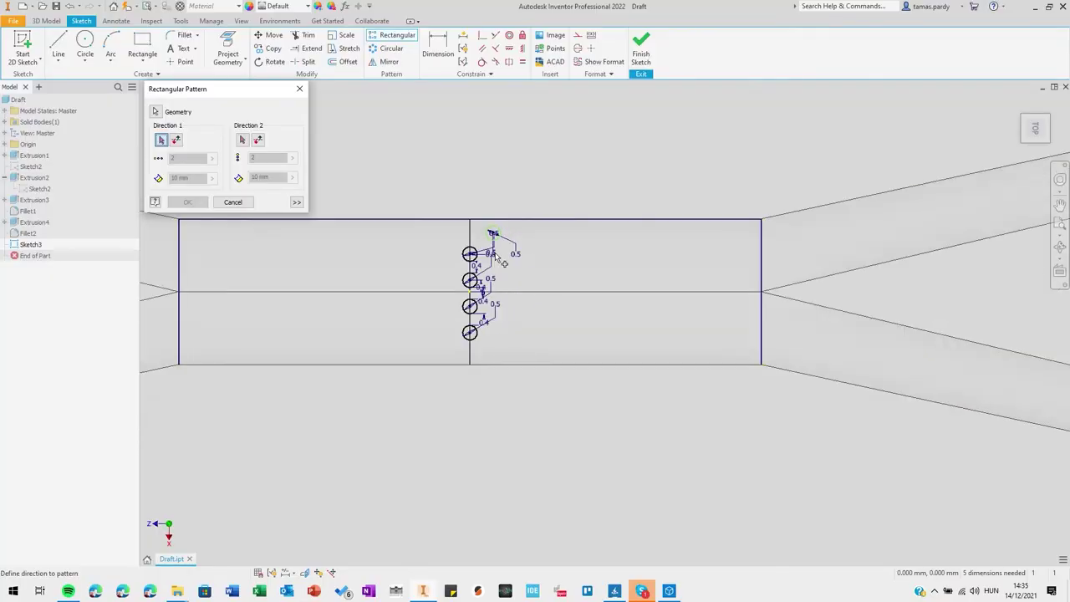
Step: Use the band's right edge as direction, change the copy count and apply the circle pattern
click(760, 251)
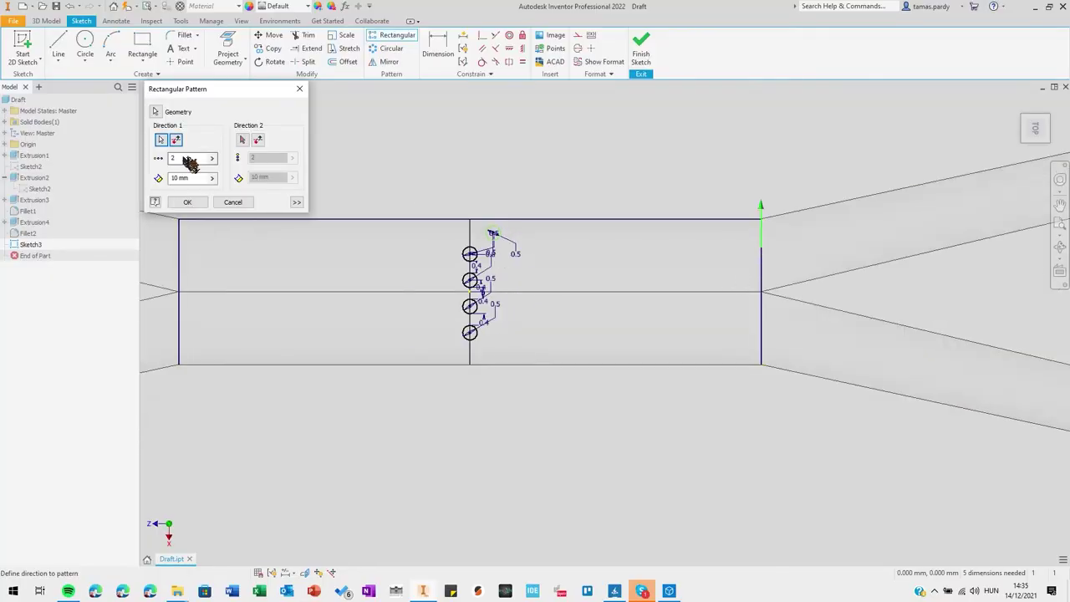
double_click(190, 159)
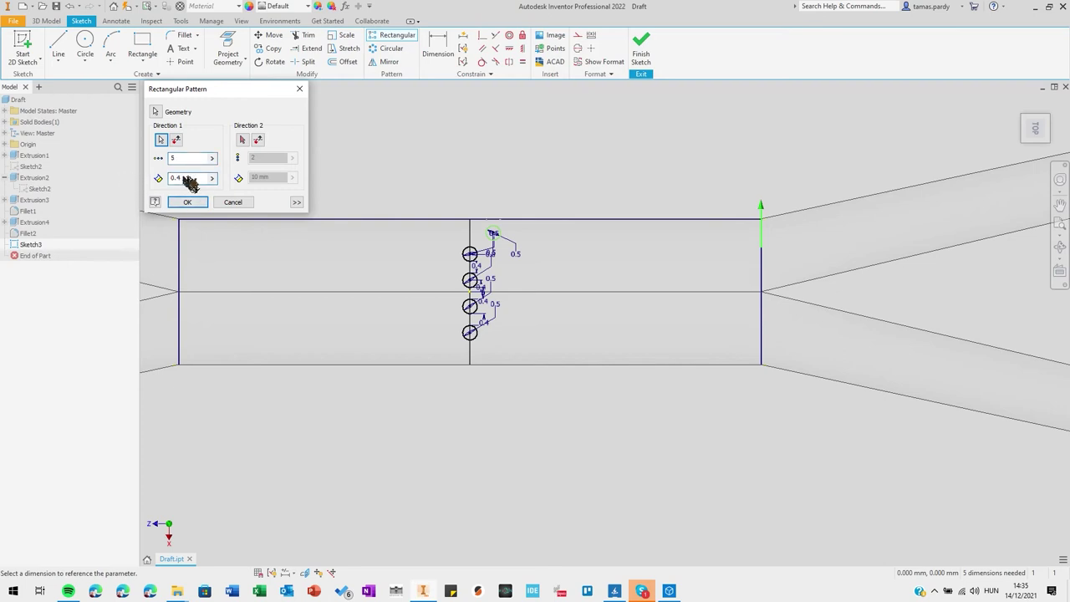
click(185, 203)
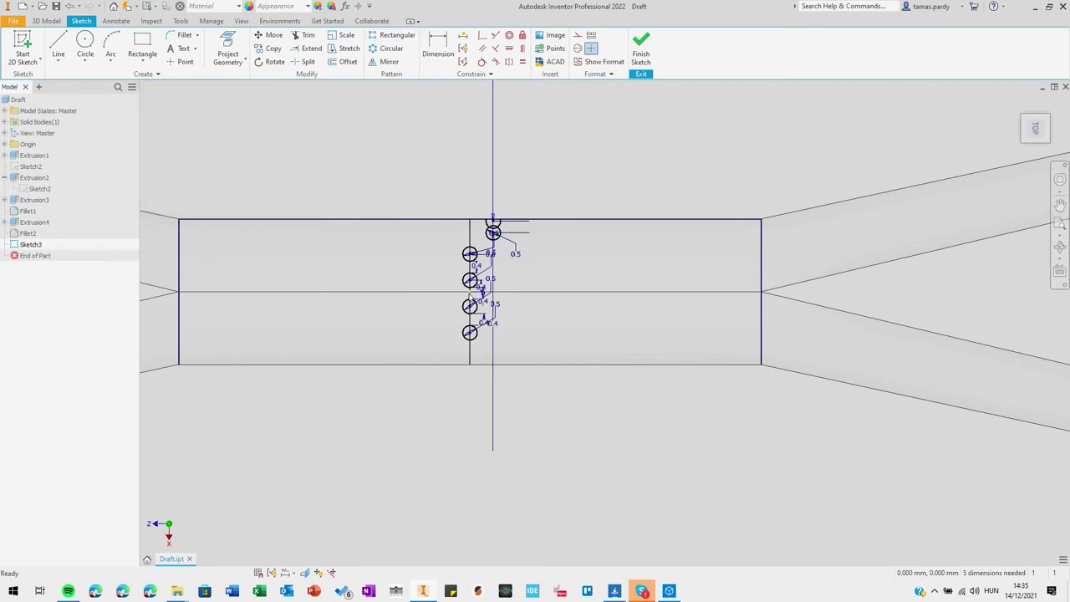
scroll(505, 294, down, 5)
scroll(504, 294, up, 6)
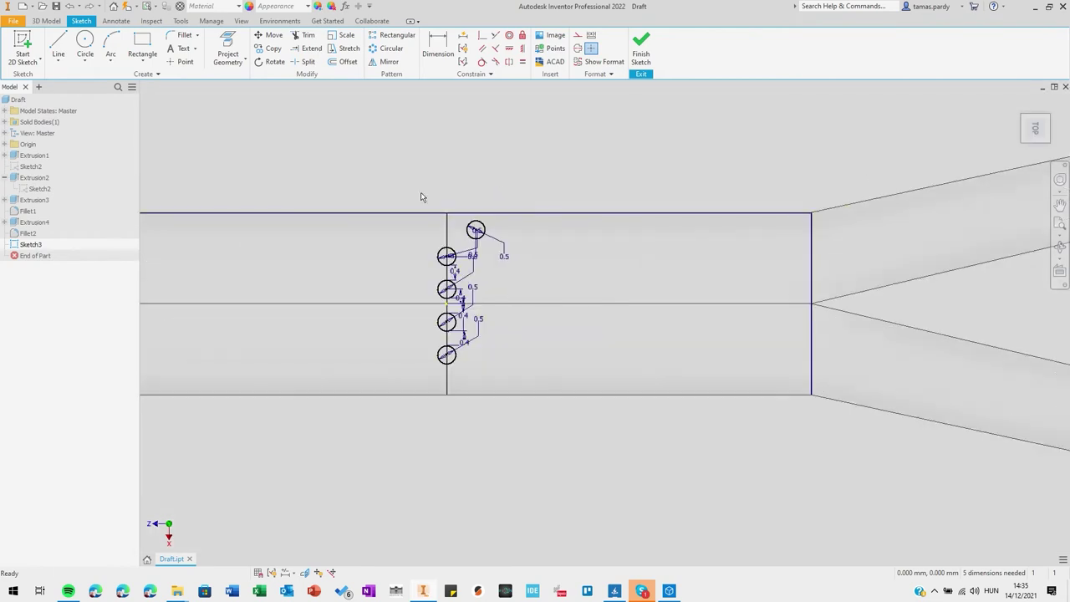
Step: Start a new rectangular pattern of the top circle and clear its spacing value
click(393, 35)
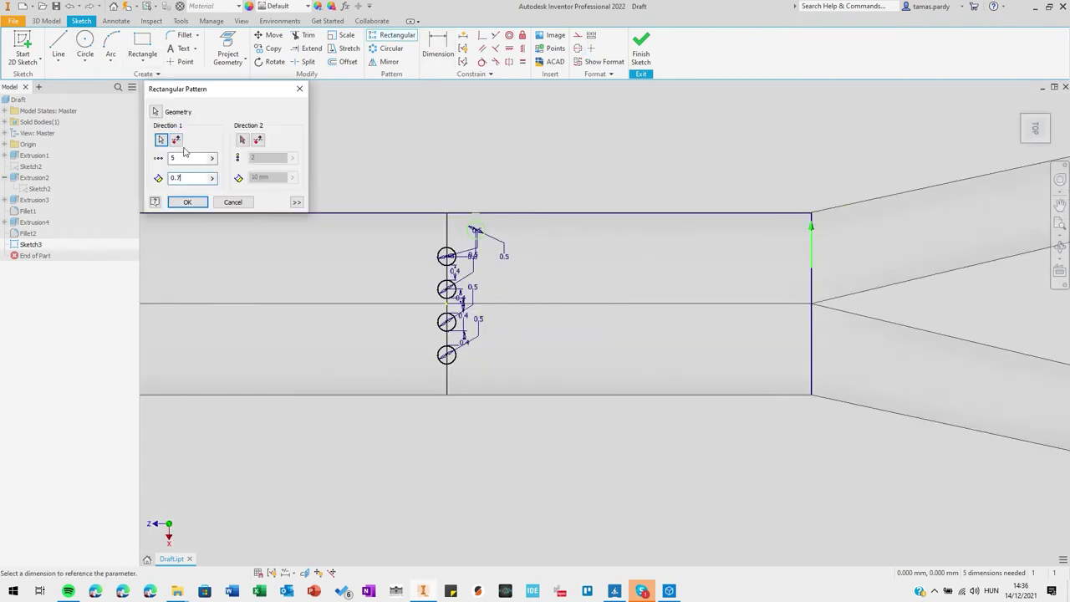
click(476, 229)
scroll(561, 306, up, 5)
scroll(561, 305, down, 2)
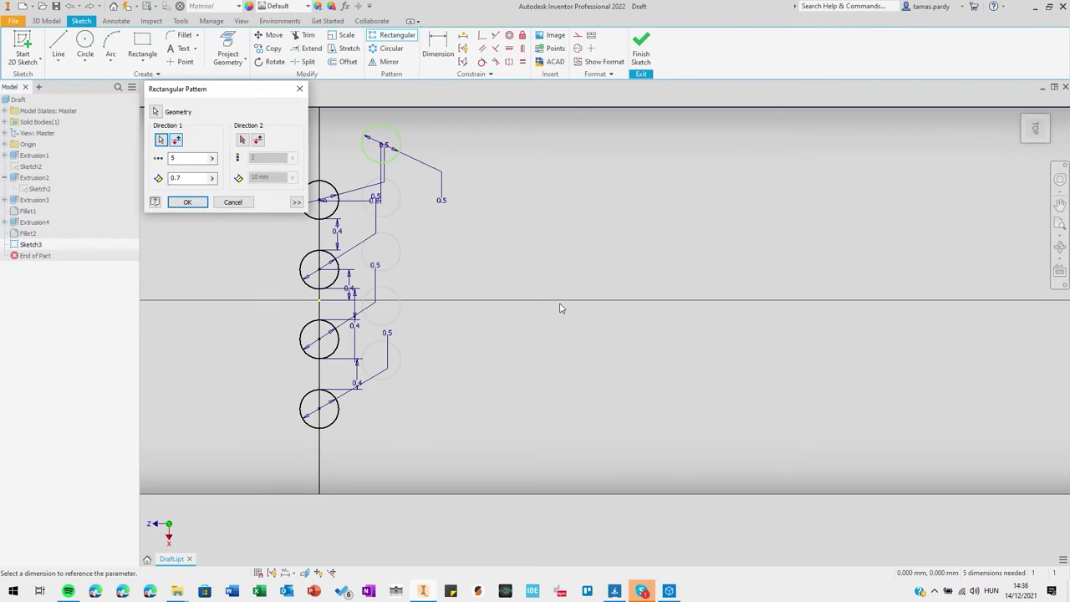
double_click(177, 178)
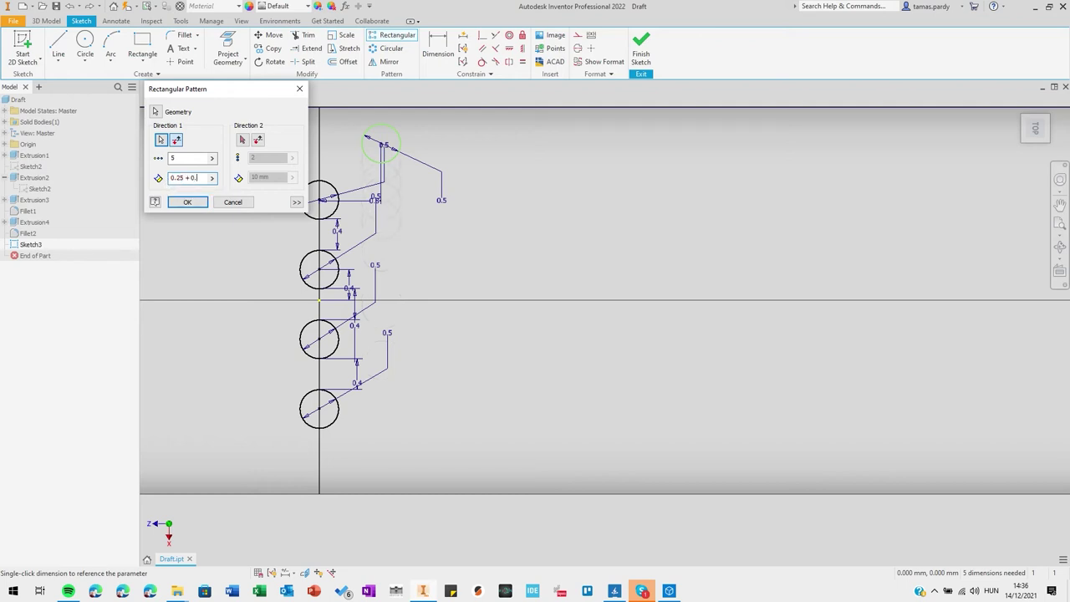
key(BackSpace)
key(BackSpace)
key(ctrl+a)
key(BackSpace)
Step: Apply the five-circle rectangular pattern
click(190, 203)
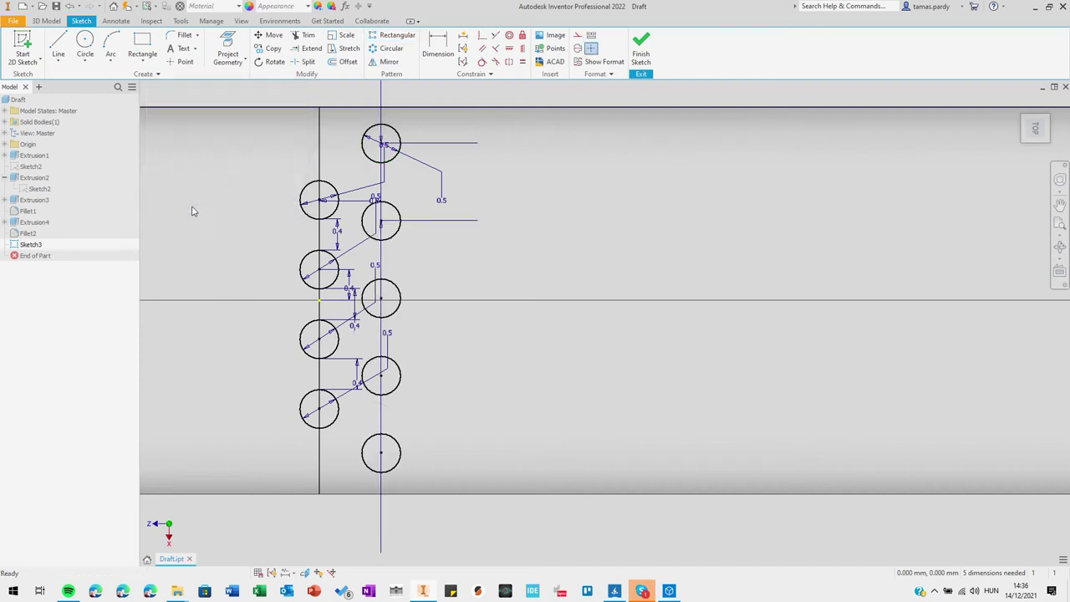
scroll(559, 263, down, 3)
scroll(559, 261, up, 4)
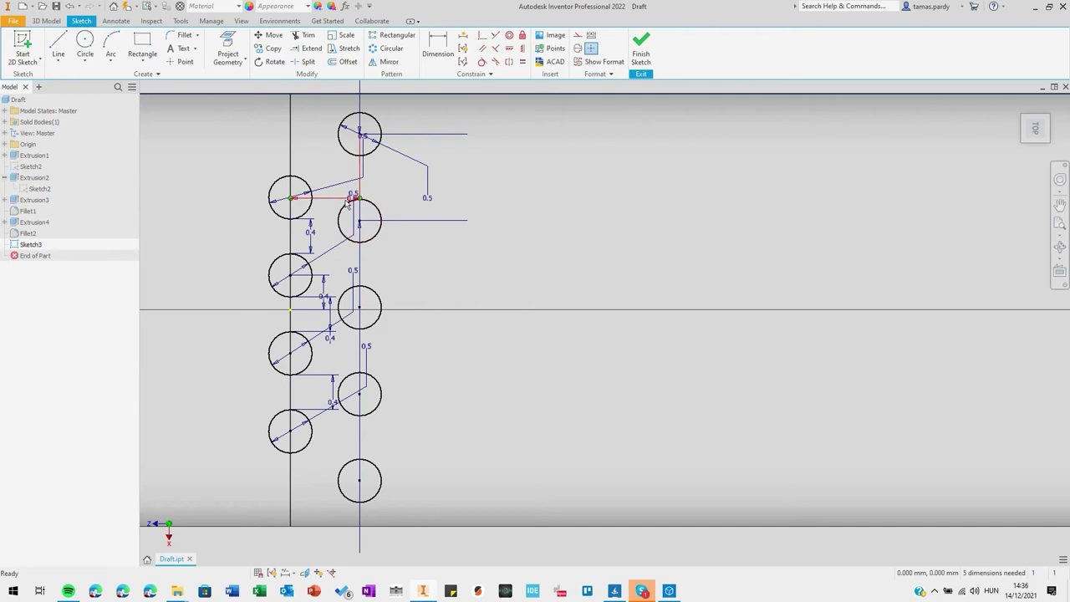
Step: Dimension the offset between the two circle columns as 0.8 above the band
click(301, 199)
drag(358, 202, 322, 105)
scroll(550, 189, up, 3)
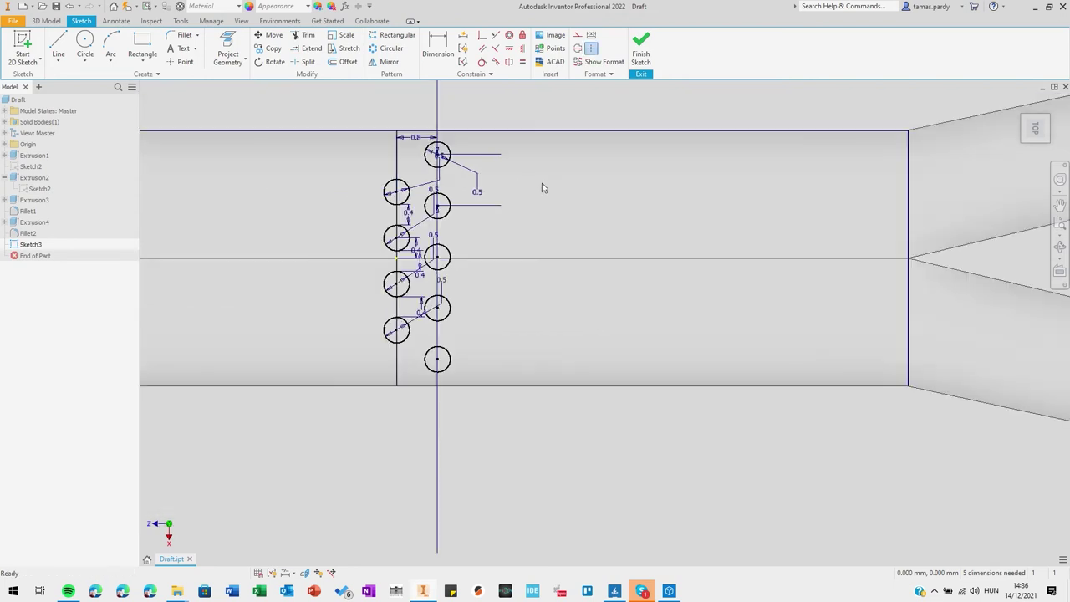
scroll(541, 188, down, 3)
scroll(483, 199, up, 2)
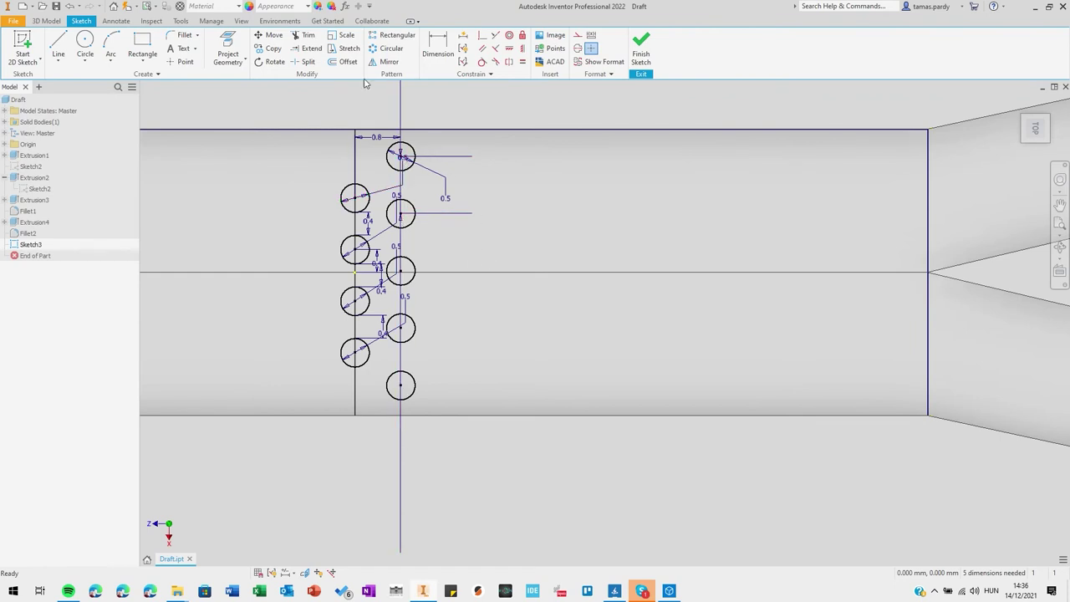
key(d)
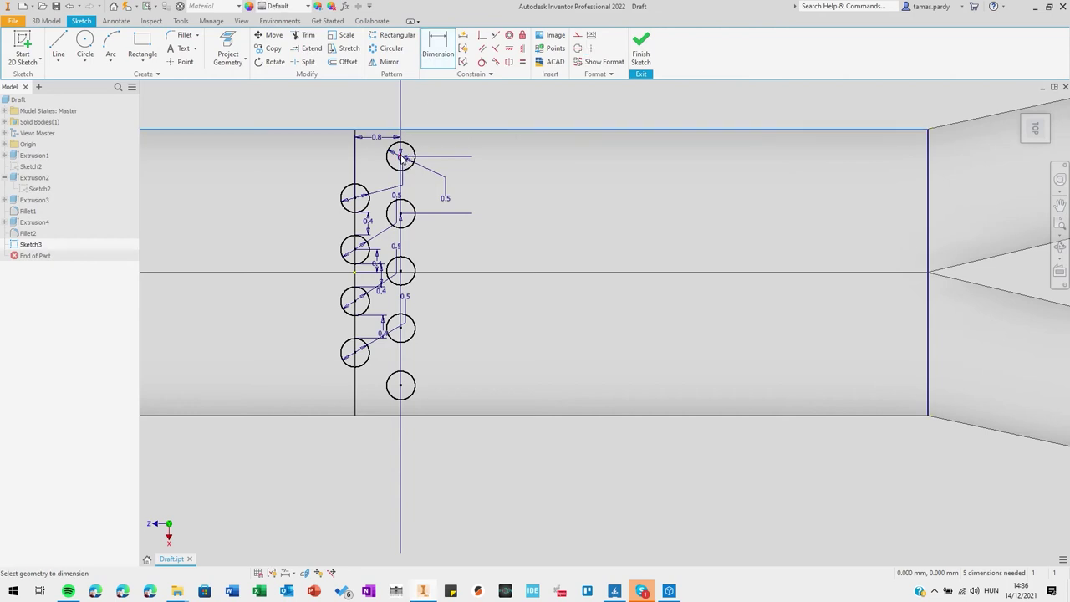
key(Escape)
scroll(421, 242, up, 2)
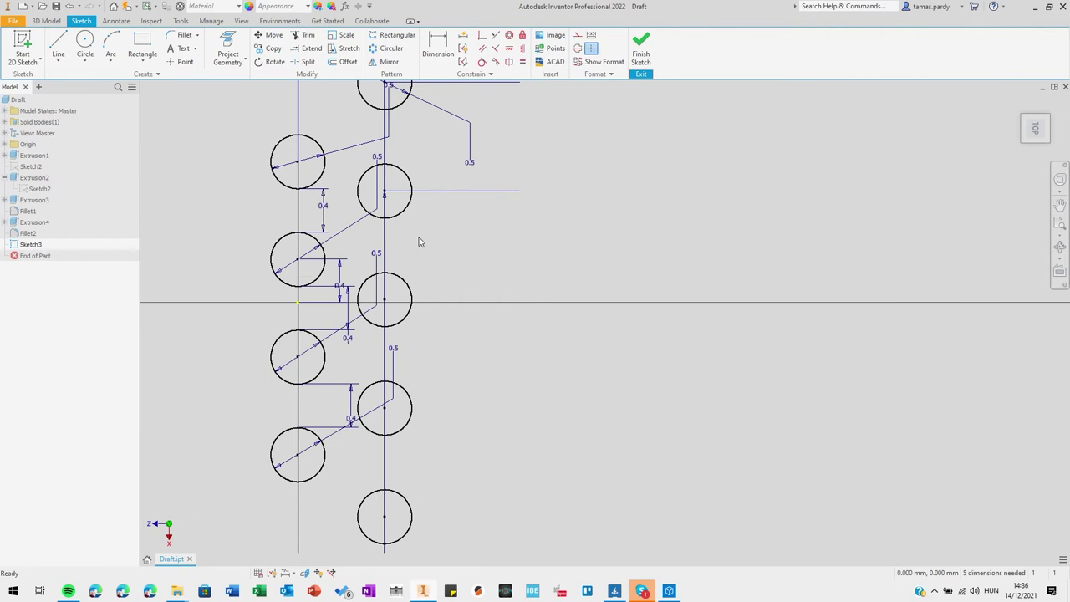
Step: Edit the circle pattern's spacing to 0.85
right_click(398, 146)
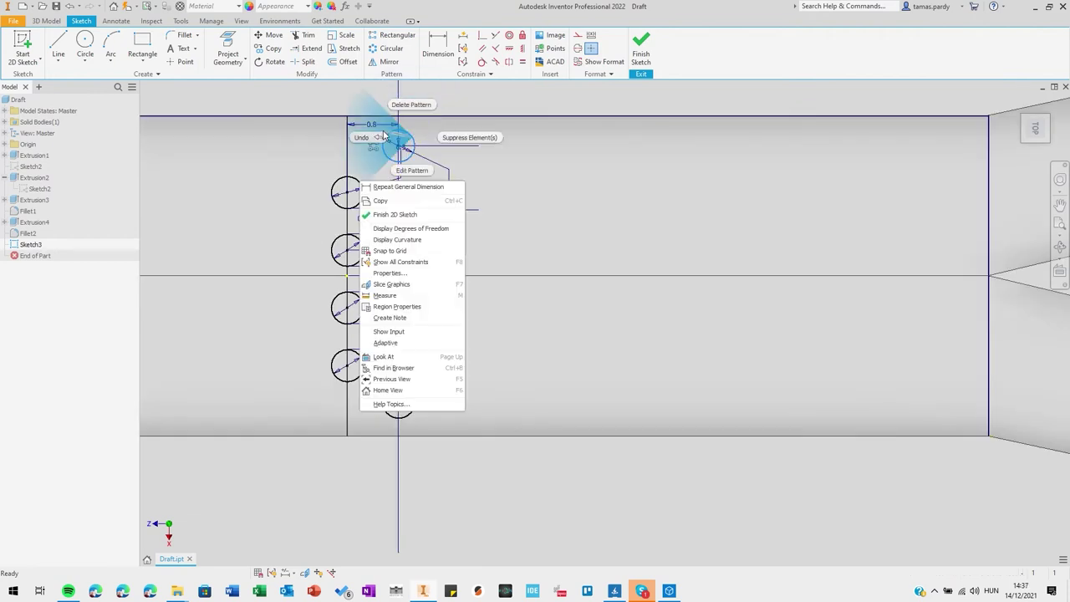
click(407, 171)
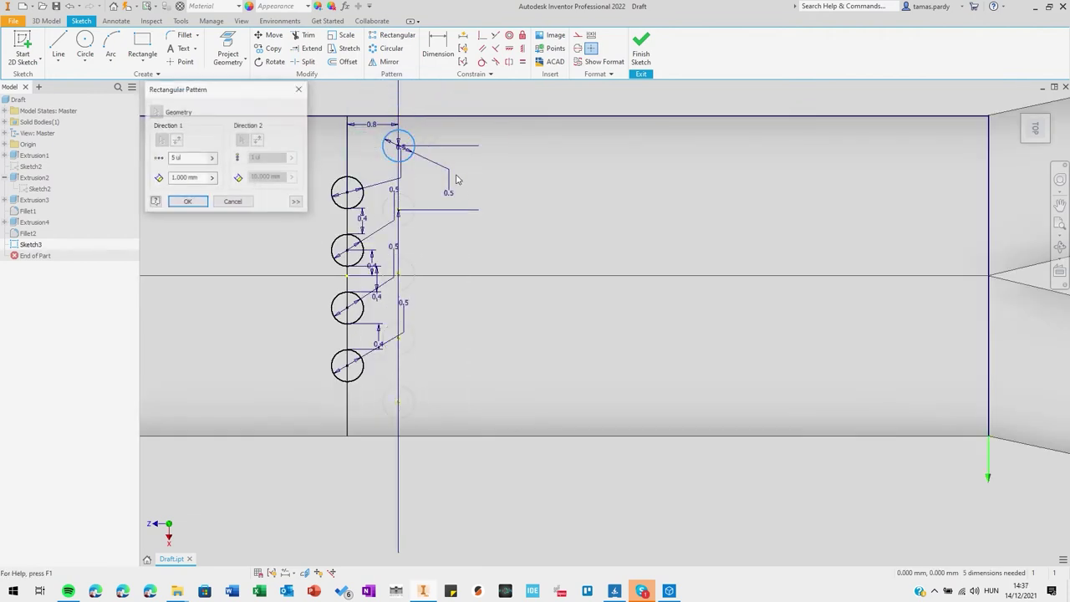
click(202, 178)
text(0.85)
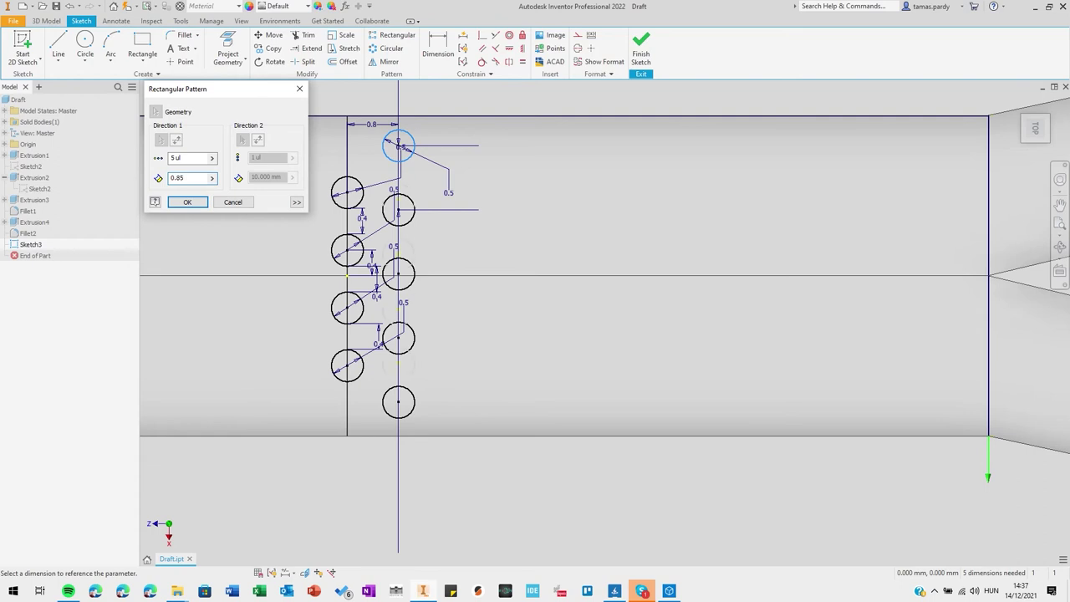
key(Return)
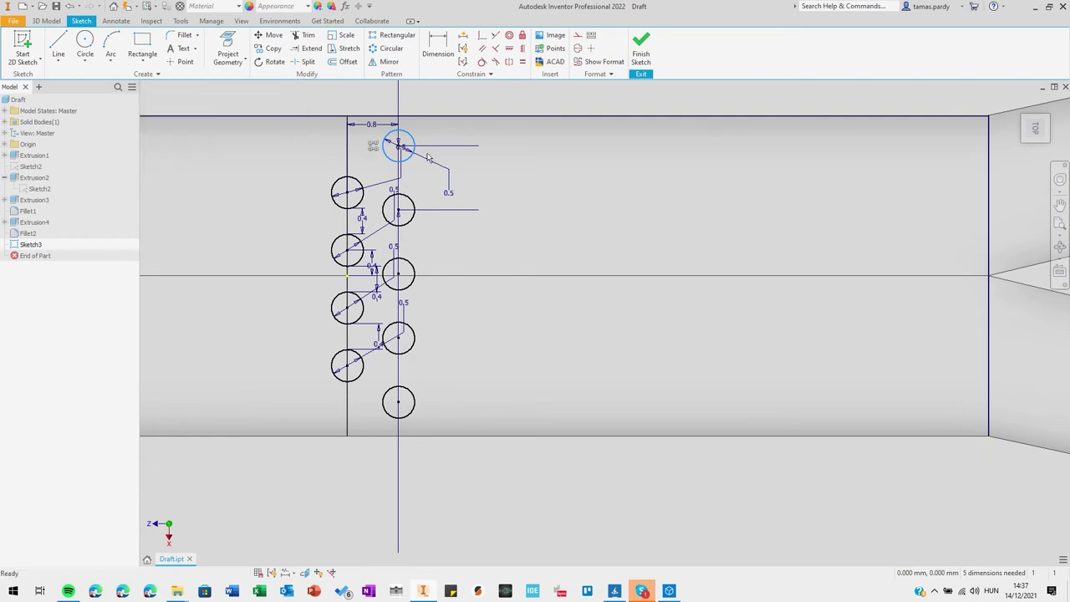
scroll(393, 121, up, 5)
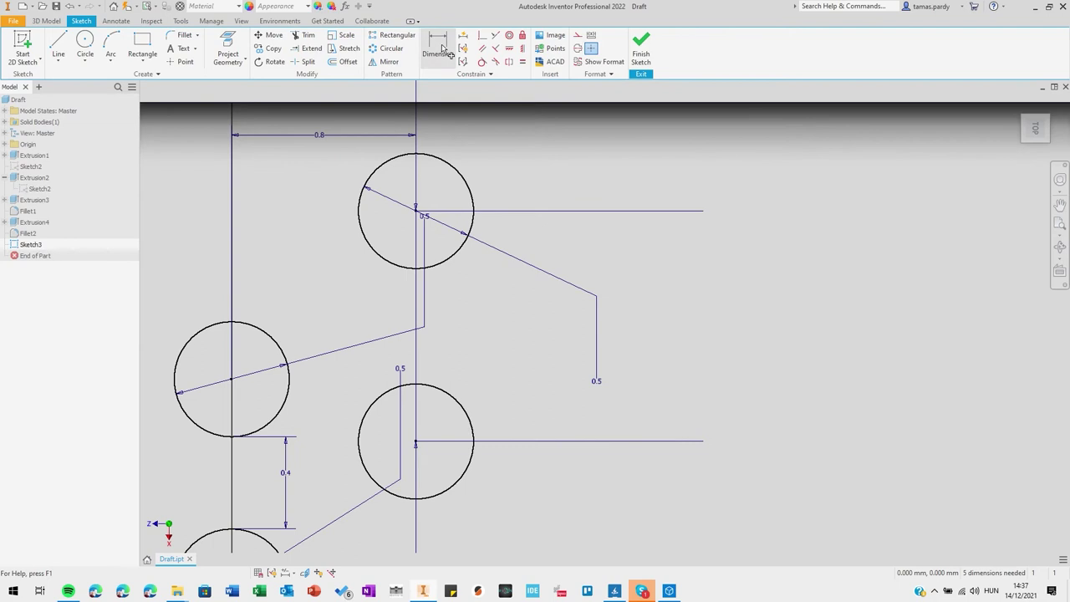
scroll(435, 171, down, 3)
Step: Dimension the top circle 0.9 below the plate's top edge
key(d)
click(436, 172)
click(463, 107)
click(494, 117)
text(0.)
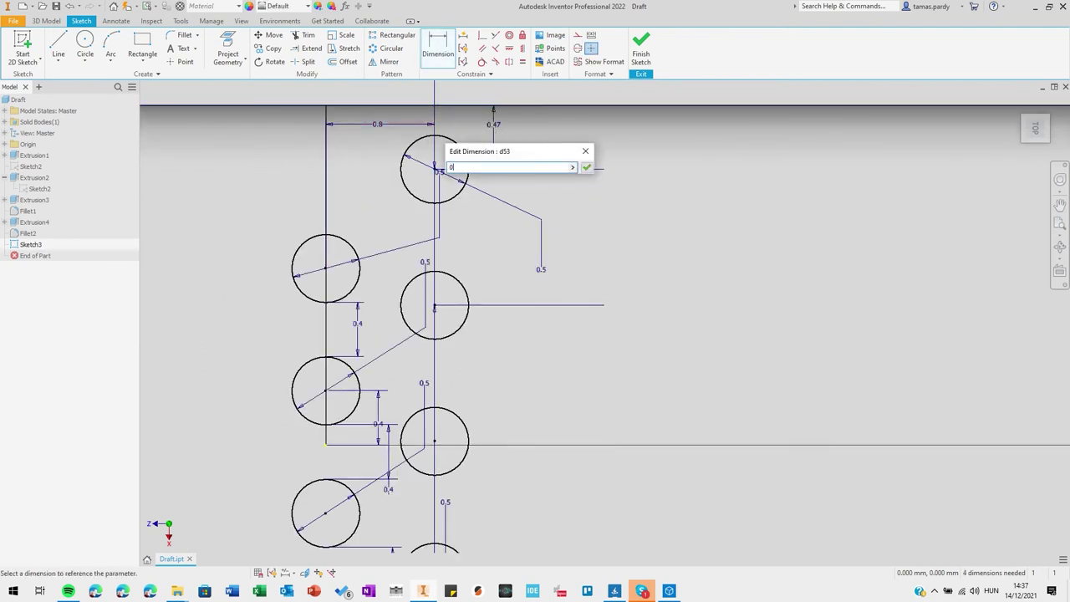
key(Escape)
double_click(493, 123)
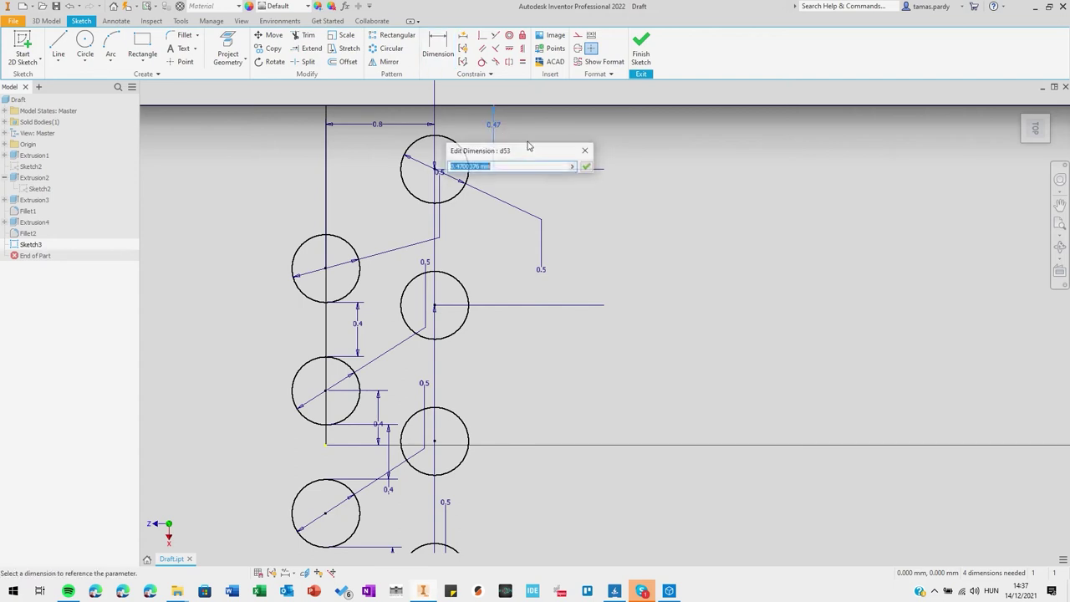
text(0.9)
key(Return)
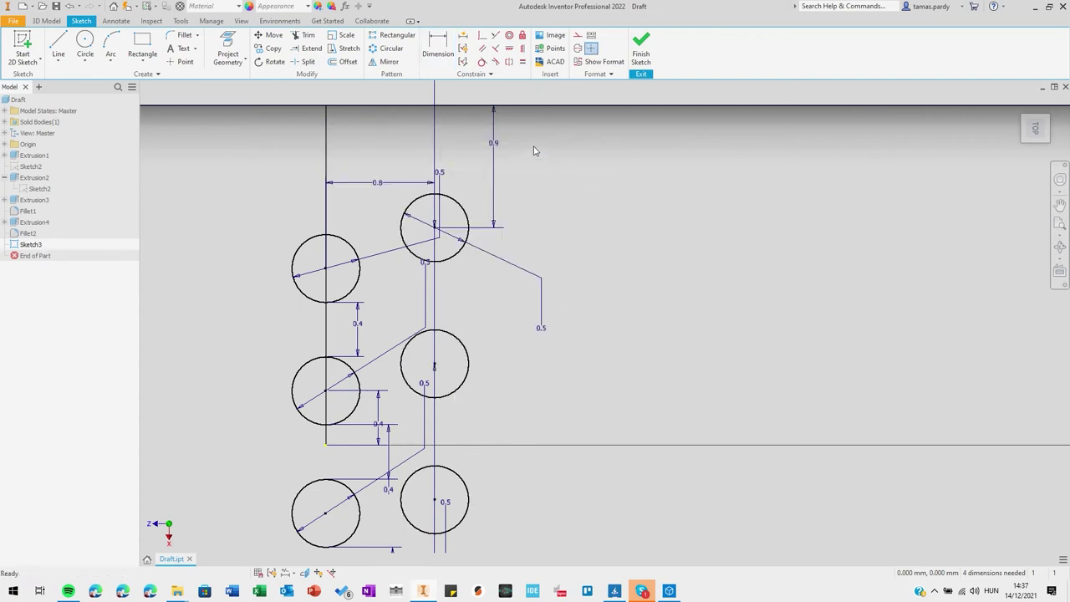
scroll(544, 232, down, 3)
scroll(543, 229, up, 2)
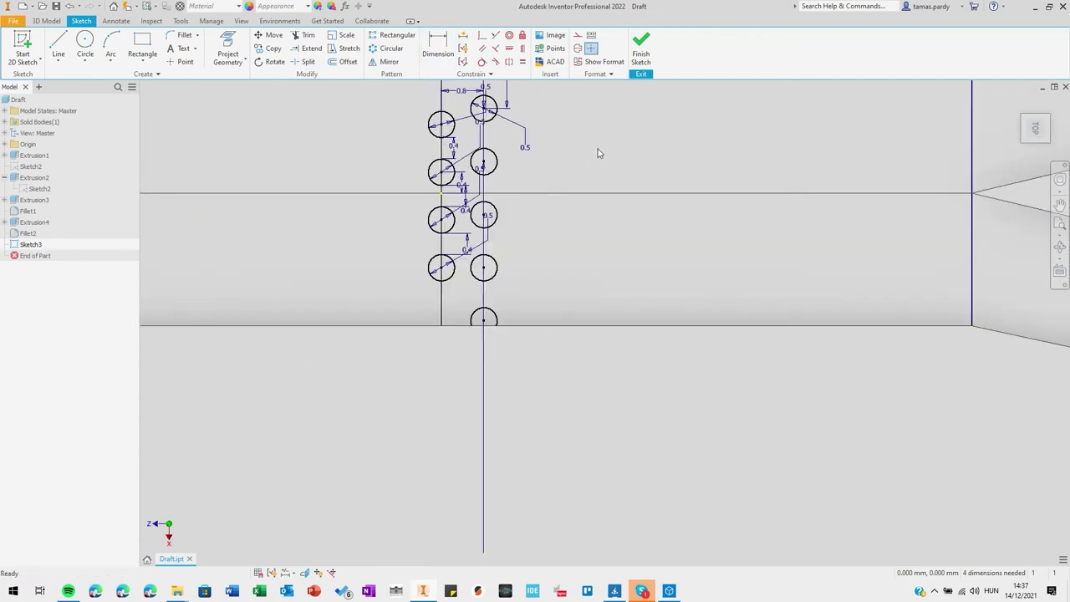
Step: Reopen the circle pattern and re-enter its spacing as 0.85
right_click(470, 191)
key(Escape)
right_click(473, 192)
click(425, 186)
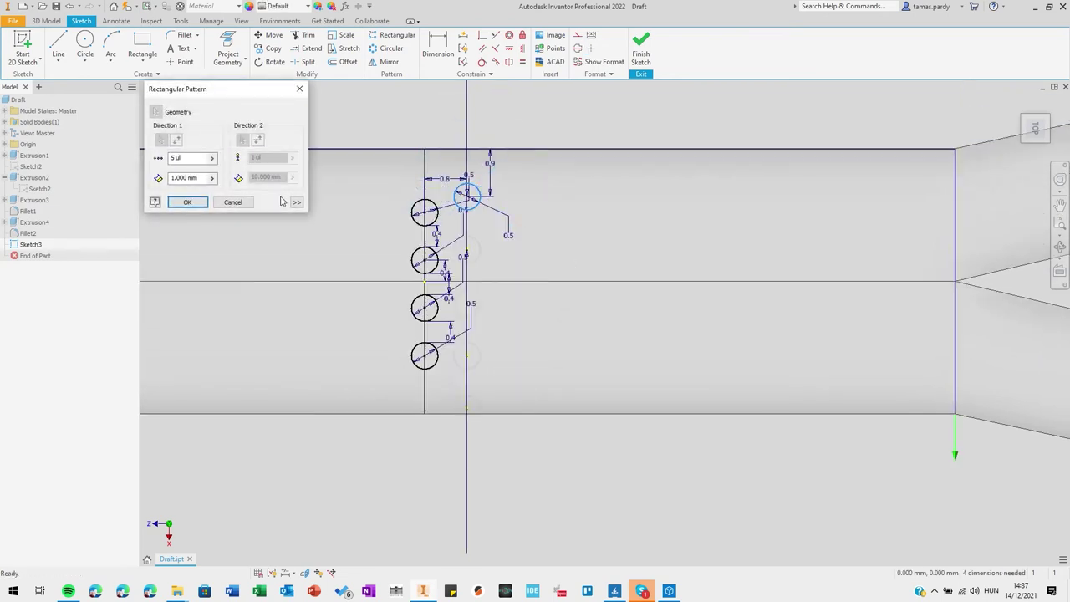
double_click(184, 177)
text(0.)
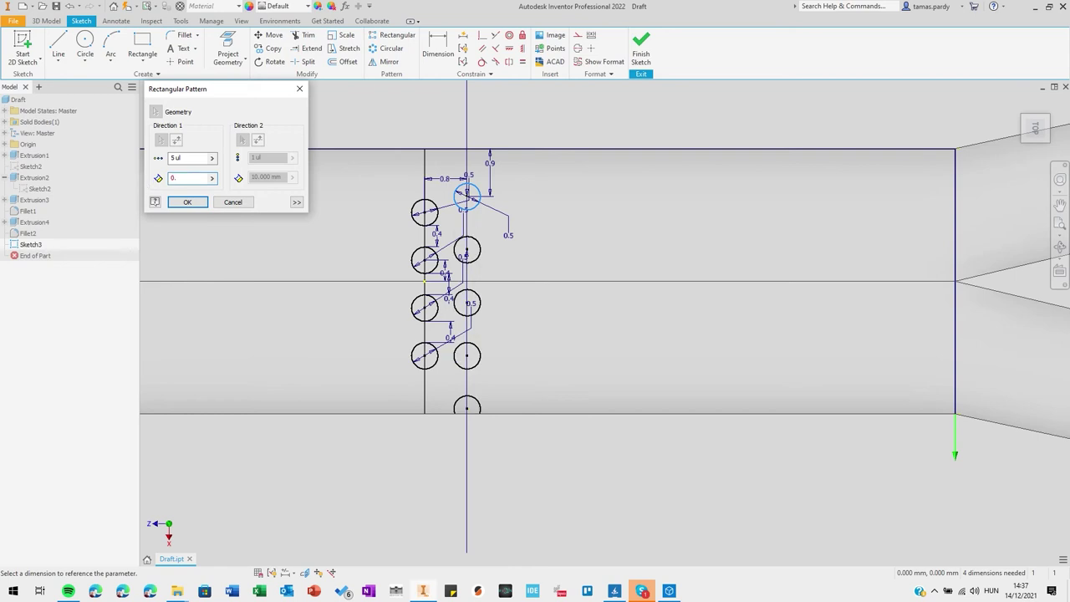
text(75)
key(BackSpace)
key(BackSpace)
text(75)
key(BackSpace)
key(BackSpace)
key(Return)
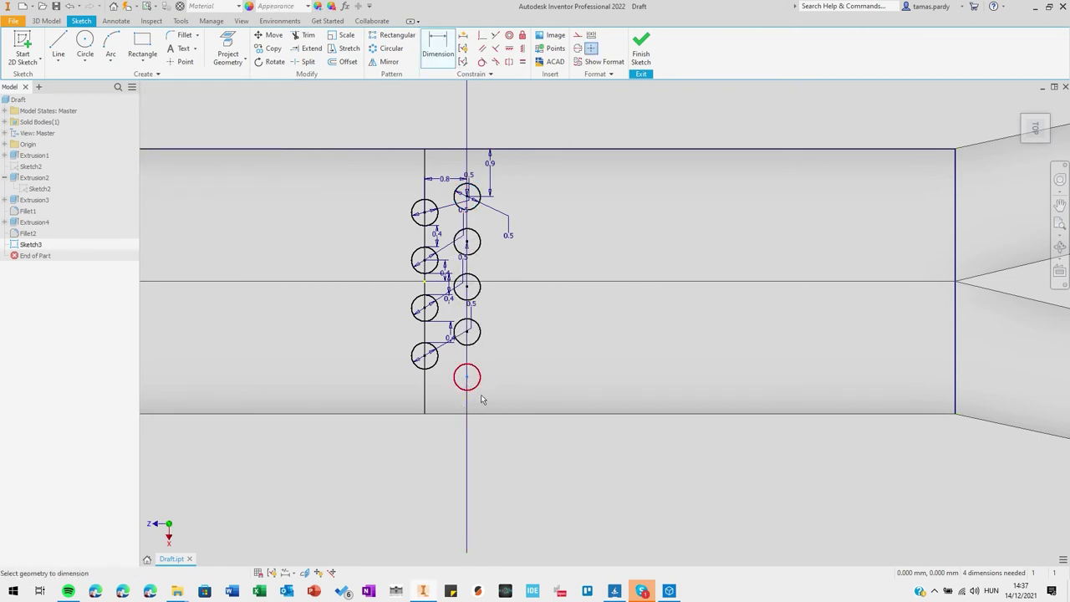
Step: Set the top circle's distance from the top edge to 0.75, discarding a trial bottom-circle dimension
key(Escape)
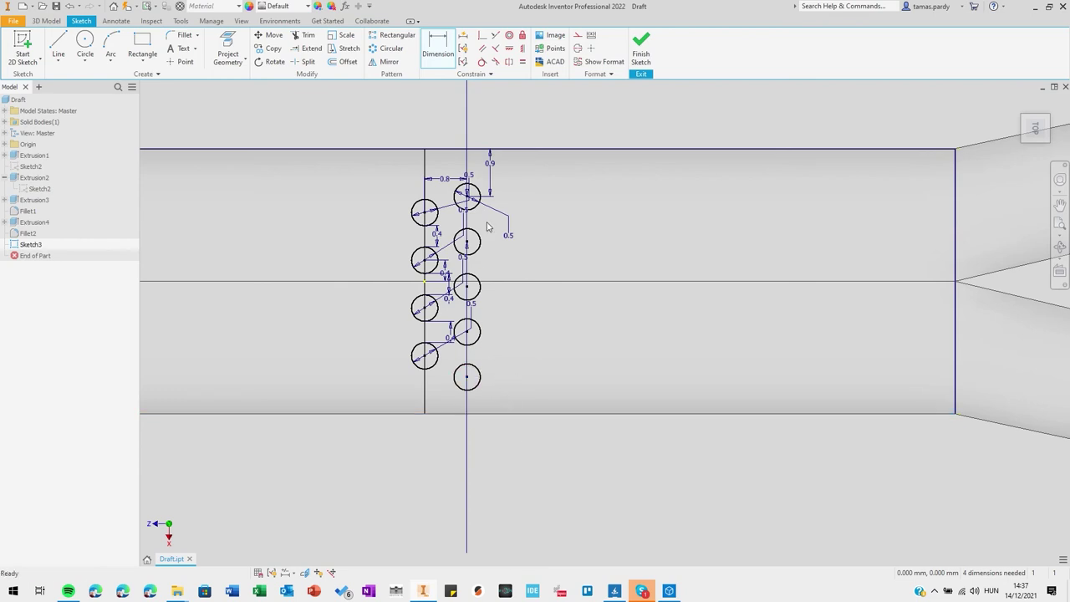
double_click(489, 165)
text(0.75)
key(Return)
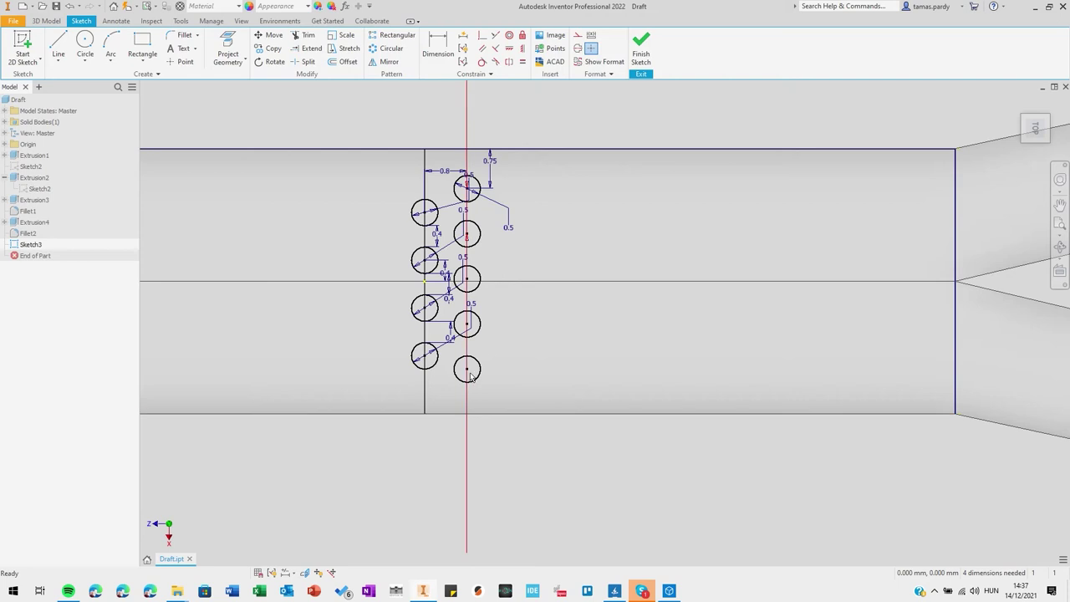
key(d)
click(468, 369)
click(496, 413)
key(Escape)
Step: Change the top circle's offset to 0.8, cancel the extra dimension, and save the part
double_click(490, 167)
text(0.8)
key(Return)
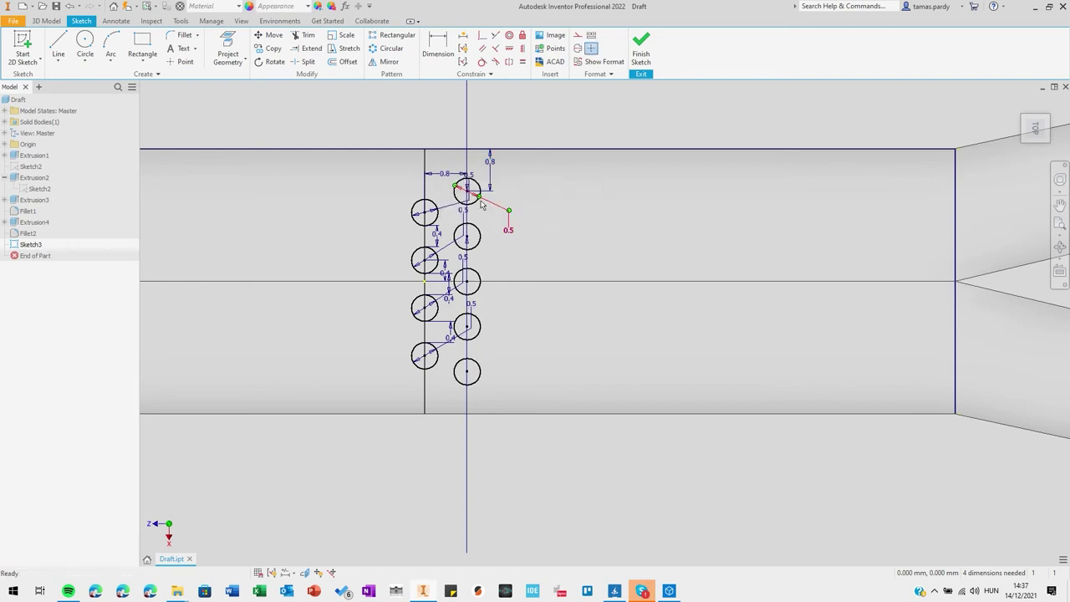
key(d)
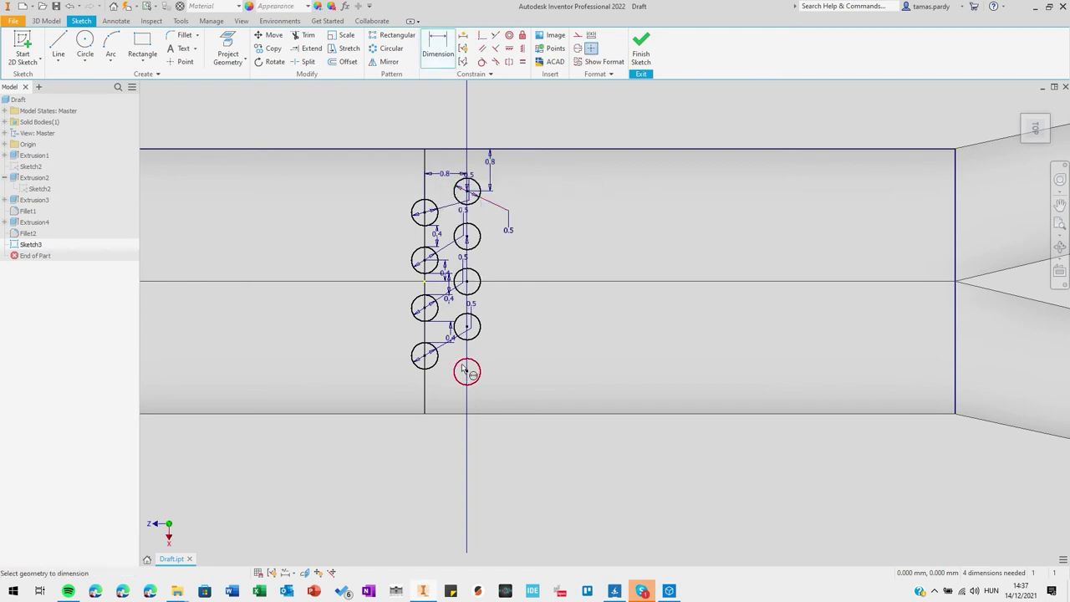
click(468, 372)
click(487, 414)
key(Escape)
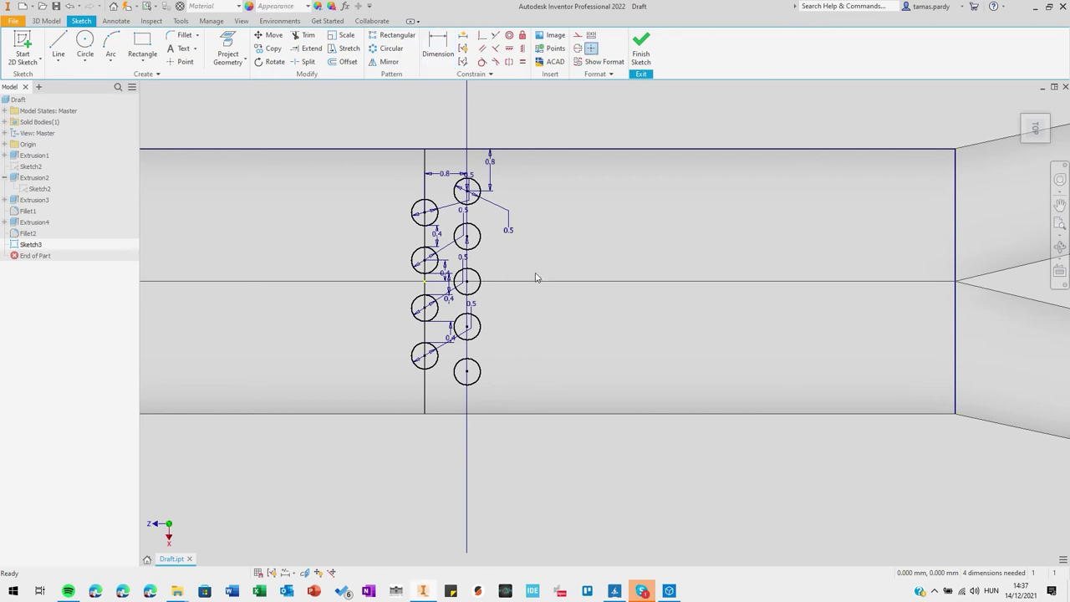
key(ctrl+s)
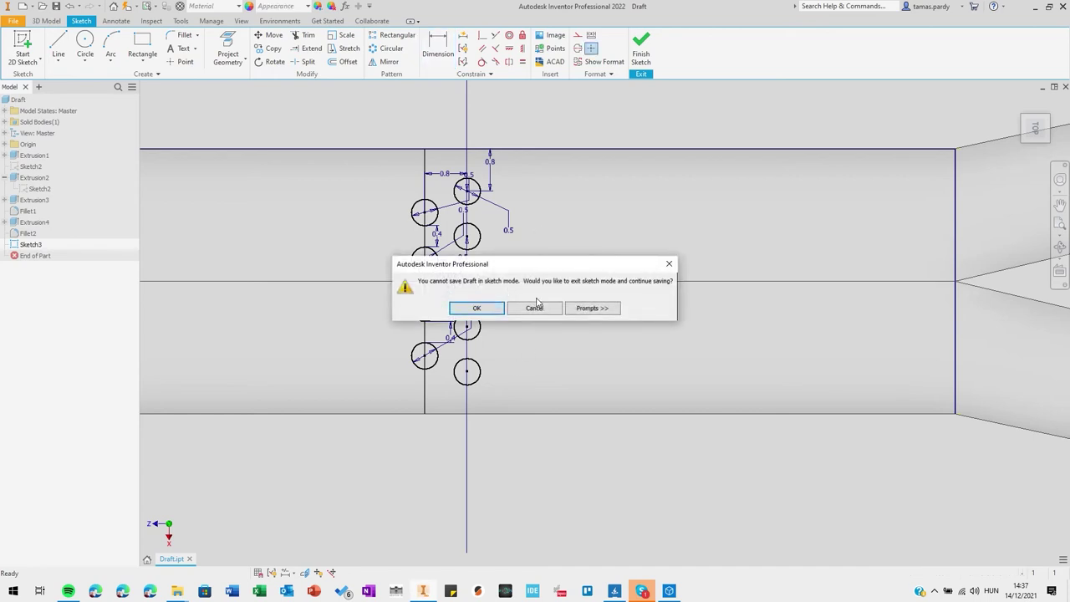
Step: Dismiss the save warning and pattern all nine circles along the plate's top edge
click(548, 305)
click(391, 35)
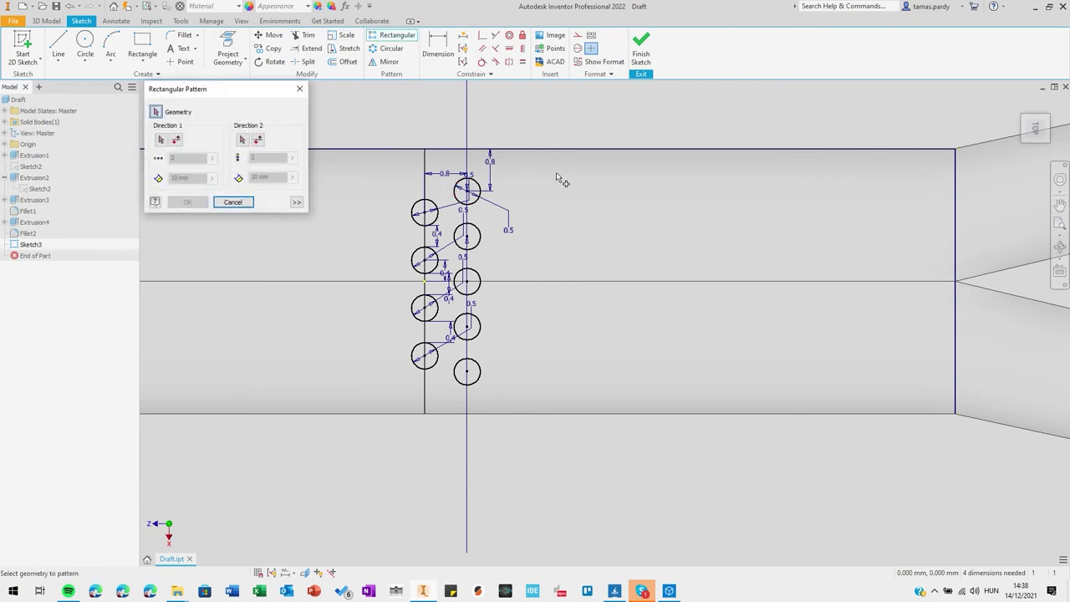
drag(559, 170, 371, 396)
click(160, 140)
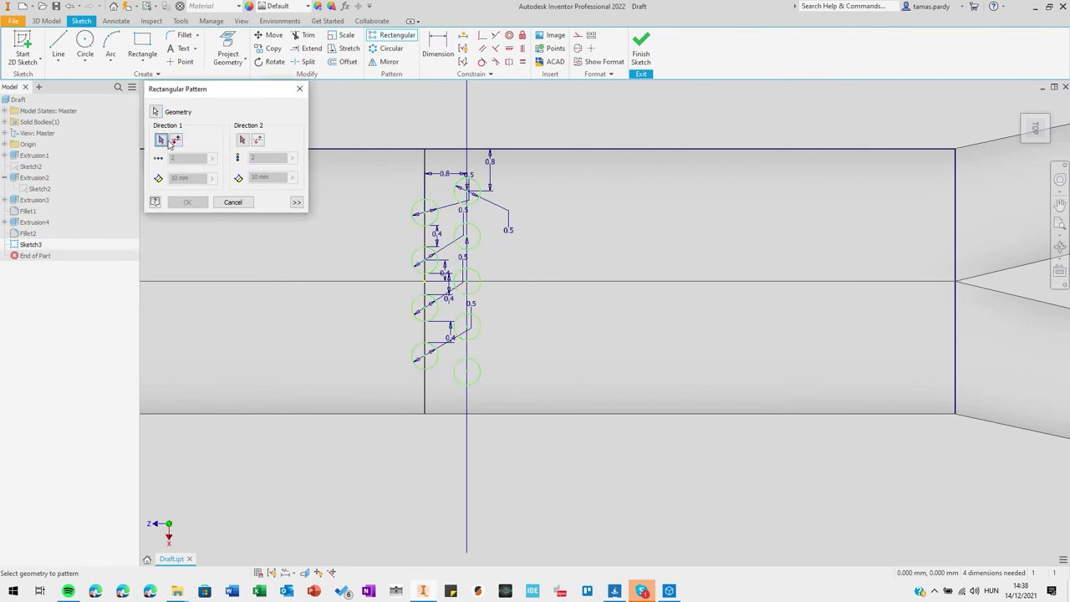
click(566, 151)
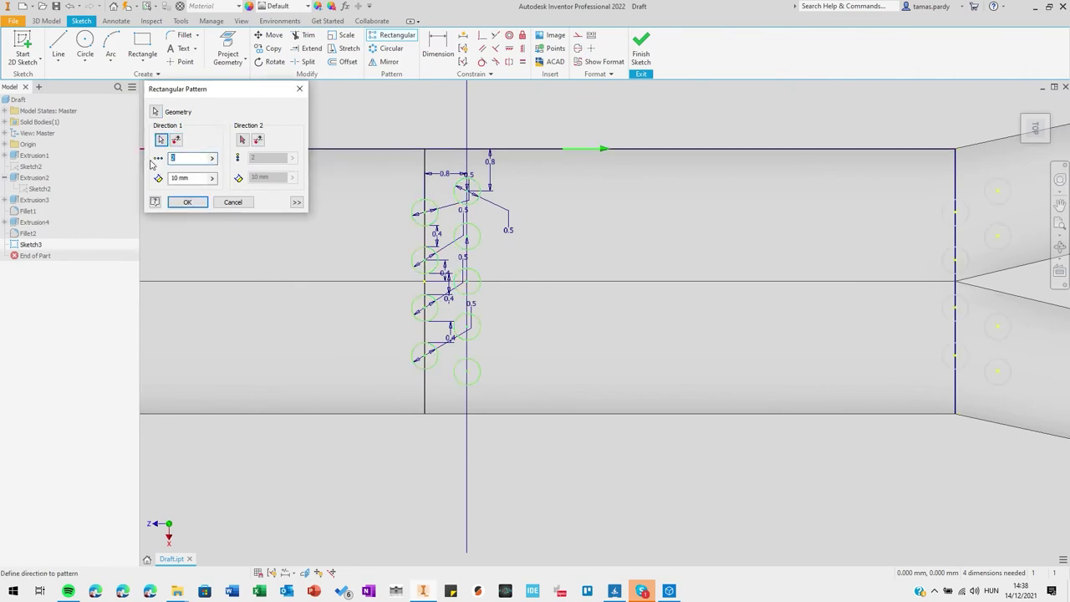
Step: Set the rightward circle pattern to 7 copies at 1.6 spacing and confirm it
text(4)
key(Tab)
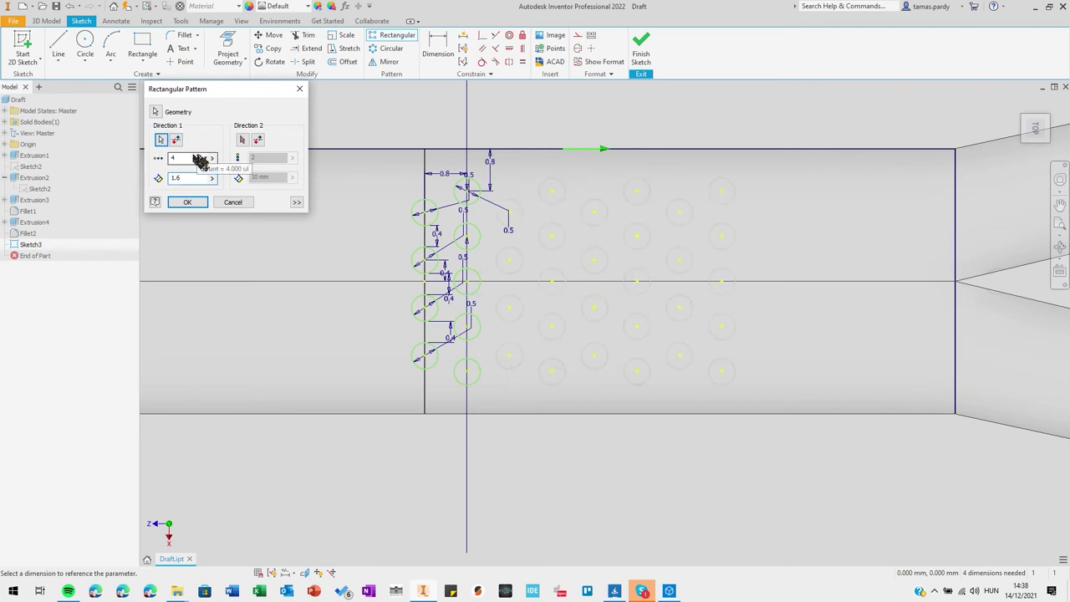
double_click(181, 159)
text(5)
double_click(182, 158)
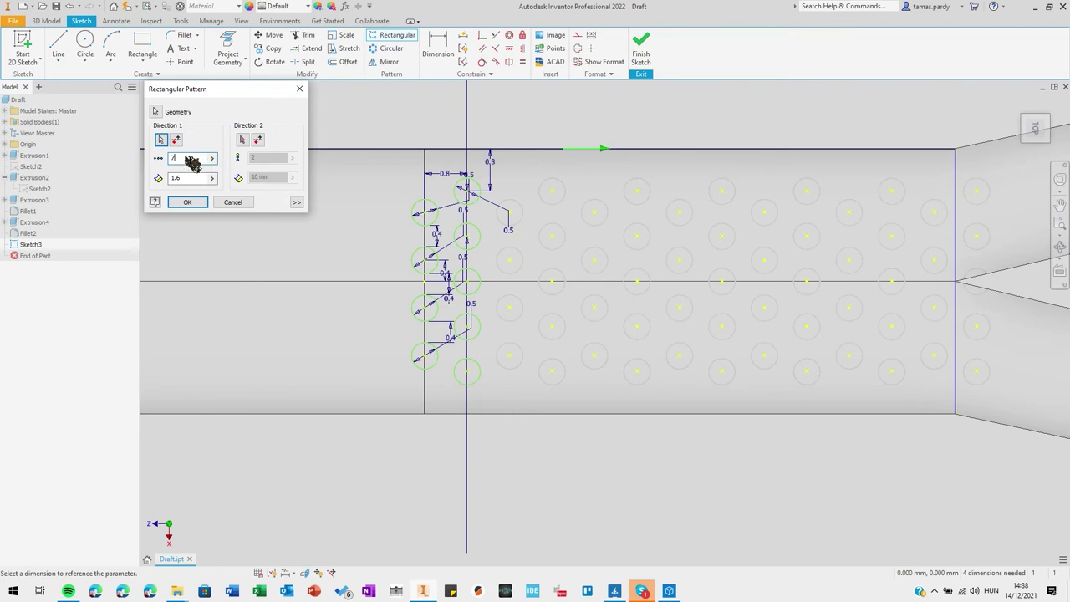
text(6)
double_click(181, 159)
text(7)
click(186, 203)
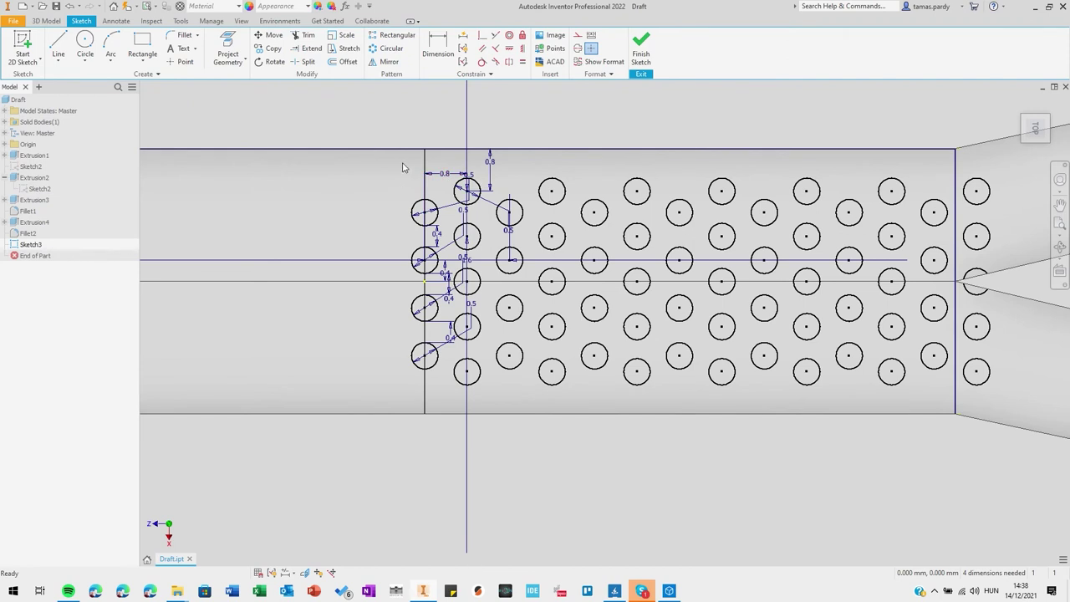
Step: Pattern the first two circle columns along the top edge, pointing leftward
drag(402, 166, 494, 401)
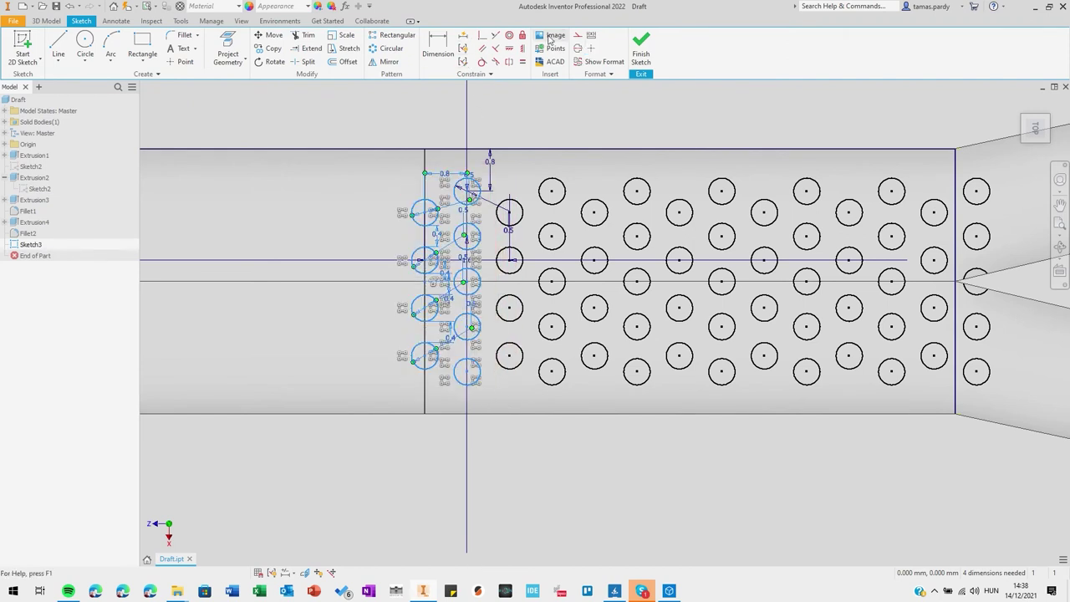
click(394, 35)
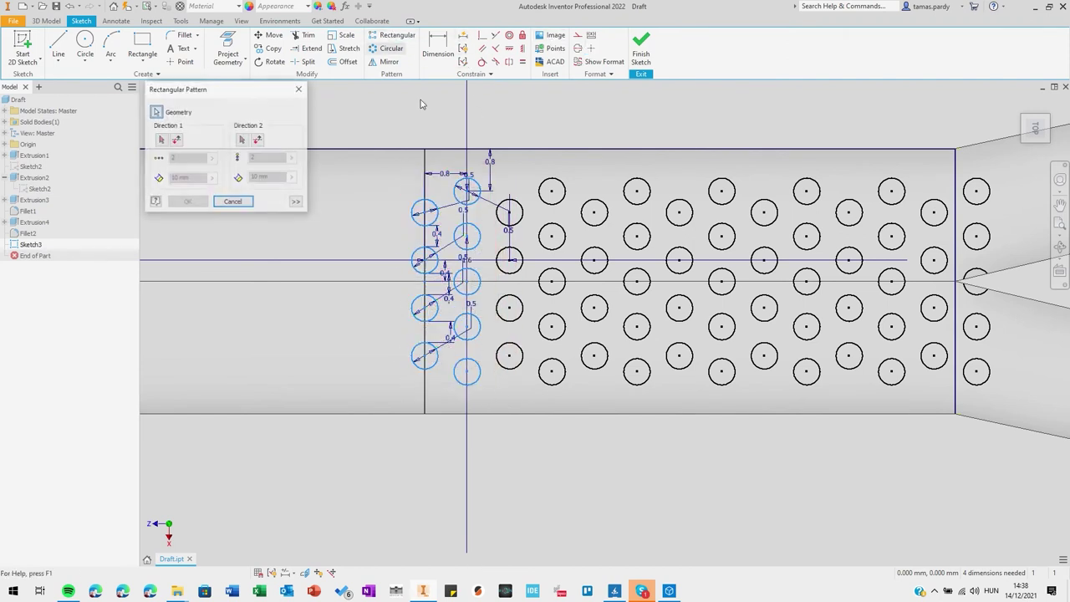
click(380, 149)
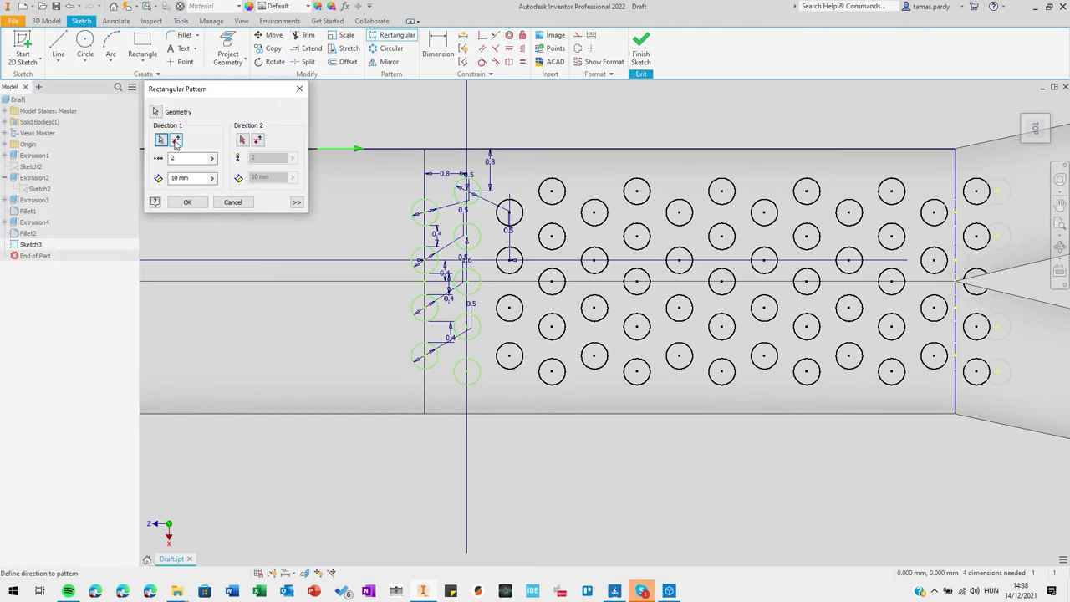
double_click(178, 158)
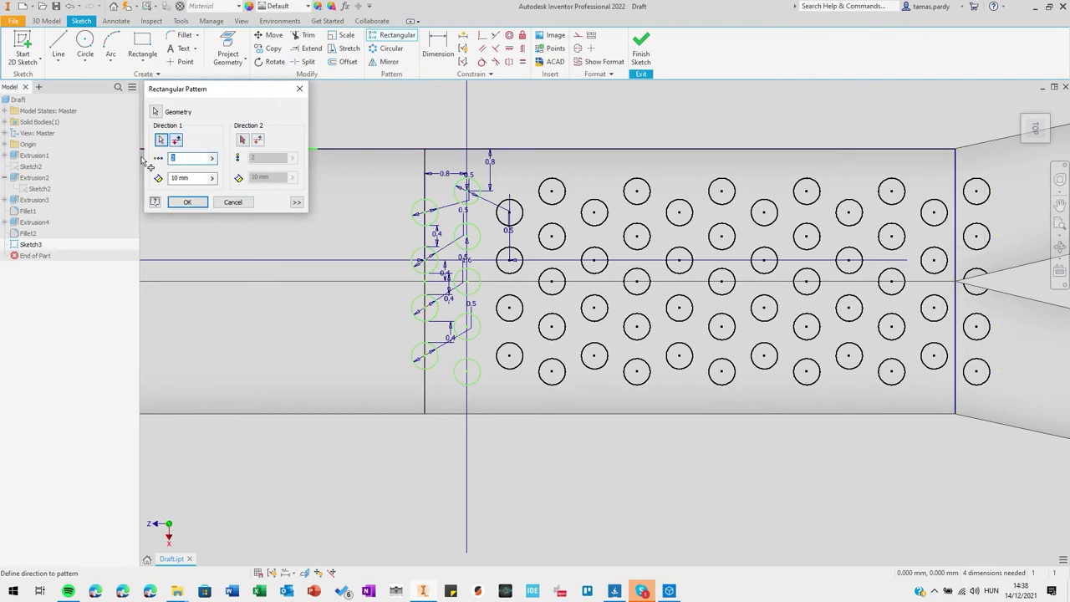
click(184, 176)
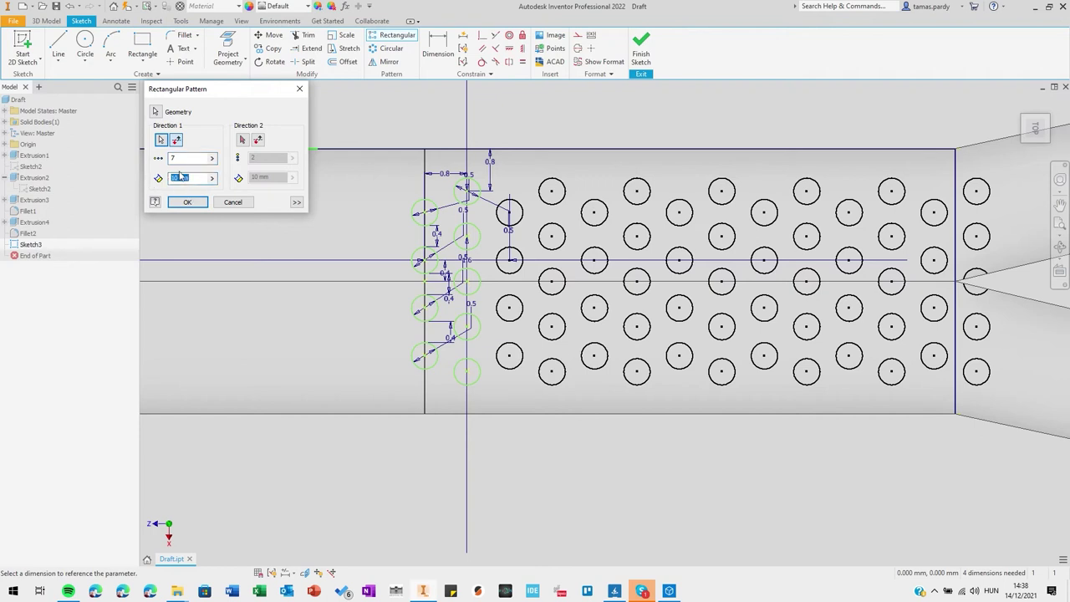
scroll(394, 234, down, 4)
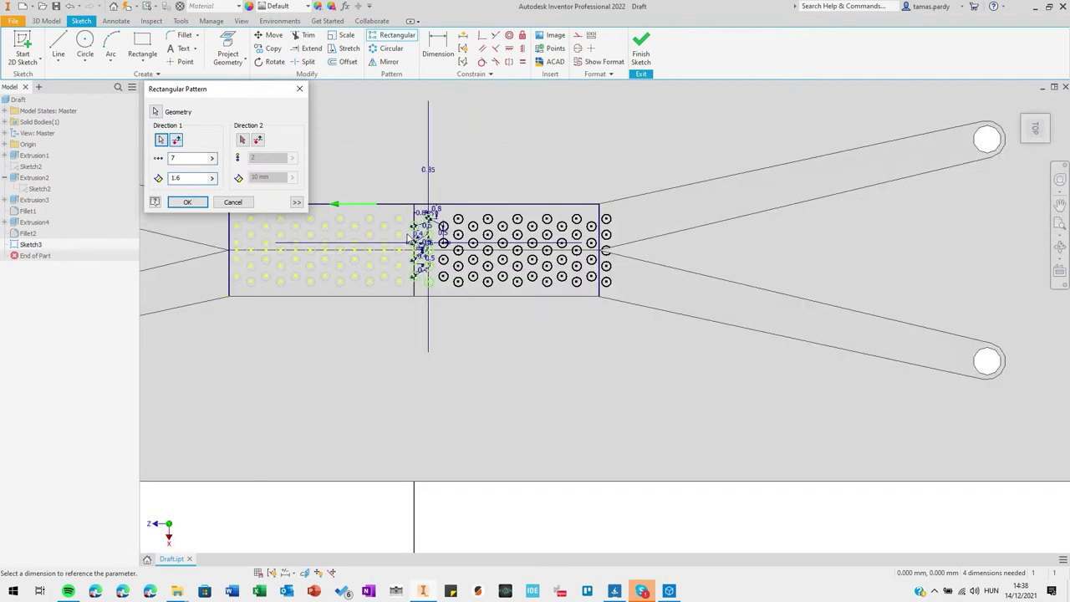
mouse_move(393, 233)
middle_down()
mouse_move(477, 246)
mouse_move(478, 262)
middle_up()
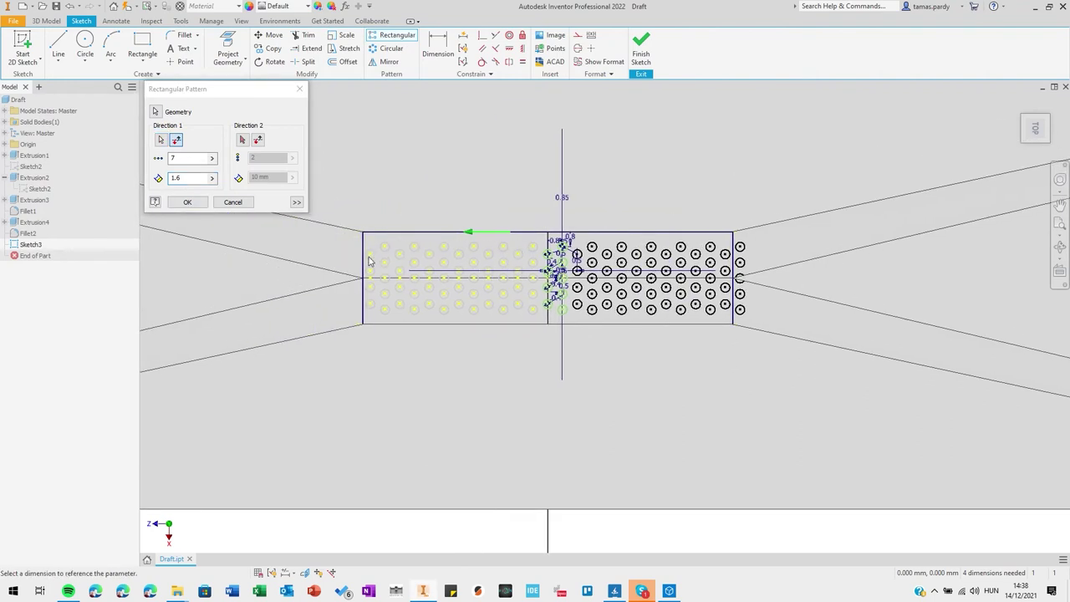
scroll(367, 260, up, 4)
Step: Set the leftward pattern to 8 copies at 1.6 spacing, confirm, and centre the plate
double_click(173, 158)
text(8)
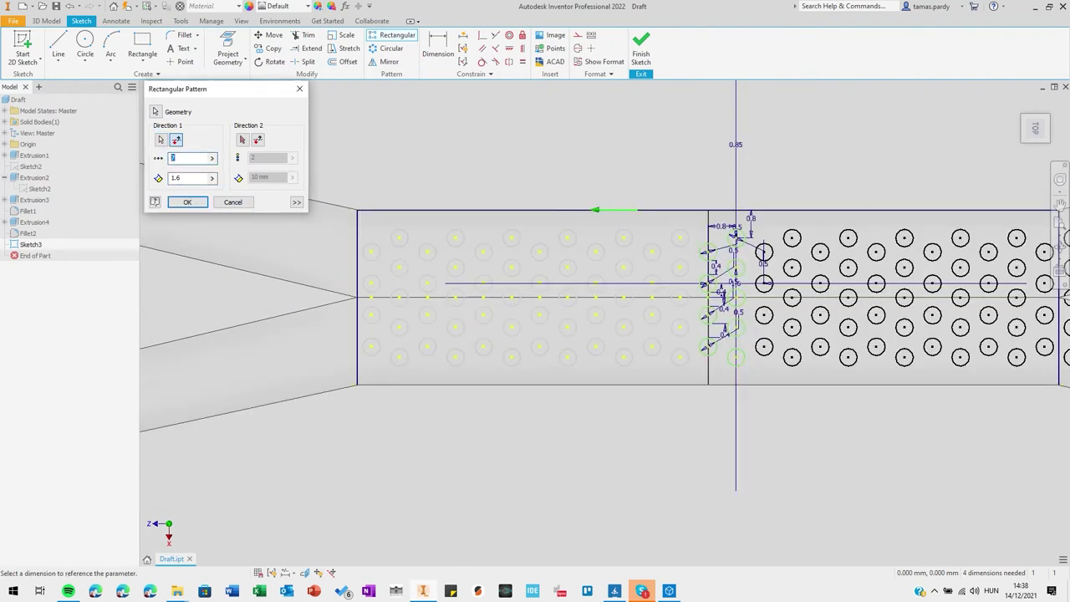
double_click(201, 166)
text(7)
double_click(192, 162)
text(8)
click(187, 201)
scroll(430, 203, down, 2)
key(F2)
drag(655, 198, 570, 195)
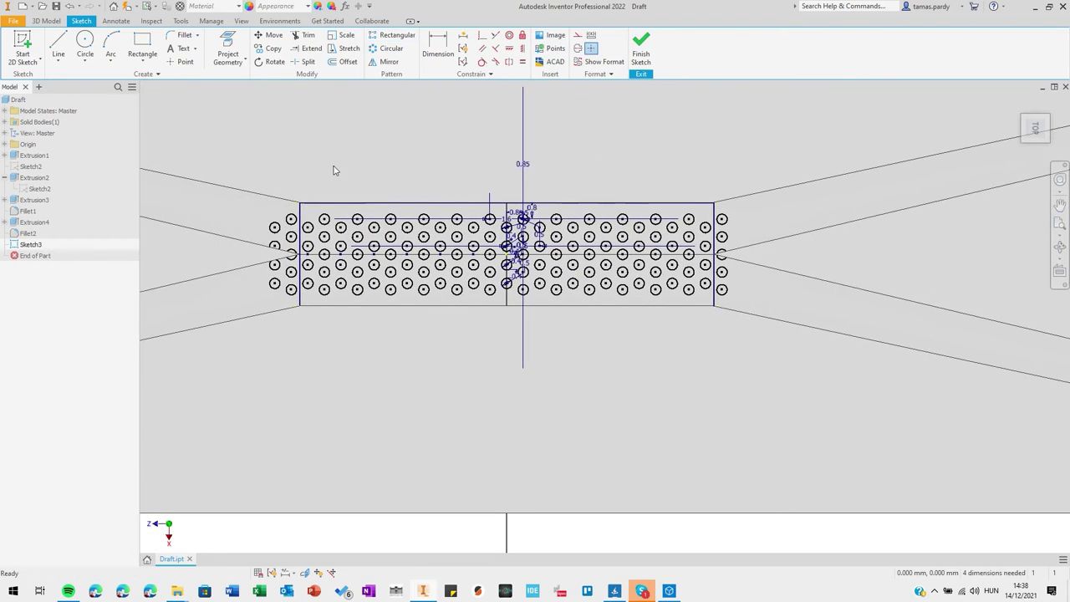
Step: Select all hole-pattern circles as extrusion profiles, excluding the surrounding plate region
click(58, 21)
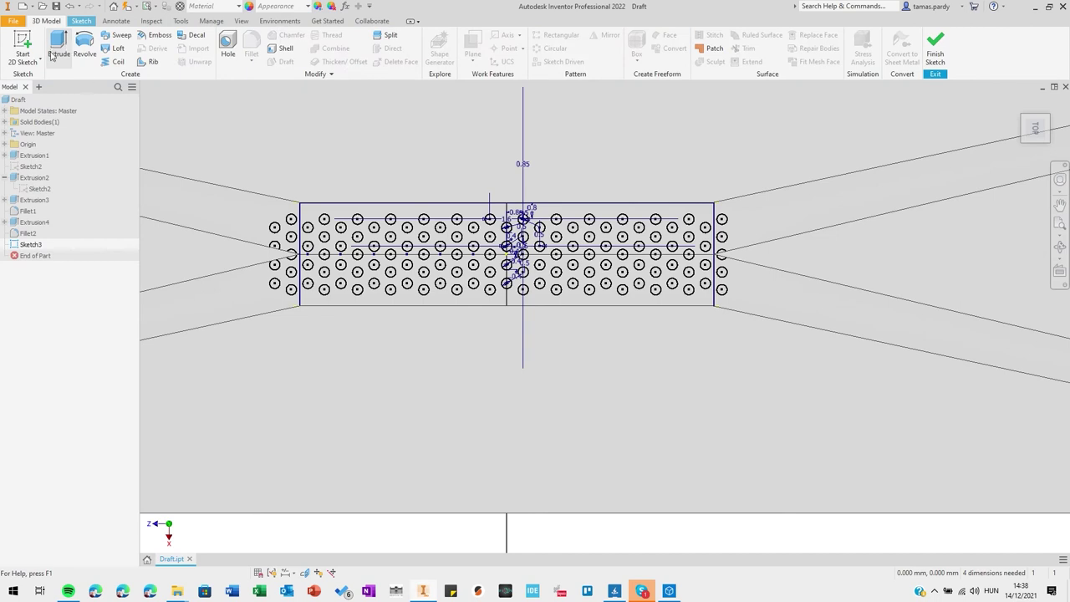
click(60, 46)
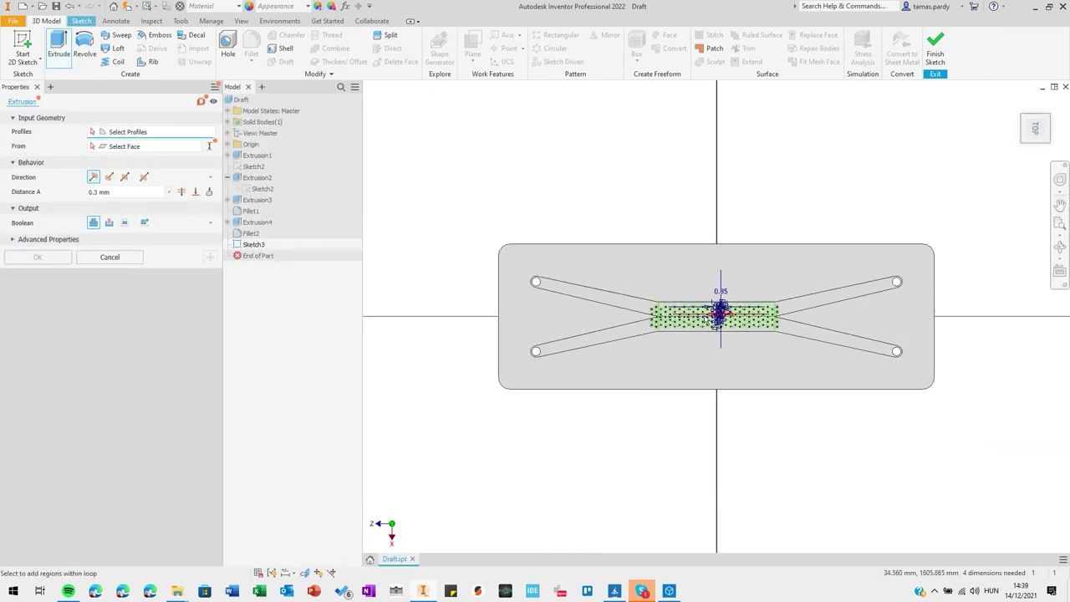
scroll(773, 316, up, 5)
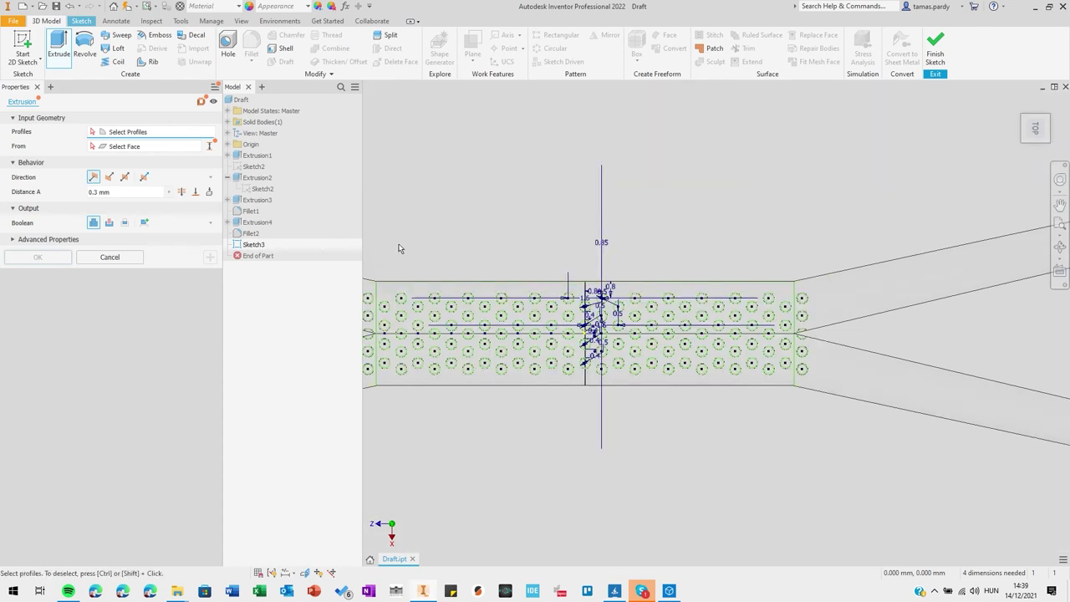
scroll(420, 230, down, 2)
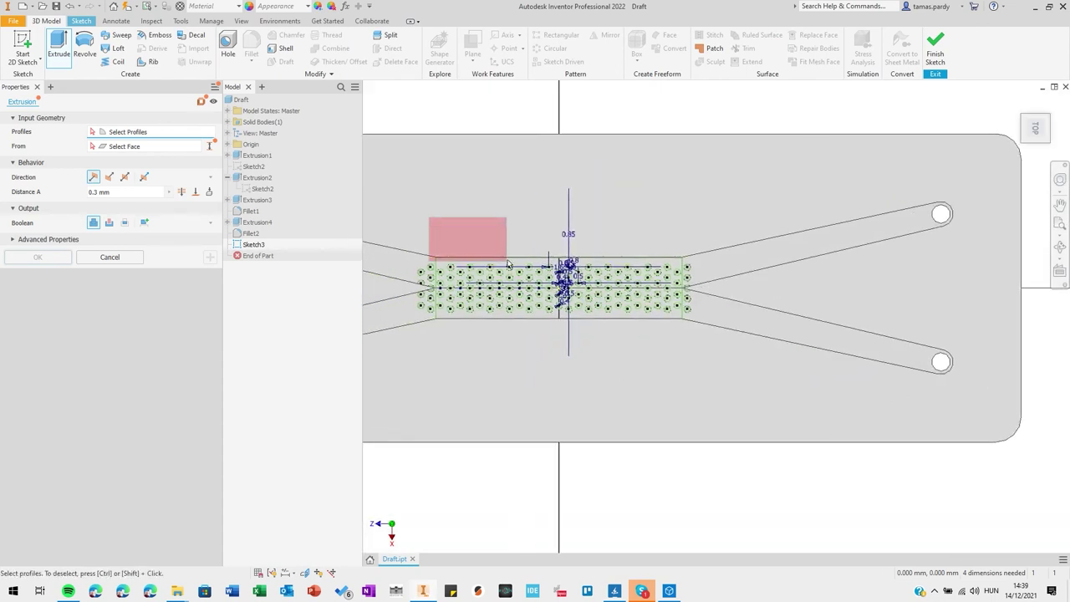
drag(440, 224, 686, 350)
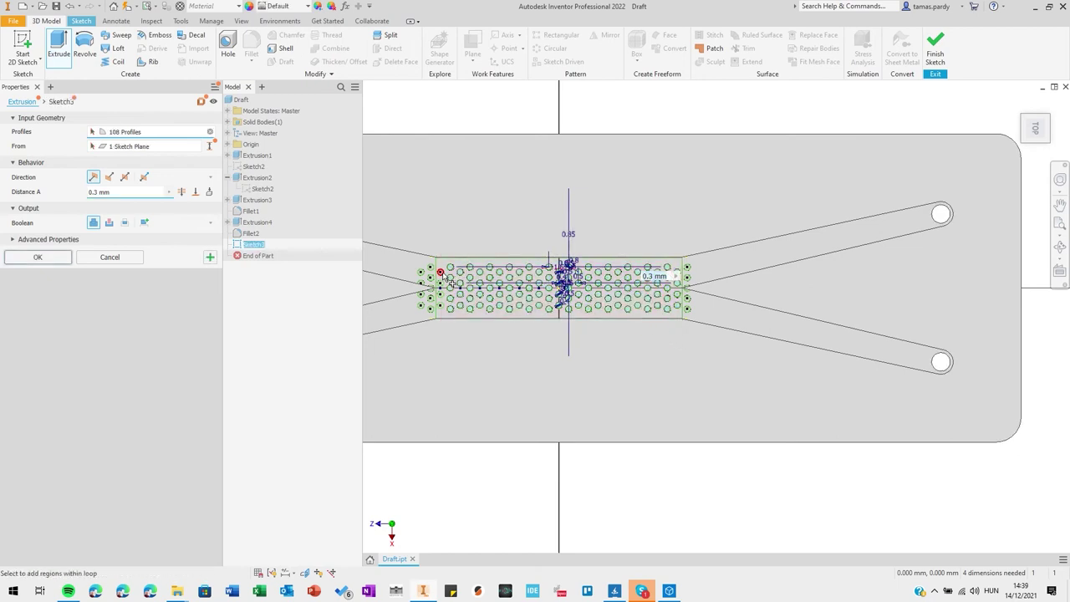
scroll(443, 251, up, 2)
drag(457, 211, 434, 395)
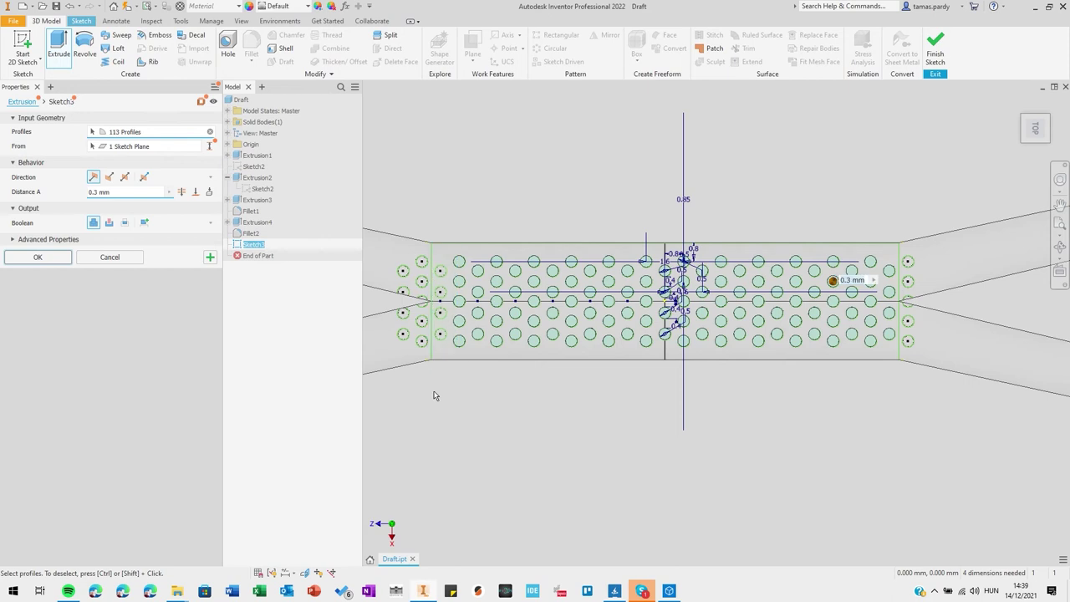
ctrl+click(450, 249)
Step: Extrude the circles 0.3 mm into pillars and return to a top-down view
scroll(511, 400, up, 5)
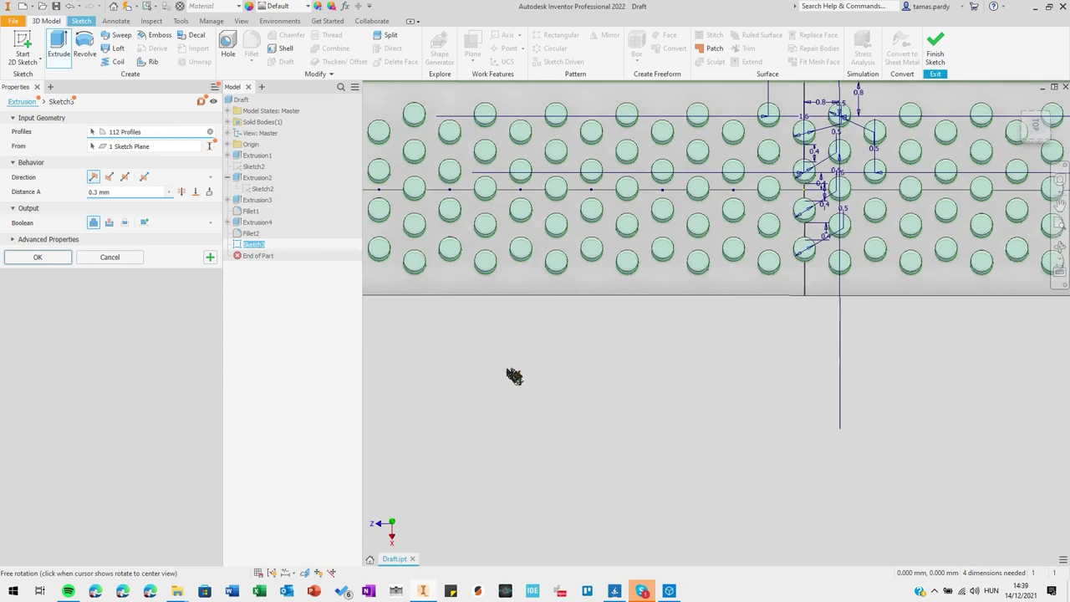
scroll(513, 375, down, 6)
scroll(535, 393, up, 3)
mouse_move(549, 411)
shift+middle_down()
mouse_move(554, 360)
mouse_move(549, 413)
shift+middle_up()
scroll(544, 421, down, 3)
click(38, 256)
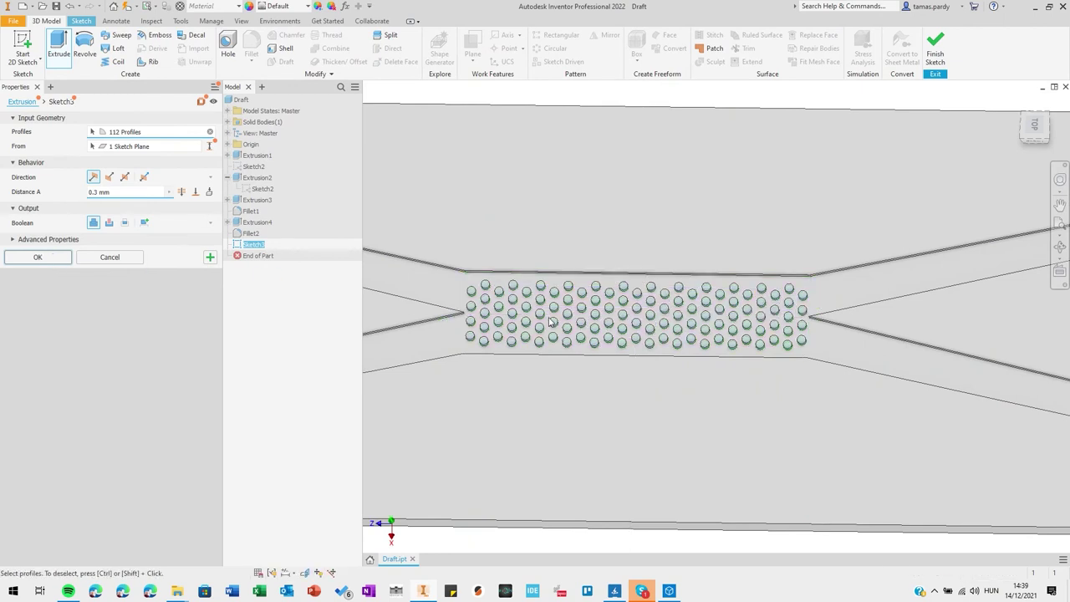
scroll(497, 313, up, 3)
scroll(516, 328, down, 3)
shift+middle_drag(516, 327, 554, 354)
Step: Open the lab example wPillars STL file in 3D Viewer
mouse_move(177, 591)
click(159, 523)
double_click(264, 137)
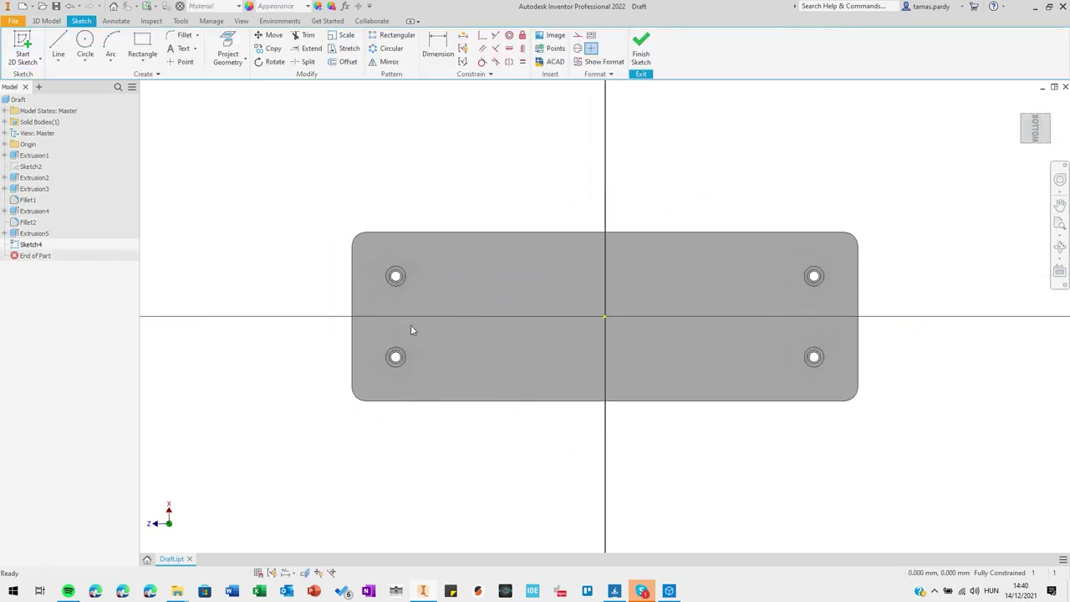
Step: Place sketch text with the initials and date 14-12-2021 on the plate's underside
click(179, 48)
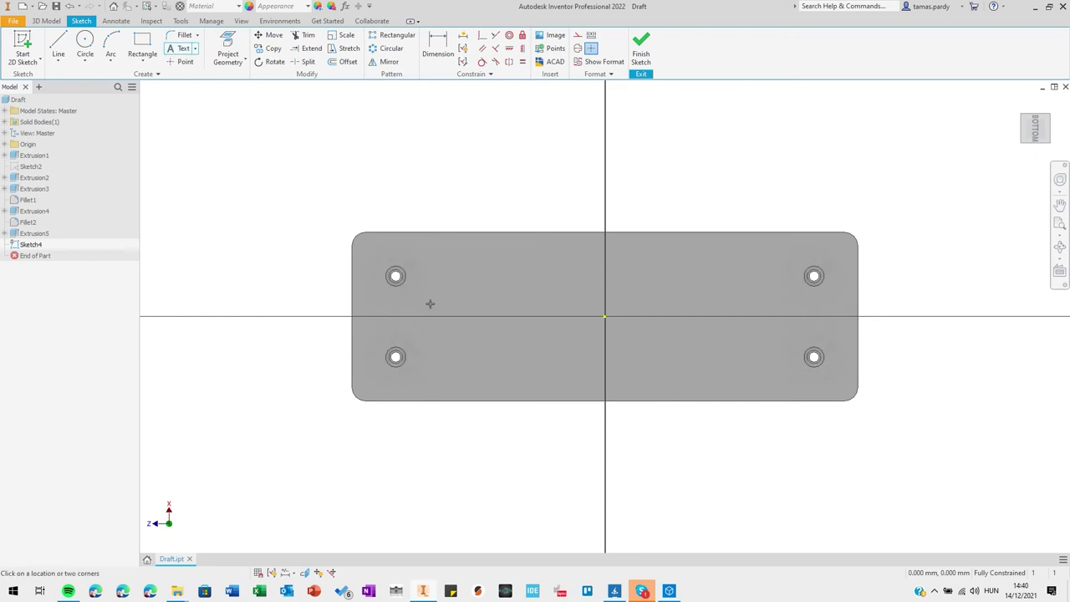
click(429, 372)
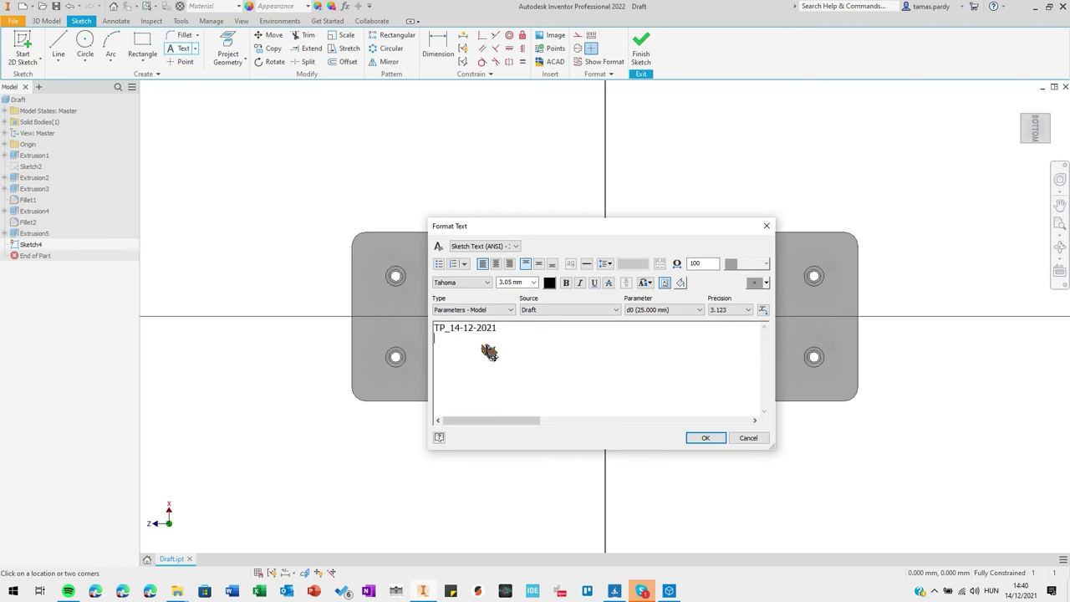
click(704, 439)
key(Escape)
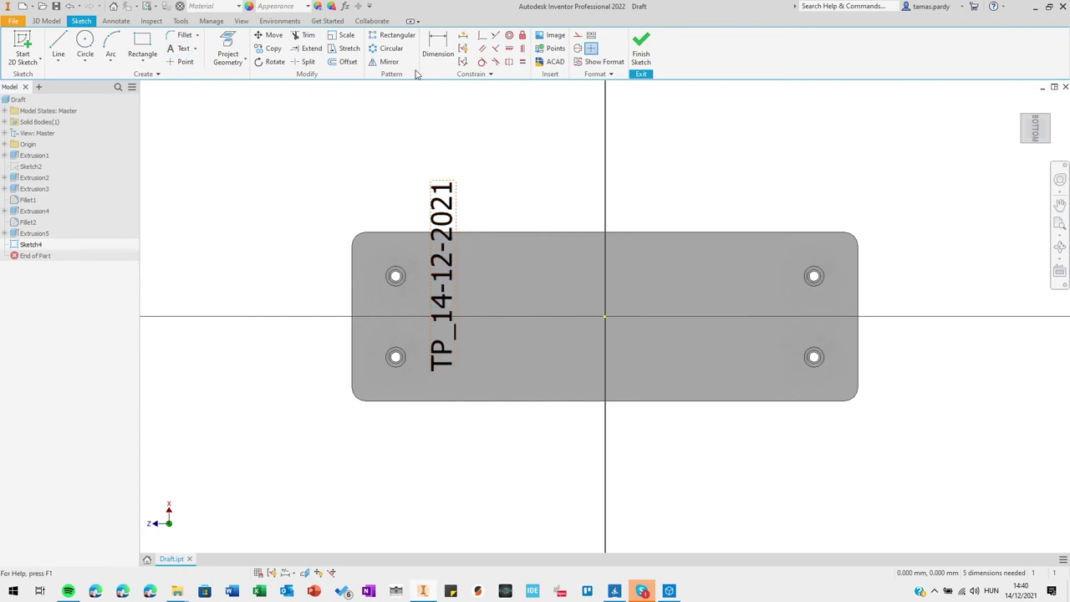
Step: Rotate the inscription horizontal and move it onto the plate's lower part
click(271, 62)
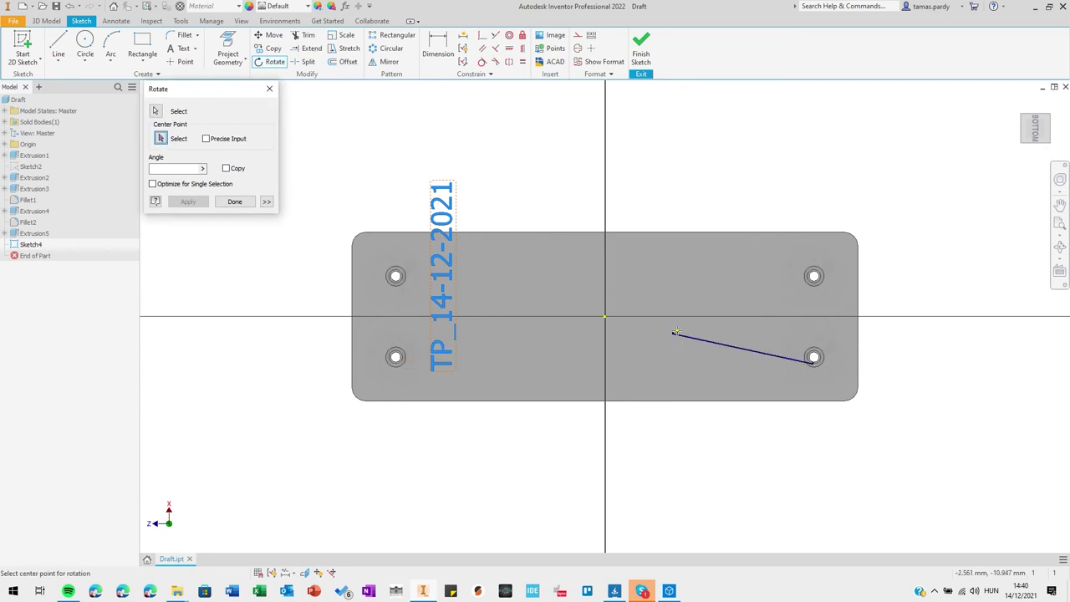
click(493, 185)
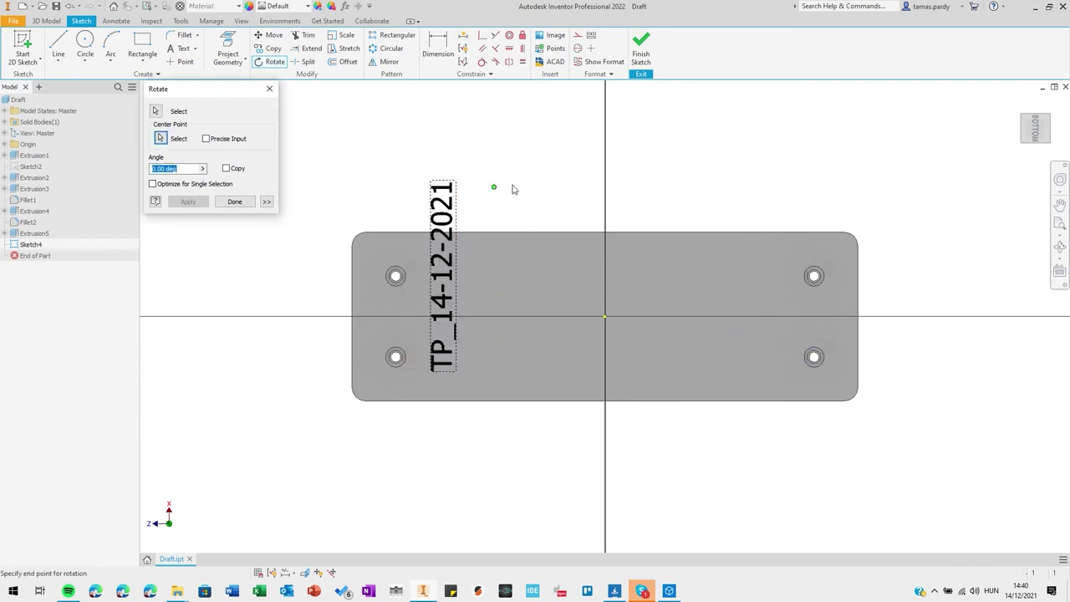
key(Escape)
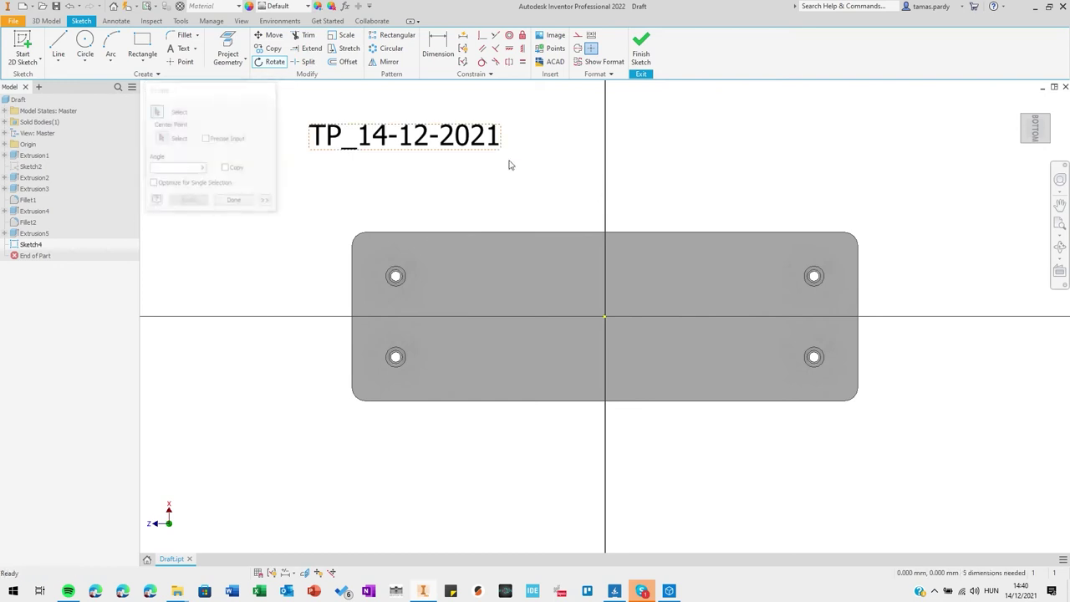
drag(425, 142, 546, 380)
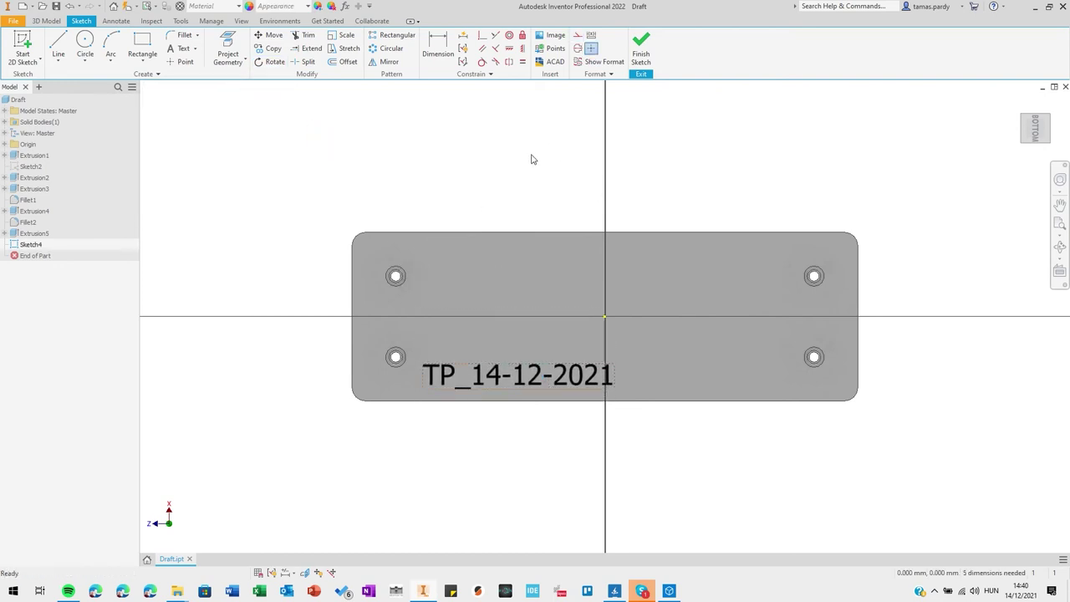
Step: Dimension the inscription 12.5 mm from the plate's left edge
click(438, 49)
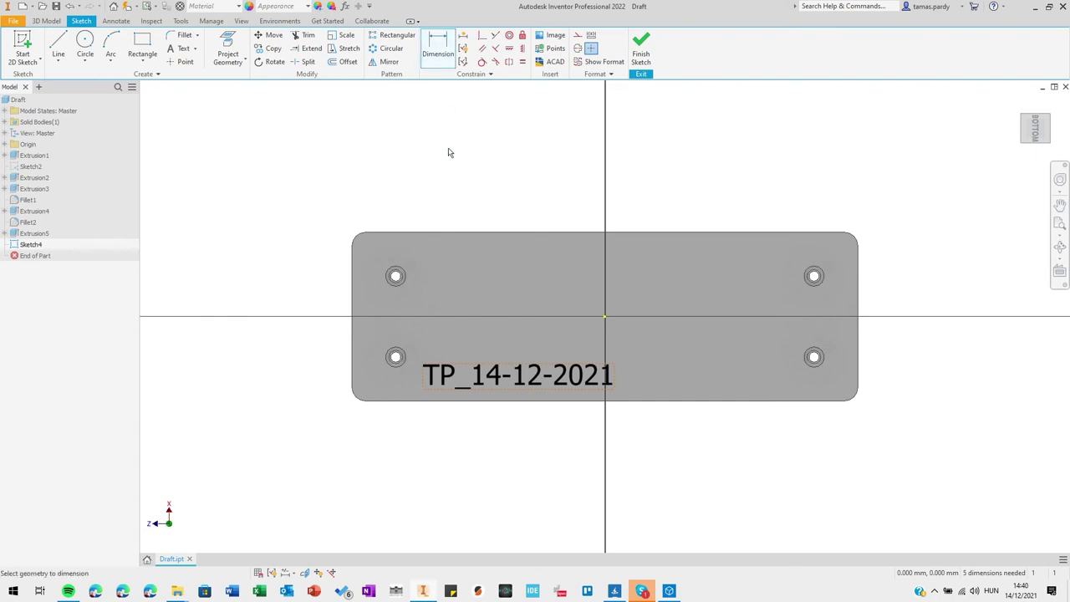
click(351, 376)
click(430, 376)
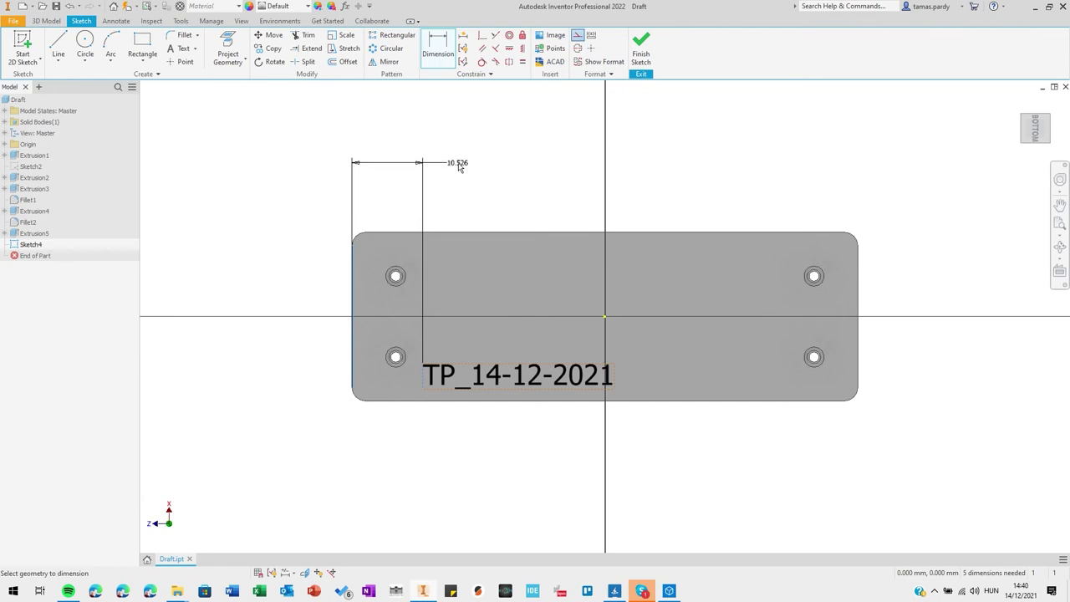
click(418, 495)
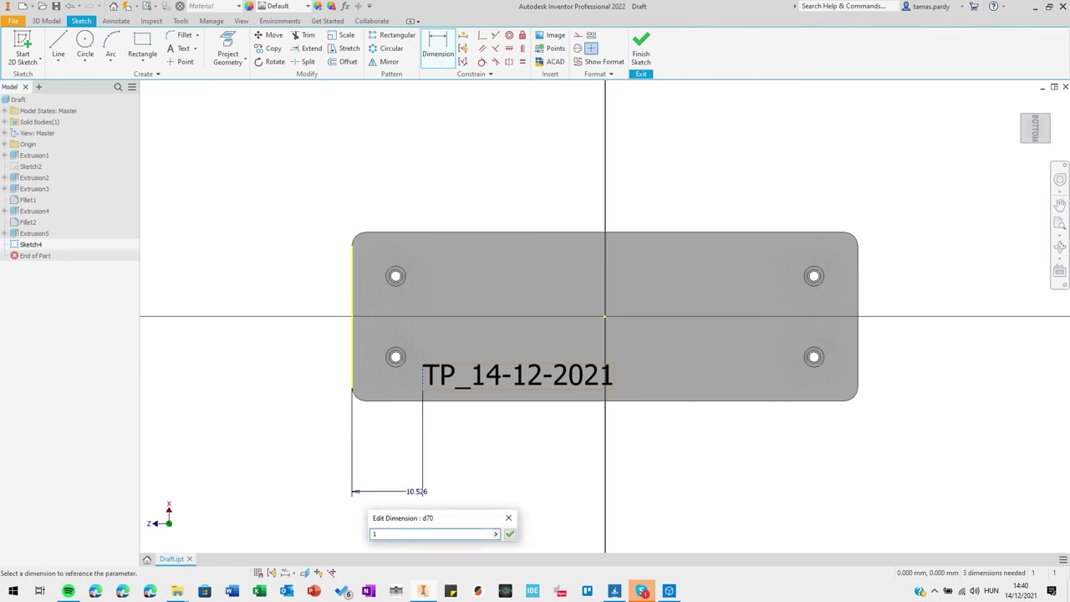
text(10)
key(Return)
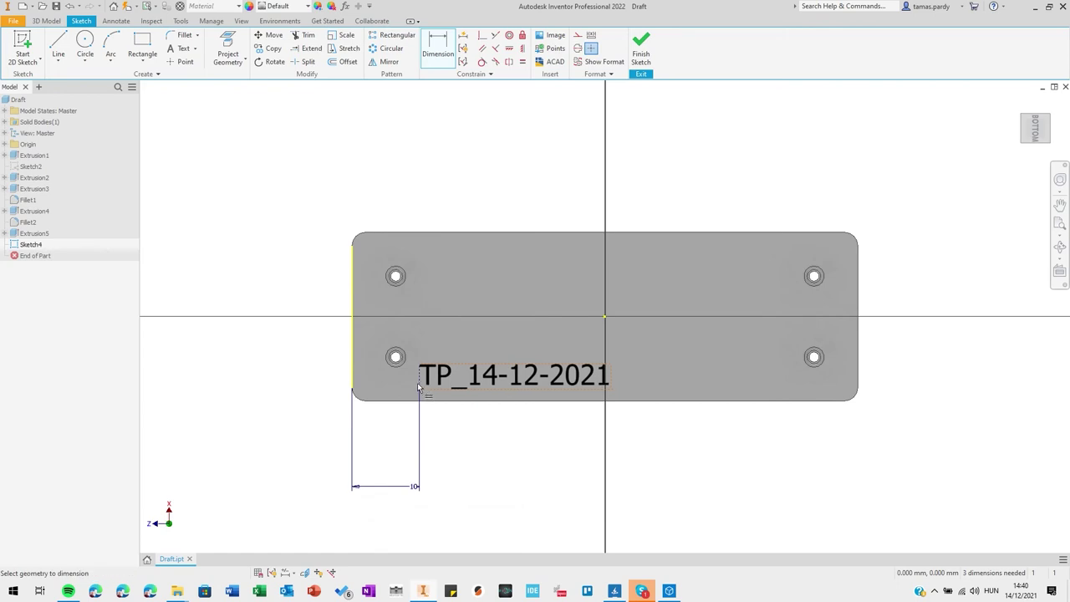
click(412, 486)
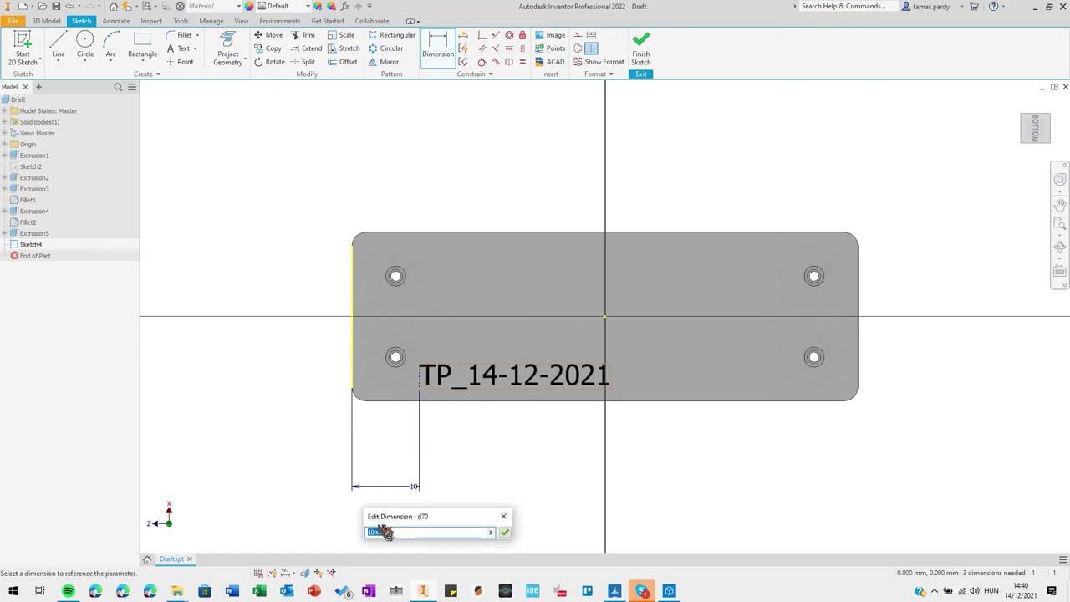
text(12.5)
key(Return)
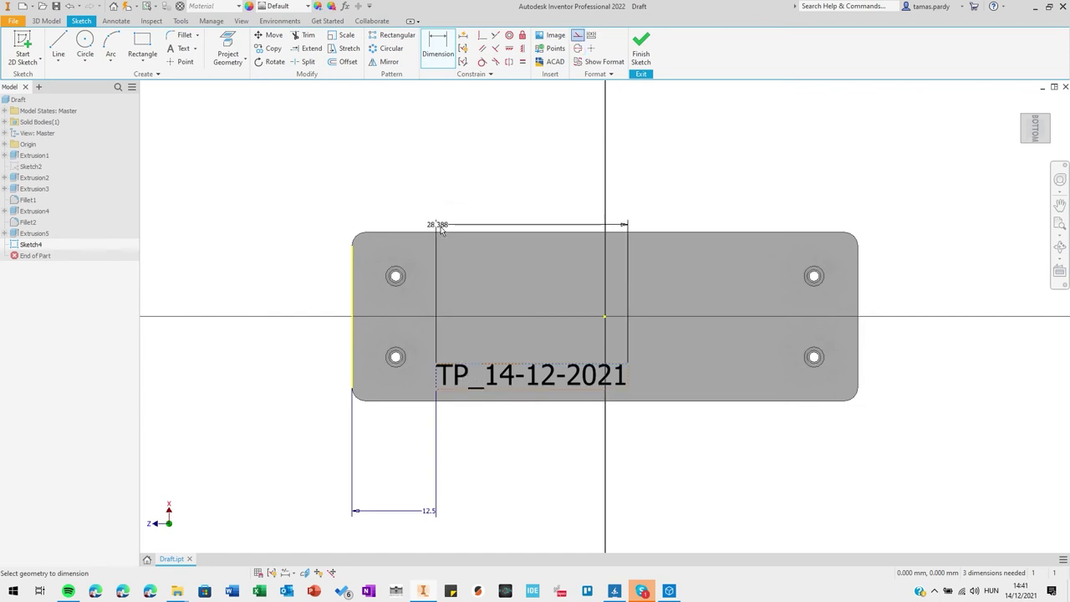
Step: Dimension the inscription 19 mm from the plate's top edge
click(442, 233)
click(283, 324)
text(20)
key(Return)
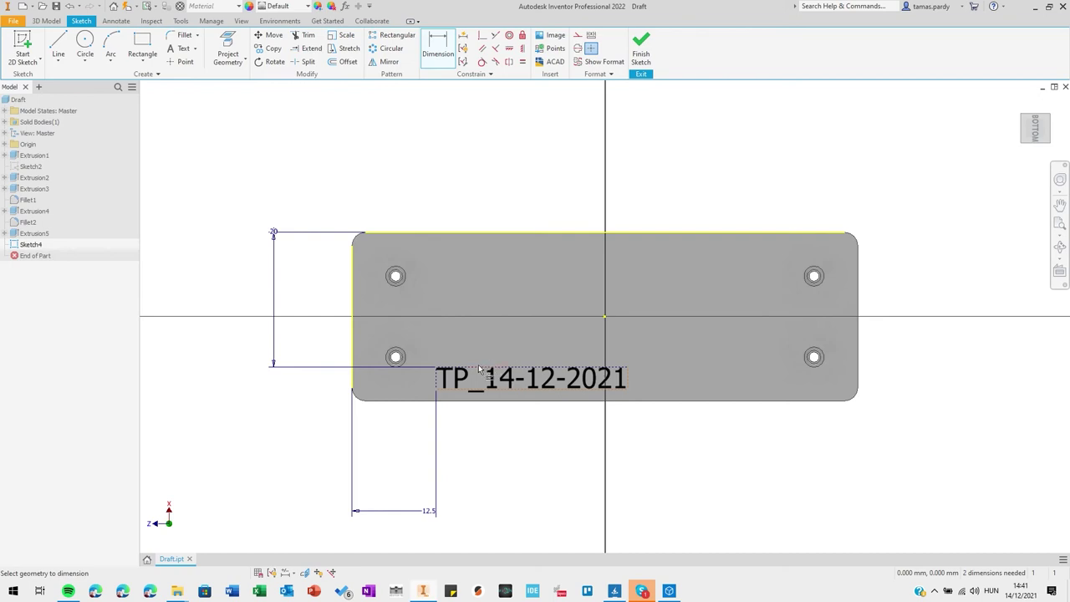
key(Escape)
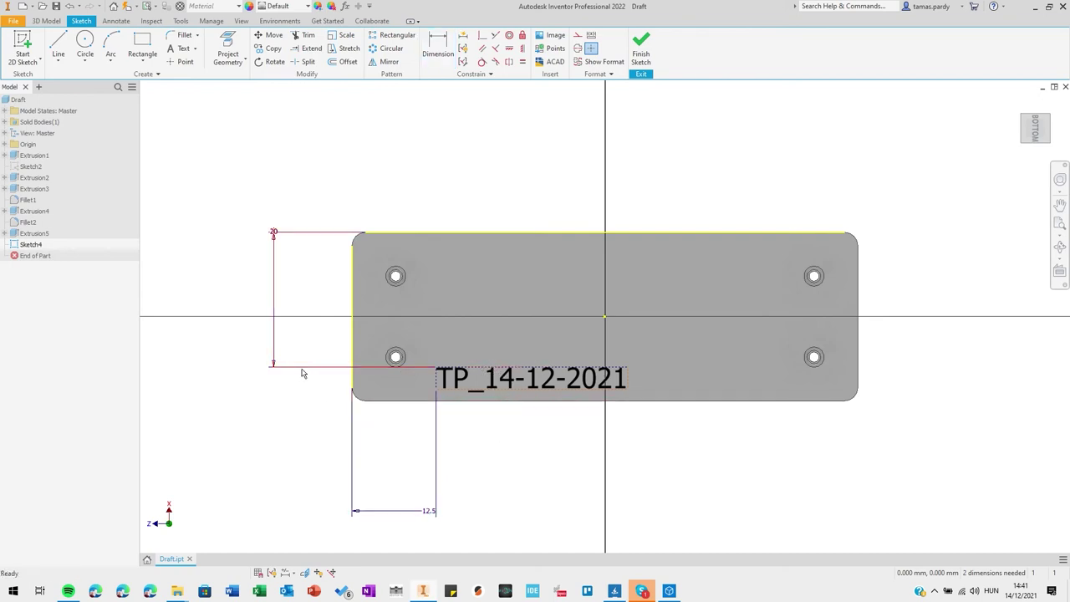
double_click(277, 355)
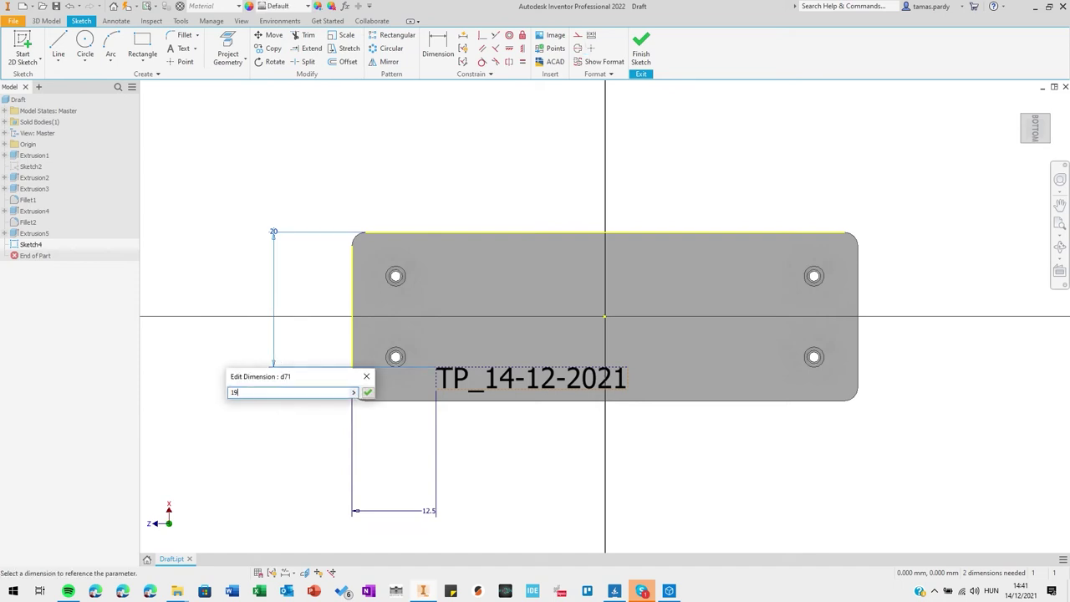
key(Return)
scroll(566, 444, up, 3)
scroll(563, 446, down, 2)
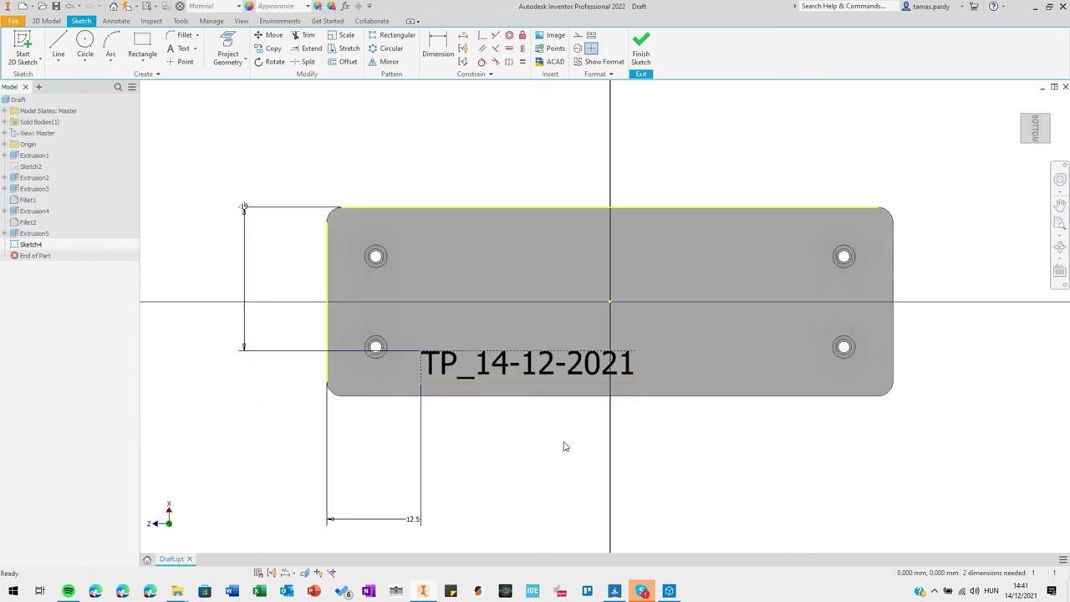
mouse_move(564, 447)
shift+middle_down()
mouse_move(580, 370)
mouse_move(573, 460)
shift+middle_up()
Step: Extrude the inscription text 0.5 mm, flipped into the plate as a cut
click(59, 22)
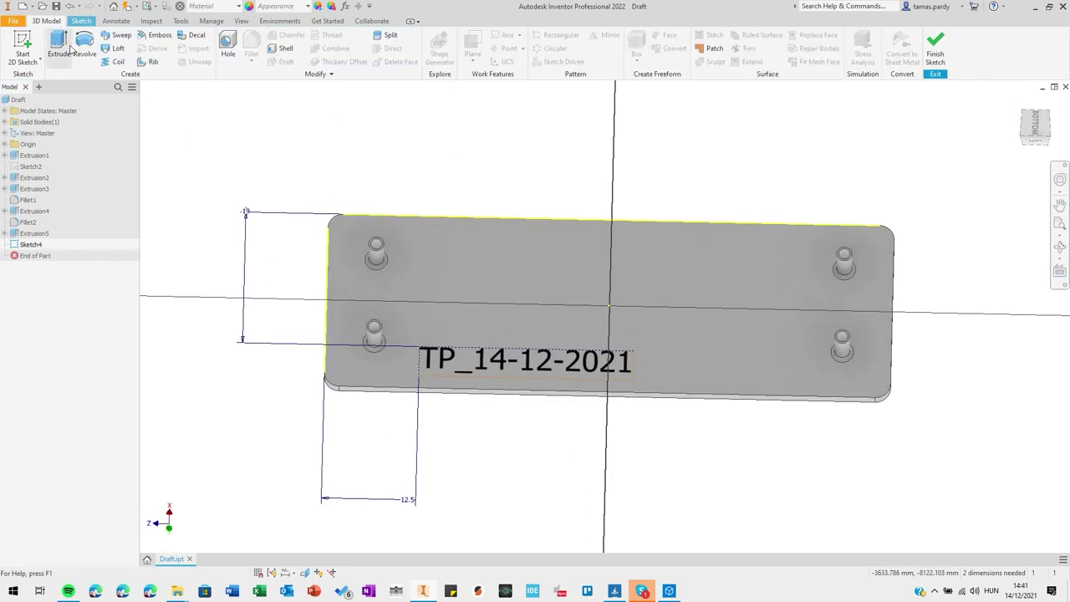
key(e)
click(624, 364)
click(134, 193)
text(0.5)
click(109, 176)
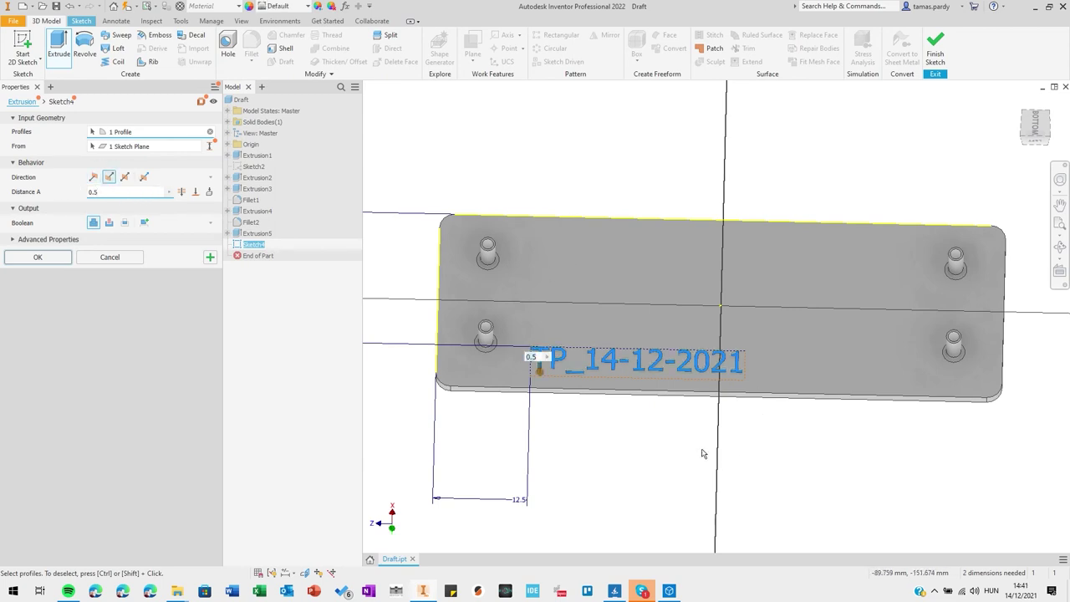
shift+middle_drag(700, 450, 660, 401)
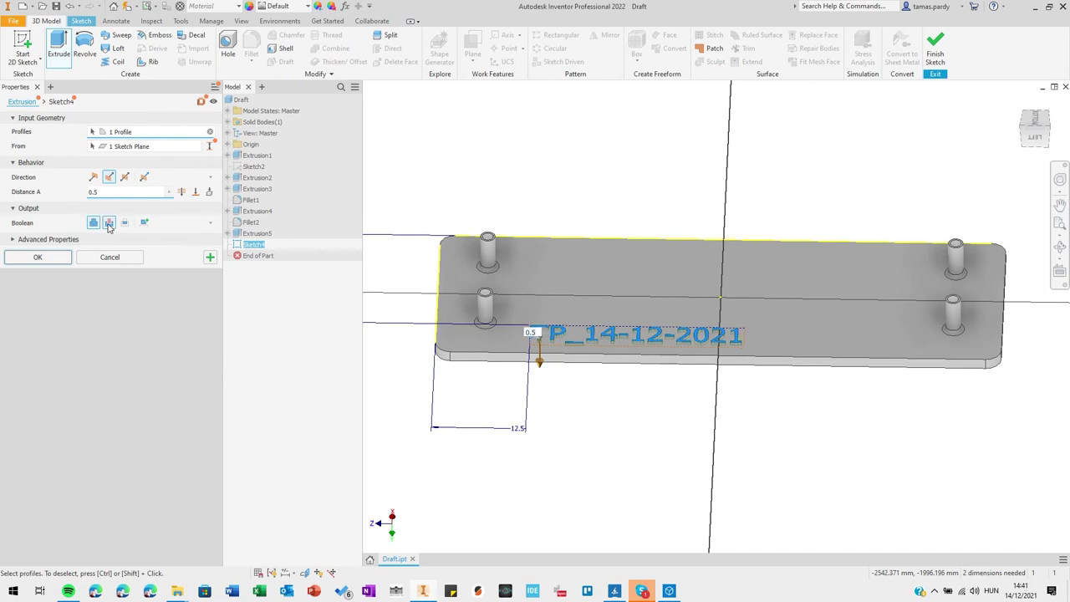
scroll(610, 344, up, 3)
shift+middle_drag(626, 389, 409, 346)
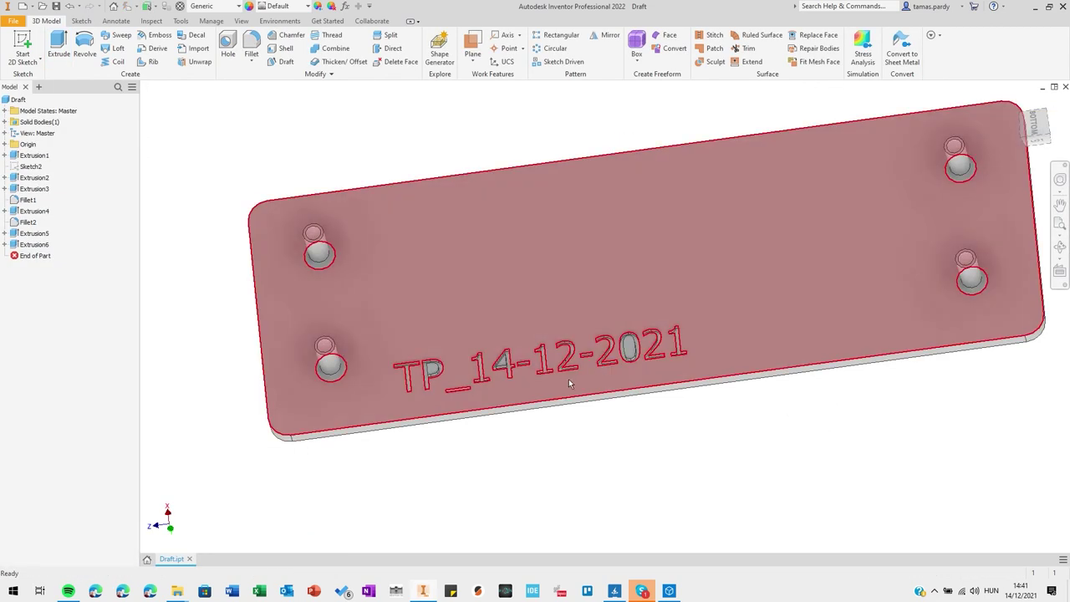
Step: Orbit the finished part to inspect the channels, engraved face and pins
shift+middle_drag(587, 400, 631, 413)
scroll(585, 387, down, 3)
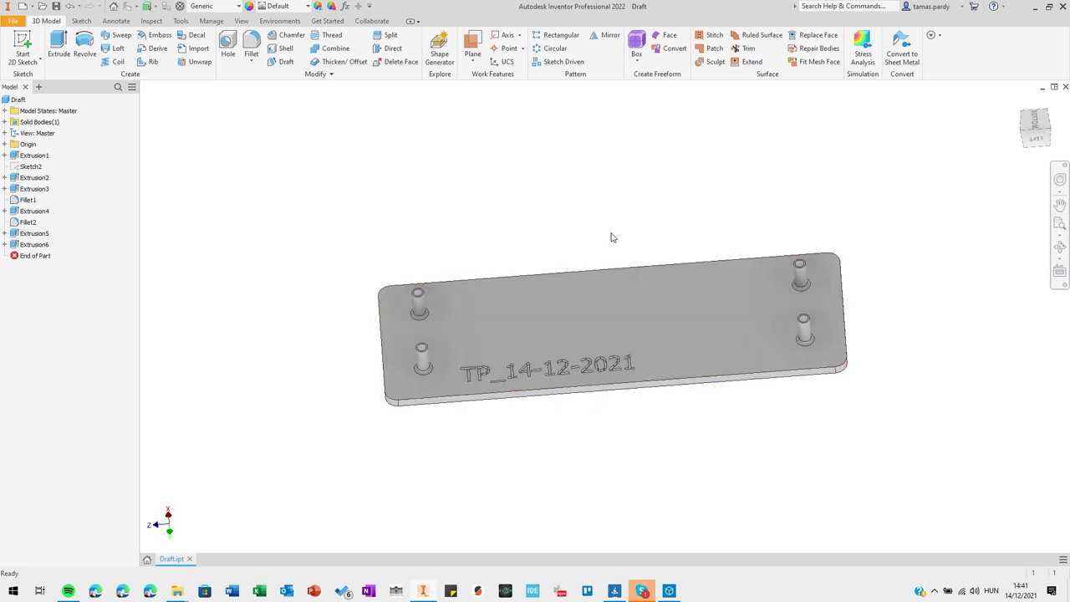
shift+middle_drag(610, 237, 622, 365)
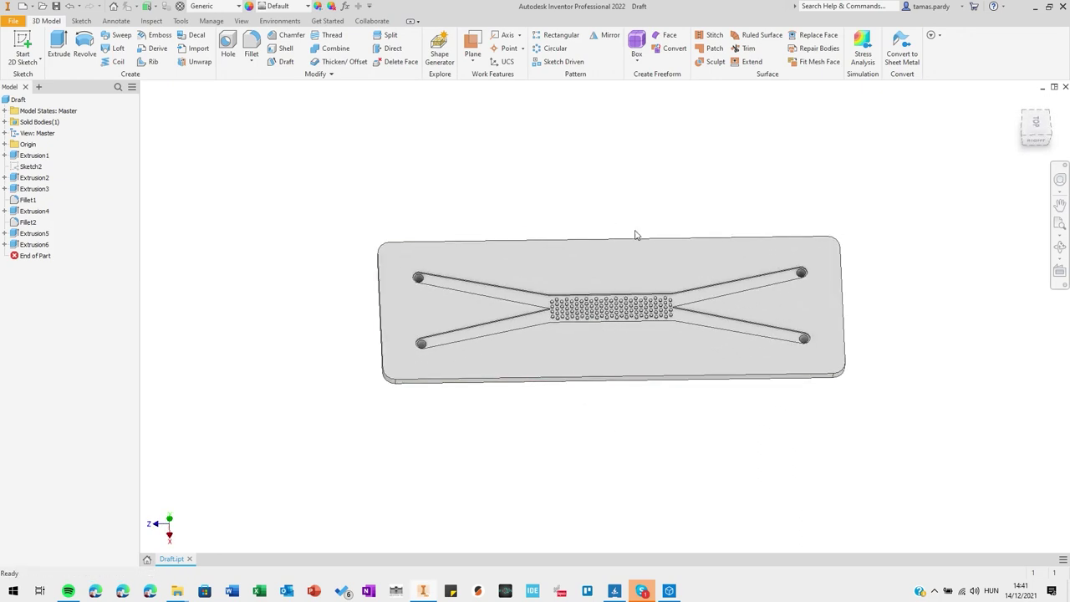
shift+middle_drag(637, 231, 637, 413)
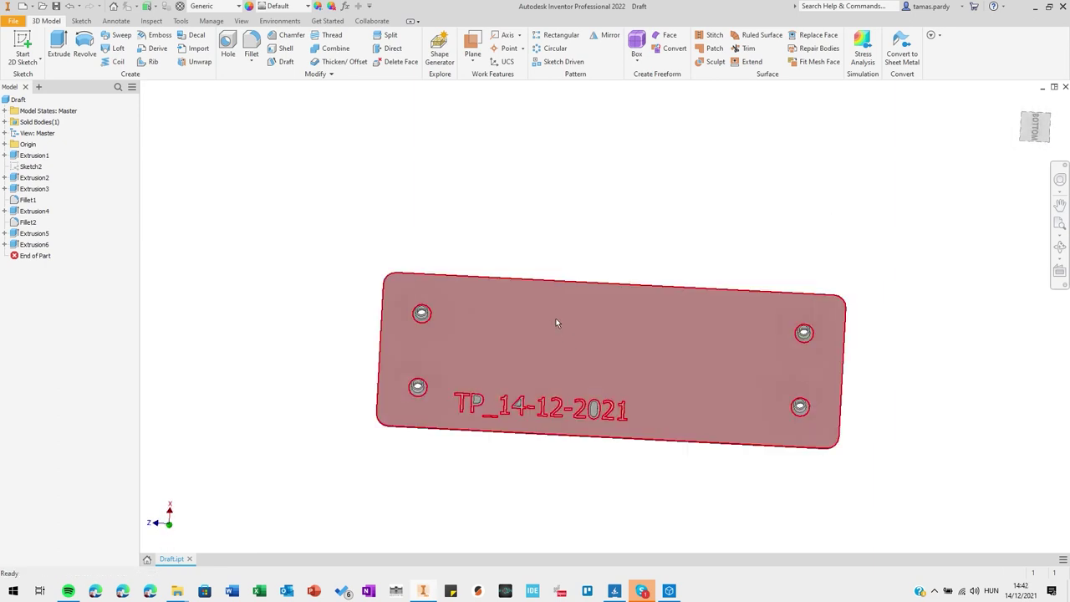
shift+middle_drag(563, 259, 574, 209)
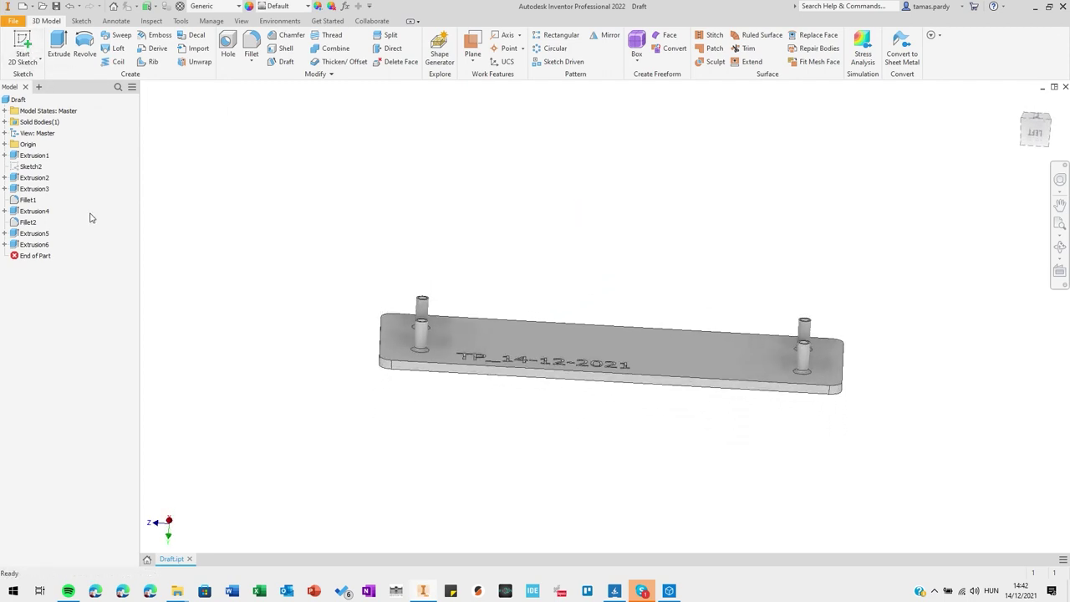
Step: Tilt the view onto the plate face and start an Offset from Plane work plane
shift+middle_drag(453, 230, 386, 284)
click(472, 52)
click(501, 103)
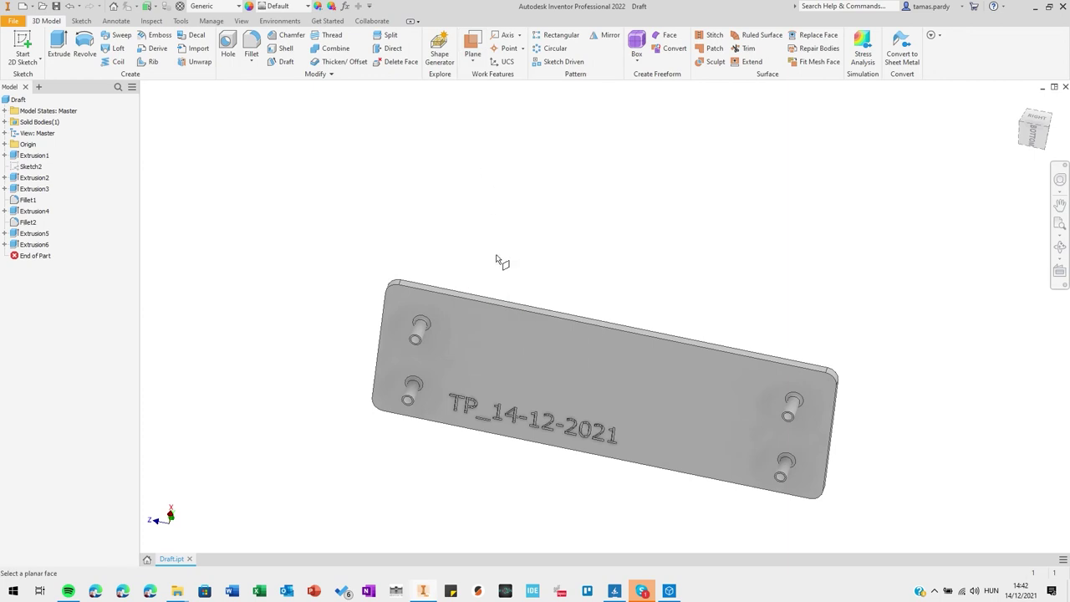
Step: Create Work Plane1 offset 10 mm from the plate's narrow face
click(474, 53)
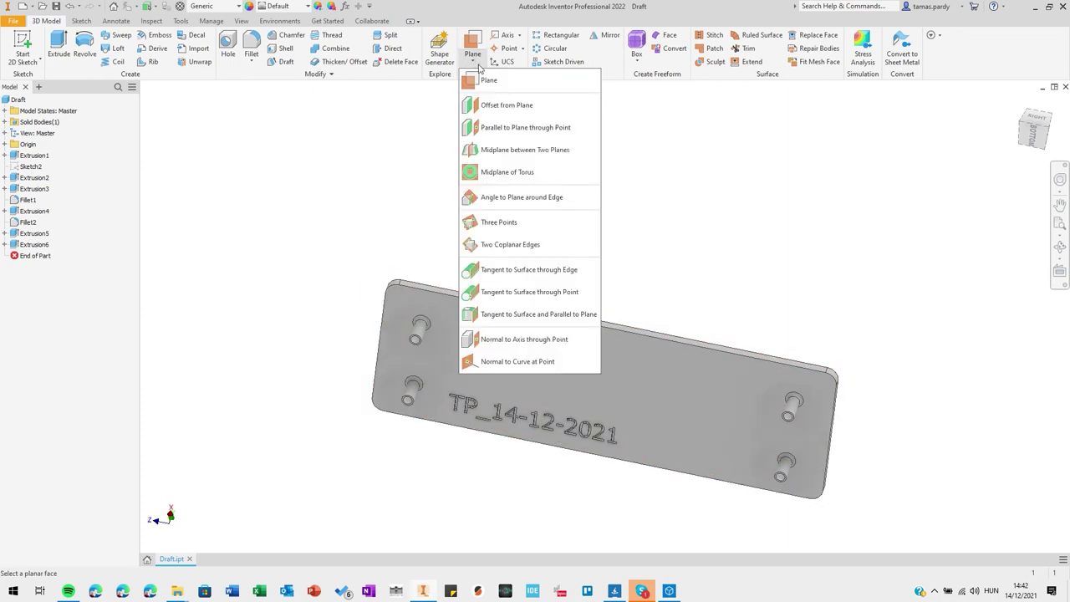
click(521, 128)
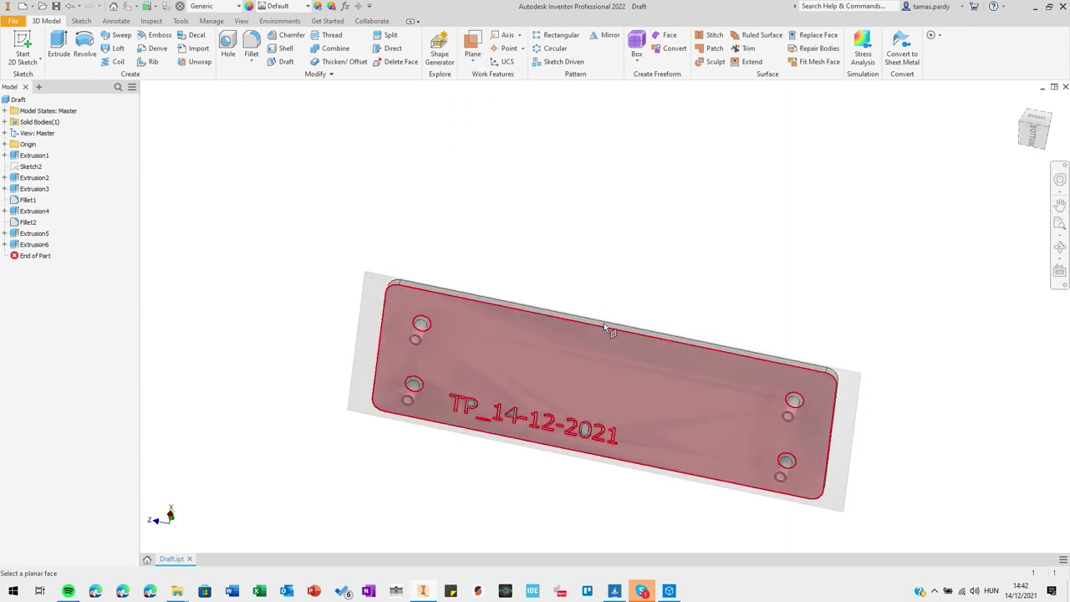
click(603, 321)
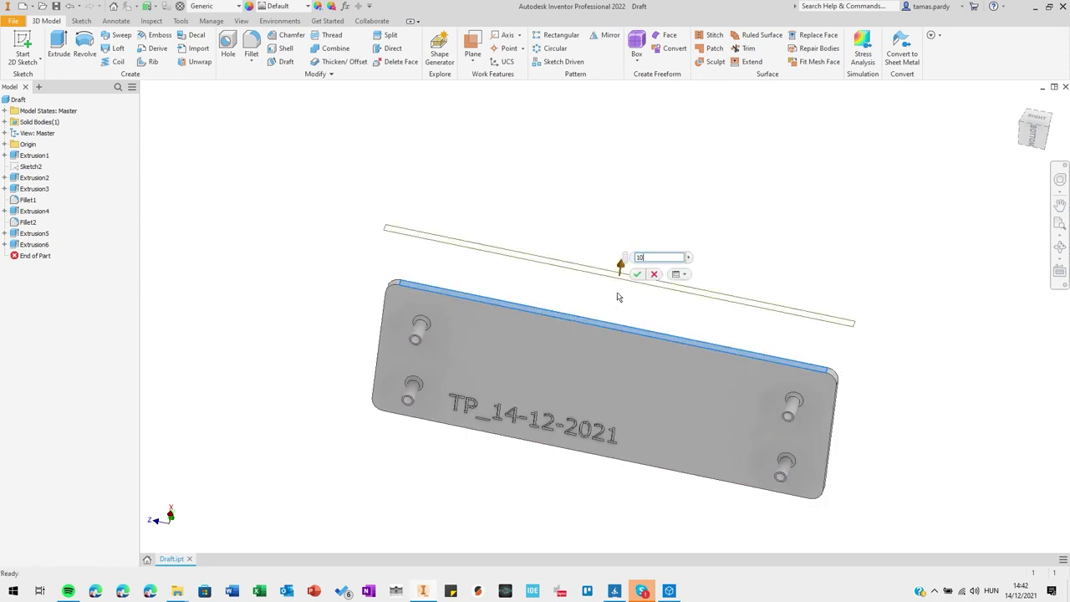
key(Return)
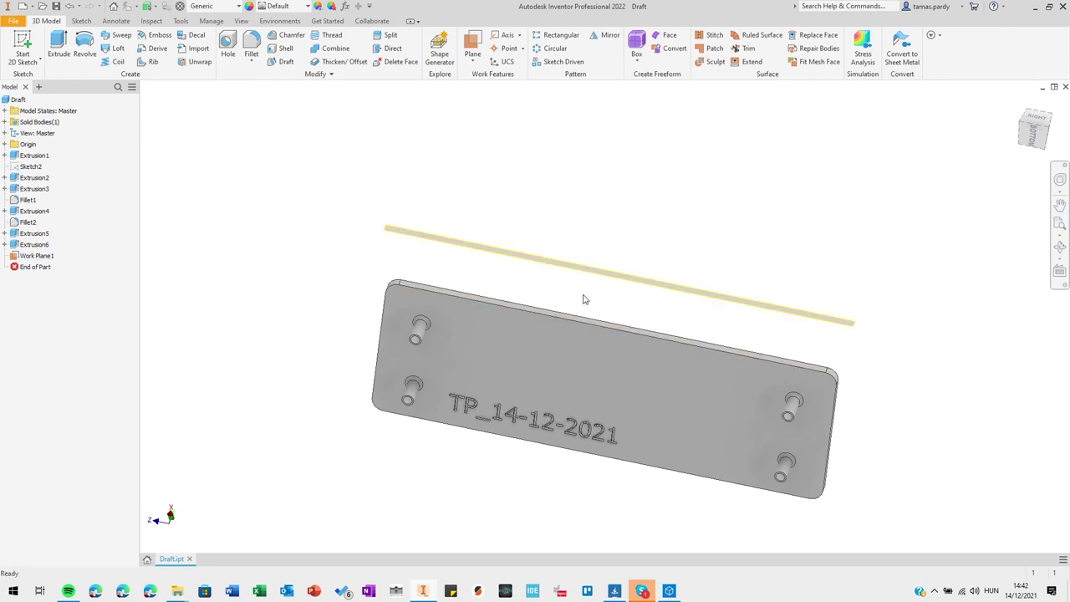
click(23, 42)
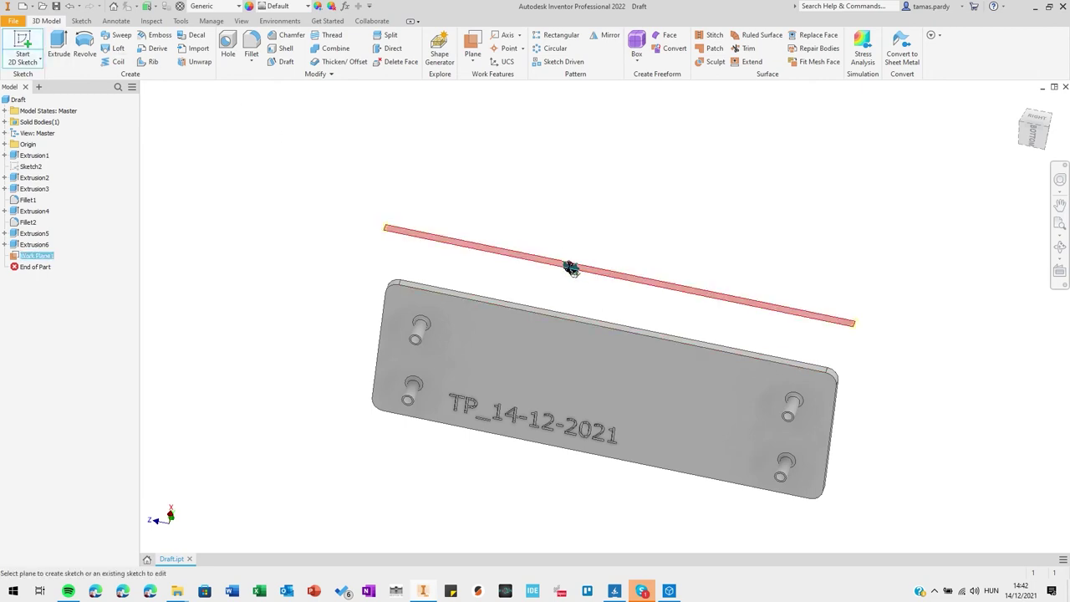
Step: Start a sketch on Work Plane1 and draw a two-corner rectangle across the part
click(570, 268)
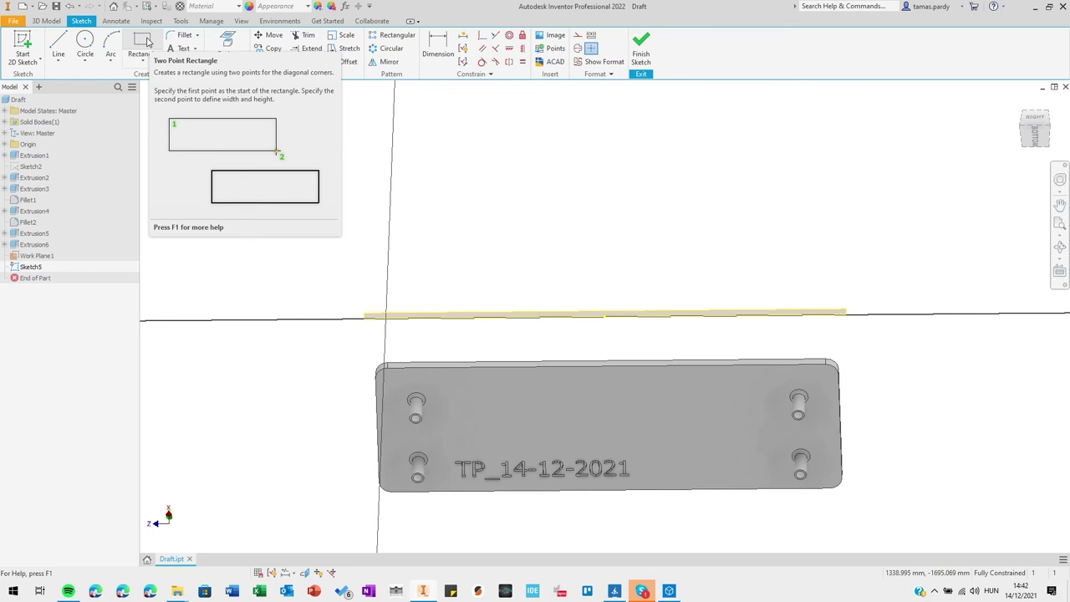
click(146, 42)
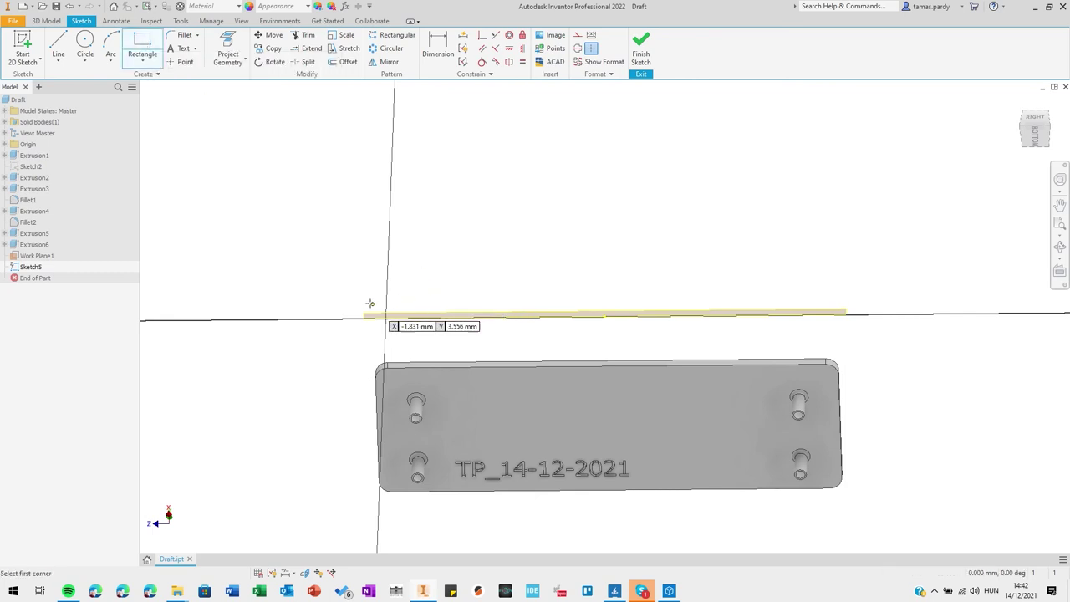
click(357, 302)
click(858, 326)
key(Escape)
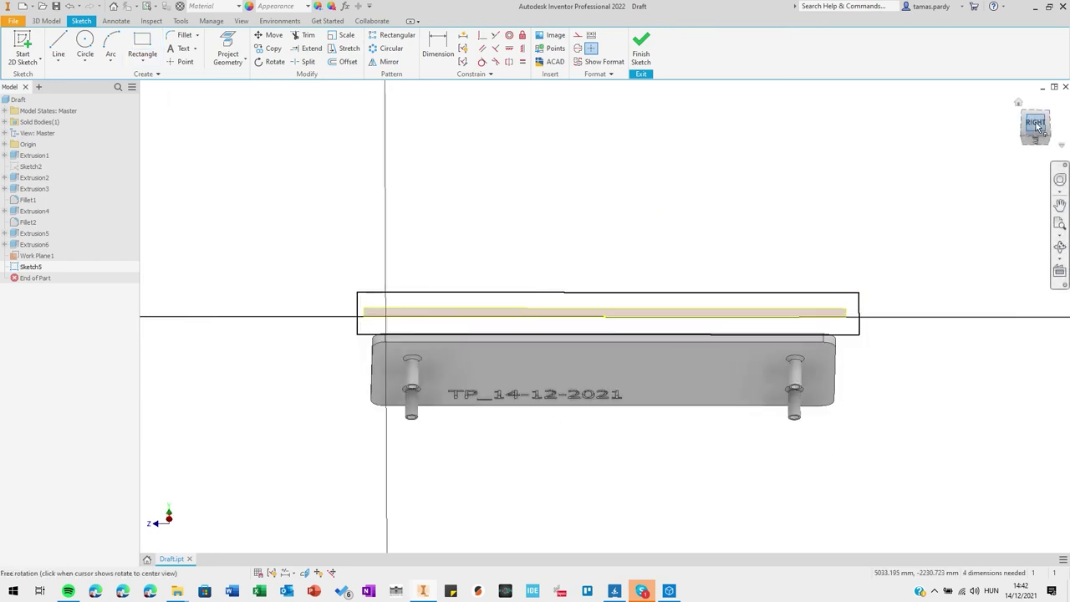
Step: Dimension the rectangle's top, left, right and bottom sides 1 mm from the part edges
click(1032, 129)
scroll(663, 287, up, 3)
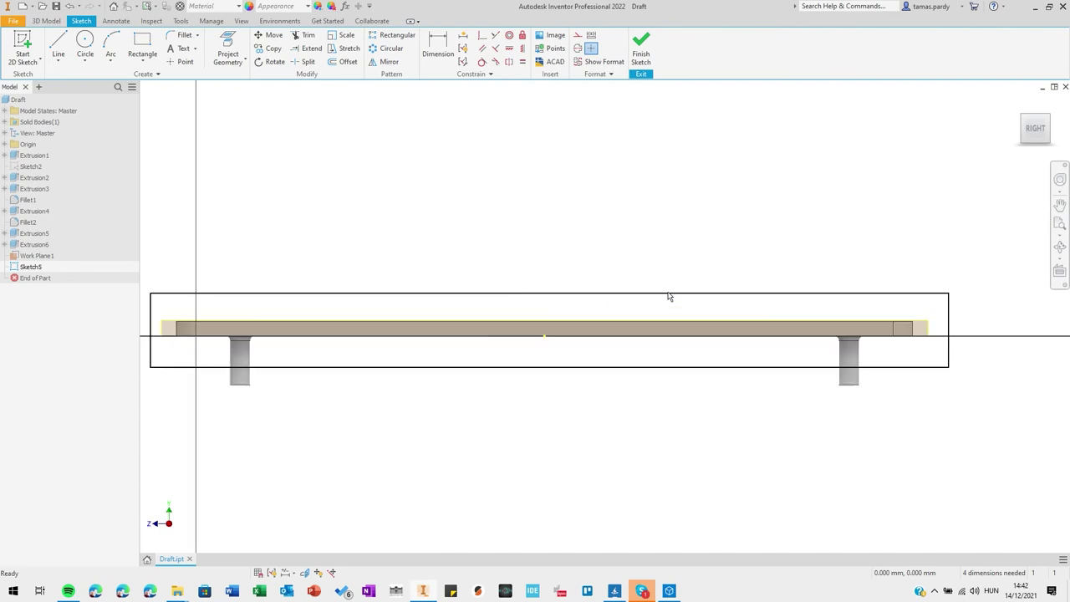
click(443, 46)
click(493, 326)
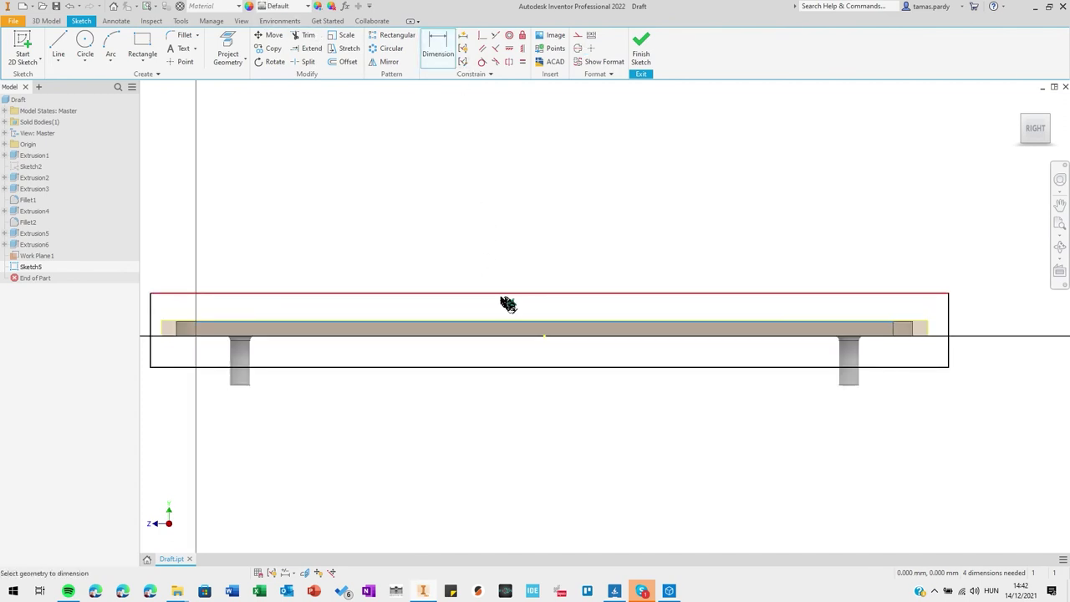
click(504, 297)
click(515, 314)
text(1)
key(Return)
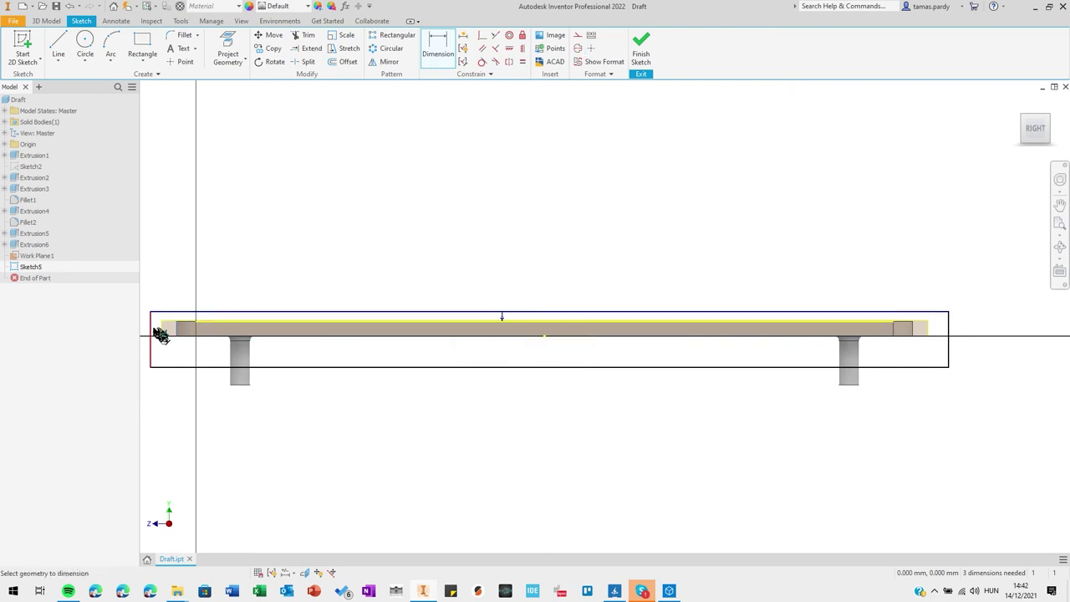
click(162, 292)
text(1)
click(251, 331)
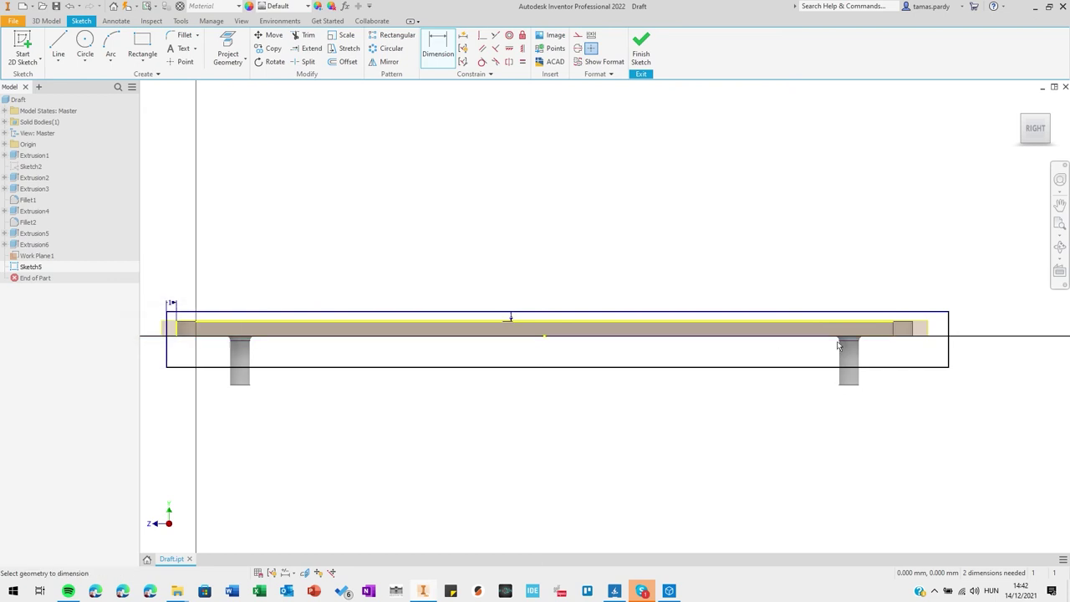
click(923, 330)
click(950, 334)
click(947, 302)
text(1)
click(1036, 326)
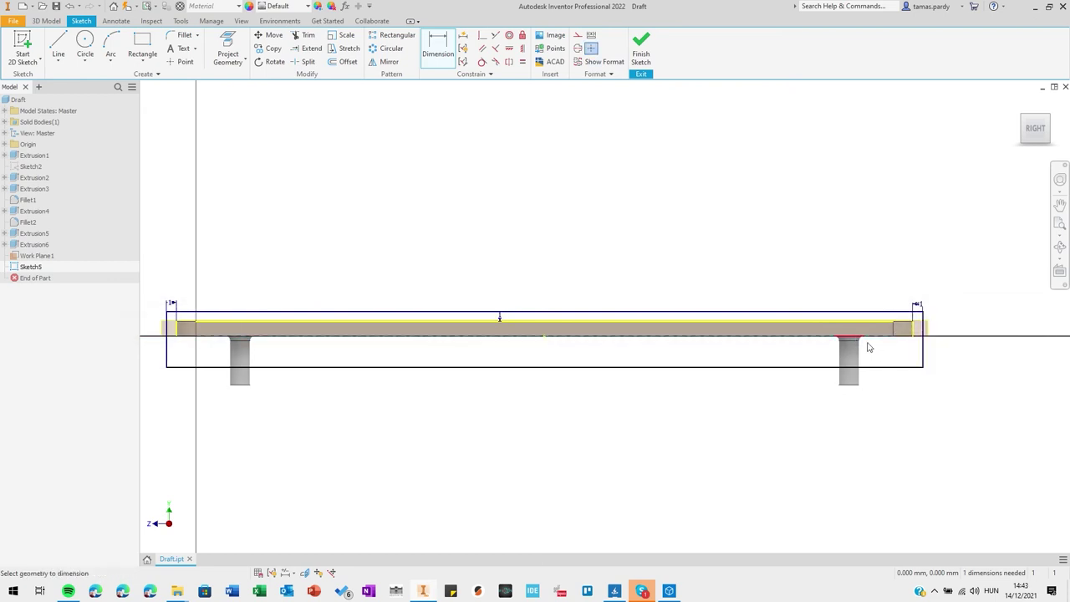
click(911, 366)
click(955, 366)
text(1)
click(1046, 407)
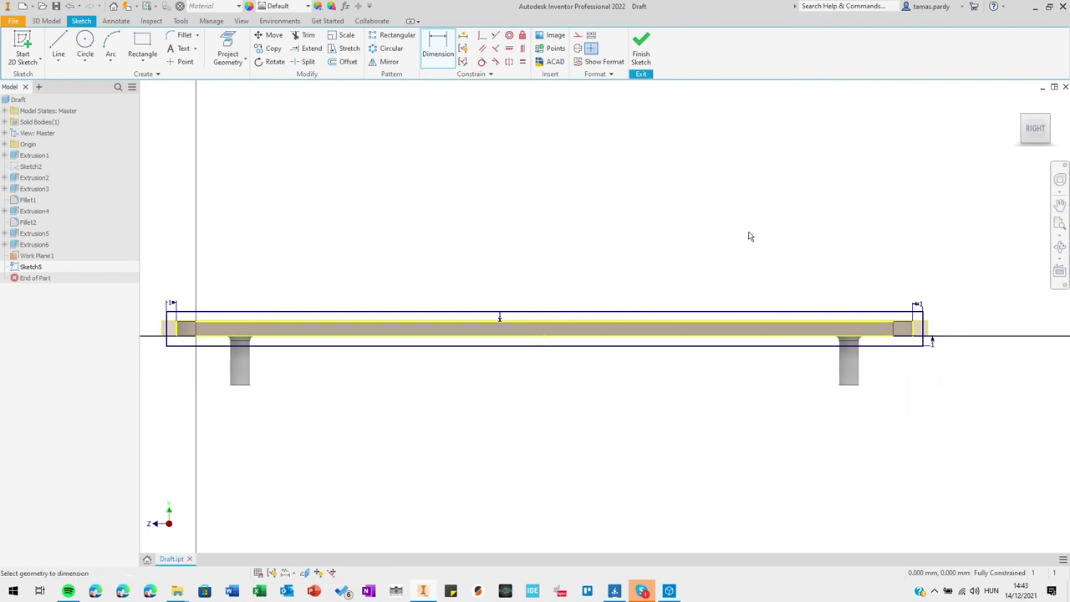
Step: Finish the sketch and extrude the rectangle 0.5 mm into a thin bar
click(46, 21)
key(F6)
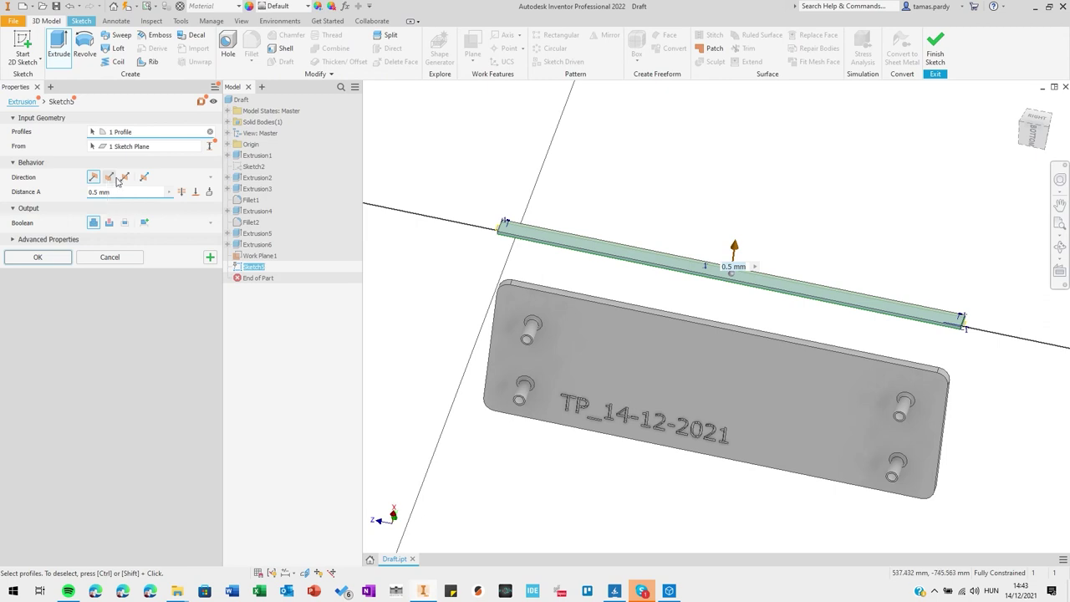
click(38, 256)
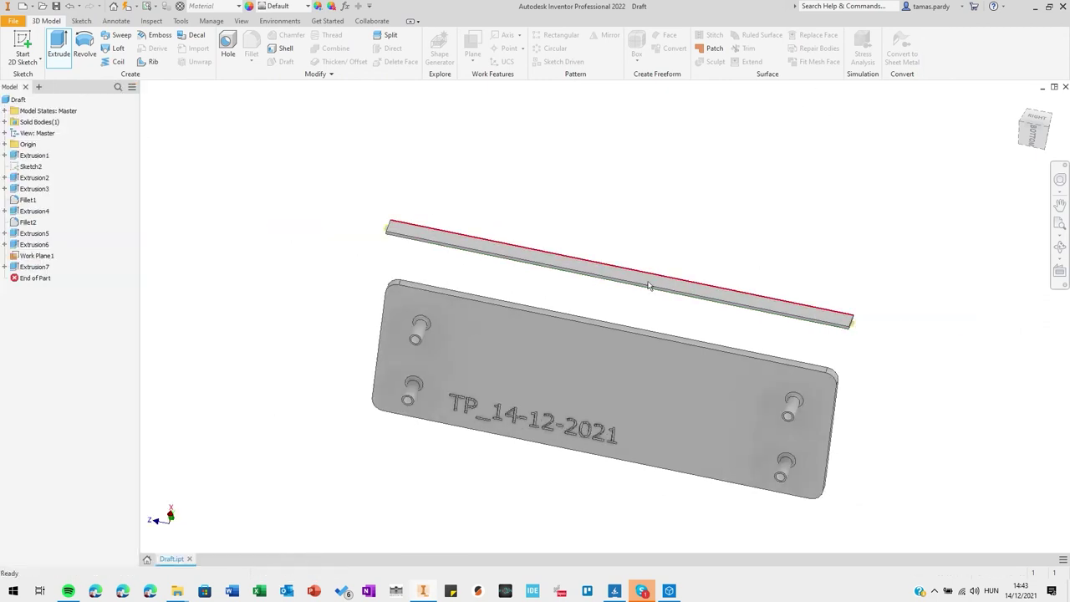
mouse_move(628, 291)
shift+middle_down()
mouse_move(585, 280)
mouse_move(593, 232)
shift+middle_up()
Step: Start a new sketch on Work Plane1 and project the bar's outline into it
click(22, 43)
click(495, 293)
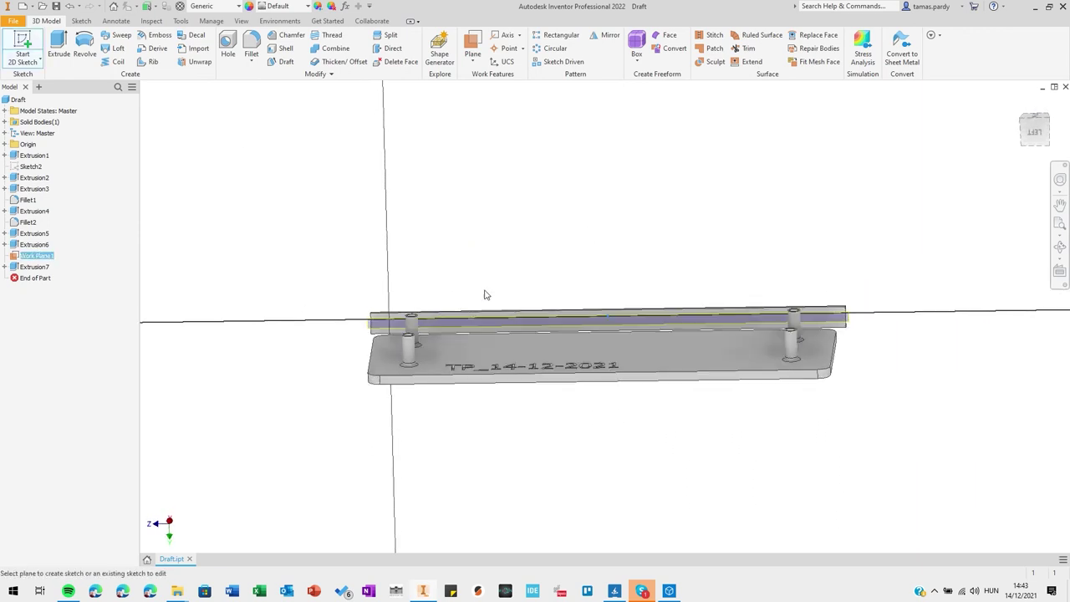
drag(520, 243, 522, 361)
click(228, 50)
scroll(393, 351, up, 5)
scroll(453, 318, down, 4)
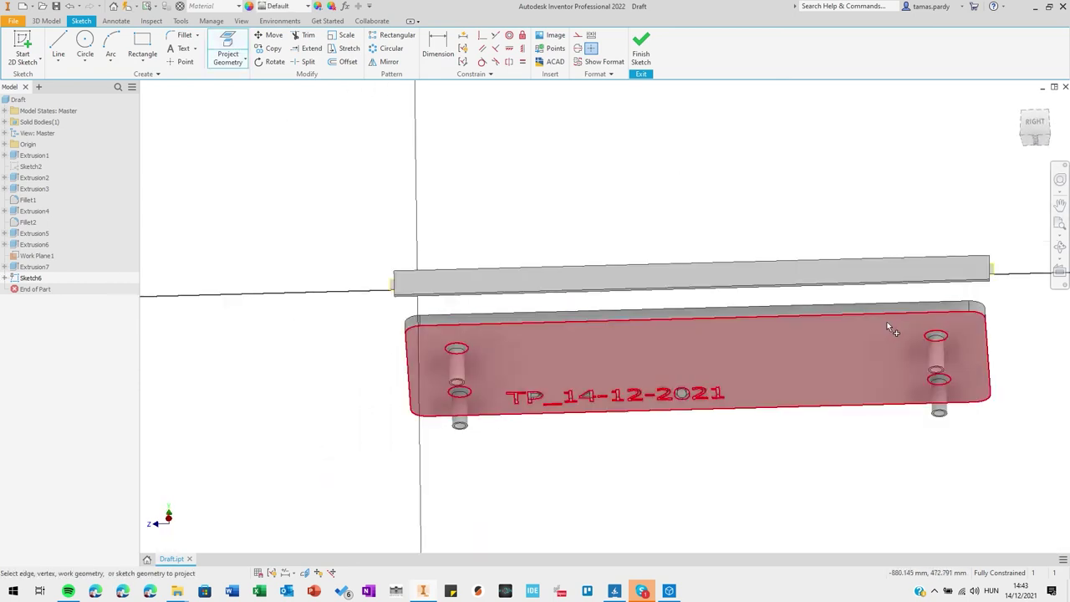
shift+middle_drag(589, 370, 580, 276)
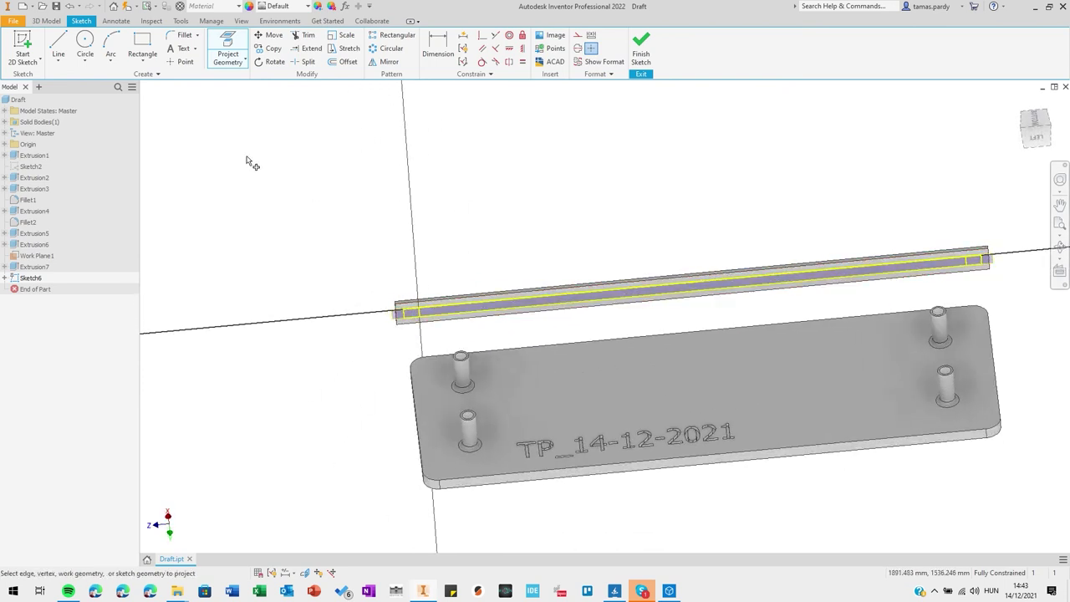
Step: Draw a small circle inside the bar's left end
click(85, 44)
scroll(401, 325, up, 5)
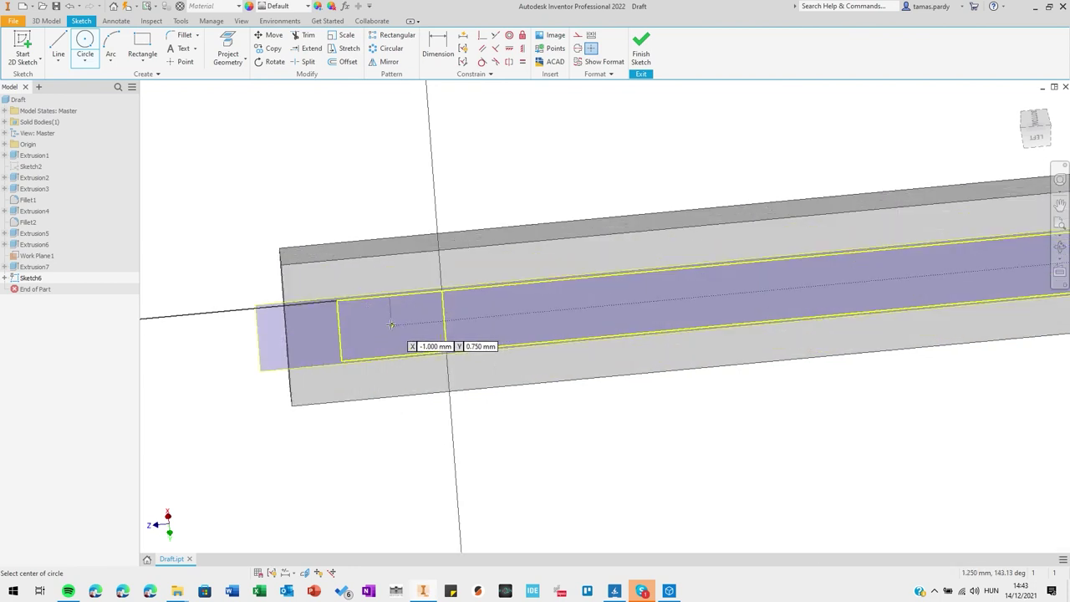
click(391, 326)
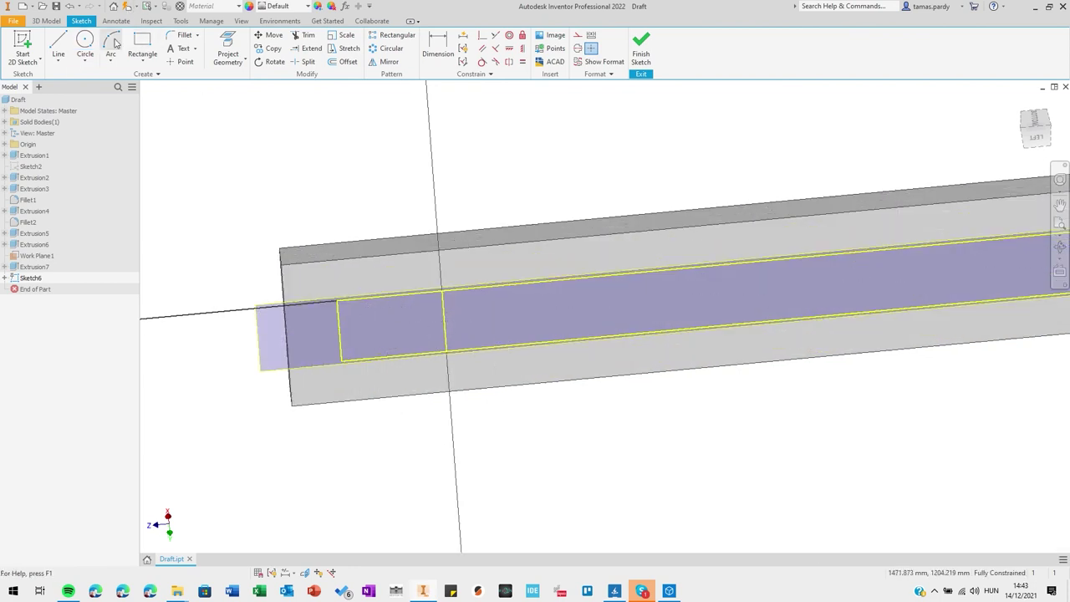
click(85, 43)
click(375, 326)
click(402, 334)
key(Escape)
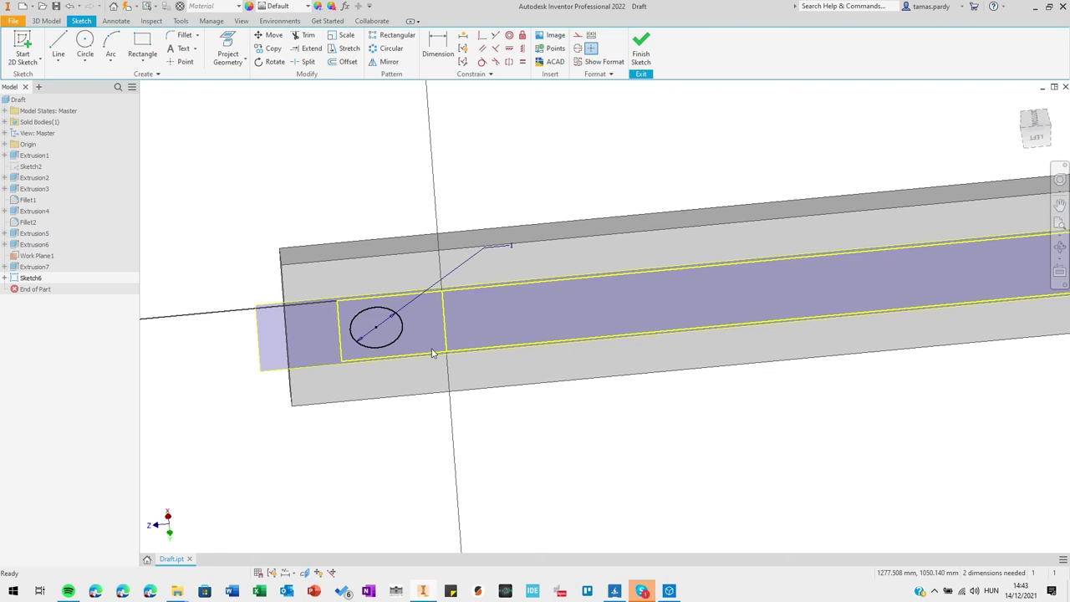
Step: Dimension the circle's centre 1 mm from the projected end line
click(437, 45)
click(339, 328)
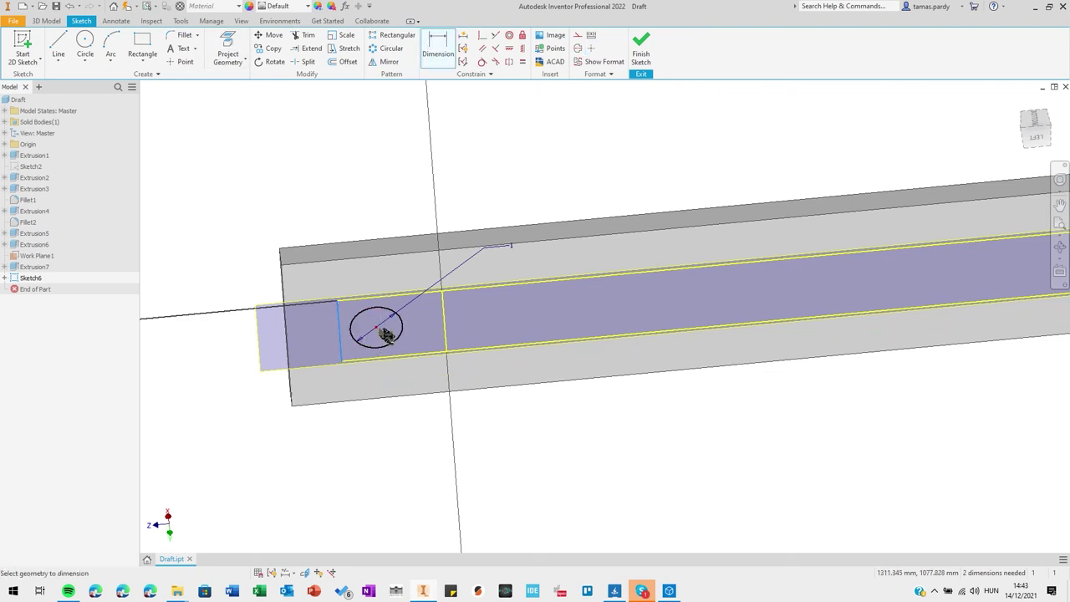
click(376, 327)
click(356, 163)
text(1)
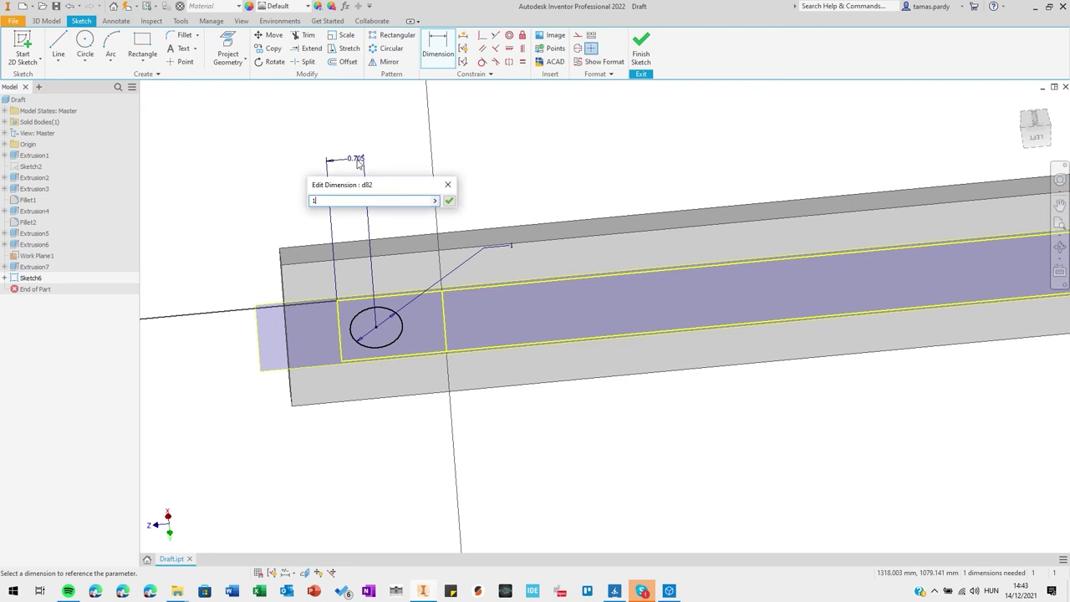
click(449, 201)
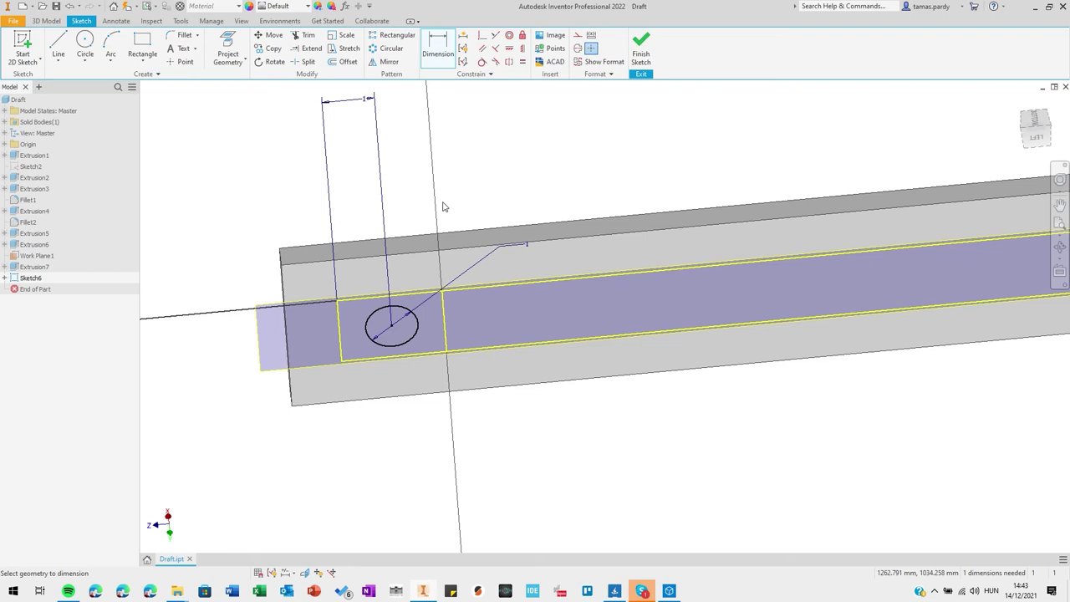
scroll(362, 188, down, 2)
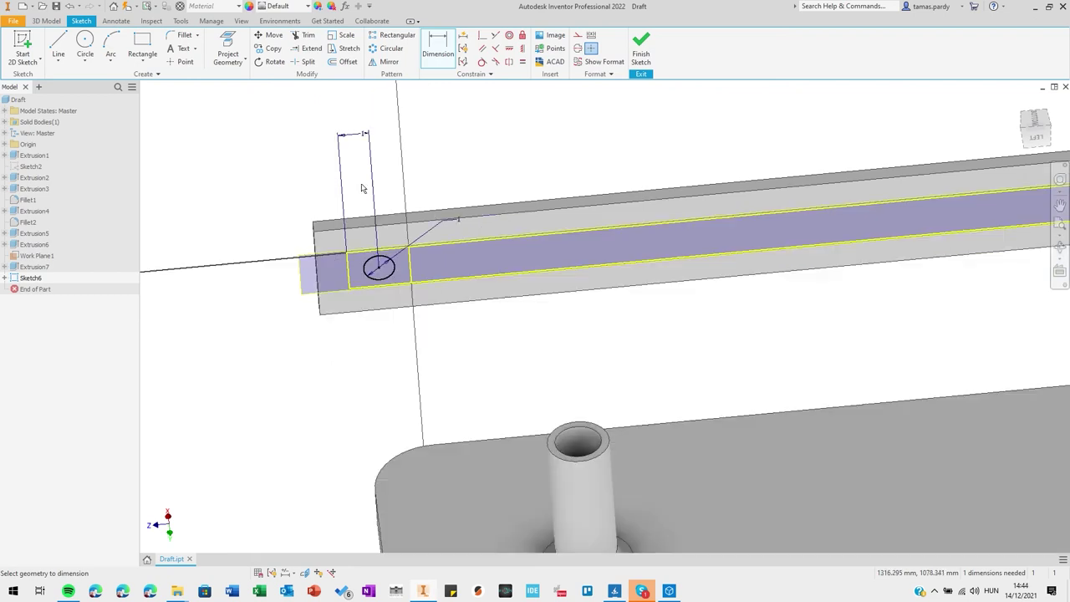
Step: Pattern the circle along the bar's long edge, first trying 1.5 spacing and 50 copies
click(391, 35)
click(394, 263)
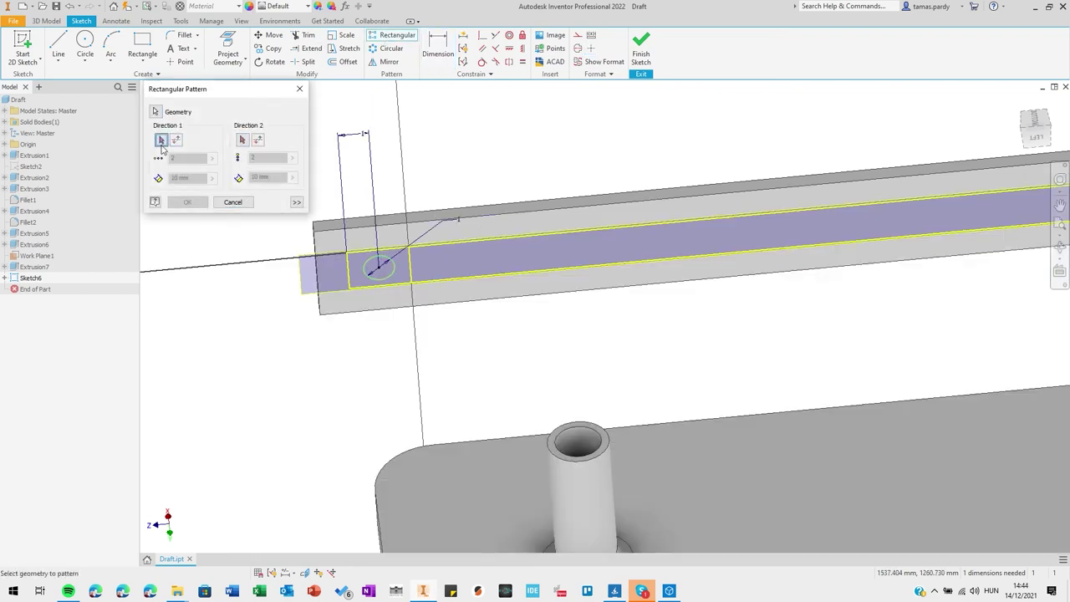
click(482, 244)
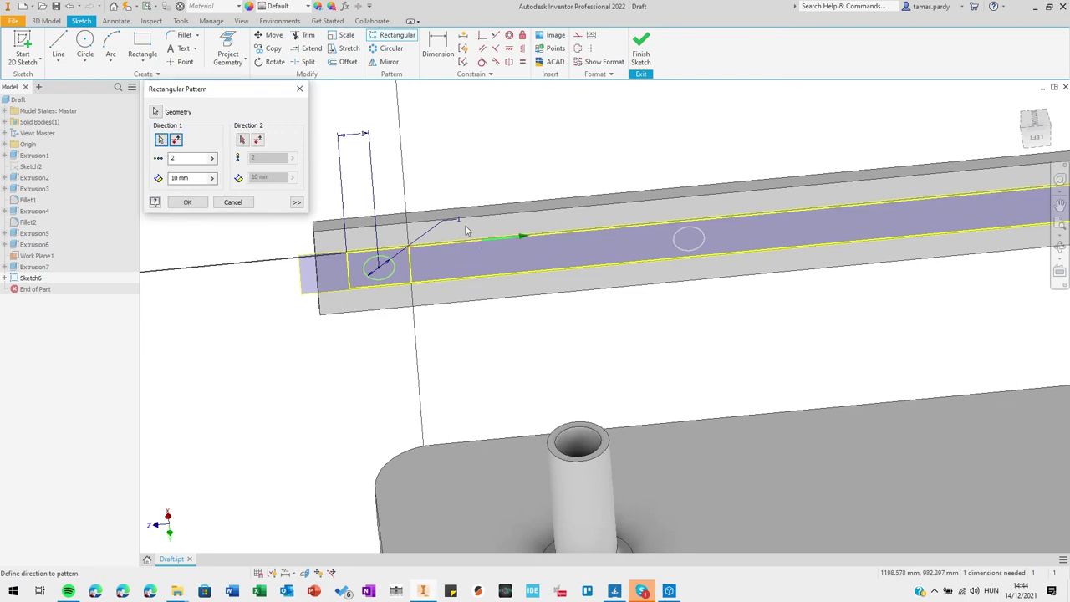
click(196, 177)
text(1.5)
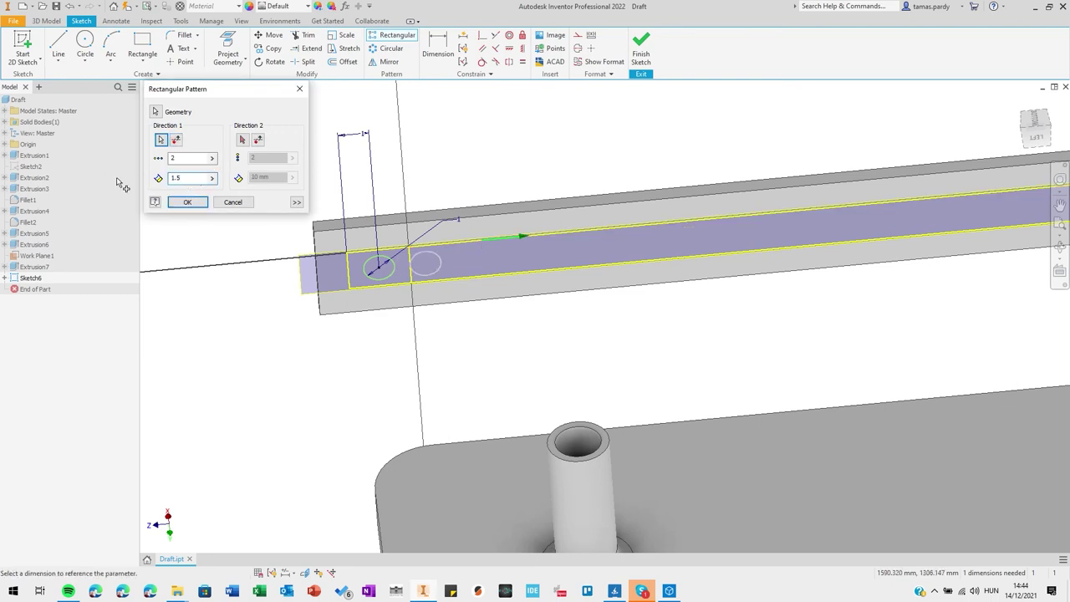
click(181, 158)
scroll(469, 188, down, 3)
scroll(605, 183, down, 3)
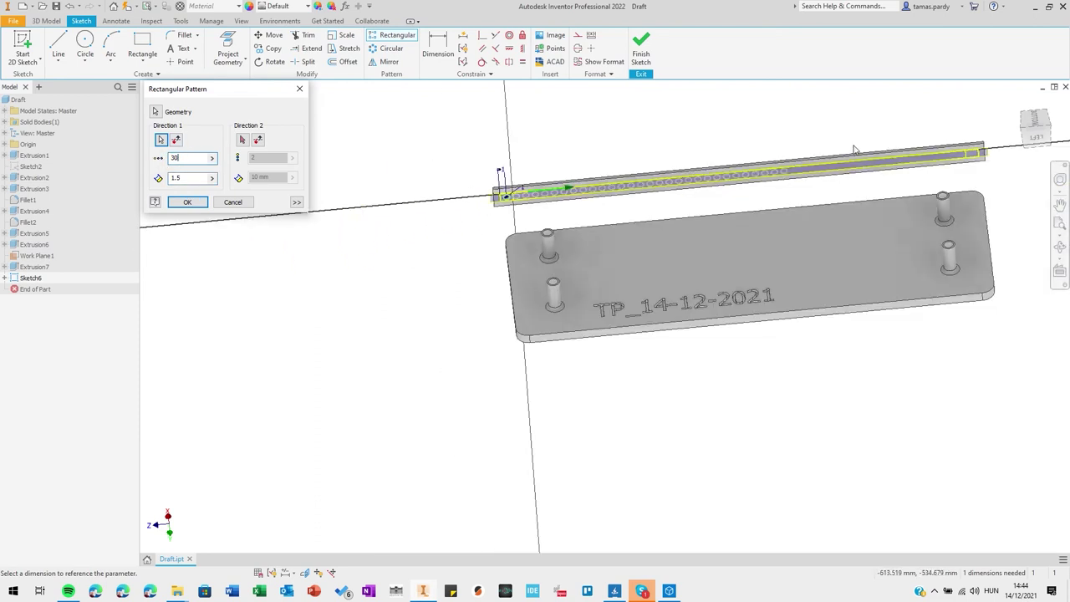
text(50)
scroll(737, 221, up, 3)
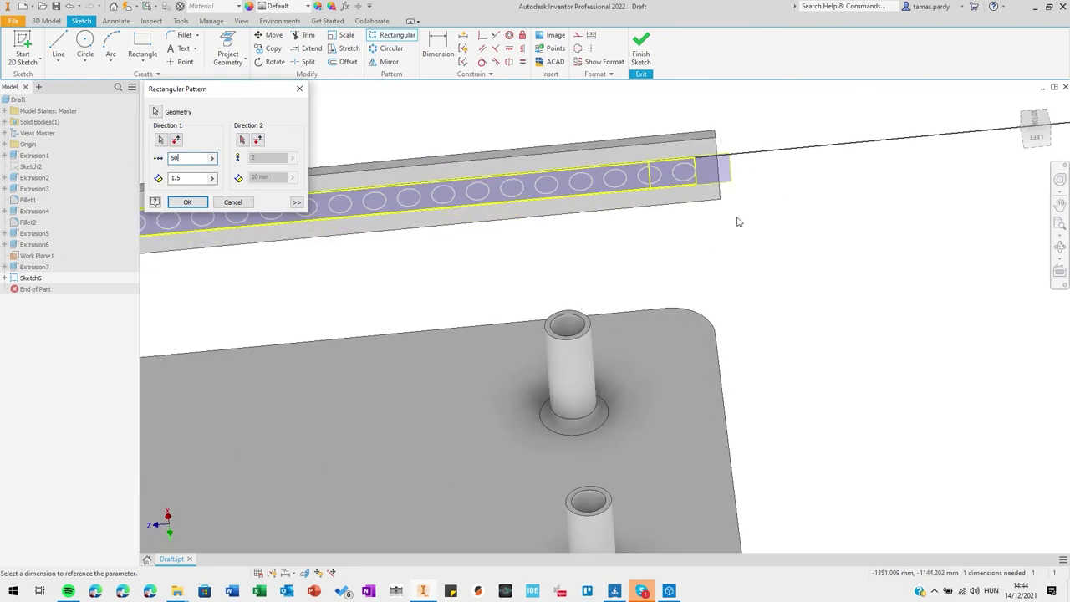
scroll(737, 222, down, 5)
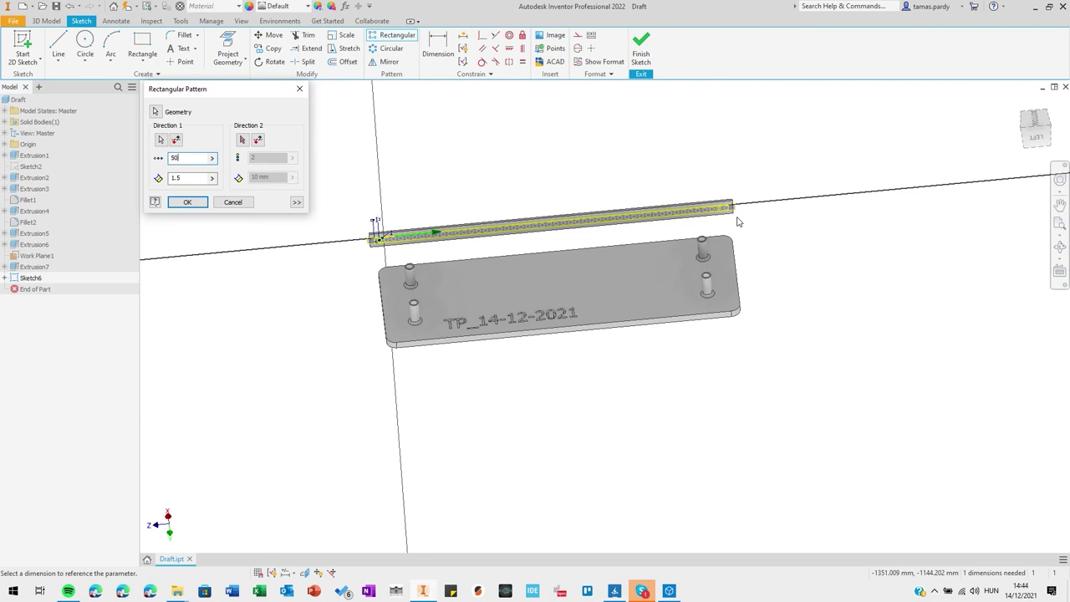
Step: Change the pattern to spacing 2 and count 40, and accept it
click(196, 178)
click(192, 178)
text(2)
click(170, 158)
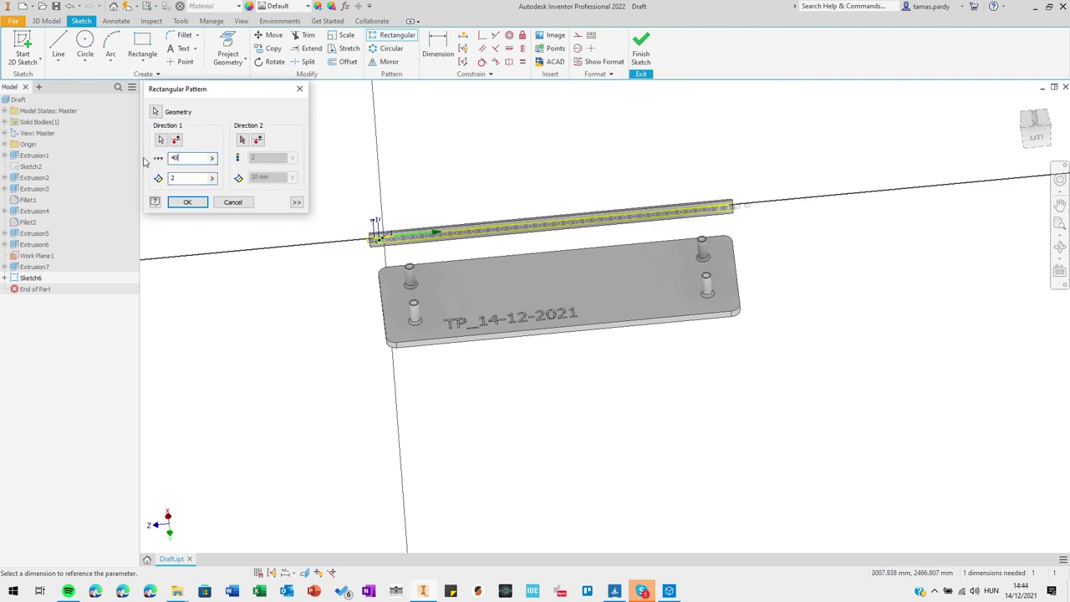
text(40)
click(187, 203)
scroll(507, 200, up, 3)
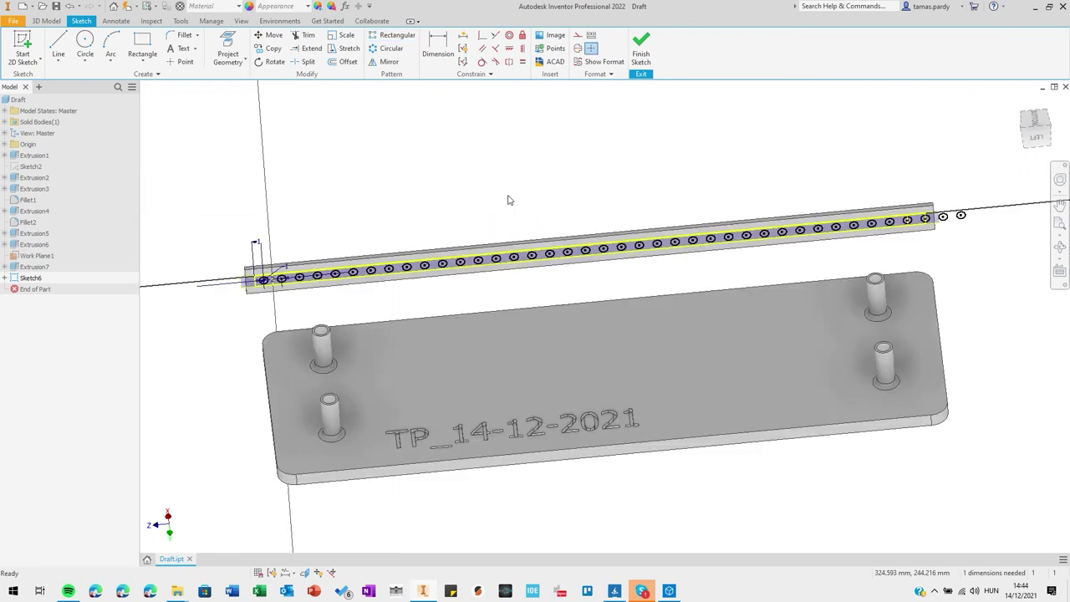
click(46, 21)
click(58, 46)
scroll(648, 191, down, 2)
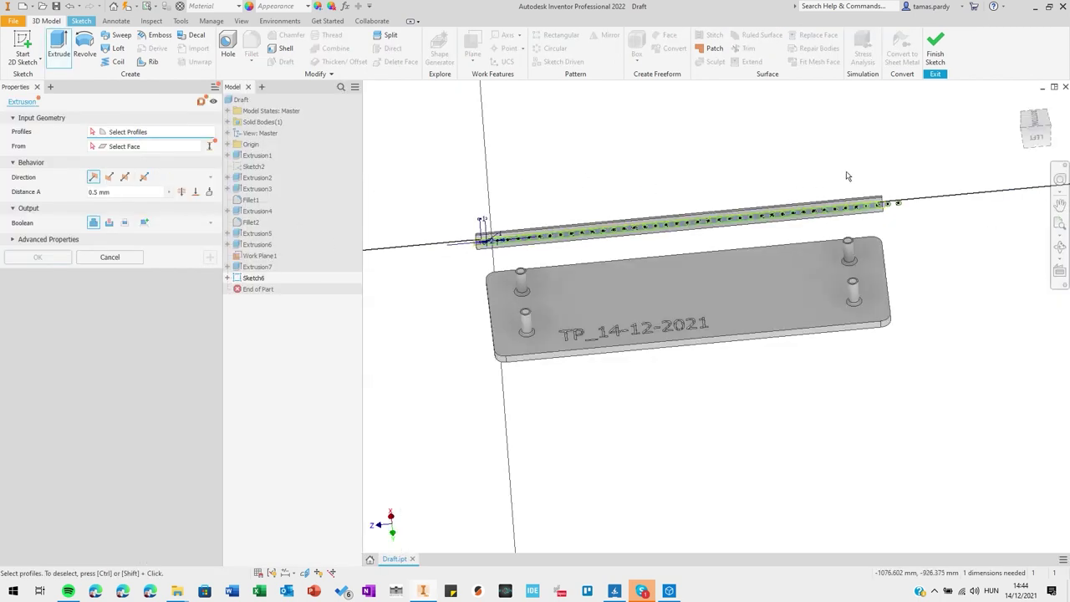
mouse_move(877, 172)
mouse_down()
mouse_move(675, 251)
mouse_move(436, 249)
mouse_up()
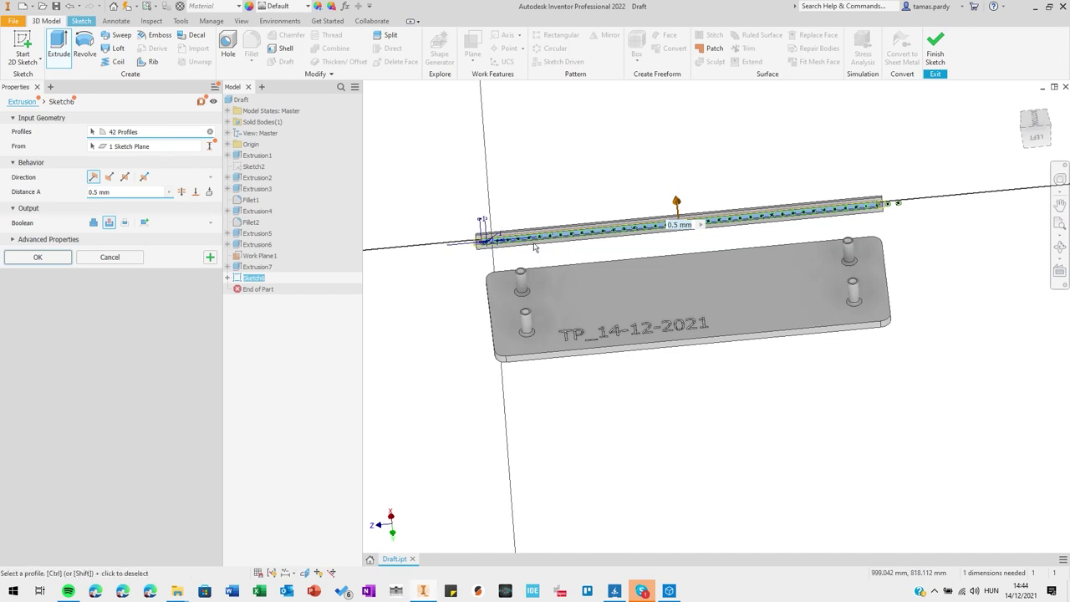
shift+middle_drag(699, 188, 714, 184)
scroll(715, 185, up, 2)
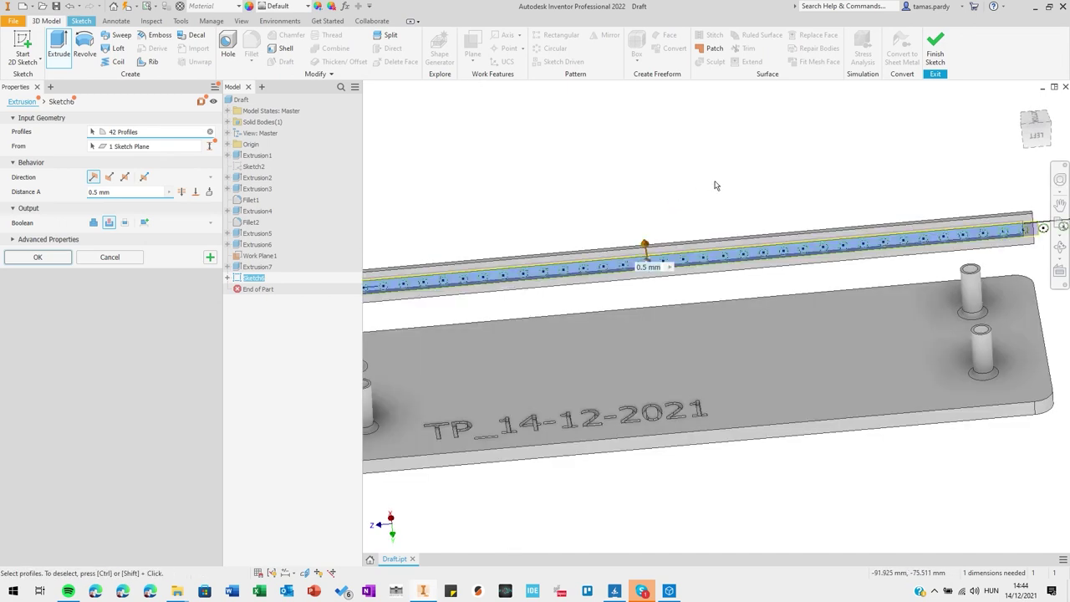
scroll(714, 184, down, 3)
mouse_move(908, 161)
mouse_down()
mouse_move(524, 316)
mouse_move(385, 322)
mouse_up()
drag(950, 174, 405, 355)
scroll(883, 214, up, 5)
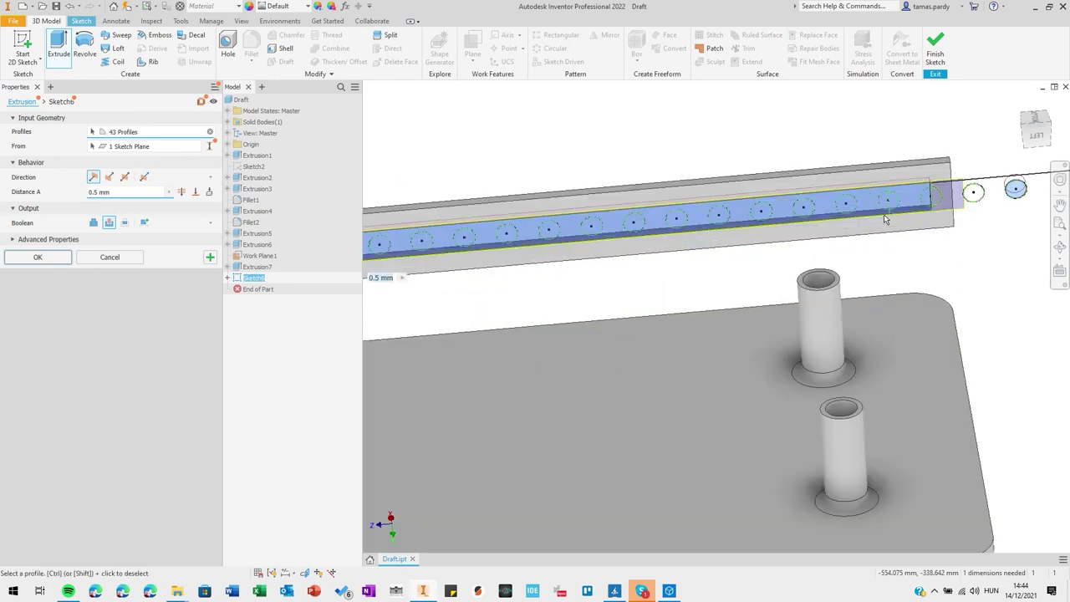
scroll(883, 214, down, 3)
scroll(883, 214, up, 1)
shift+middle_drag(884, 217, 883, 192)
click(110, 177)
ctrl+click(578, 241)
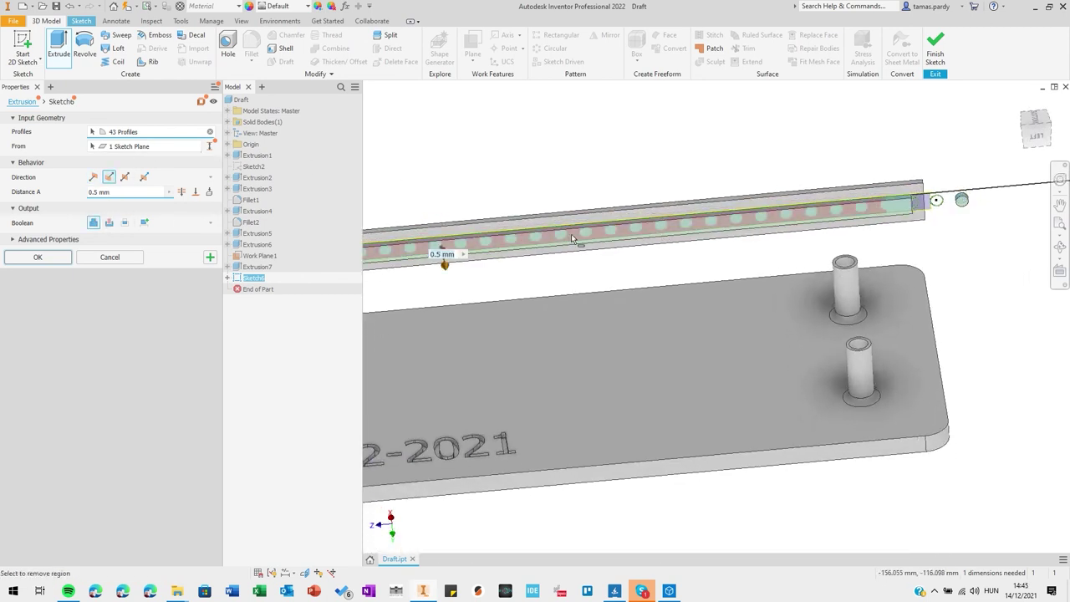
ctrl+click(896, 204)
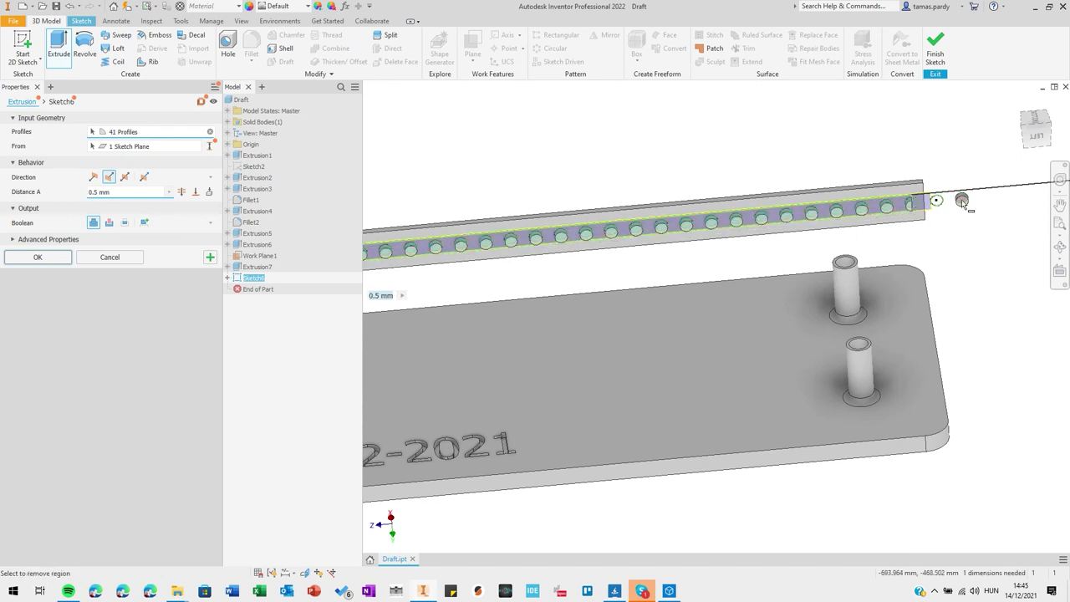
ctrl+click(959, 202)
scroll(914, 211, up, 3)
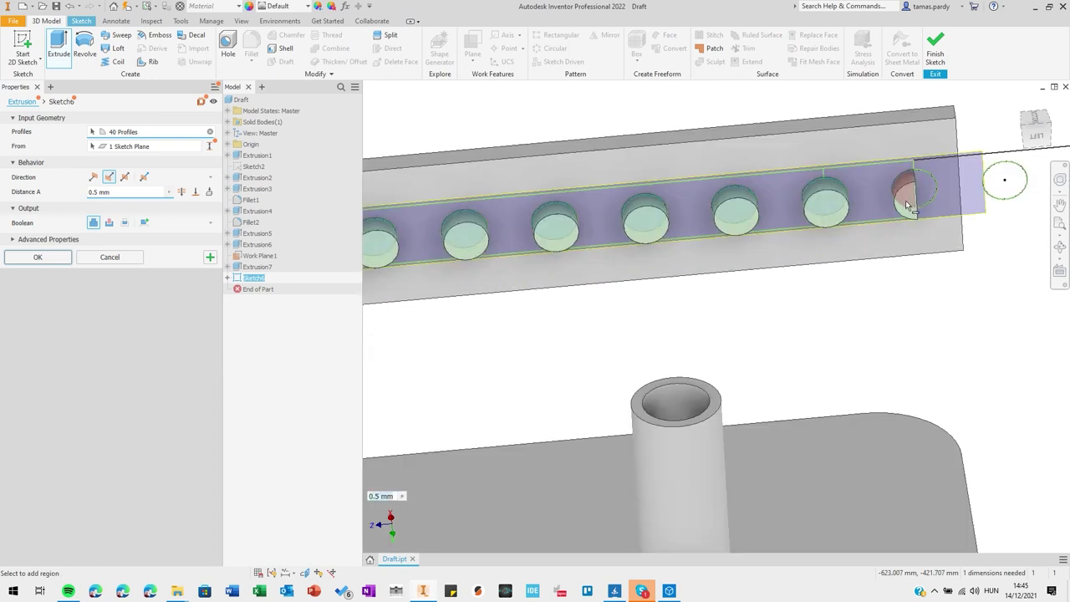
ctrl+click(908, 203)
scroll(834, 249, down, 5)
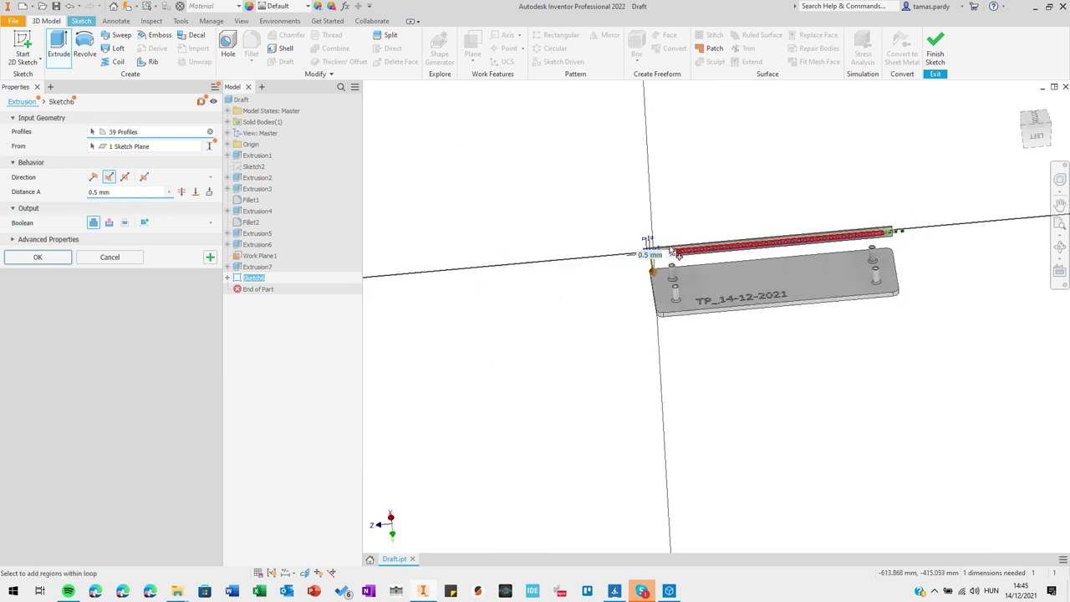
scroll(669, 251, up, 5)
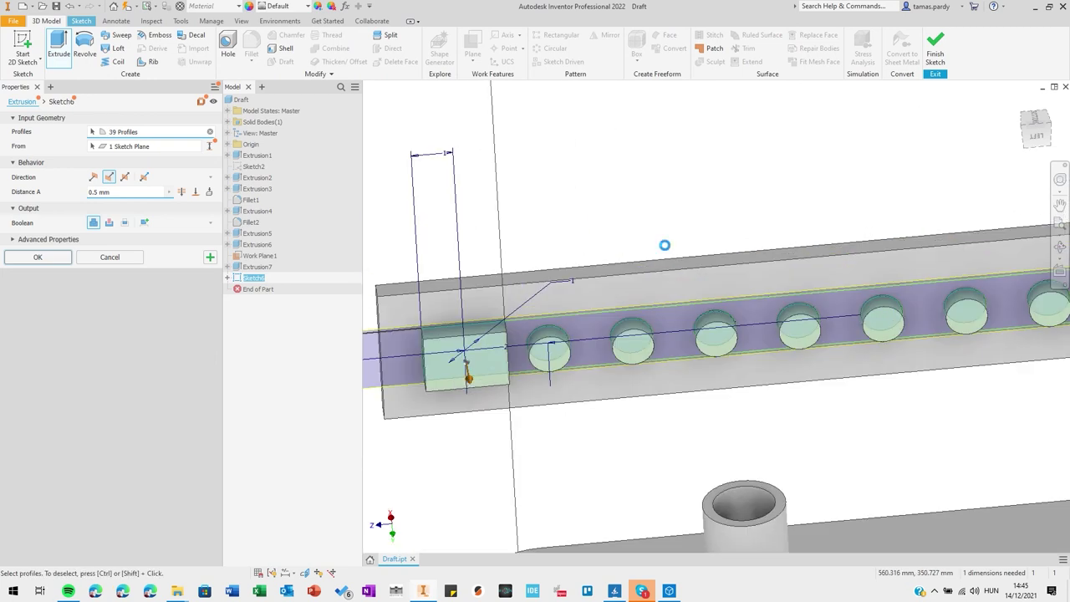
ctrl+click(438, 343)
scroll(612, 267, down, 4)
scroll(562, 170, down, 2)
scroll(638, 162, down, 3)
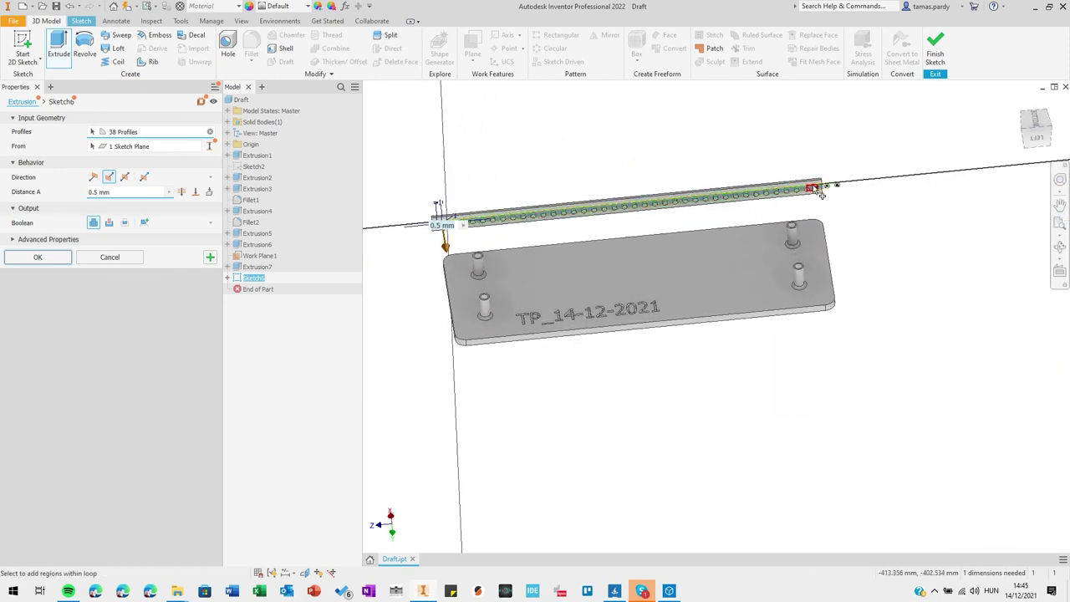
click(826, 190)
scroll(825, 190, up, 5)
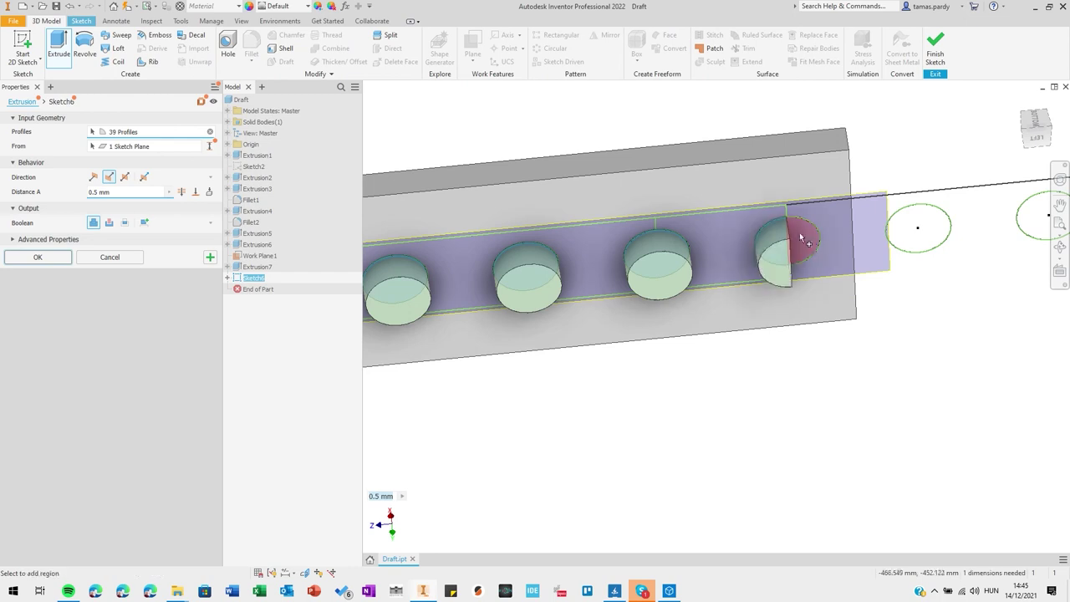
click(803, 232)
scroll(728, 215, down, 6)
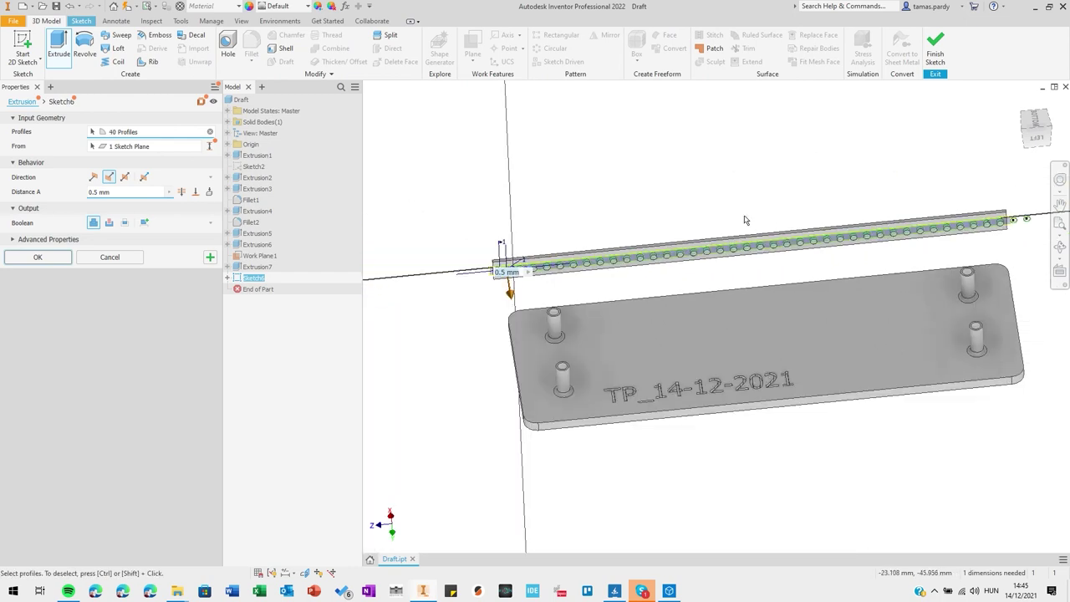
click(195, 192)
shift+middle_drag(571, 215, 565, 241)
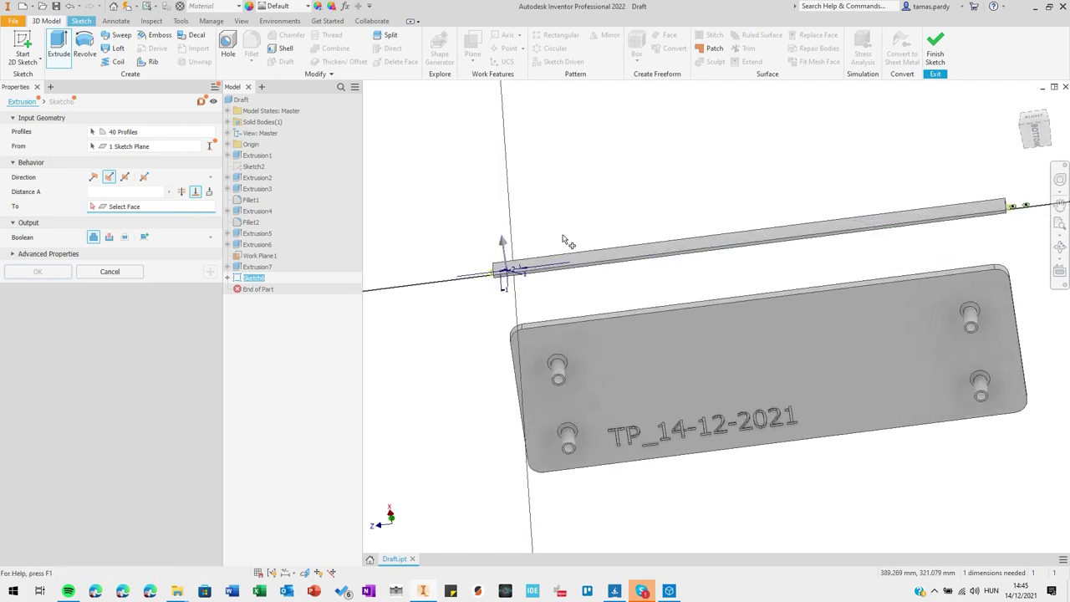
click(519, 332)
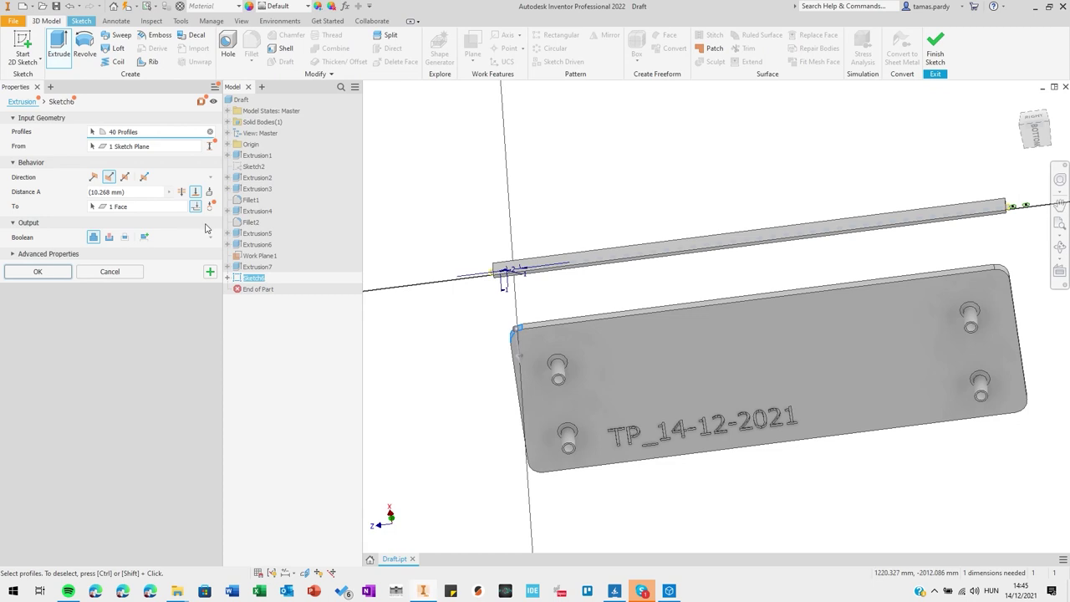
click(194, 193)
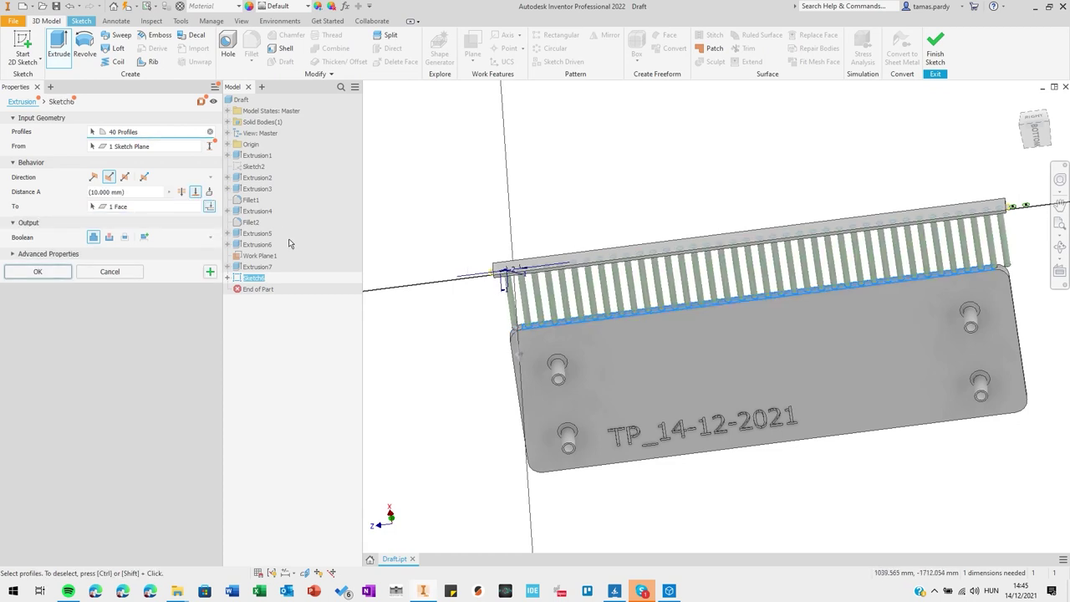
click(209, 193)
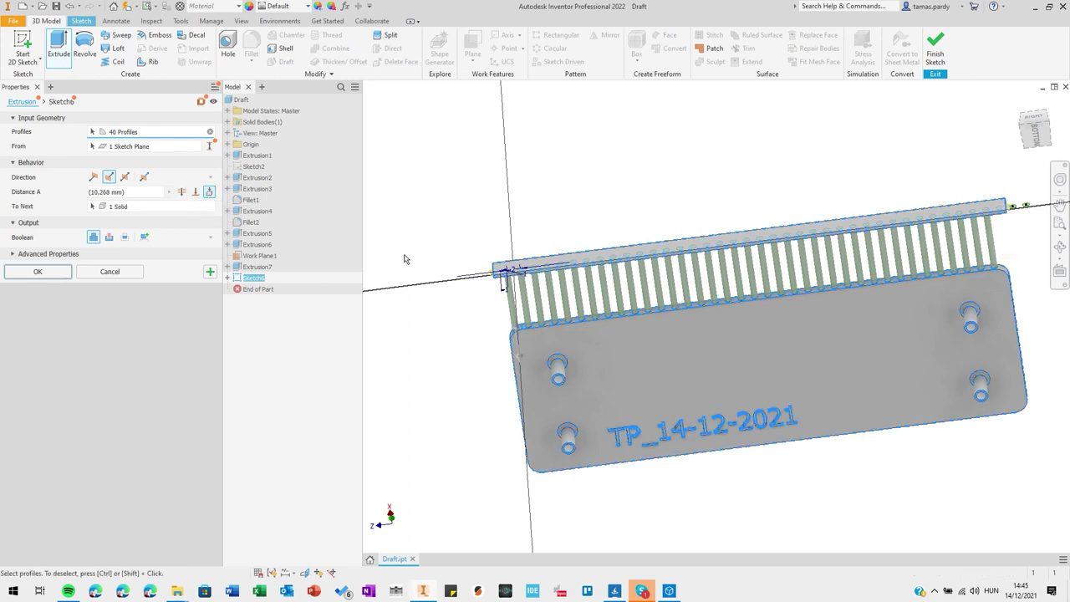
click(1059, 247)
scroll(1010, 226, down, 2)
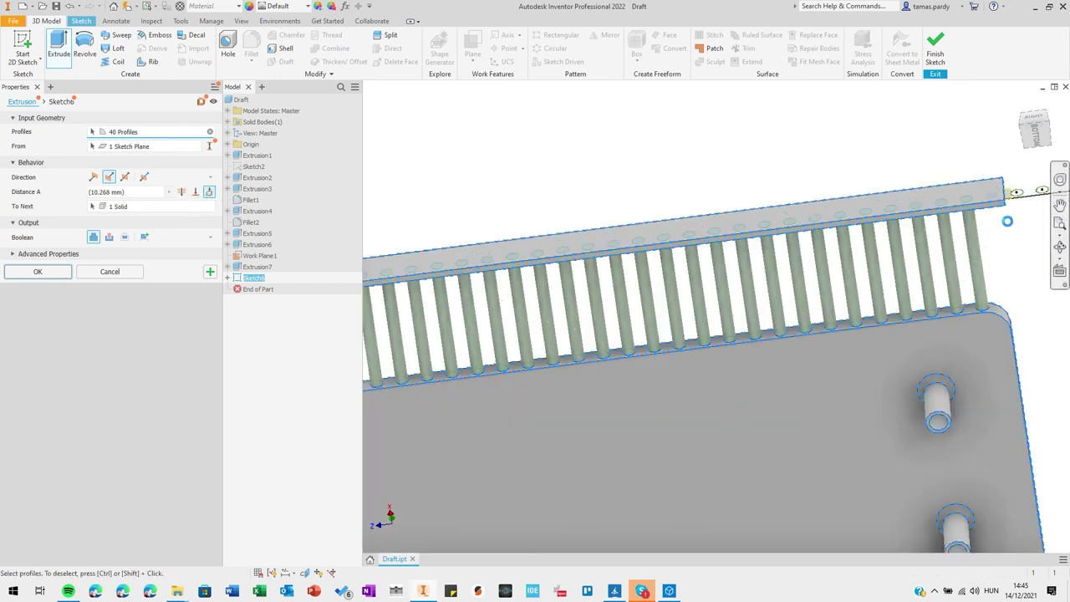
key(Escape)
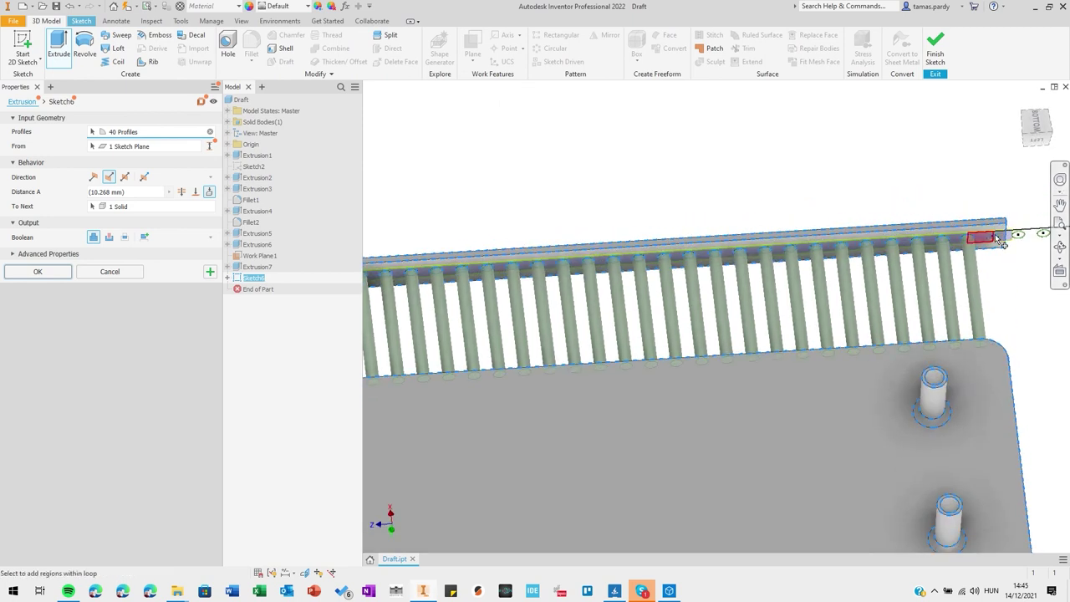
scroll(688, 247, up, 4)
shift+middle_drag(433, 212, 465, 252)
scroll(465, 252, down, 4)
scroll(468, 250, up, 2)
scroll(493, 334, up, 5)
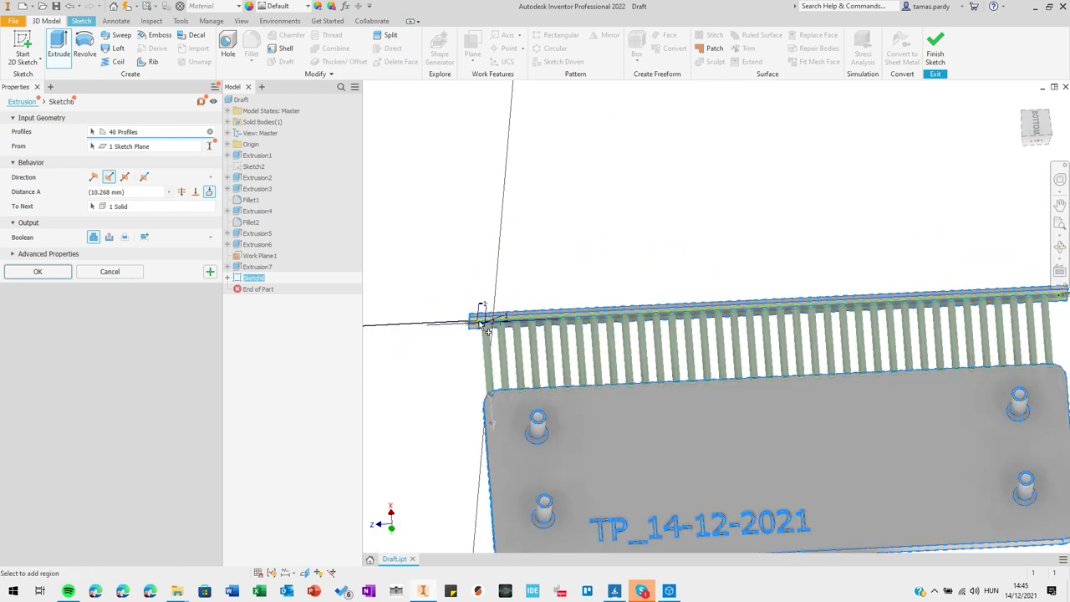
key(F4)
drag(480, 313, 525, 341)
scroll(480, 415, down, 5)
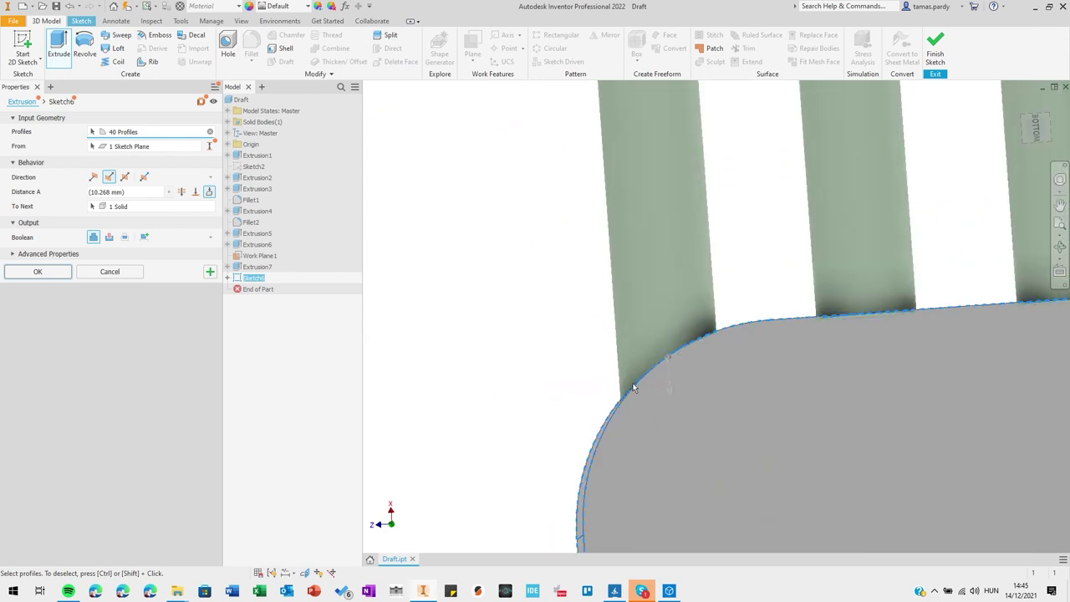
scroll(633, 389, up, 6)
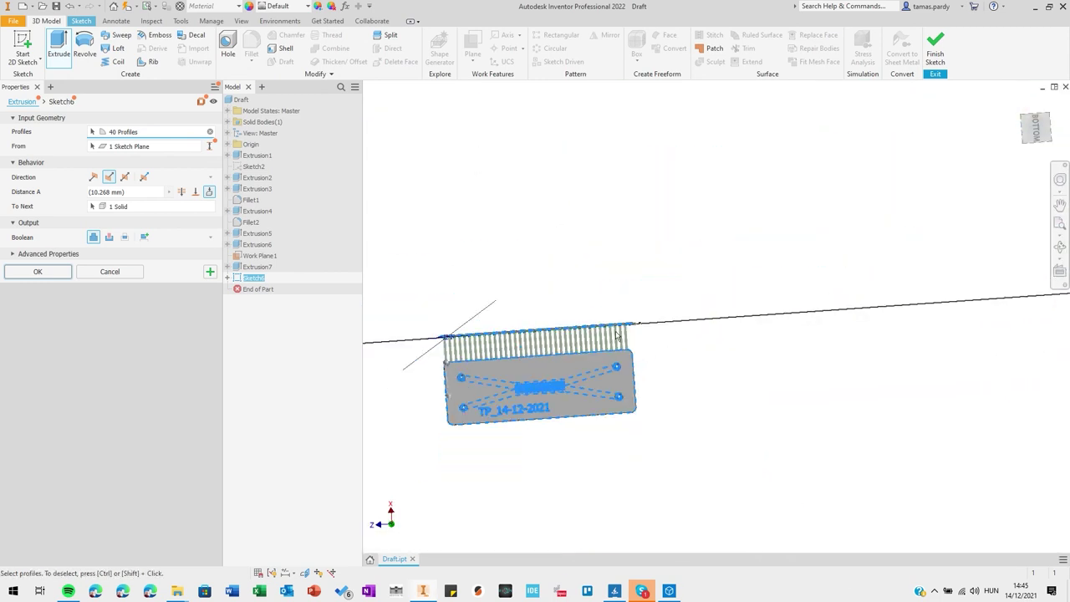
scroll(614, 333, down, 4)
scroll(731, 333, down, 4)
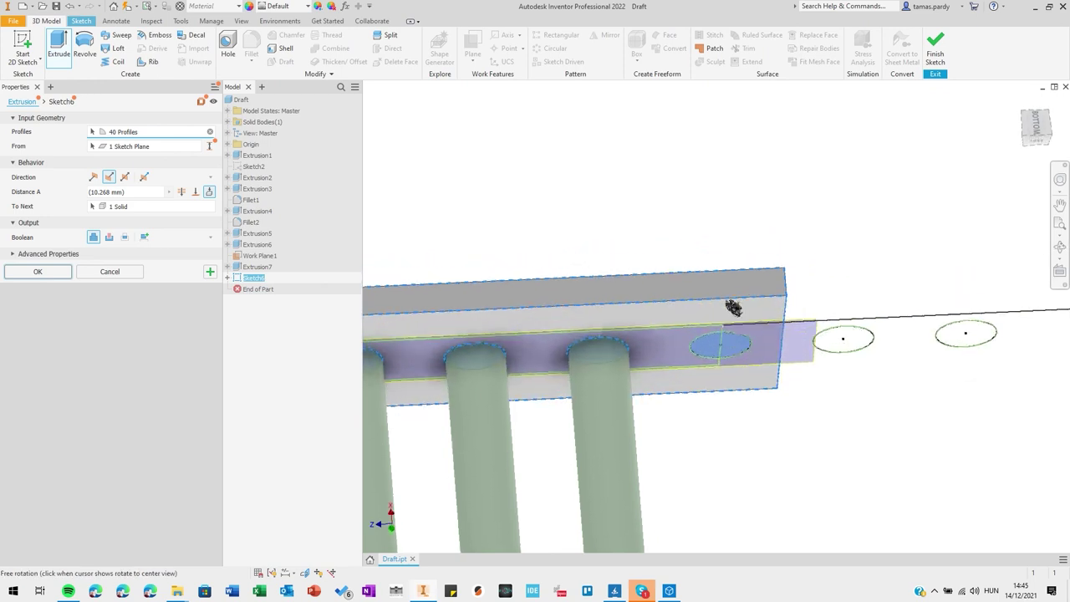
scroll(733, 305, up, 6)
key(Escape)
mouse_move(549, 248)
shift+middle_down()
mouse_move(497, 220)
mouse_move(453, 263)
mouse_move(504, 296)
mouse_move(526, 270)
shift+middle_up()
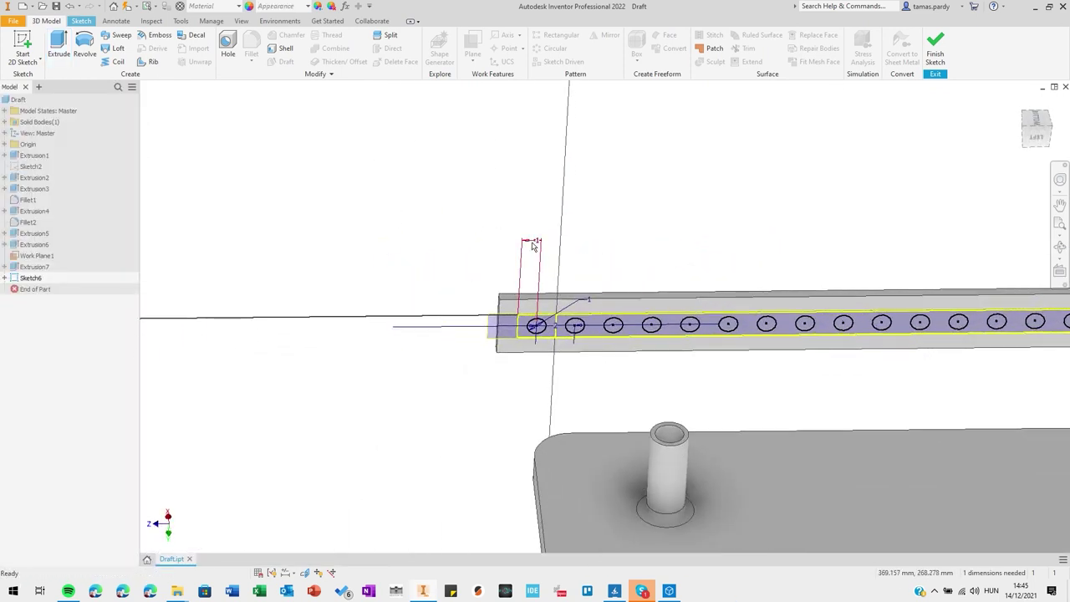
Step: Add a 0.5 dimension to the sketch and finish it
click(459, 275)
text(0.5)
key(Return)
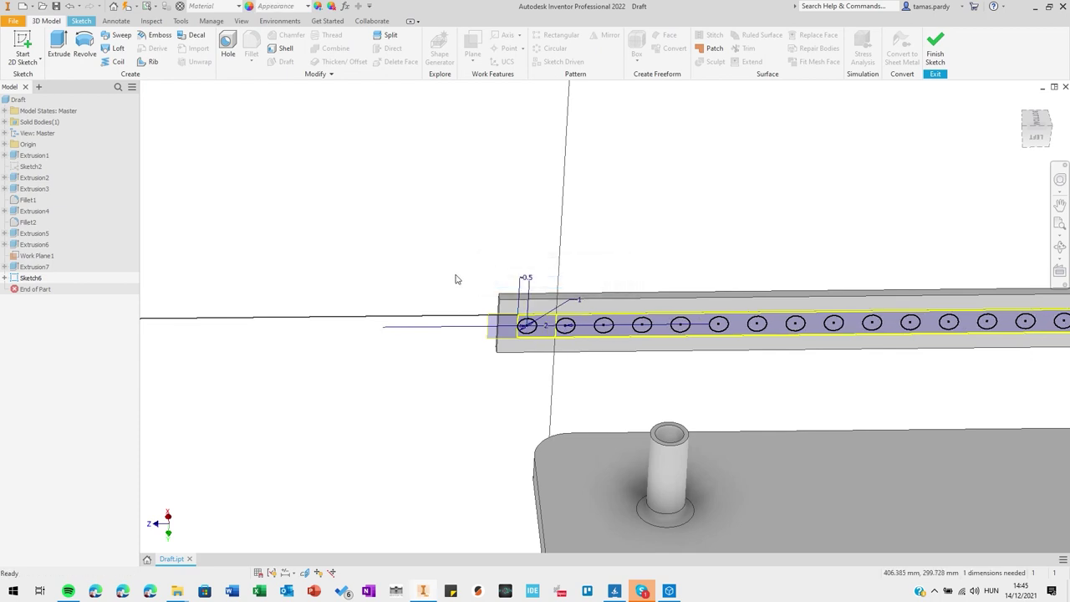
scroll(473, 267, down, 5)
click(935, 48)
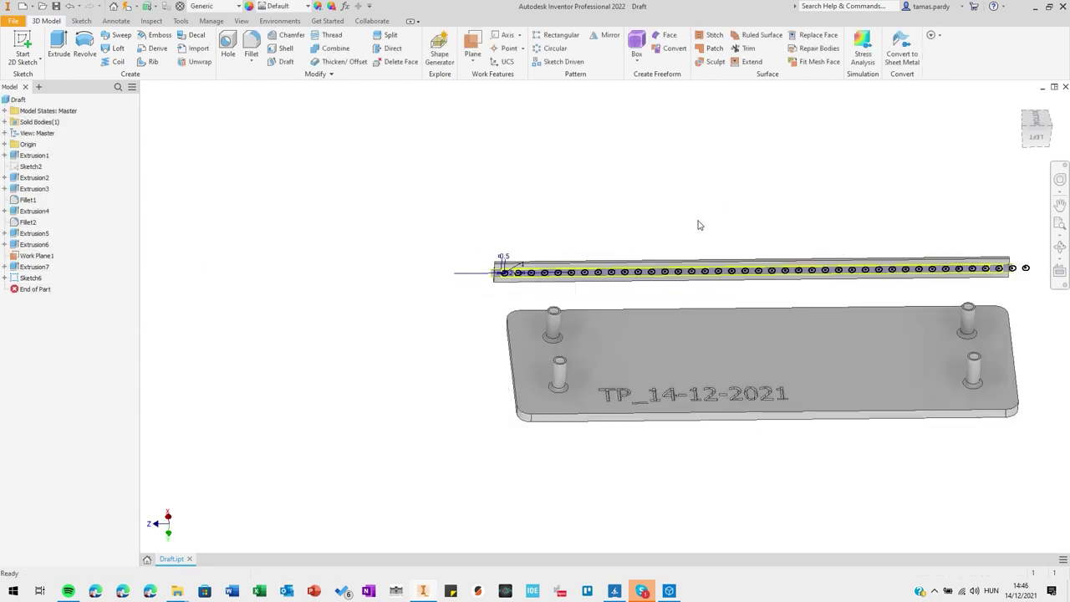
Step: Extrude all sketch regions downward, deselecting two unwanted regions
click(59, 44)
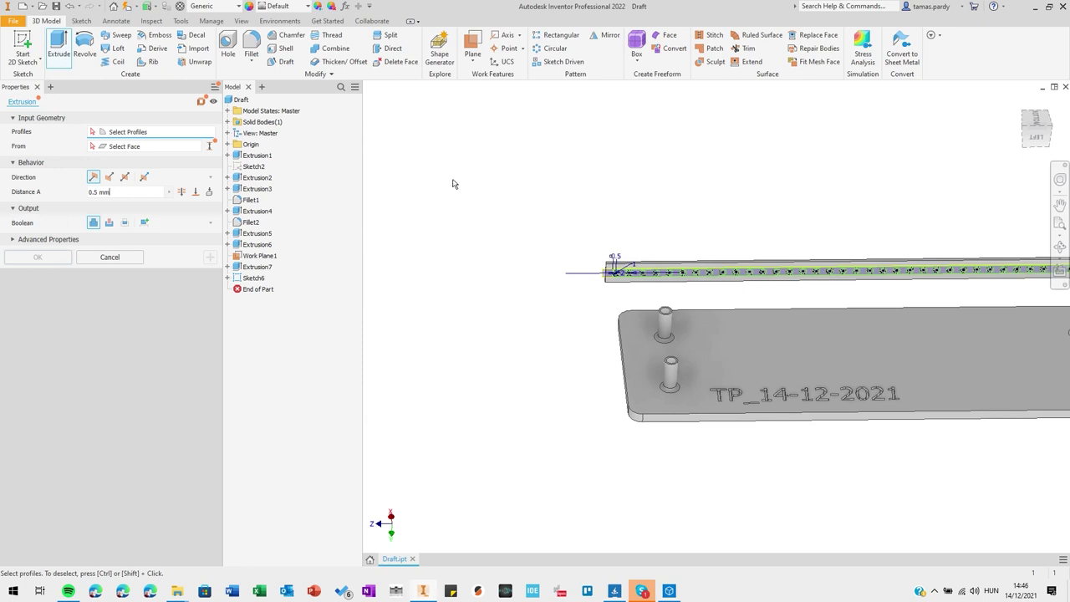
drag(512, 169, 919, 281)
click(109, 178)
scroll(572, 231, down, 5)
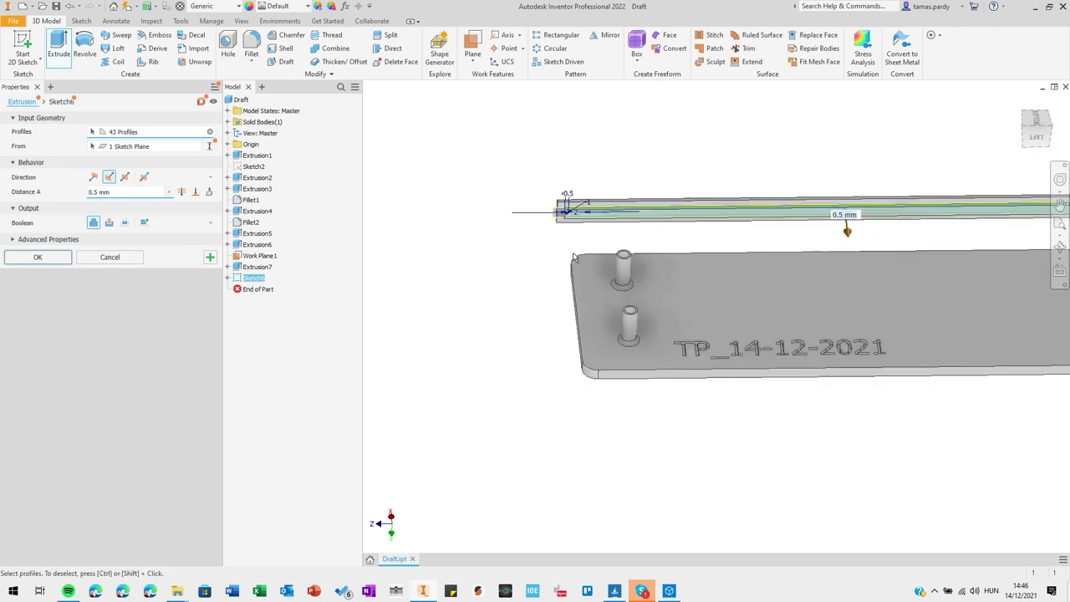
ctrl+click(588, 123)
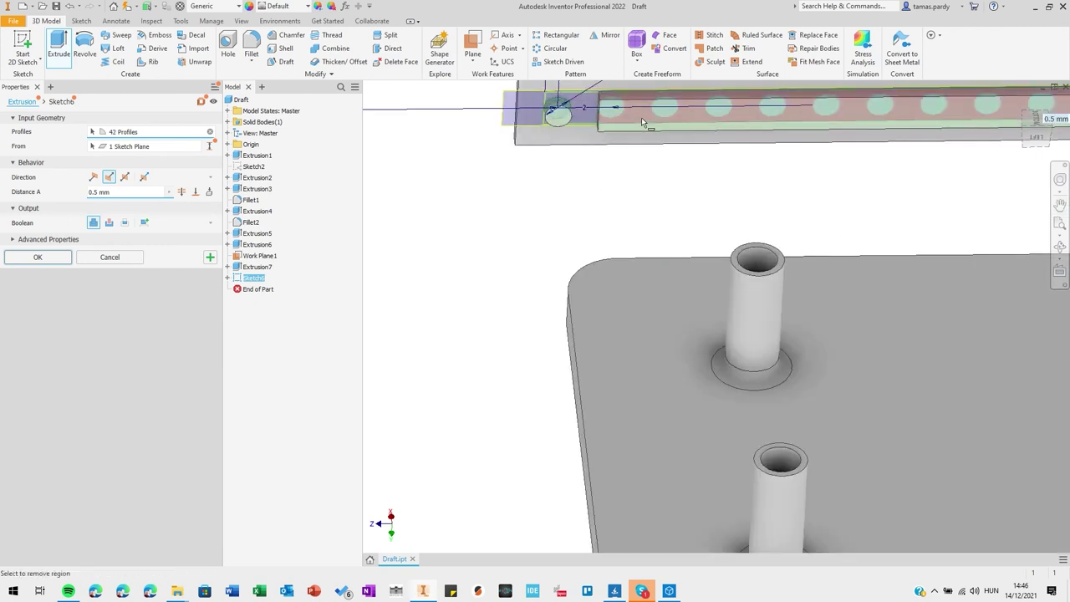
ctrl+click(641, 117)
scroll(626, 172, up, 4)
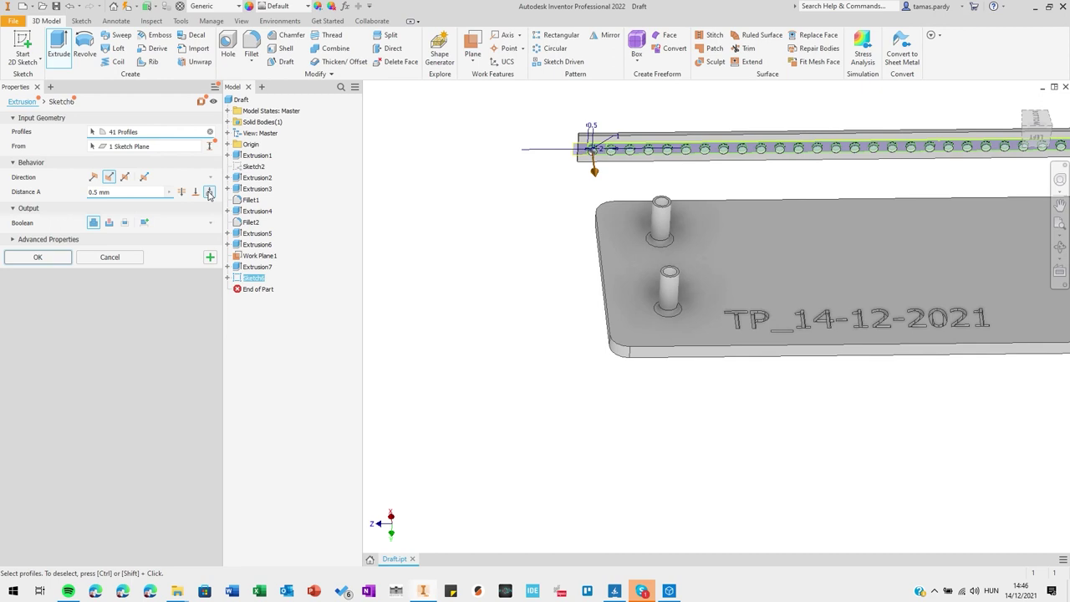
Step: Set the extrusion to To Next and remove a third stray region, leaving 40 pillars
click(209, 192)
middle_drag(755, 220, 374, 223)
scroll(959, 216, down, 5)
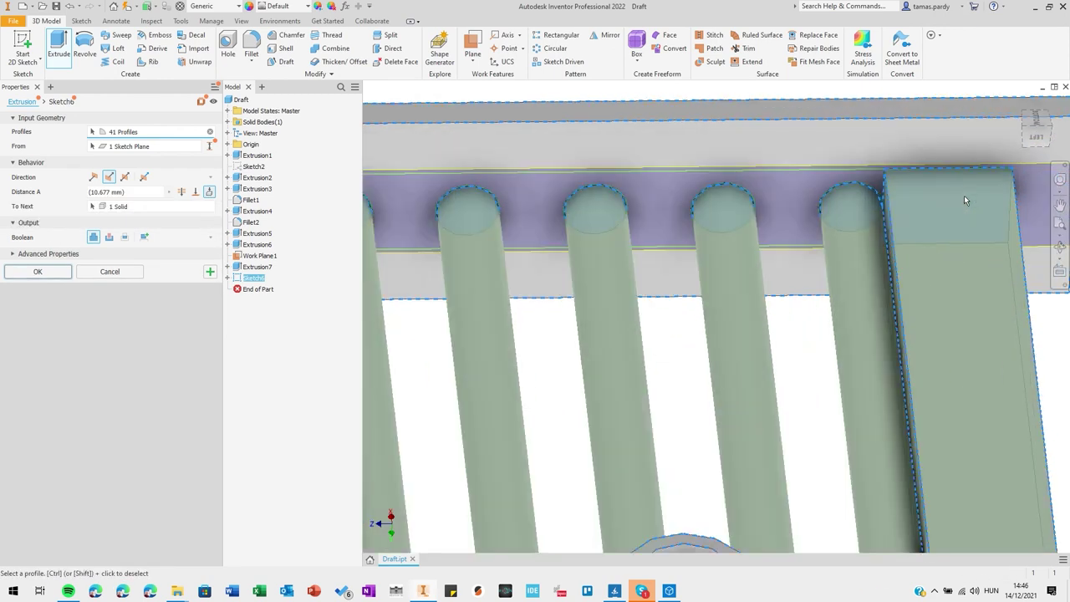
ctrl+click(915, 190)
scroll(911, 219, up, 5)
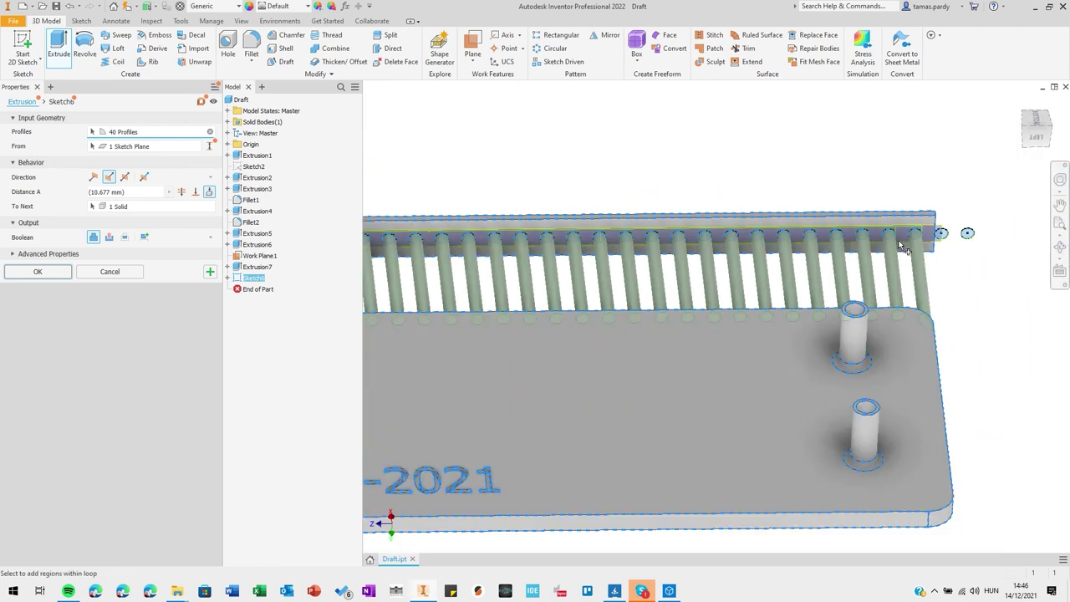
shift+middle_drag(744, 251, 635, 275)
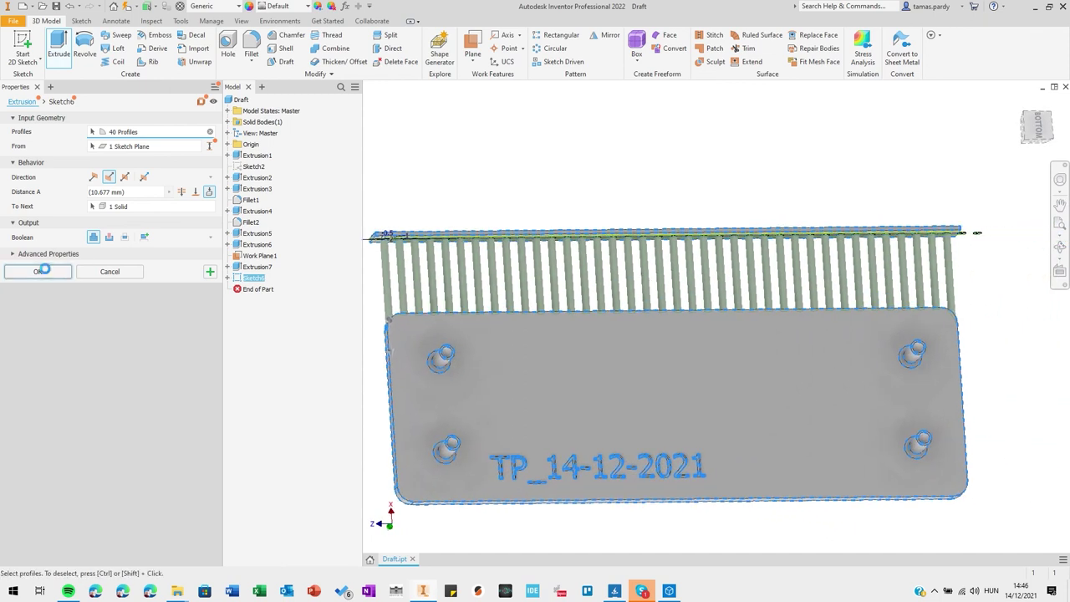
Step: Orbit the part and switch to the Bottom view to inspect the new pillars
shift+middle_drag(656, 232, 660, 351)
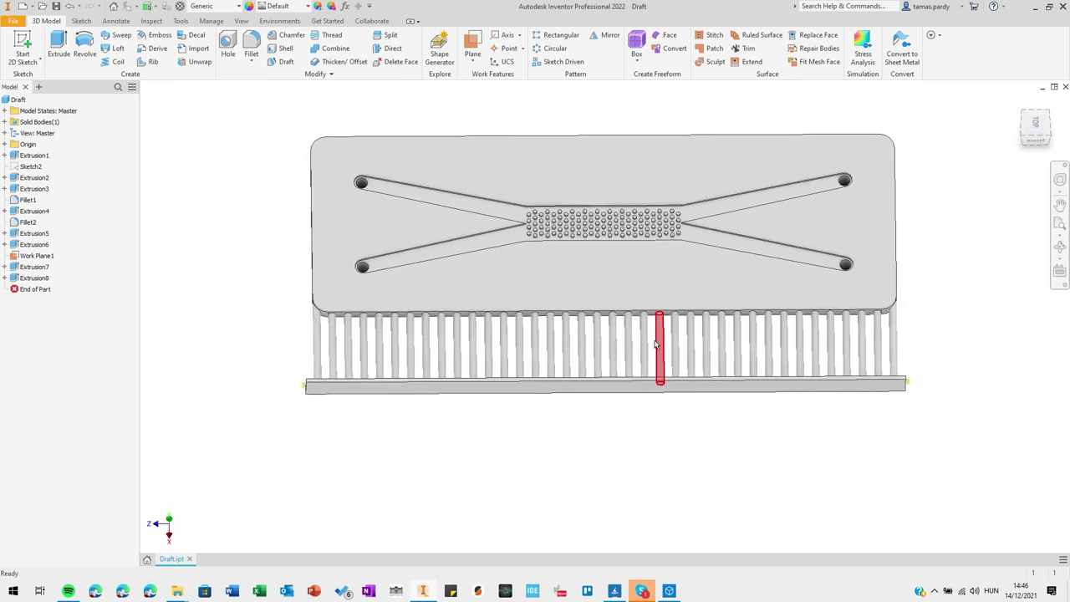
scroll(357, 284, up, 3)
scroll(357, 284, down, 2)
shift+middle_drag(542, 298, 574, 303)
scroll(580, 259, down, 3)
click(1034, 127)
scroll(768, 176, up, 3)
scroll(500, 184, down, 3)
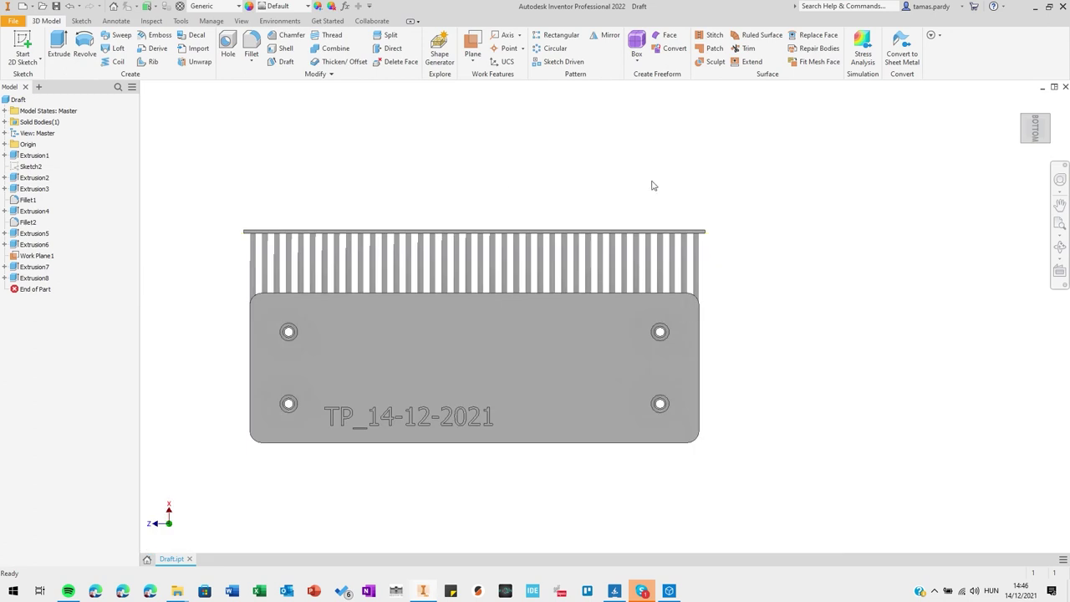
Step: Check the row of pillars along the comb, then turn the view to show the part's top
drag(737, 166, 730, 425)
scroll(714, 321, up, 1)
drag(813, 258, 148, 291)
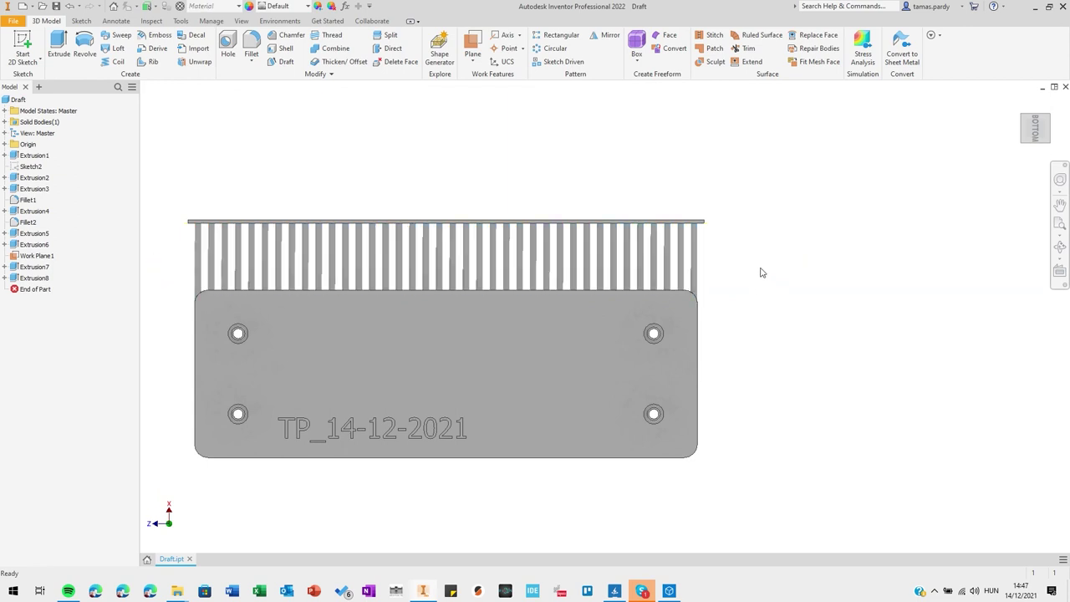
scroll(762, 268, down, 3)
scroll(764, 260, up, 4)
scroll(763, 261, down, 5)
key(F2)
shift+middle_drag(793, 318, 795, 363)
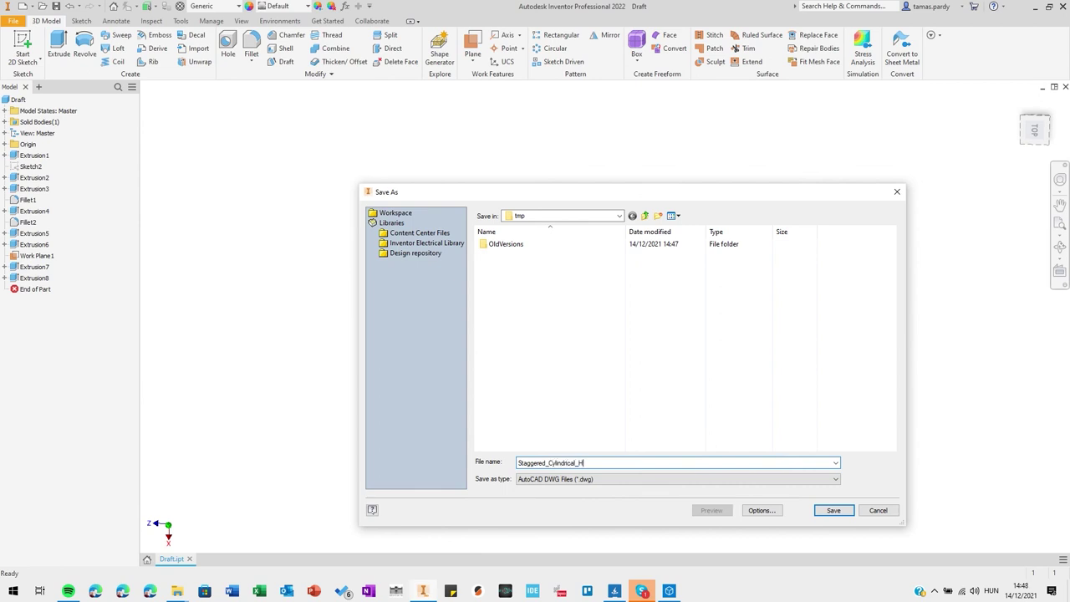
Step: Name the file Staggered_Cylindrical_H...microreactor with an author-and-2021 prefix and save it as STEP
text(icroreactor)
key(Home)
text(TamasPardy-2021-)
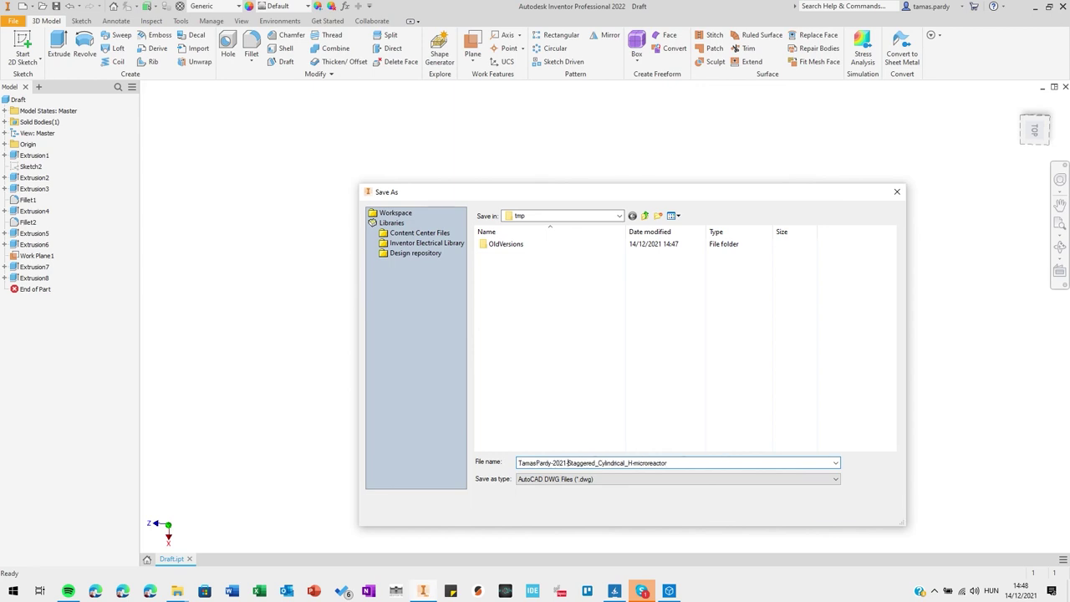
key(ctrl+a)
key(ctrl+c)
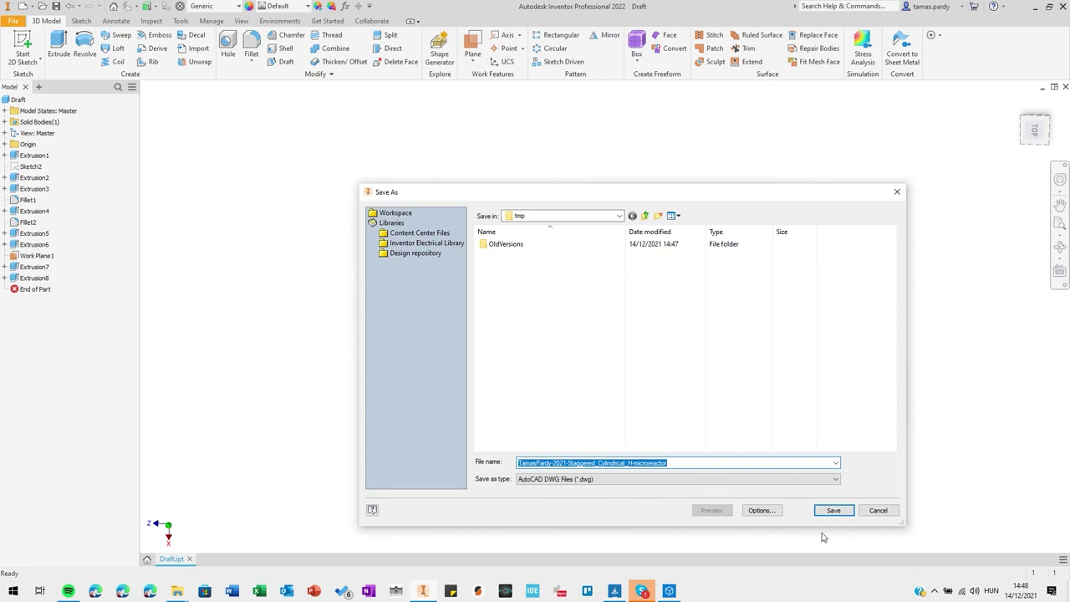
click(778, 482)
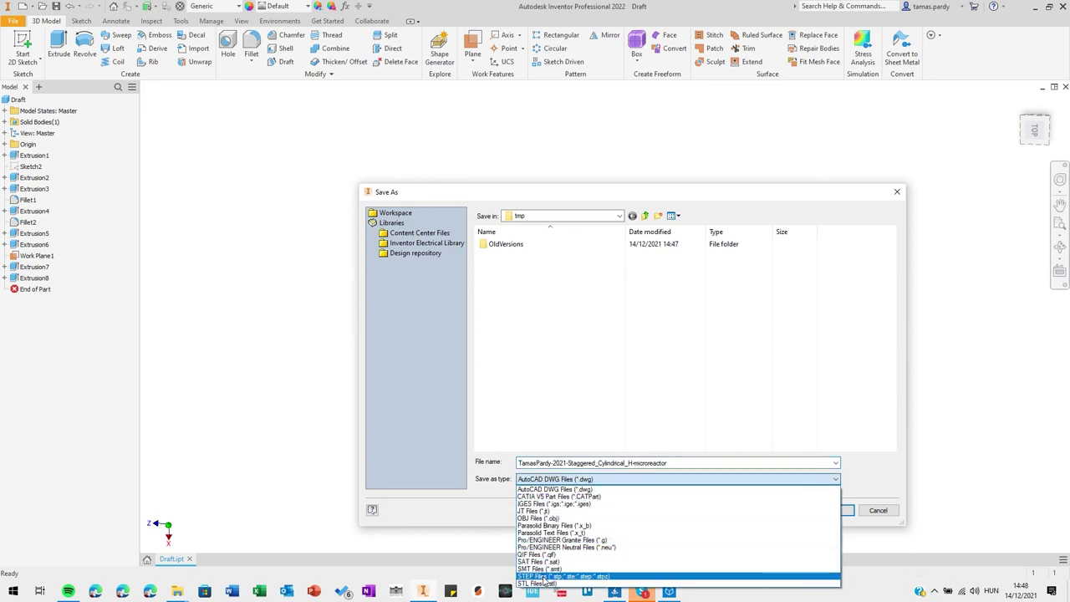
click(543, 570)
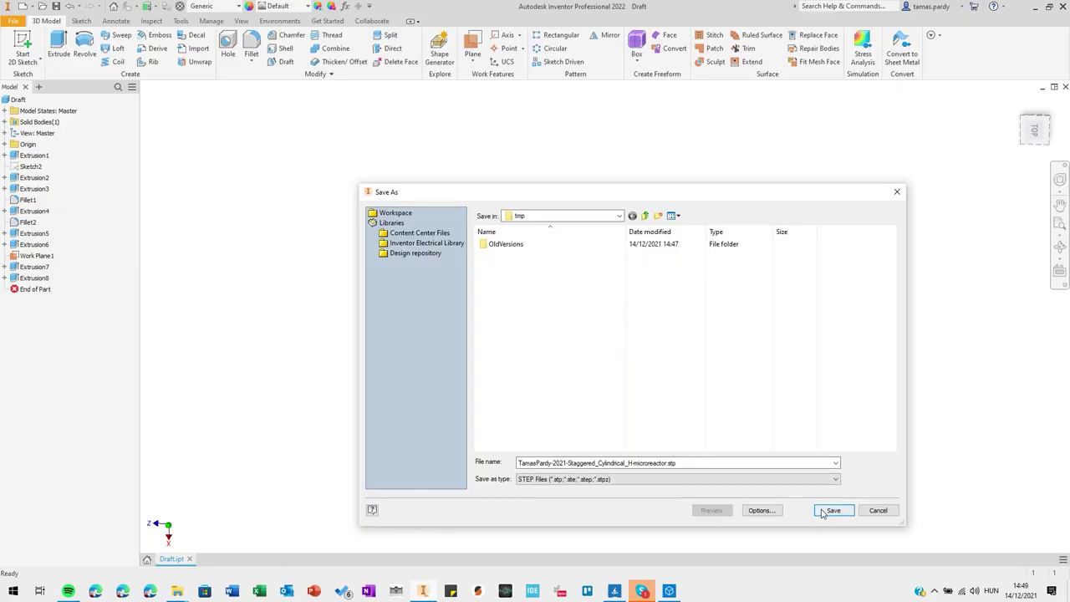
click(830, 510)
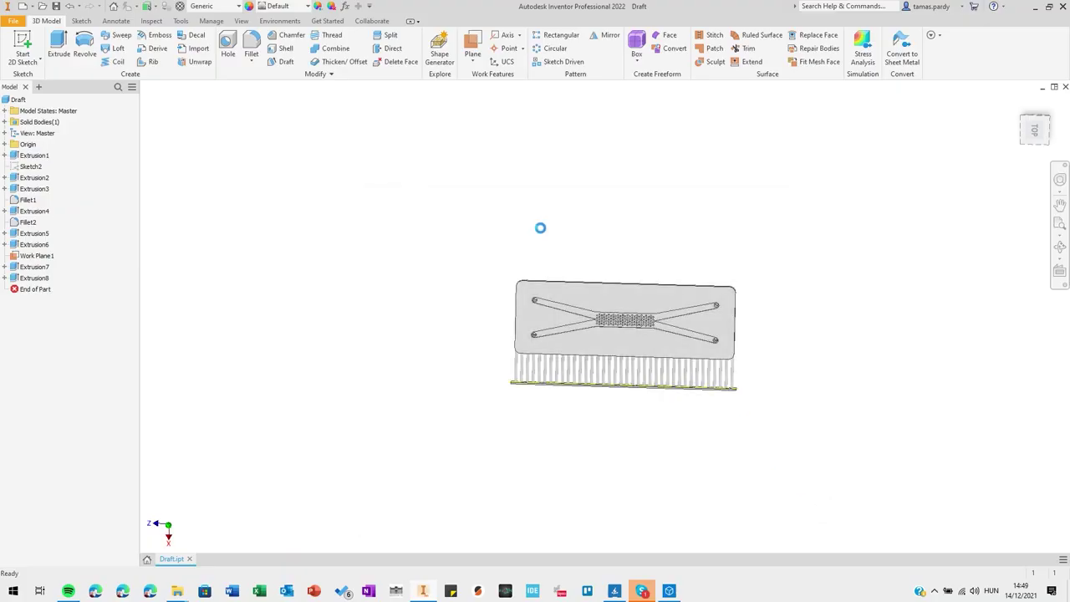
Step: Export the part to CAD format as a binary high-resolution STL under the same file name
click(13, 20)
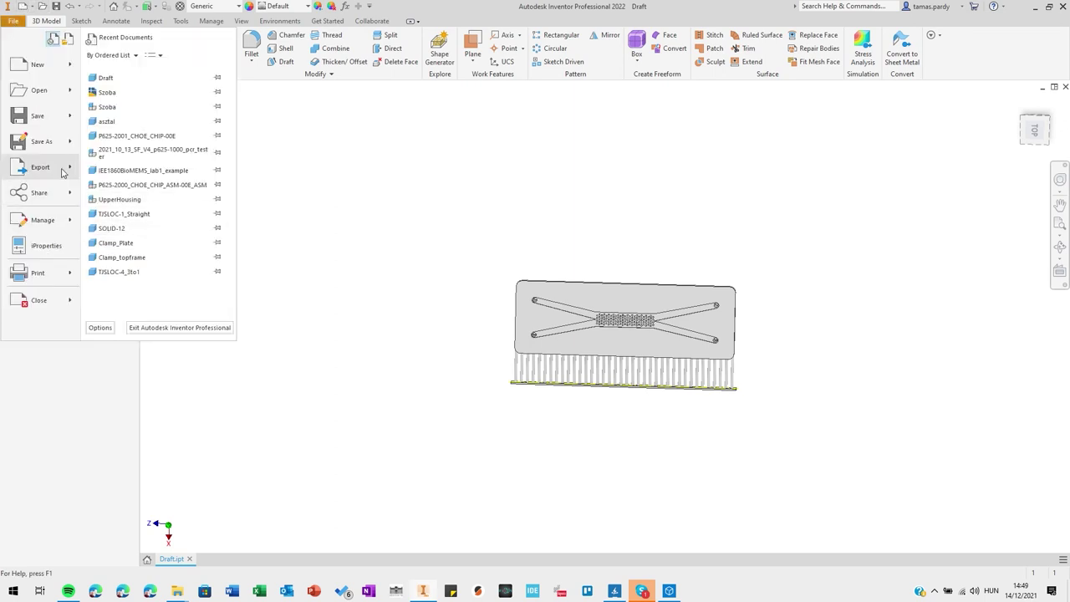
mouse_move(50, 167)
click(132, 177)
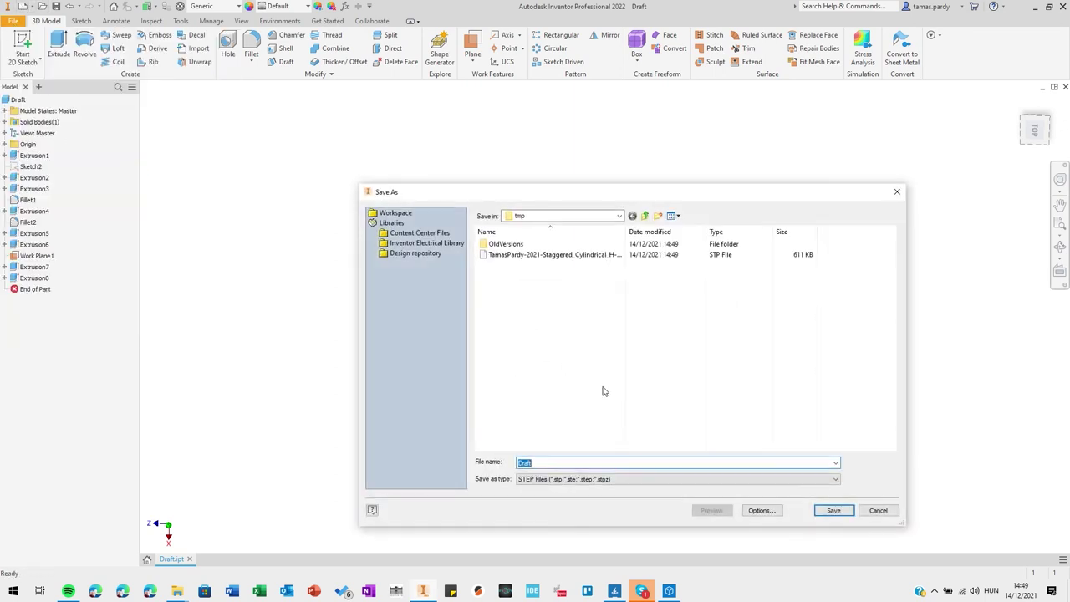
click(640, 480)
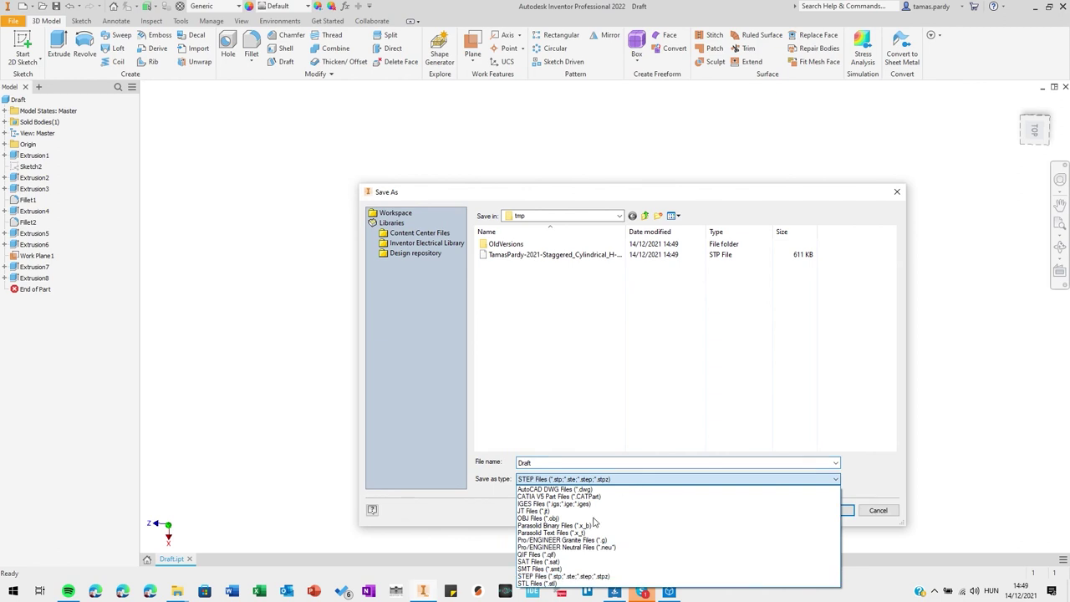
click(576, 582)
key(ctrl+v)
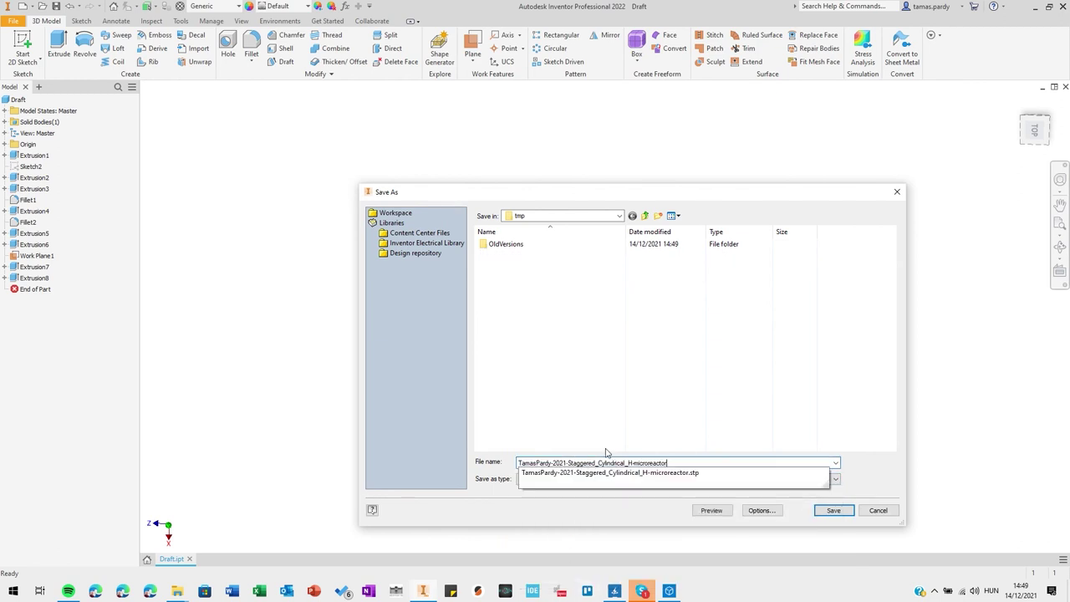
click(877, 466)
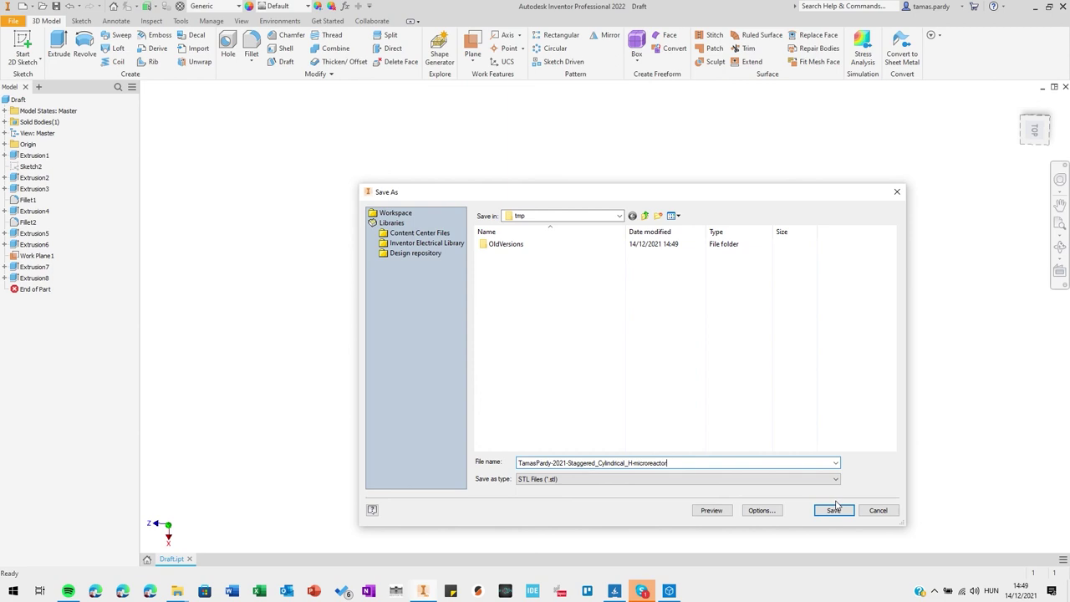
click(777, 511)
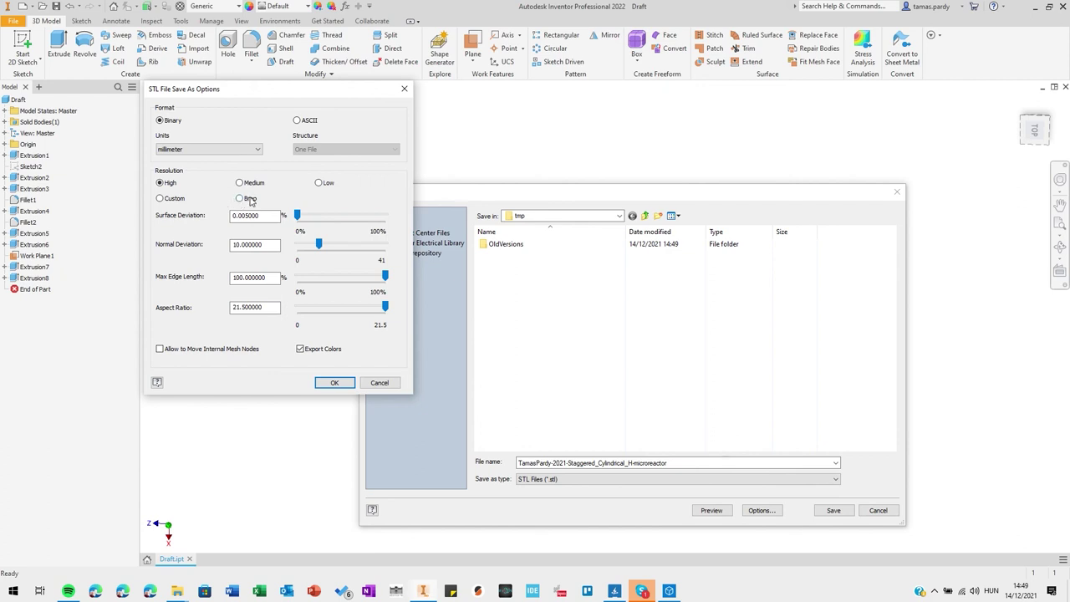
click(334, 382)
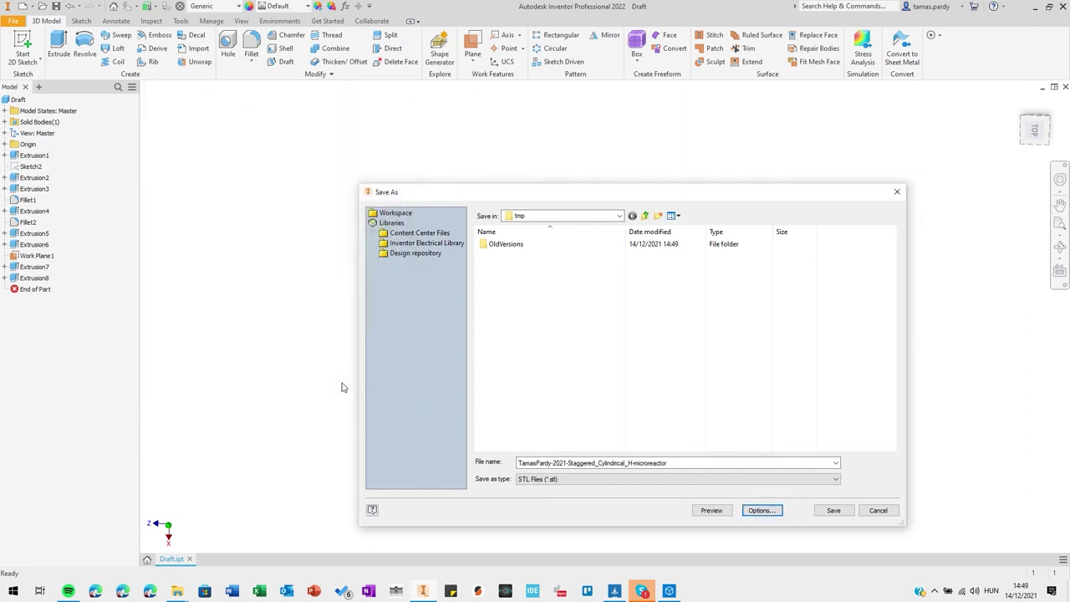
click(834, 511)
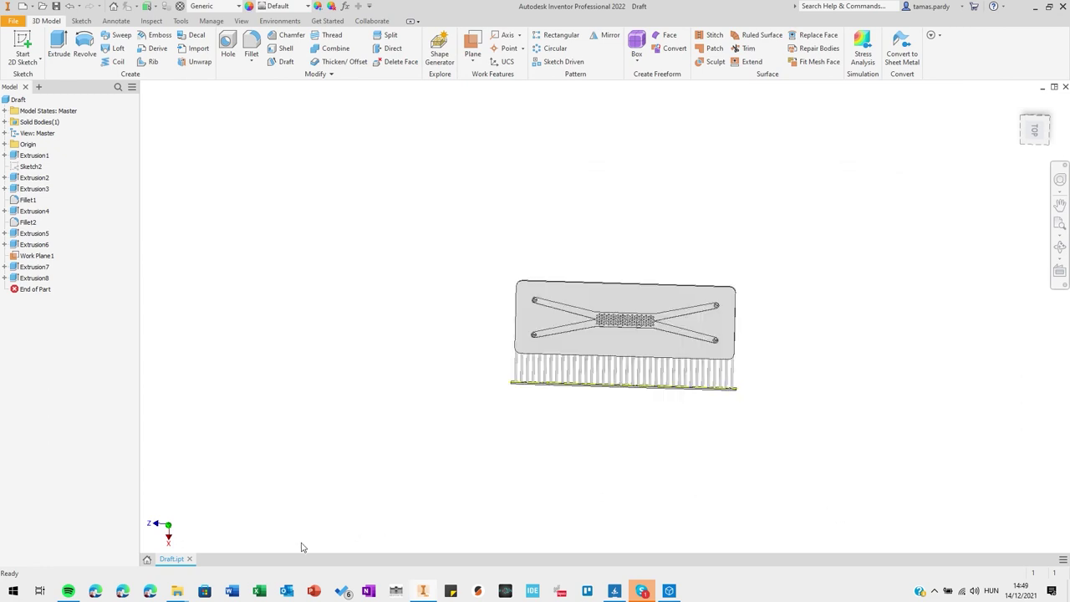
Step: Open the tmp folder in File Explorer and open the exported STL in 3D Viewer
key(super+e)
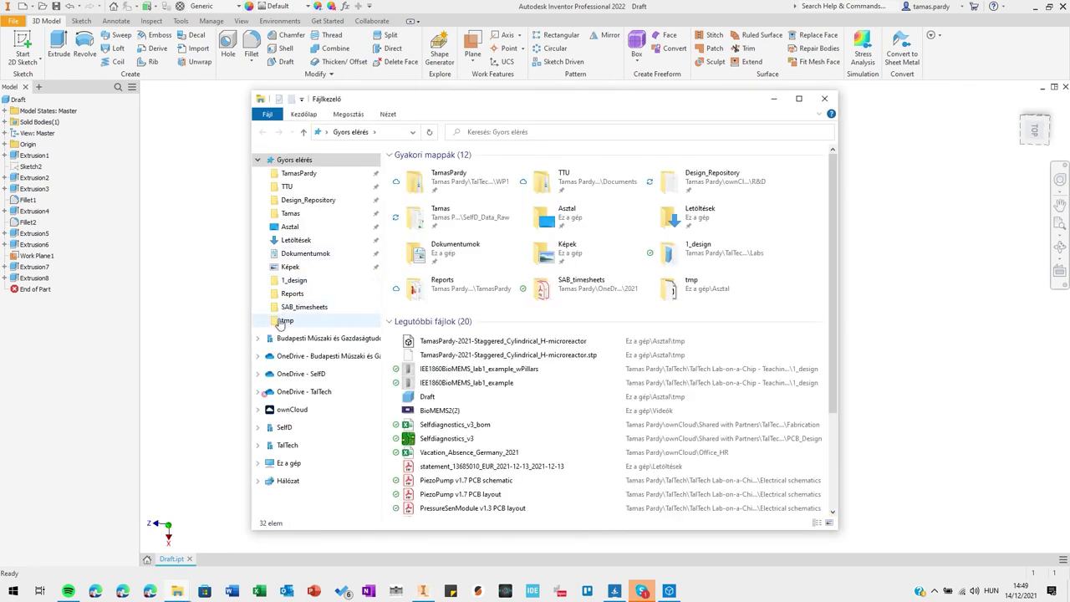
click(284, 321)
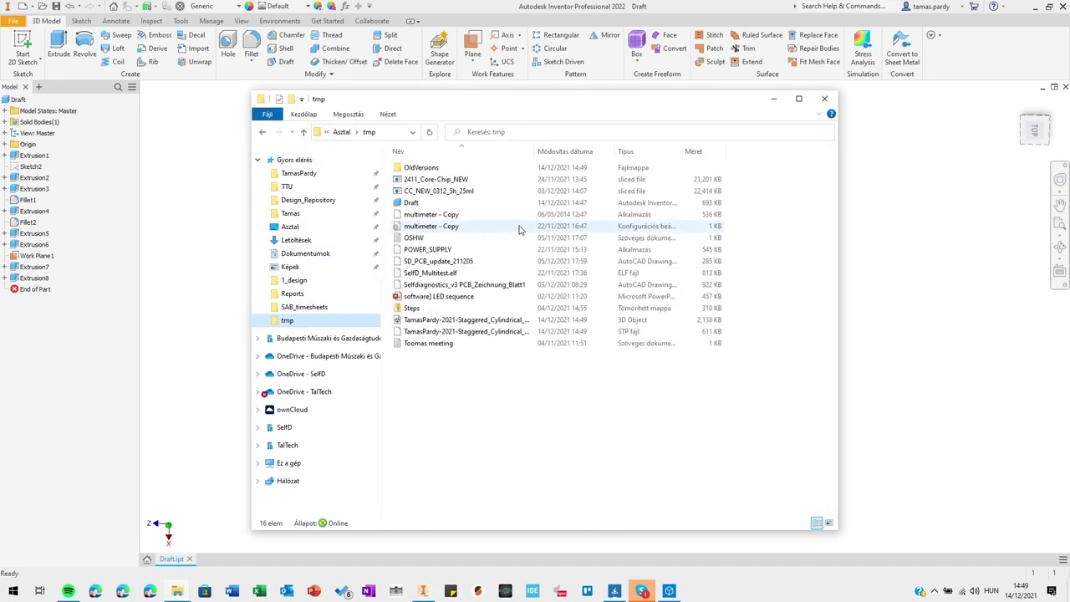
double_click(457, 319)
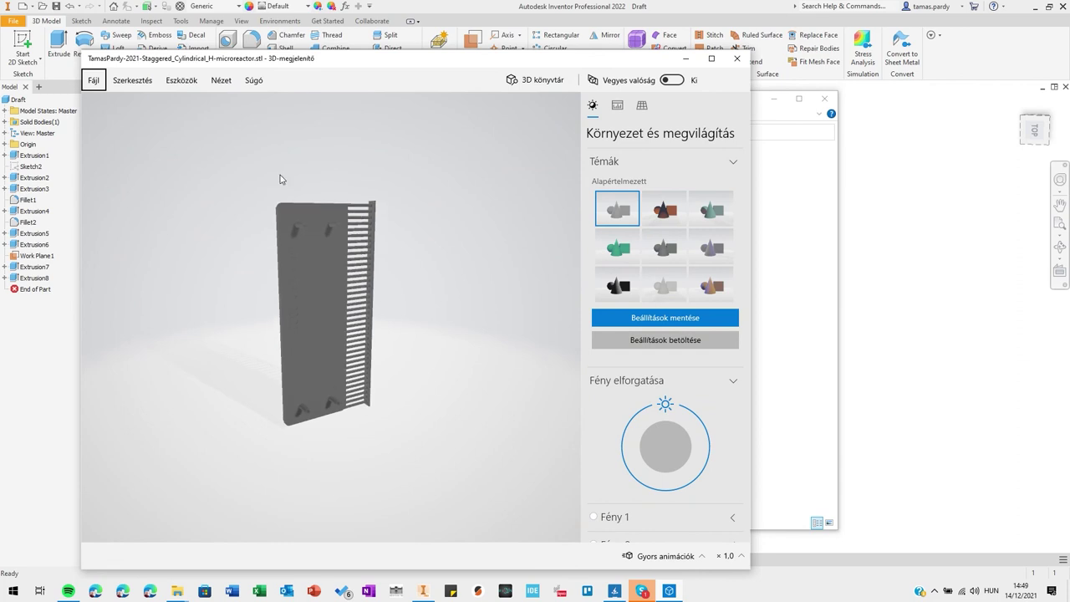
Step: Maximize 3D Viewer, then zoom and rotate the STL to an oblique view of the pillars
double_click(408, 57)
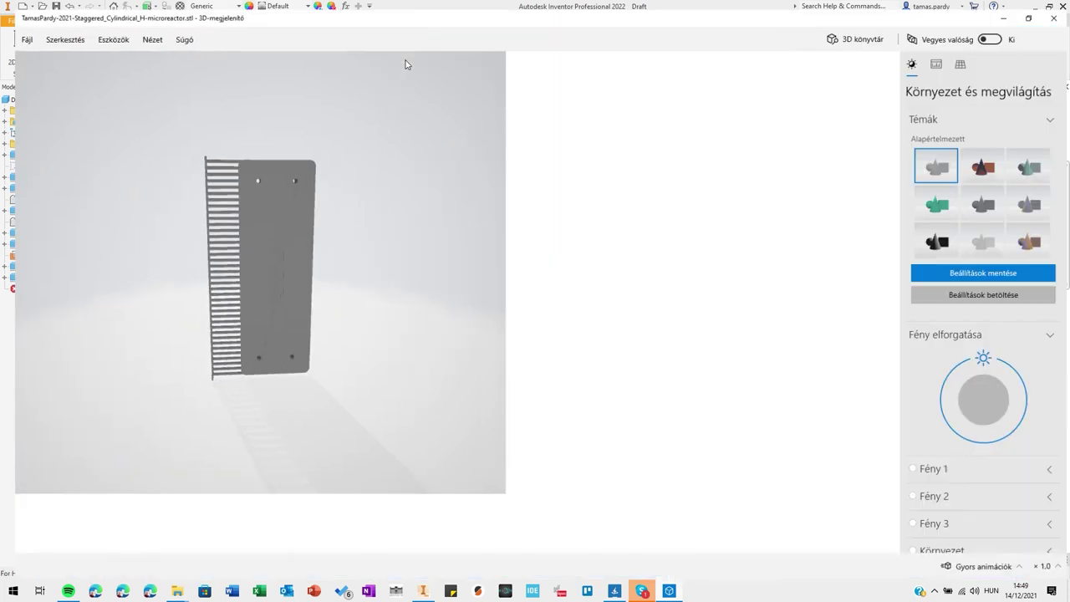
scroll(432, 178, up, 3)
scroll(432, 179, down, 3)
drag(685, 265, 482, 309)
scroll(442, 98, up, 5)
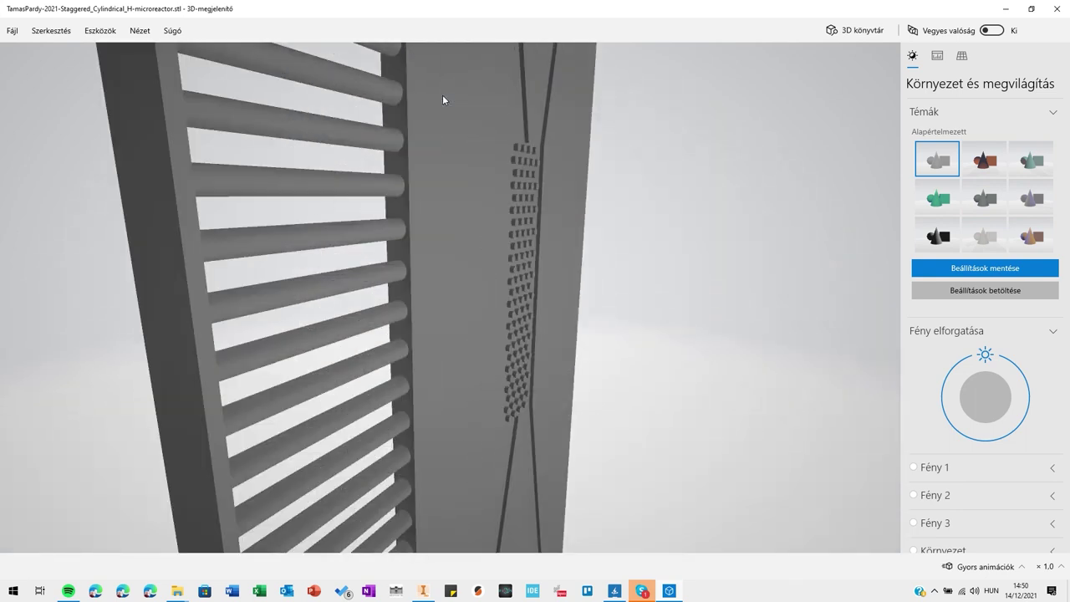